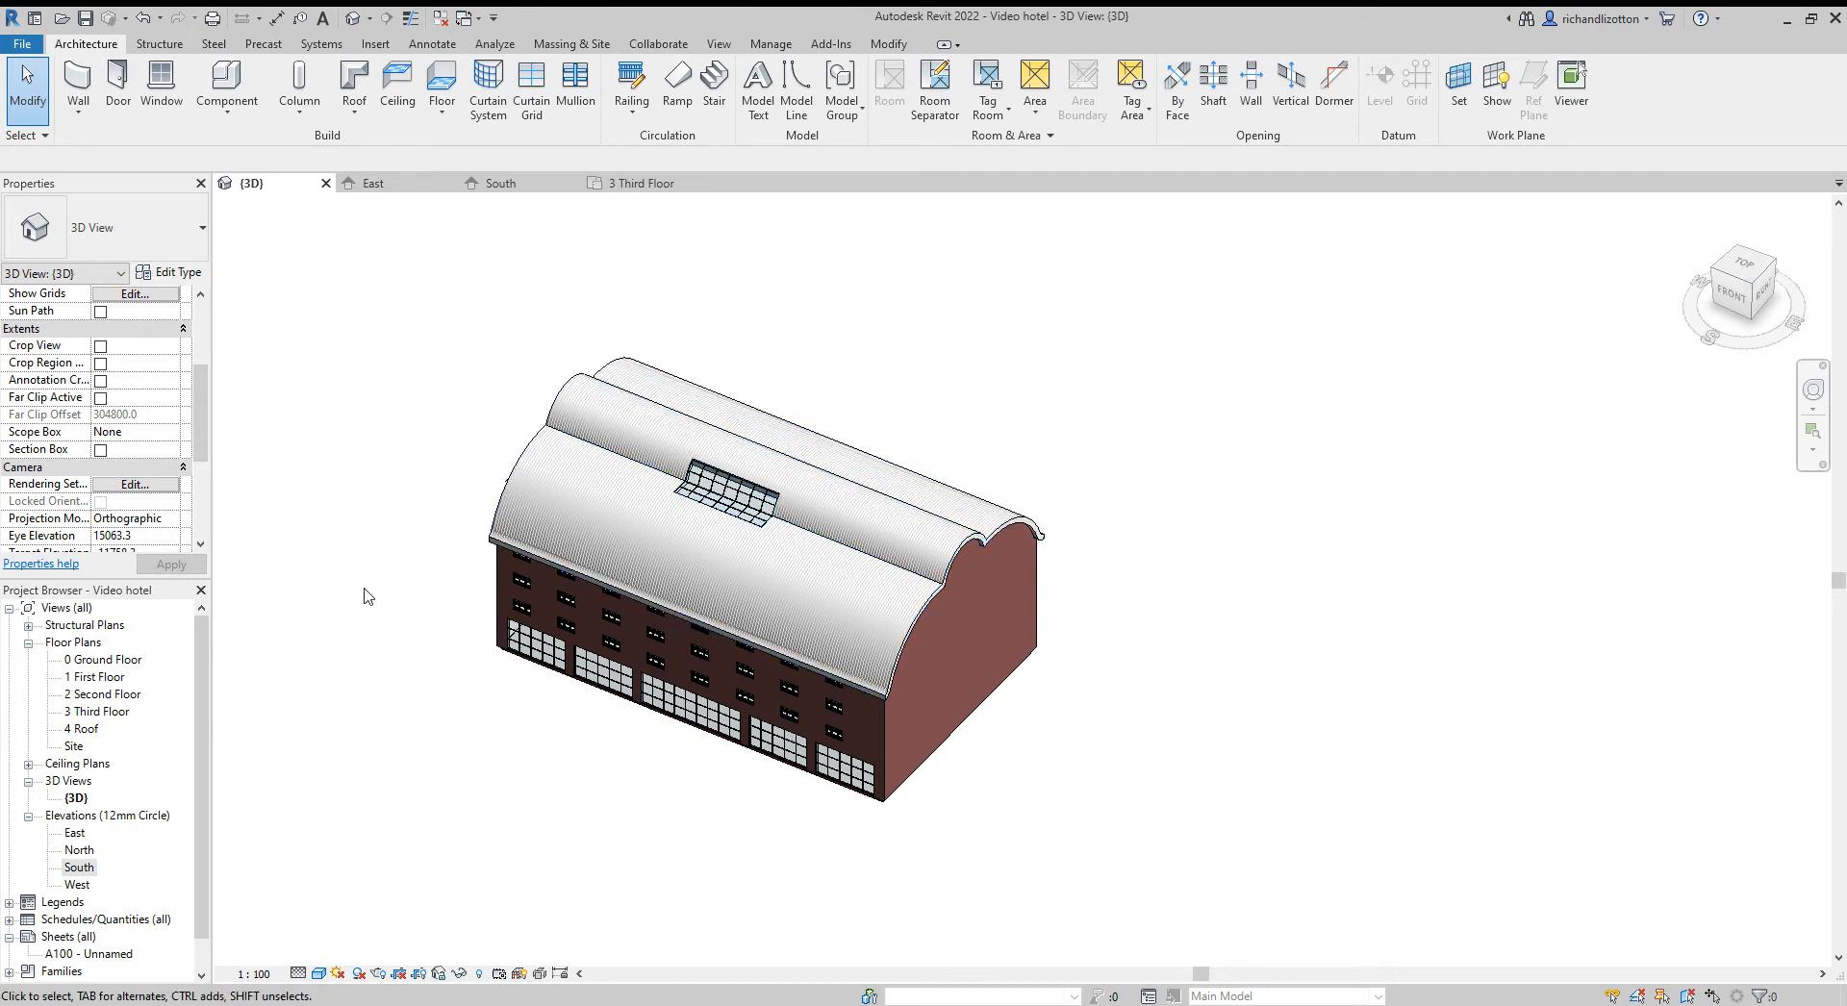
In the Site floor plan, draw a model-line rectangle about 100200 by 49900 mm around the building
double_click(77, 746)
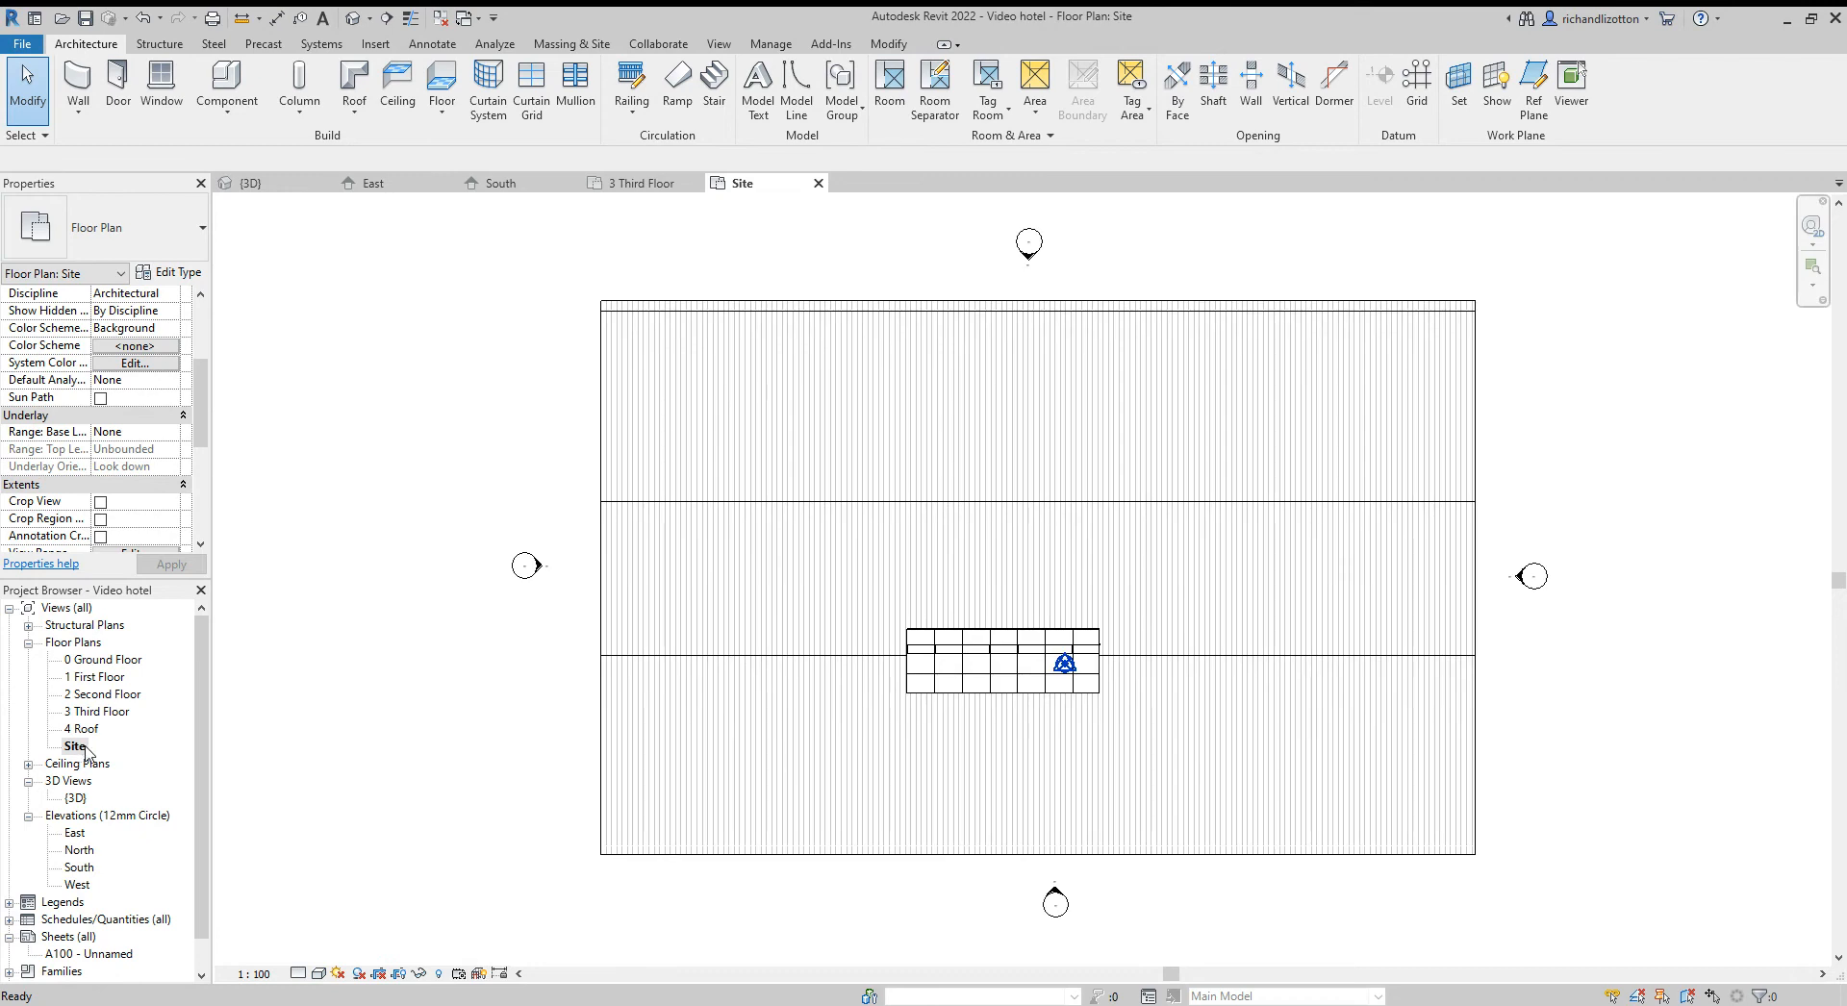
scroll(1157, 593, down, 2)
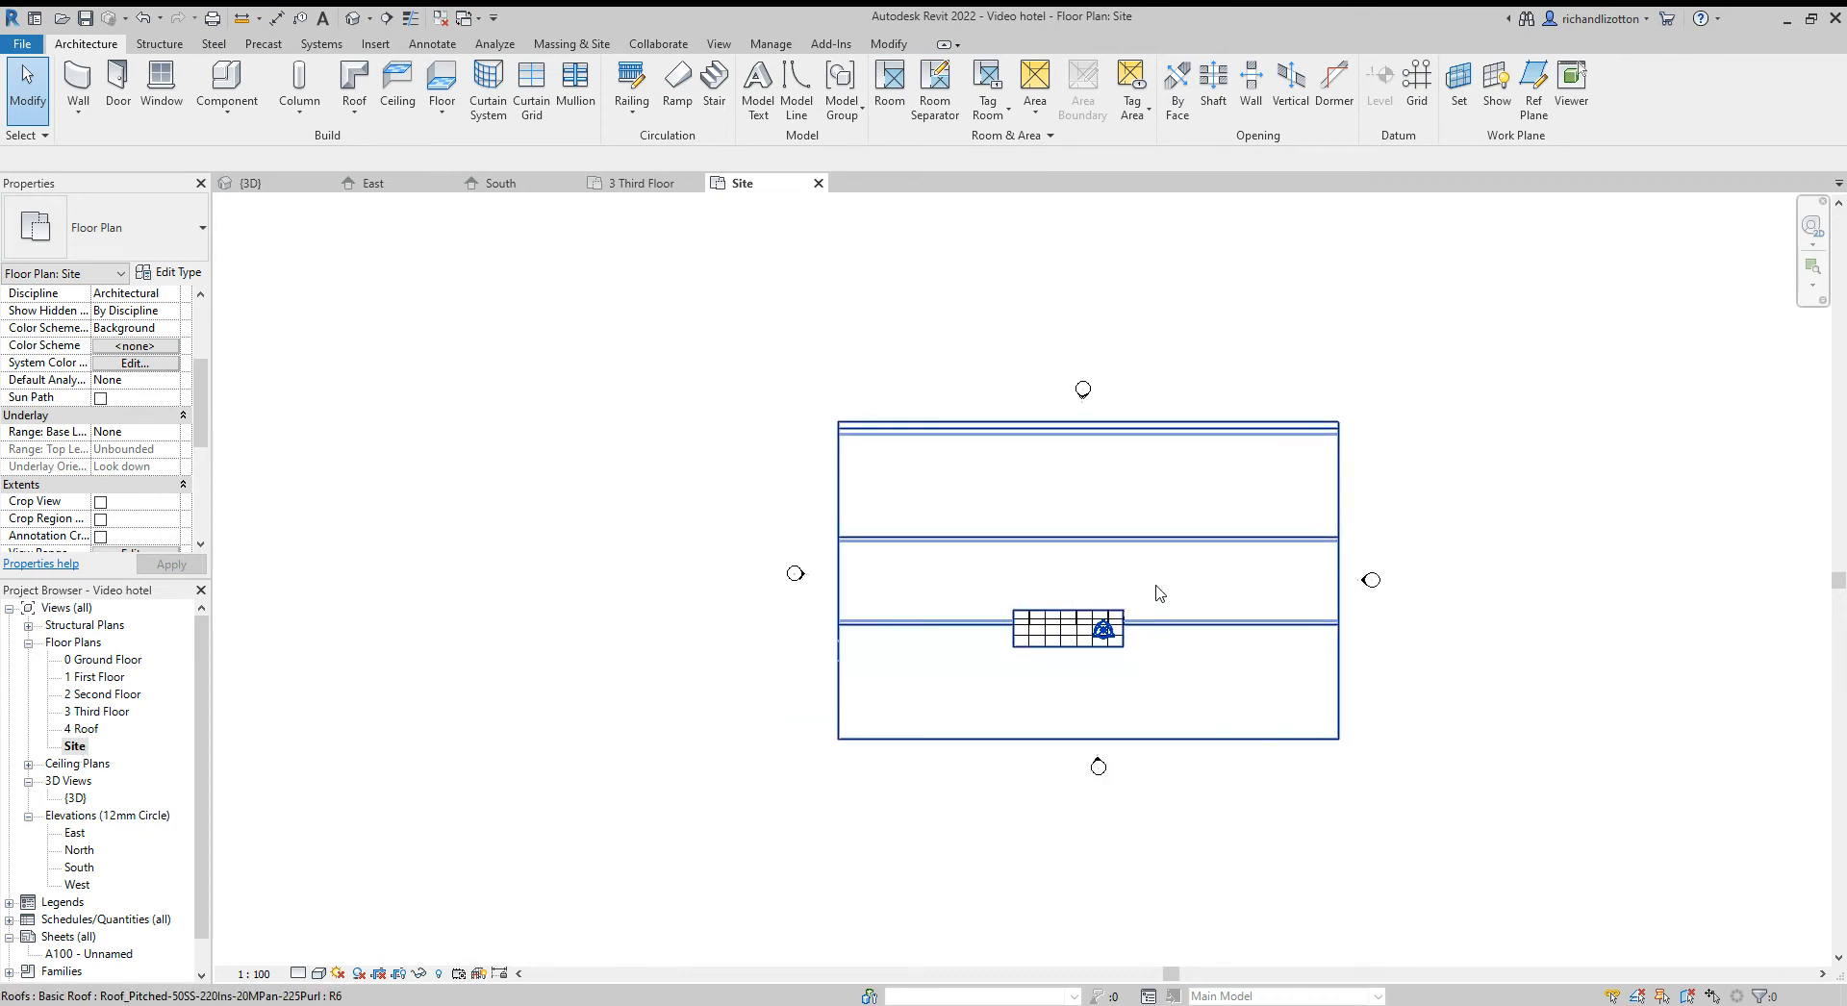
scroll(1157, 589, down, 1)
middle_drag(1476, 758, 1382, 725)
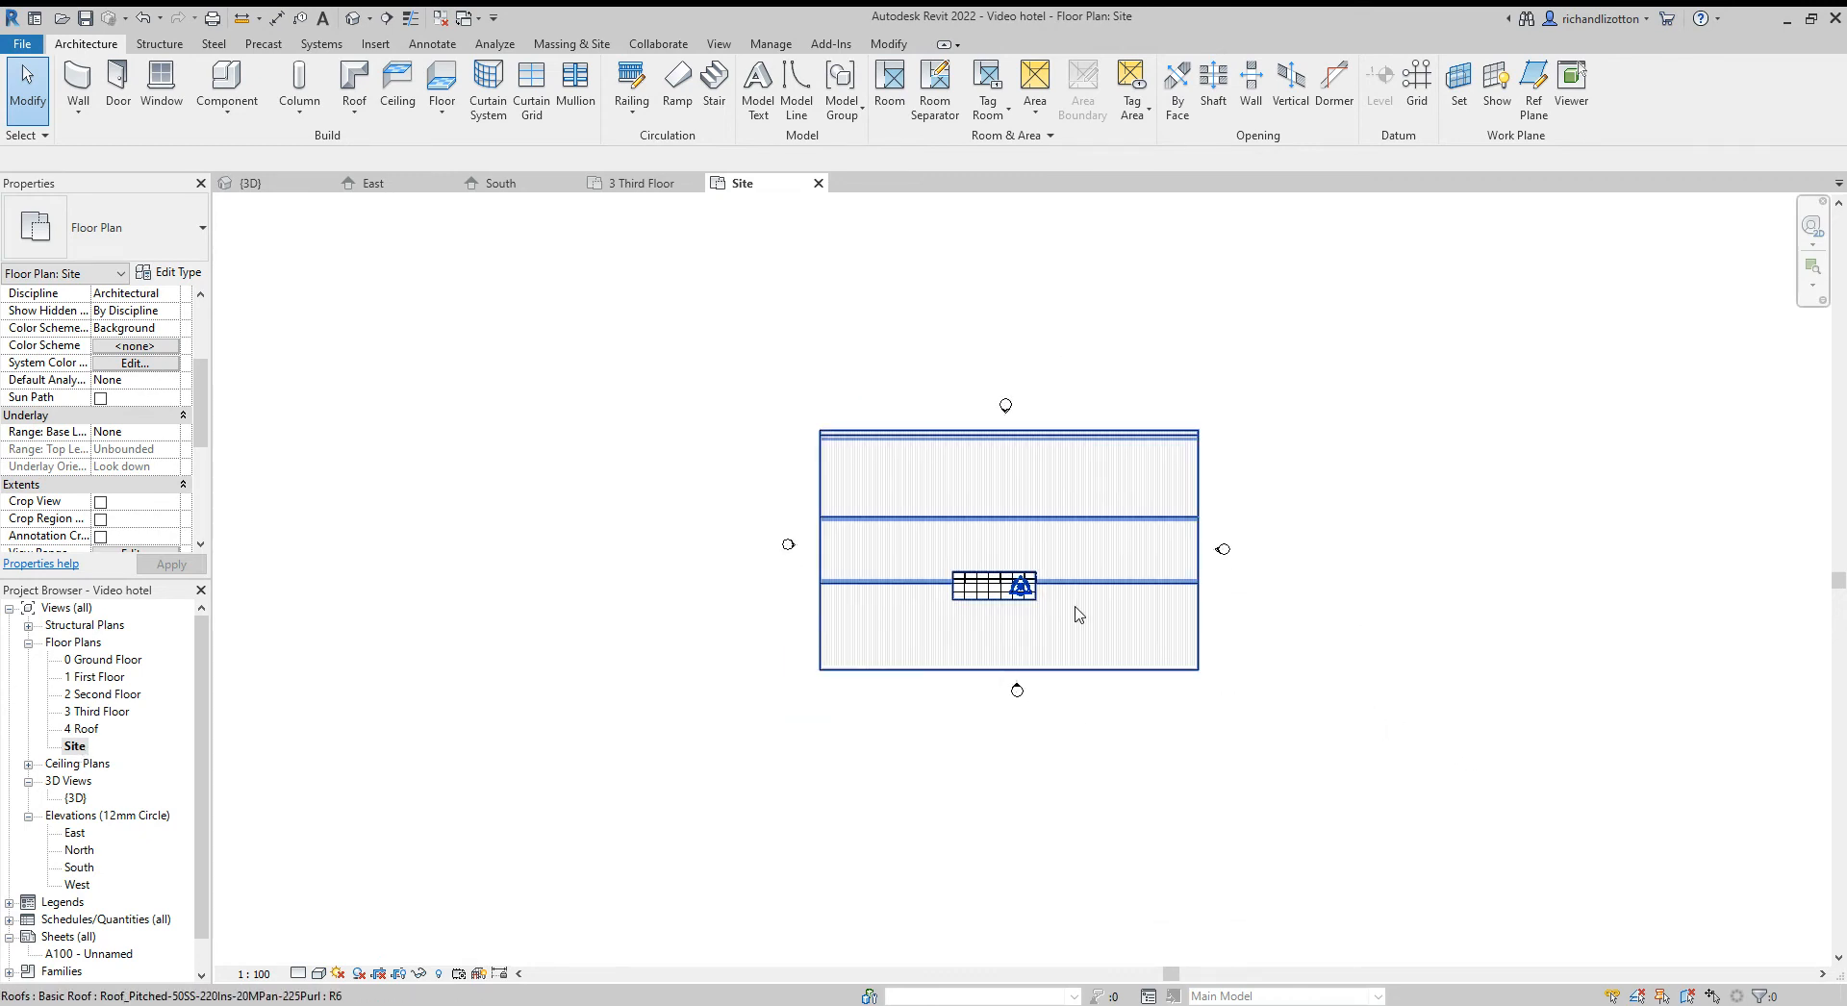
click(797, 101)
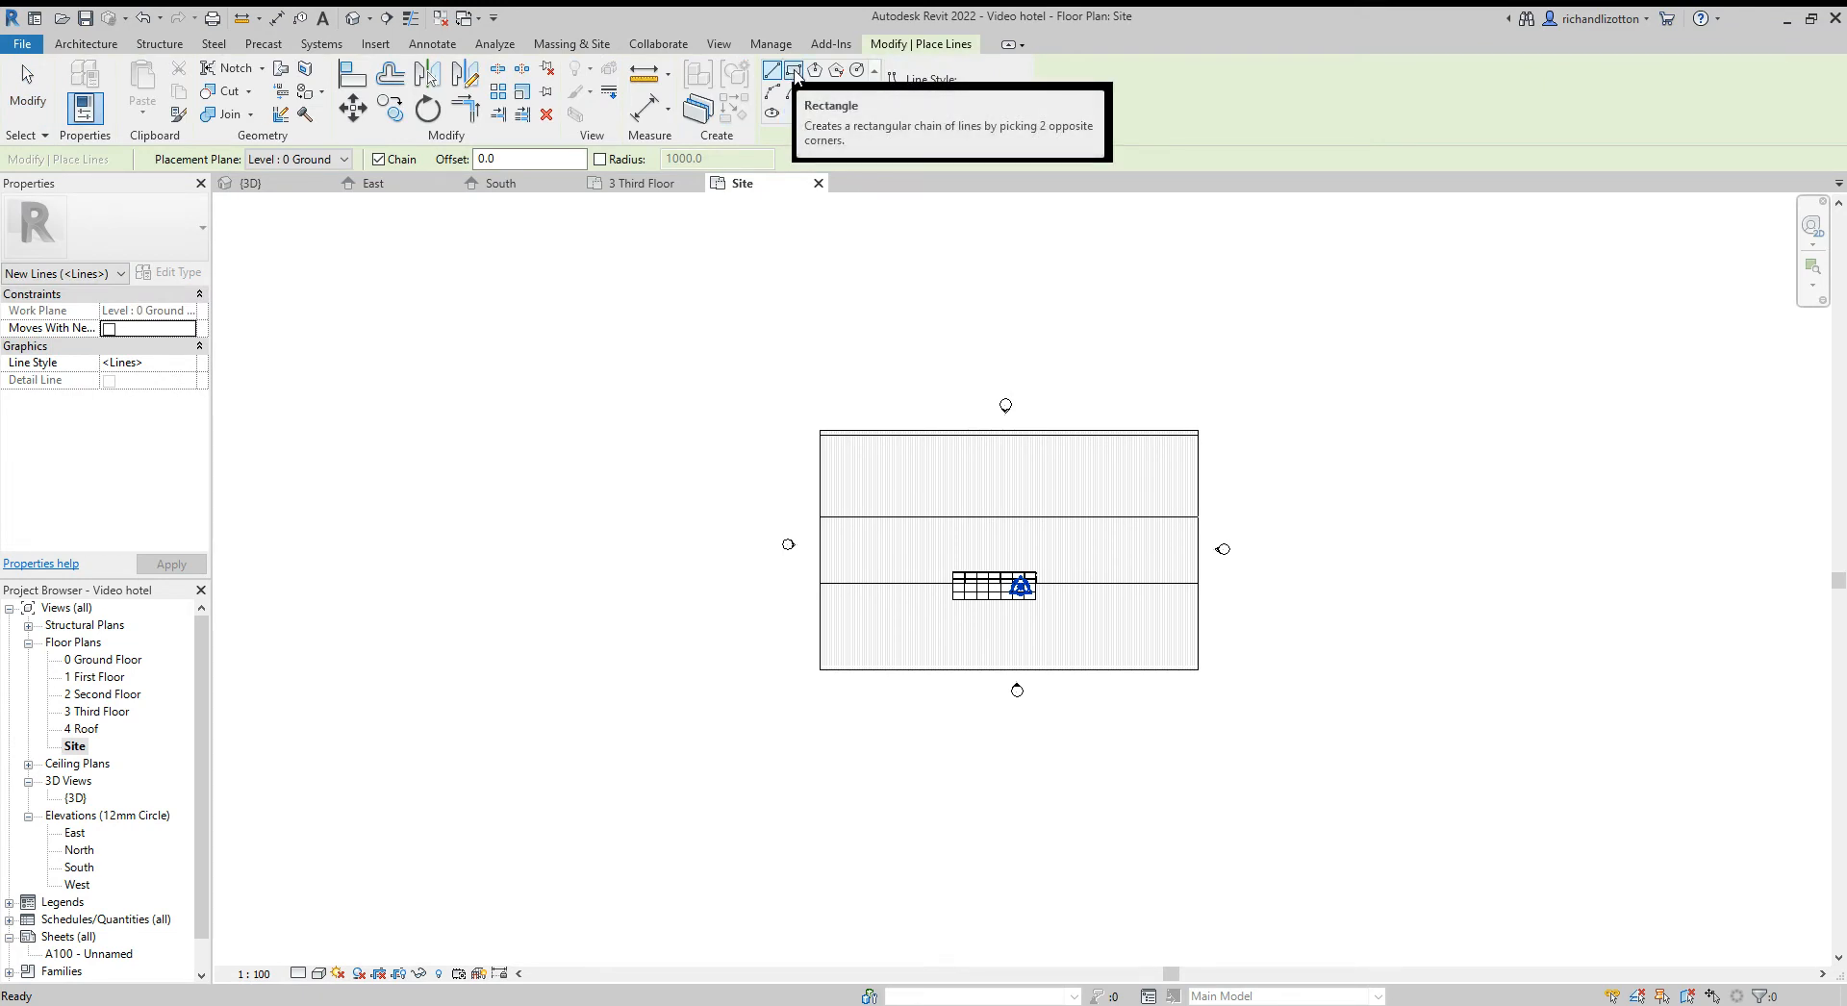
click(795, 73)
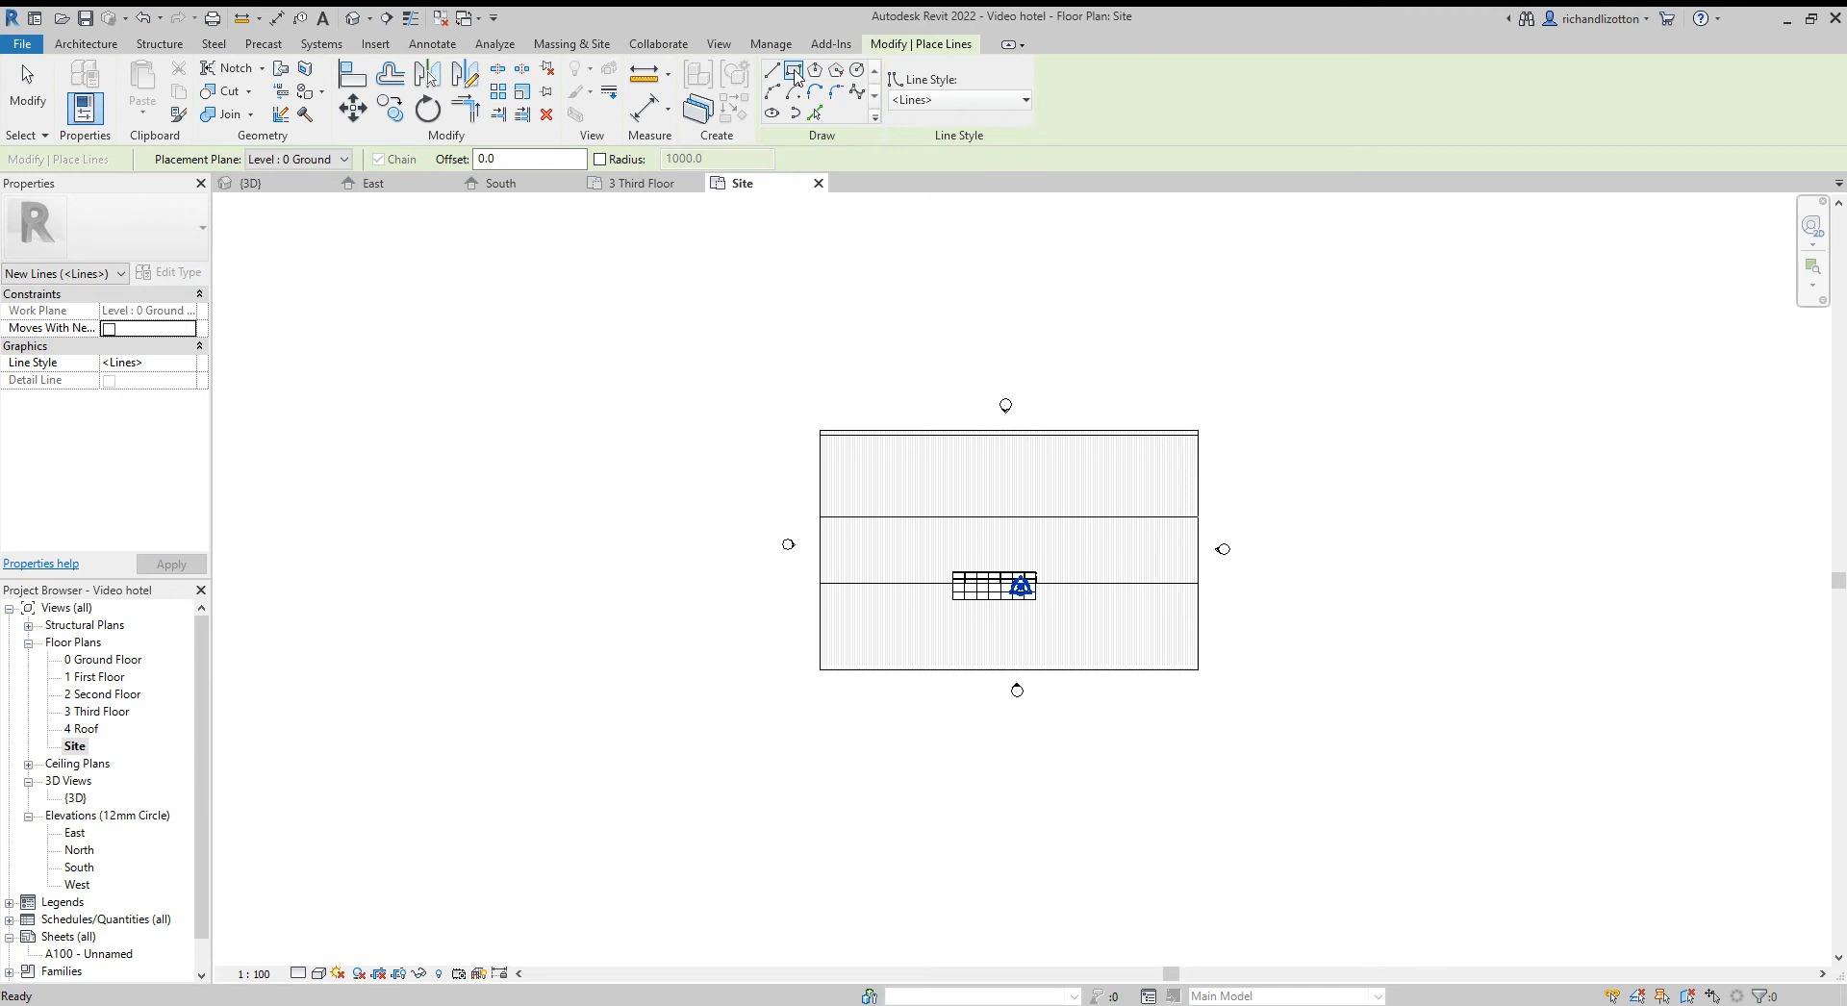
click(597, 301)
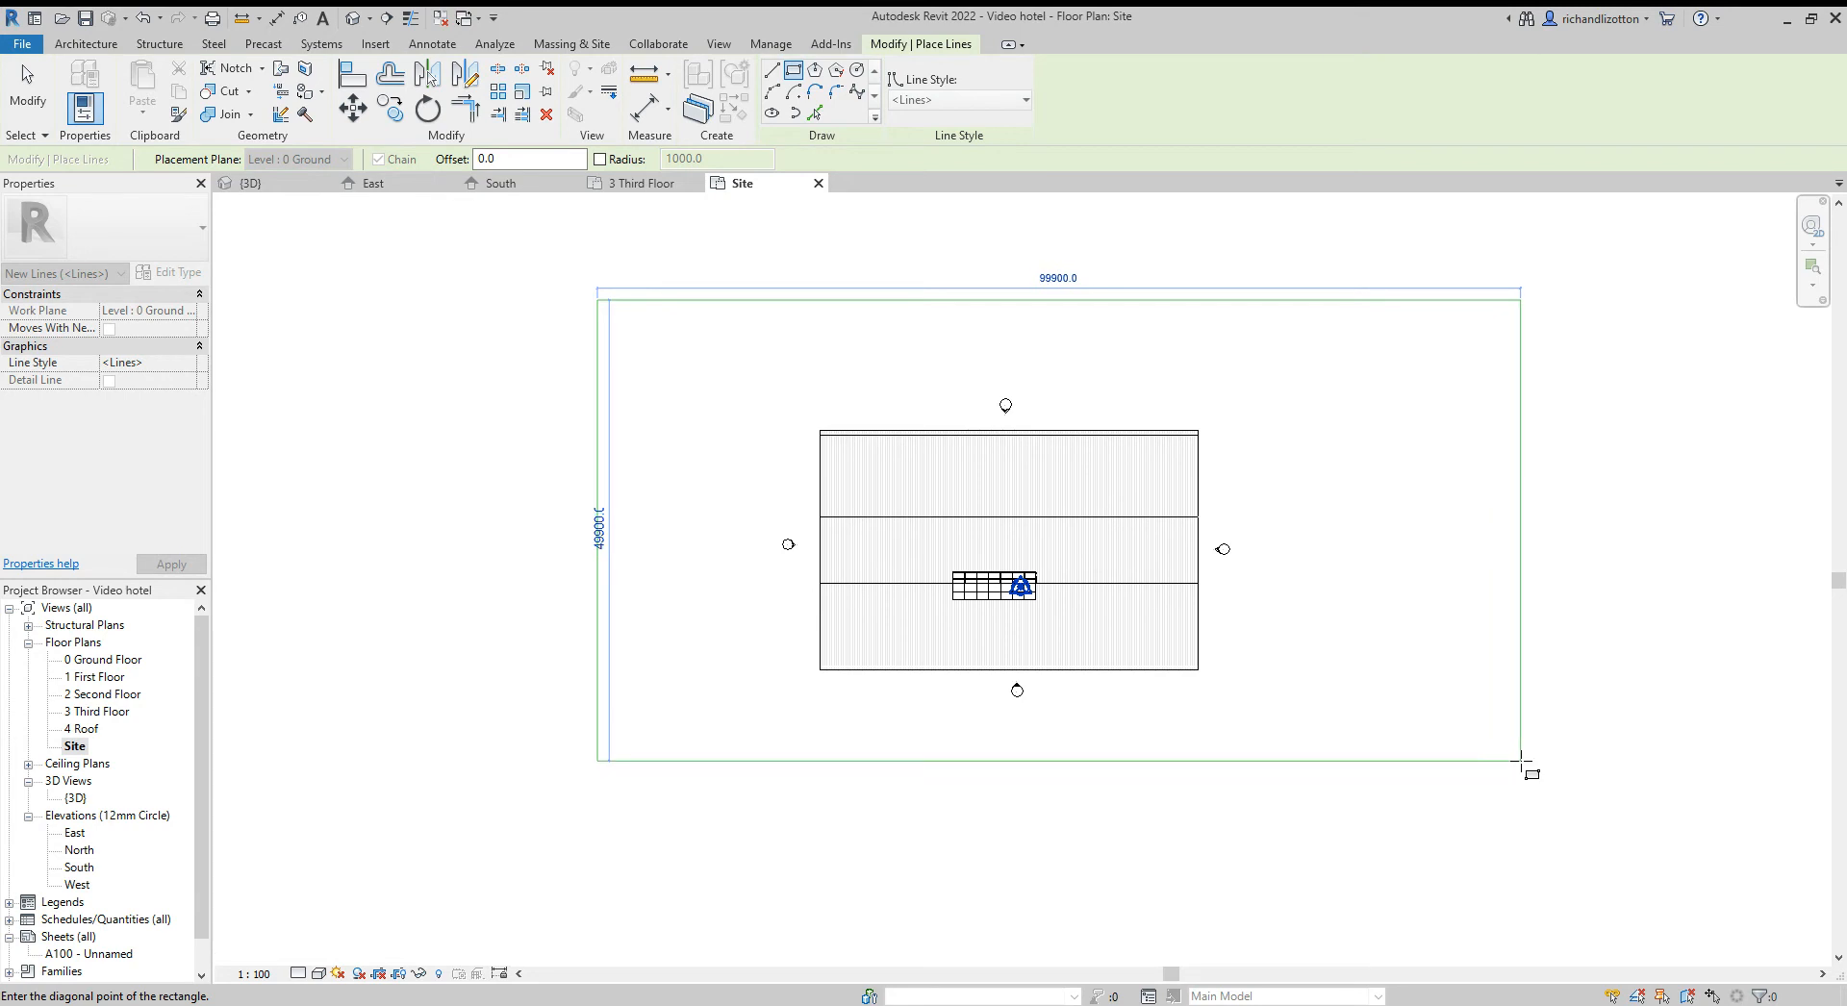
click(1523, 761)
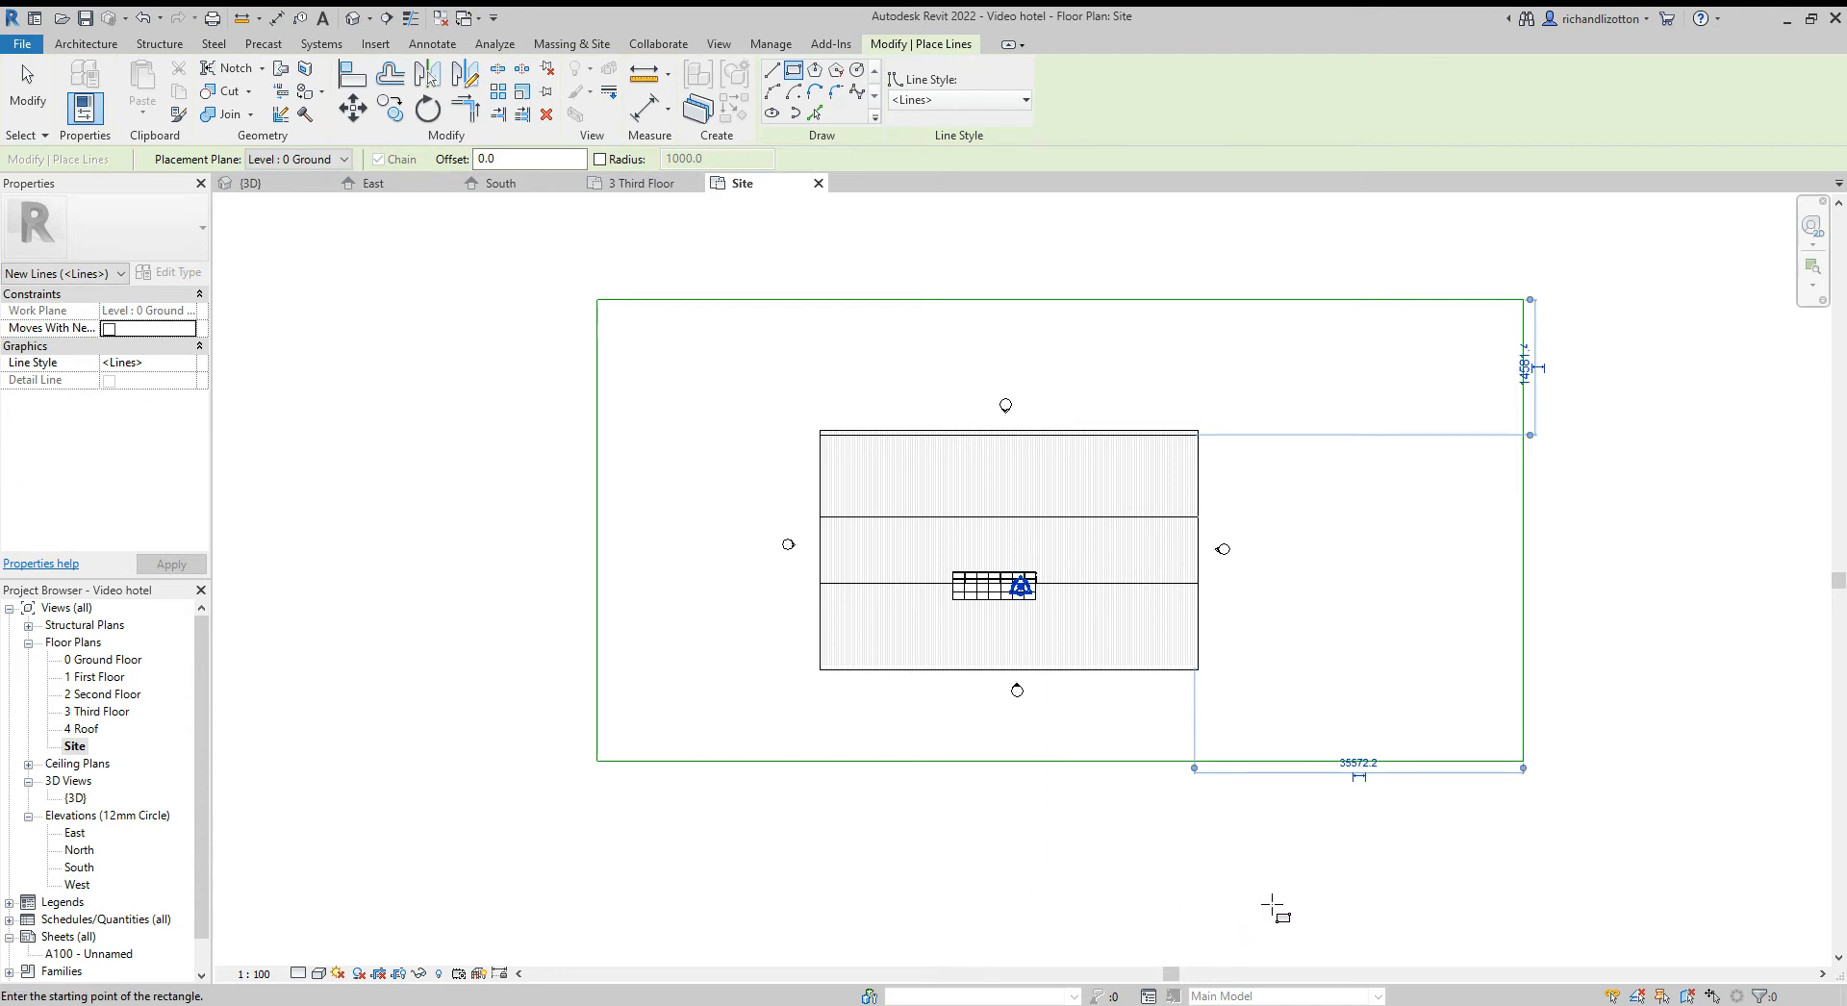
key(Escape)
key(Escape)
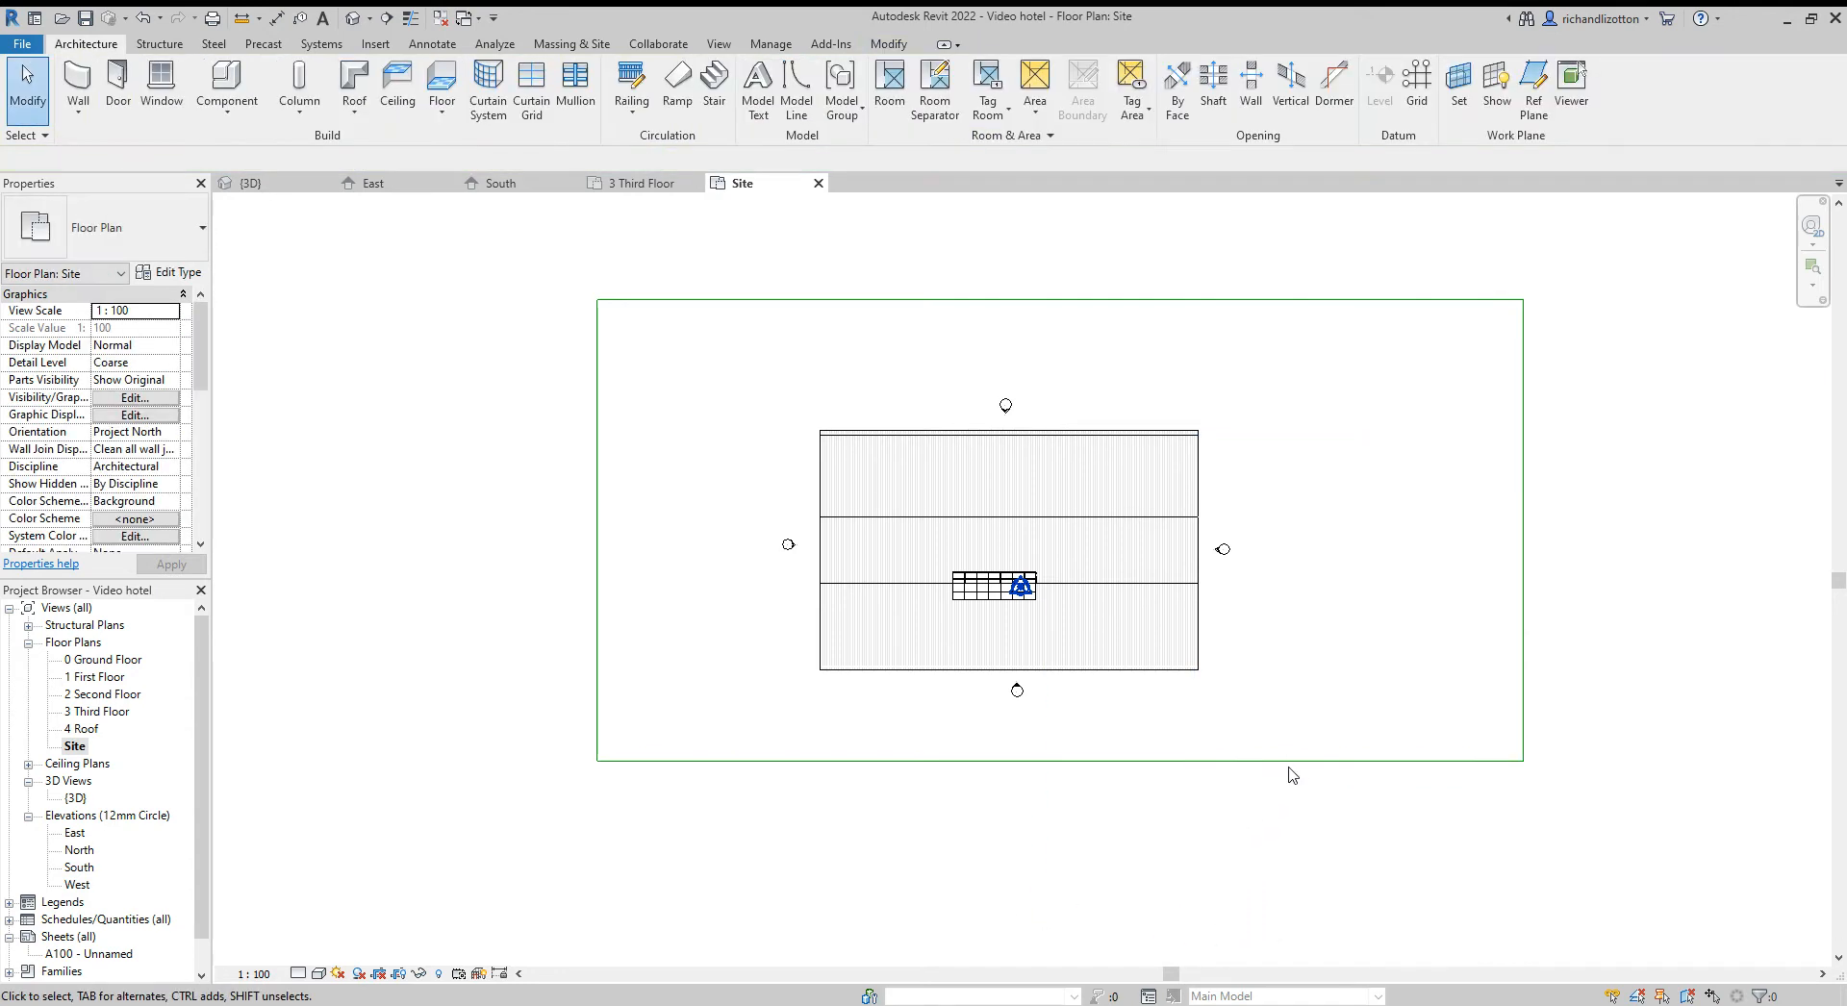
Set the distance between the rectangle's north and south lines to 50000 mm by adjusting the south line
click(1289, 762)
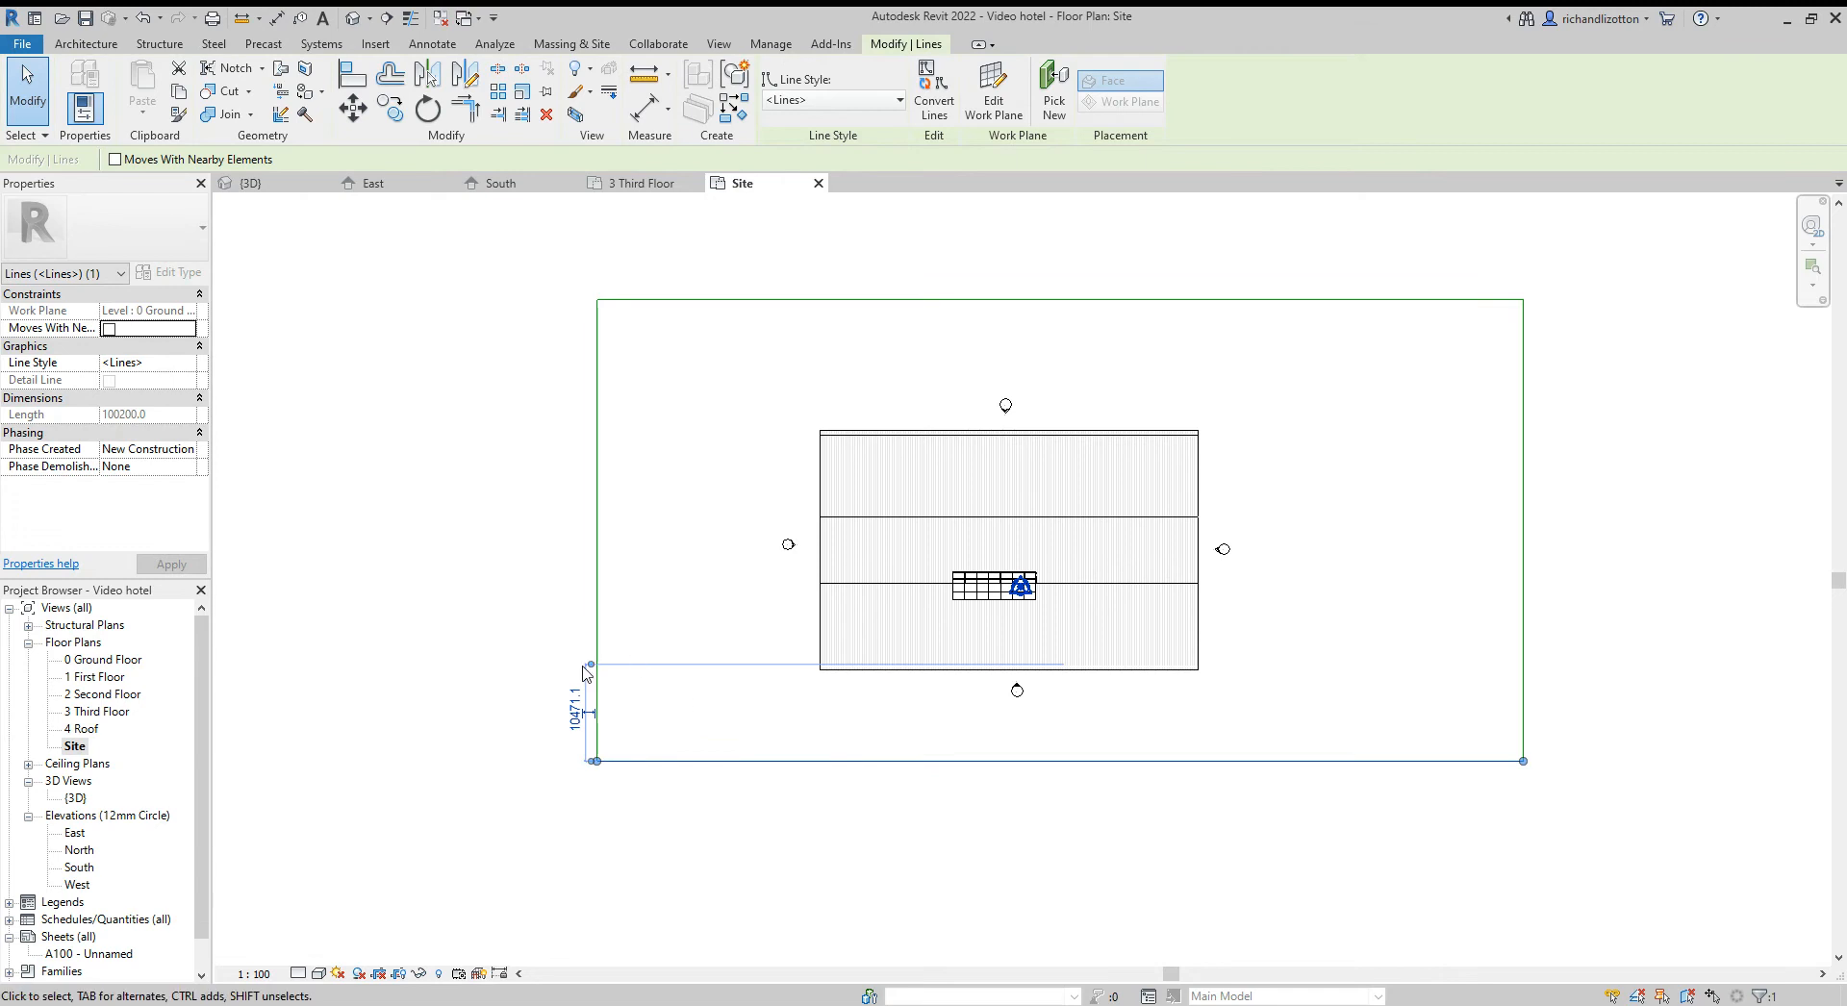
drag(591, 665, 662, 310)
click(578, 553)
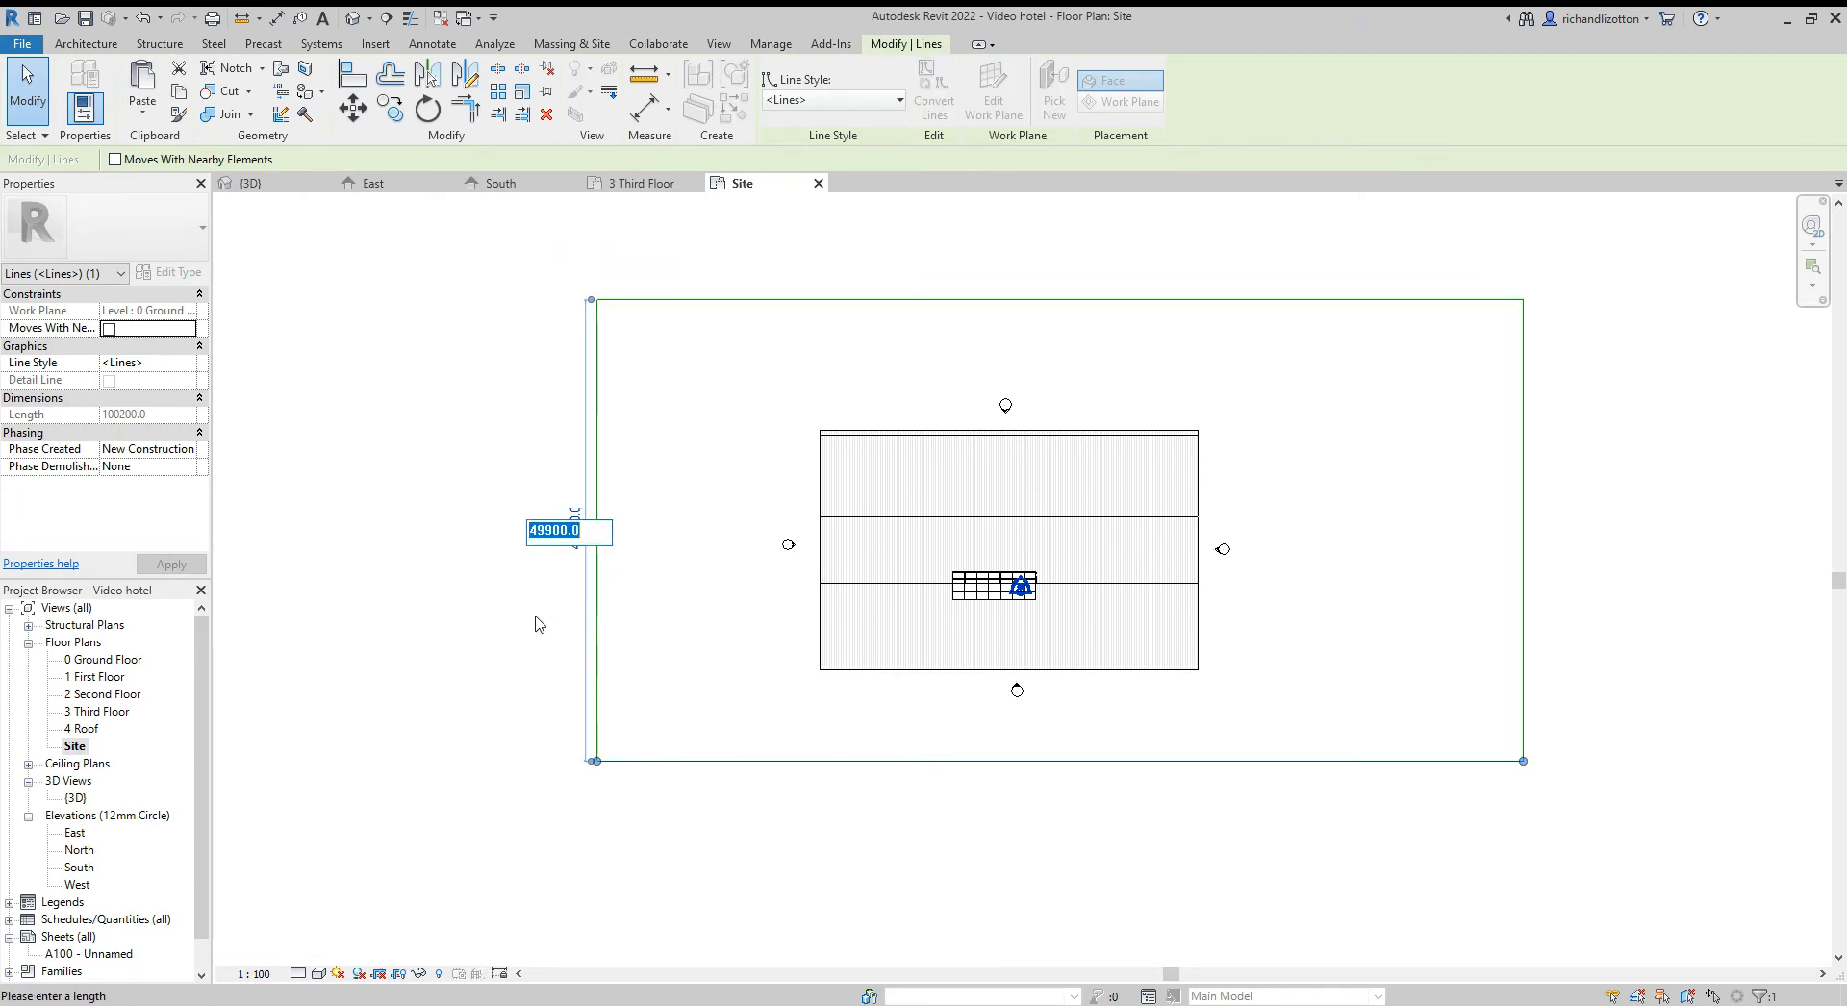
text(50000)
key(Return)
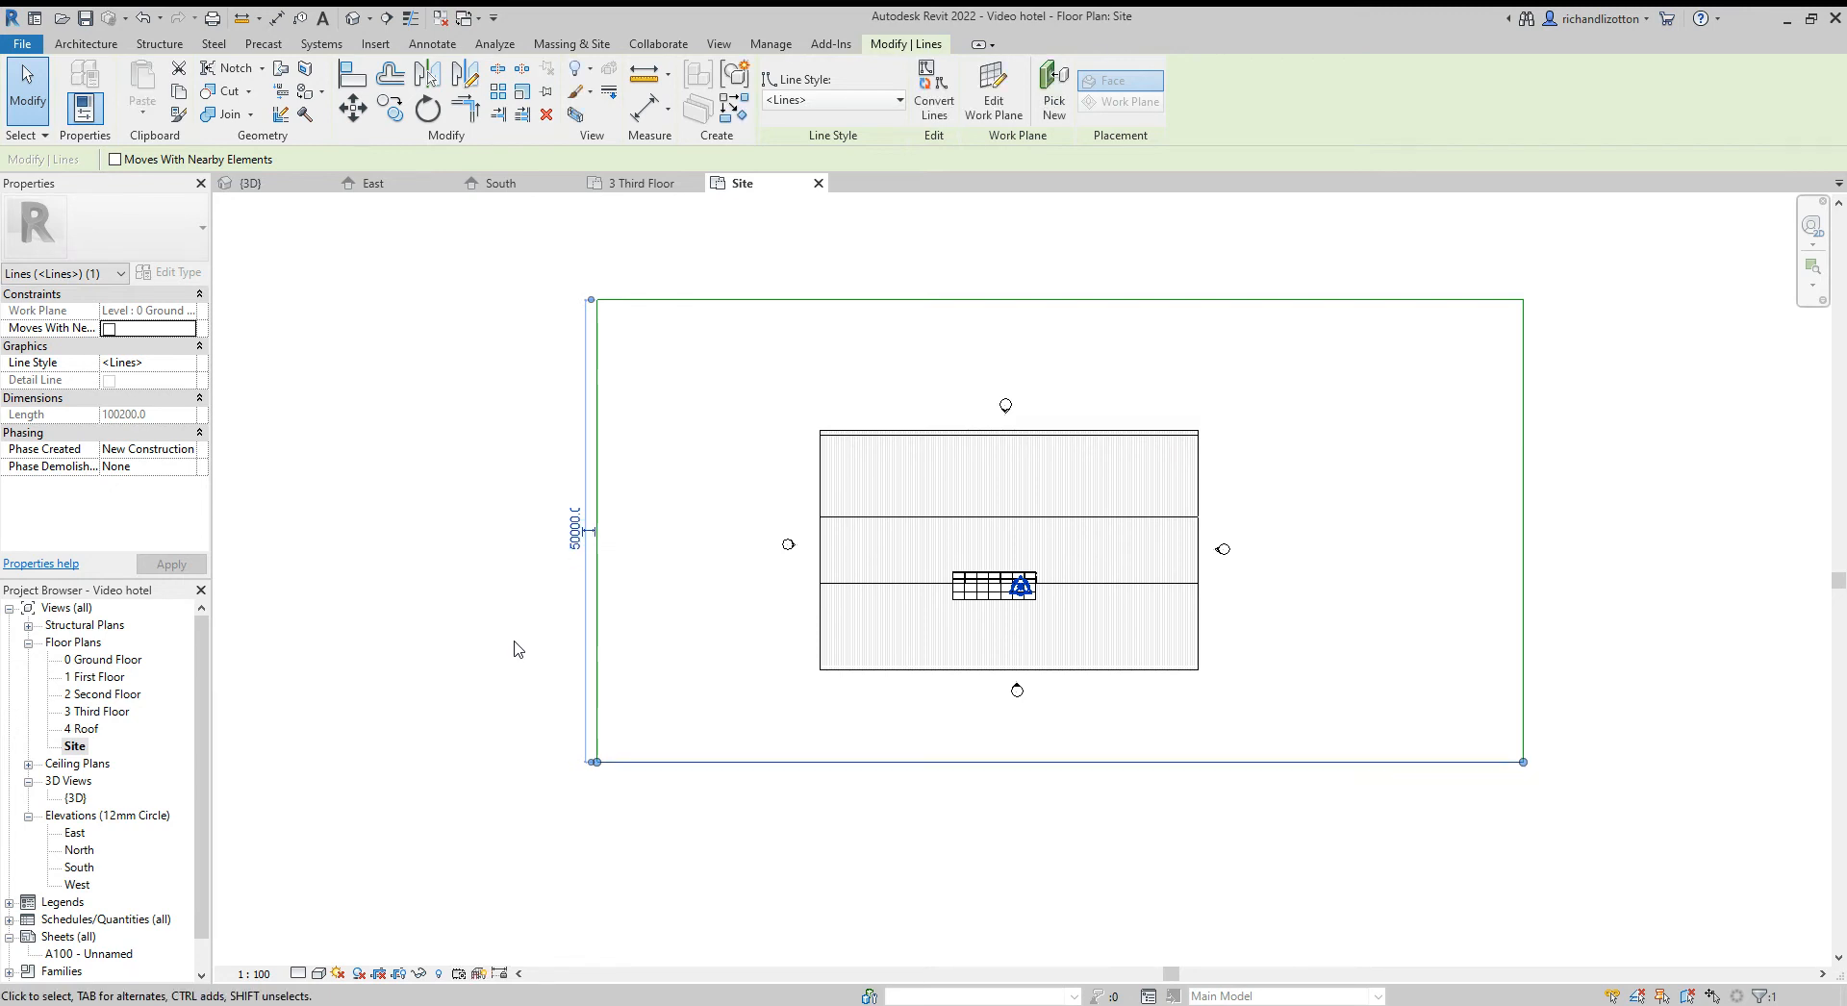
click(622, 817)
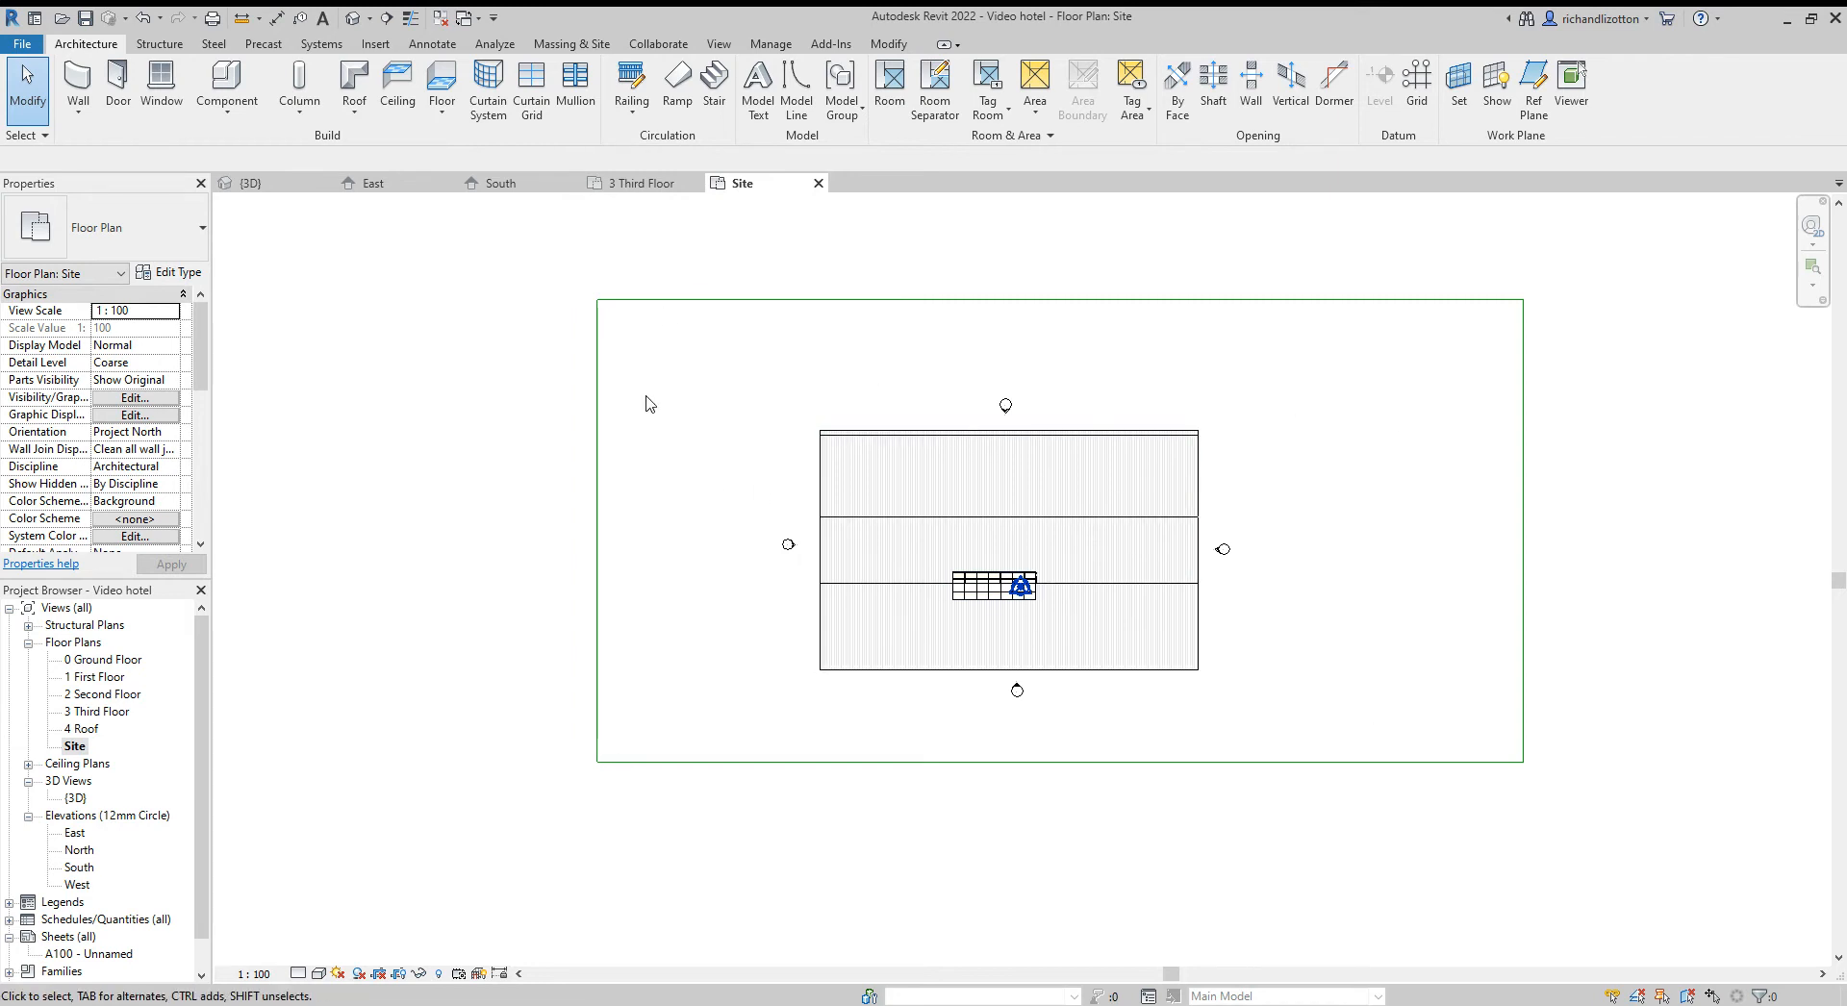
Move all four boundary lines together southwest so the building sits near the east end of the rectangle
drag(711, 258, 495, 793)
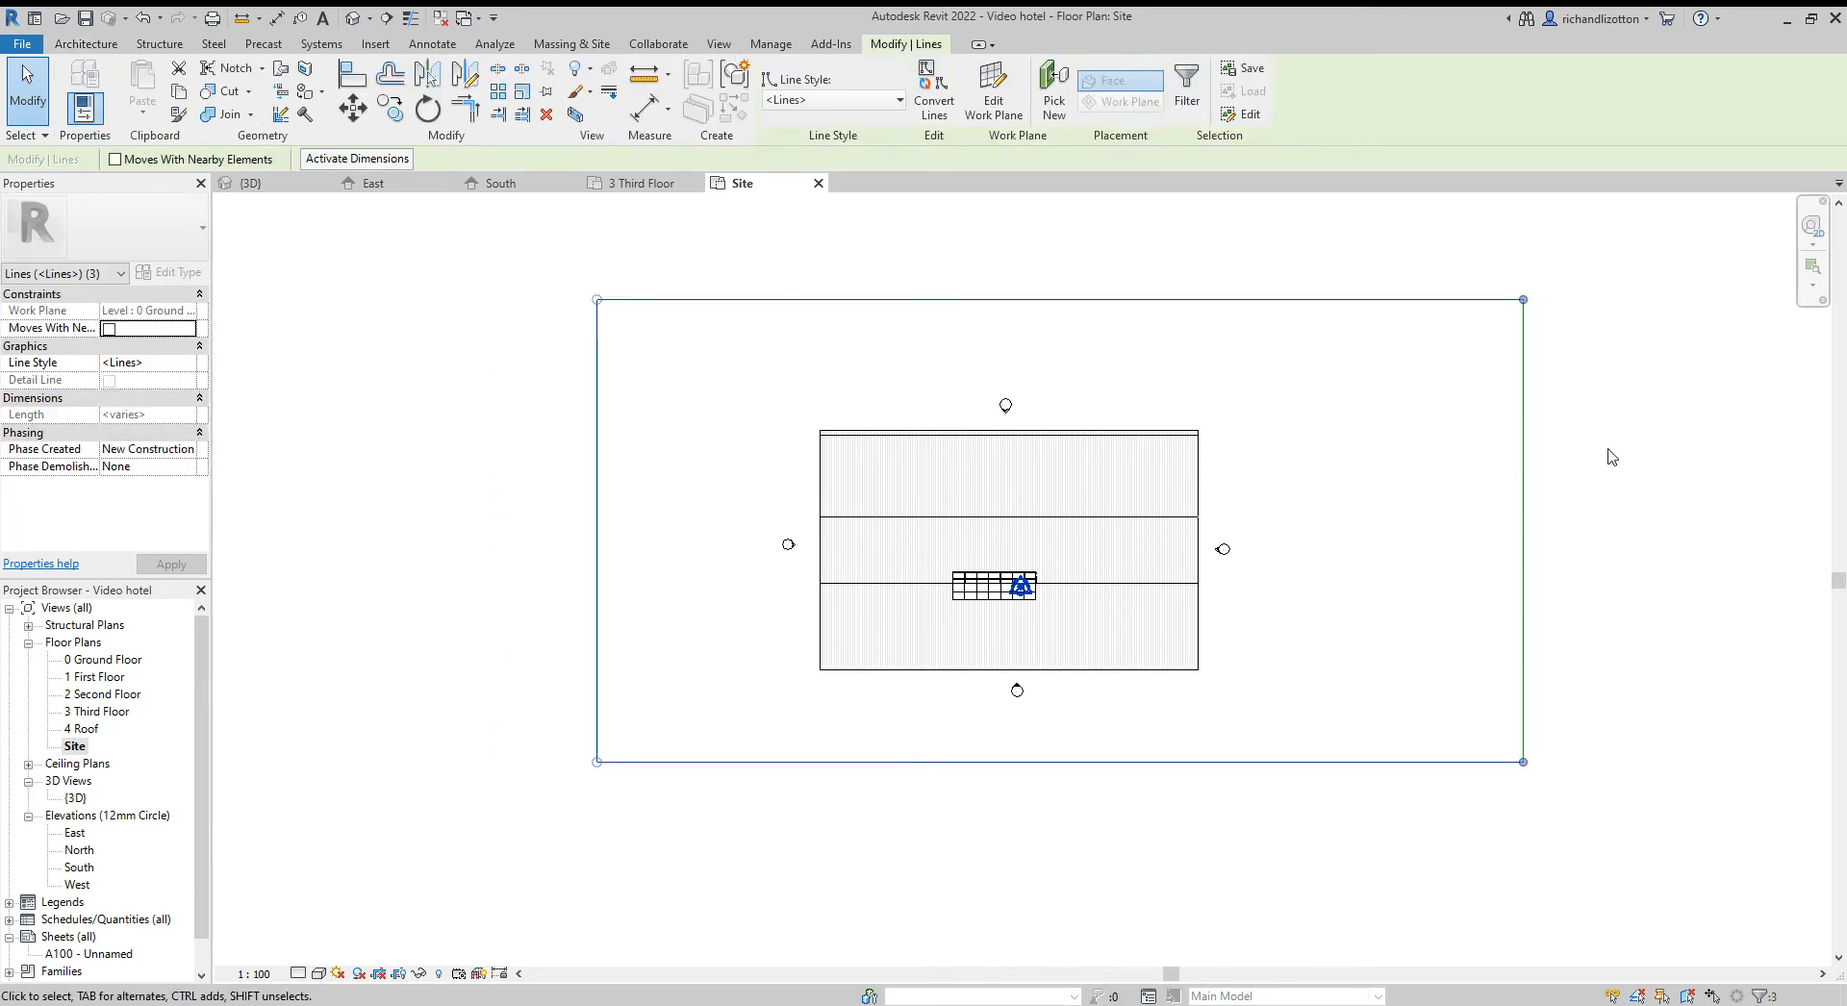
ctrl+click(1524, 518)
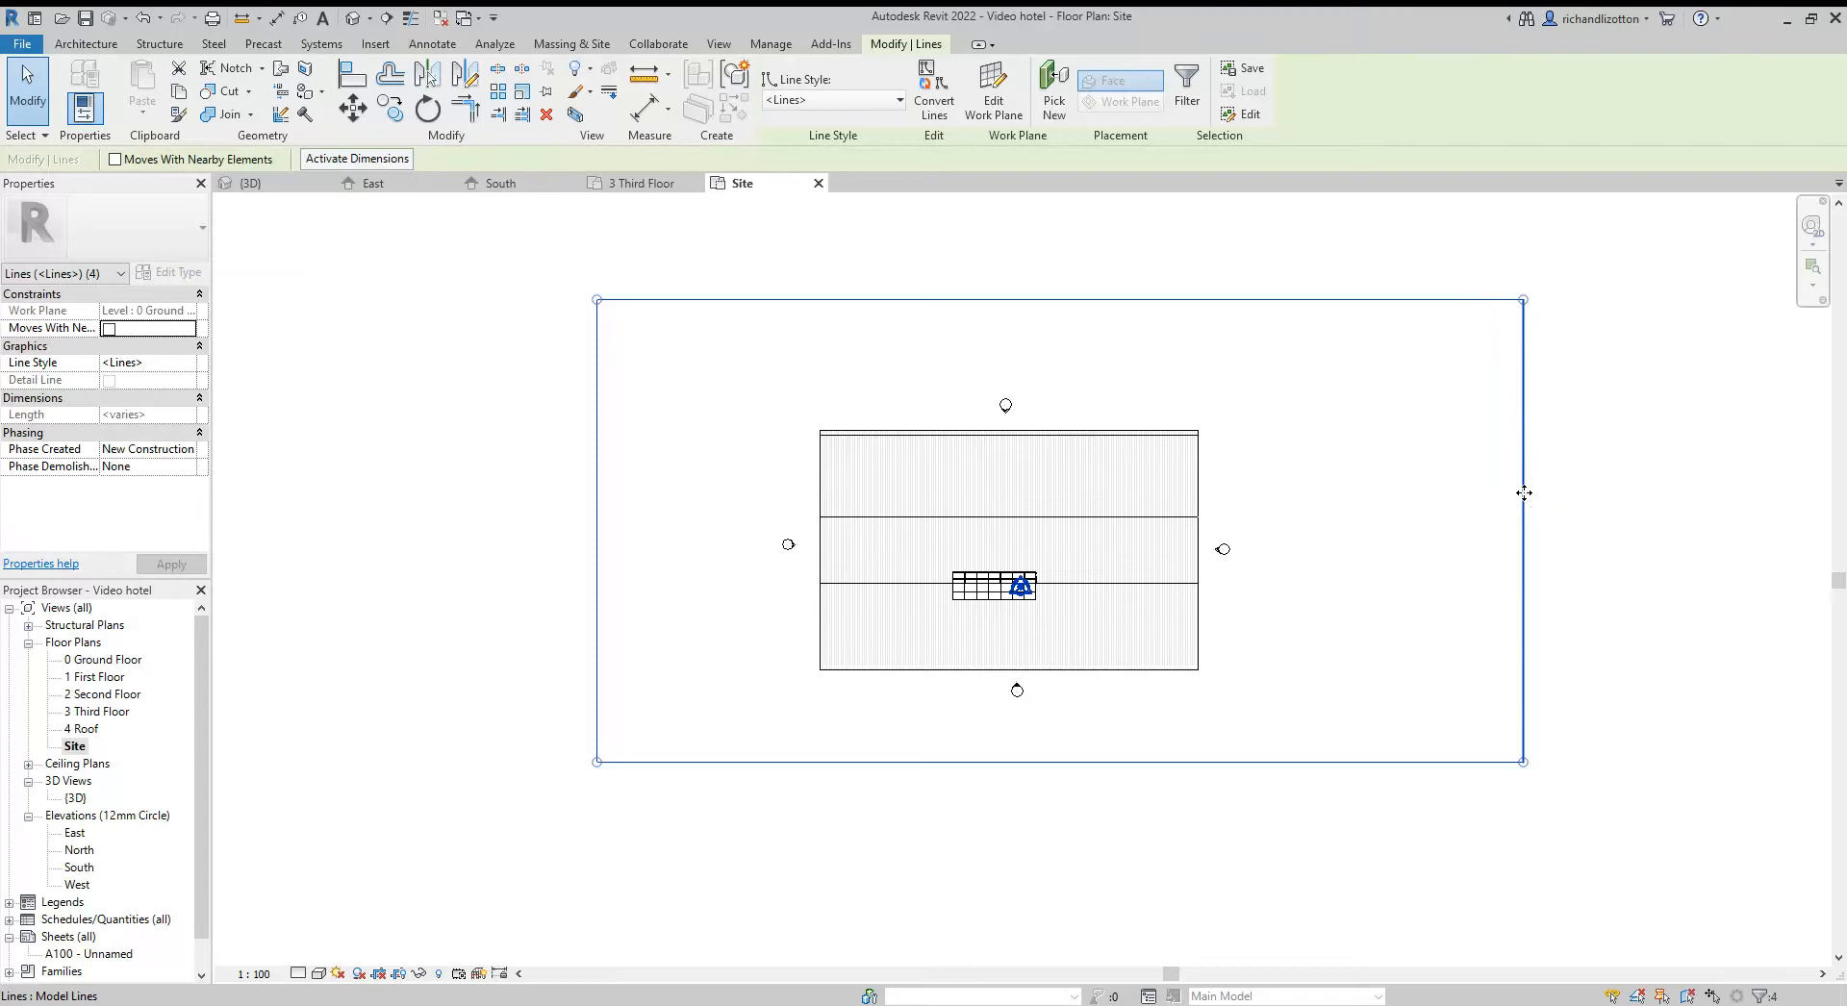
drag(1524, 492, 1278, 555)
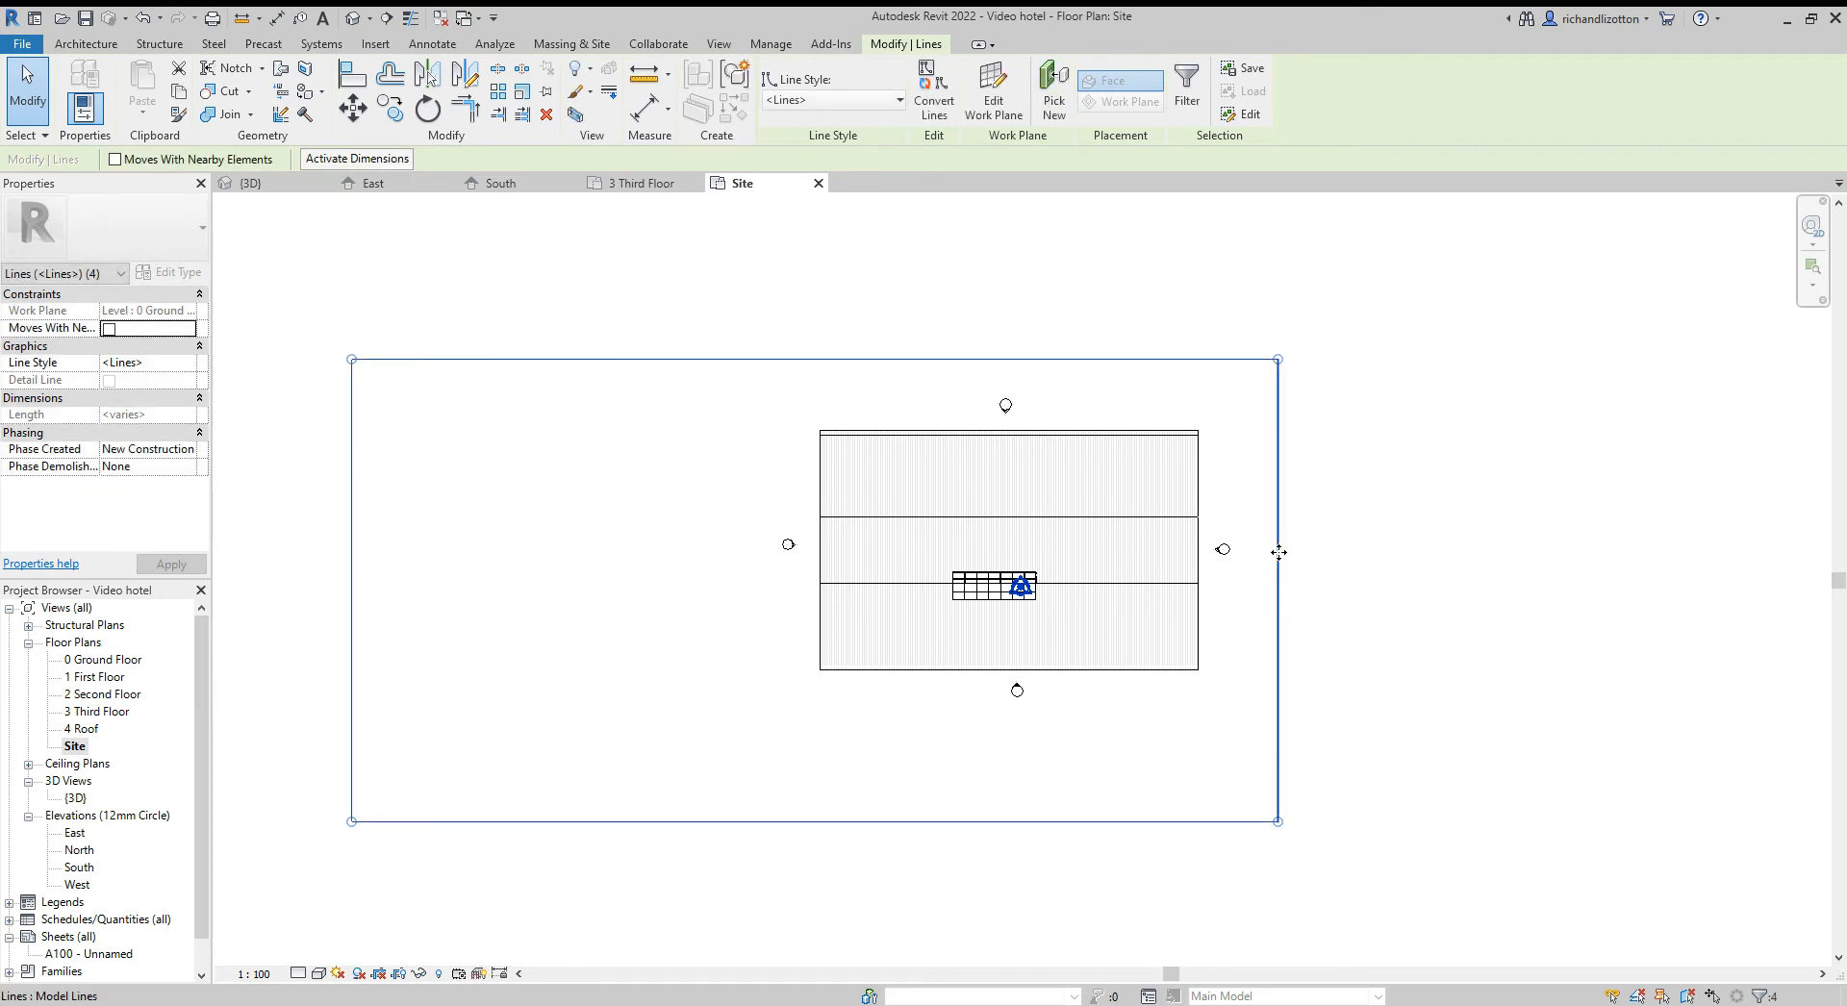
click(1471, 650)
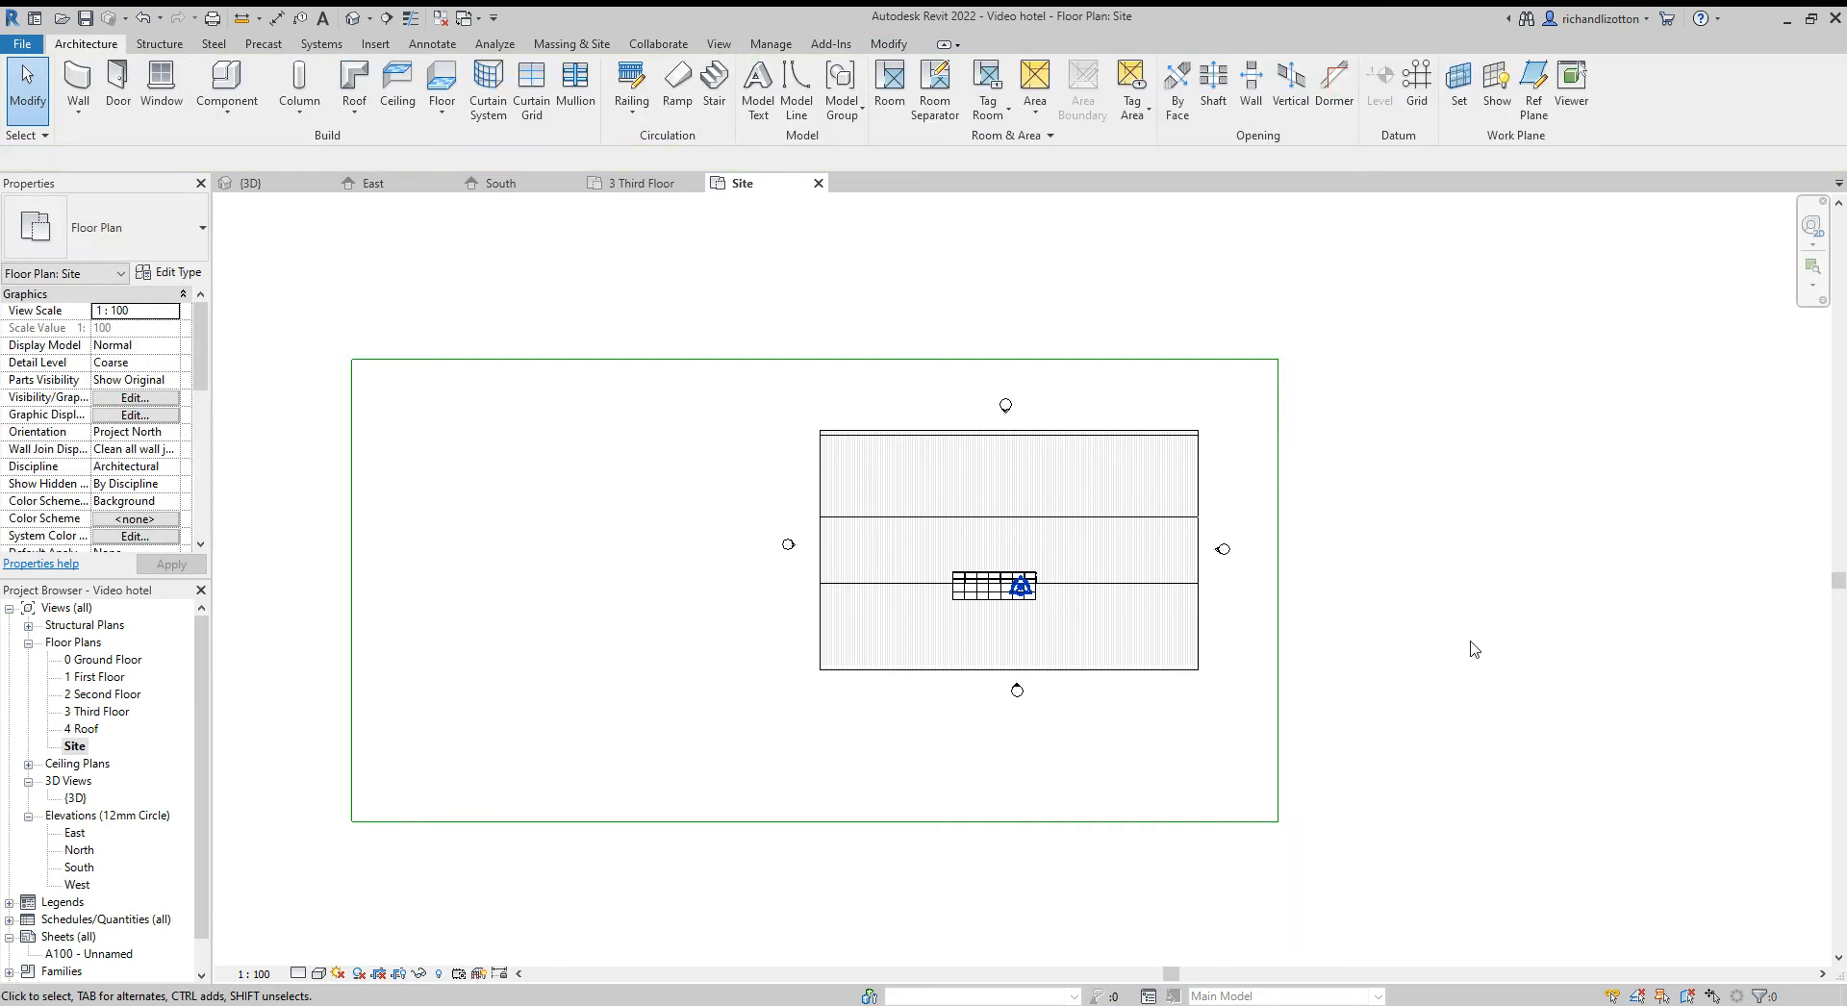
Start a toposurface and place points at absolute elevation -4000 on the rectangle's two west corners
middle_drag(1416, 642, 1489, 634)
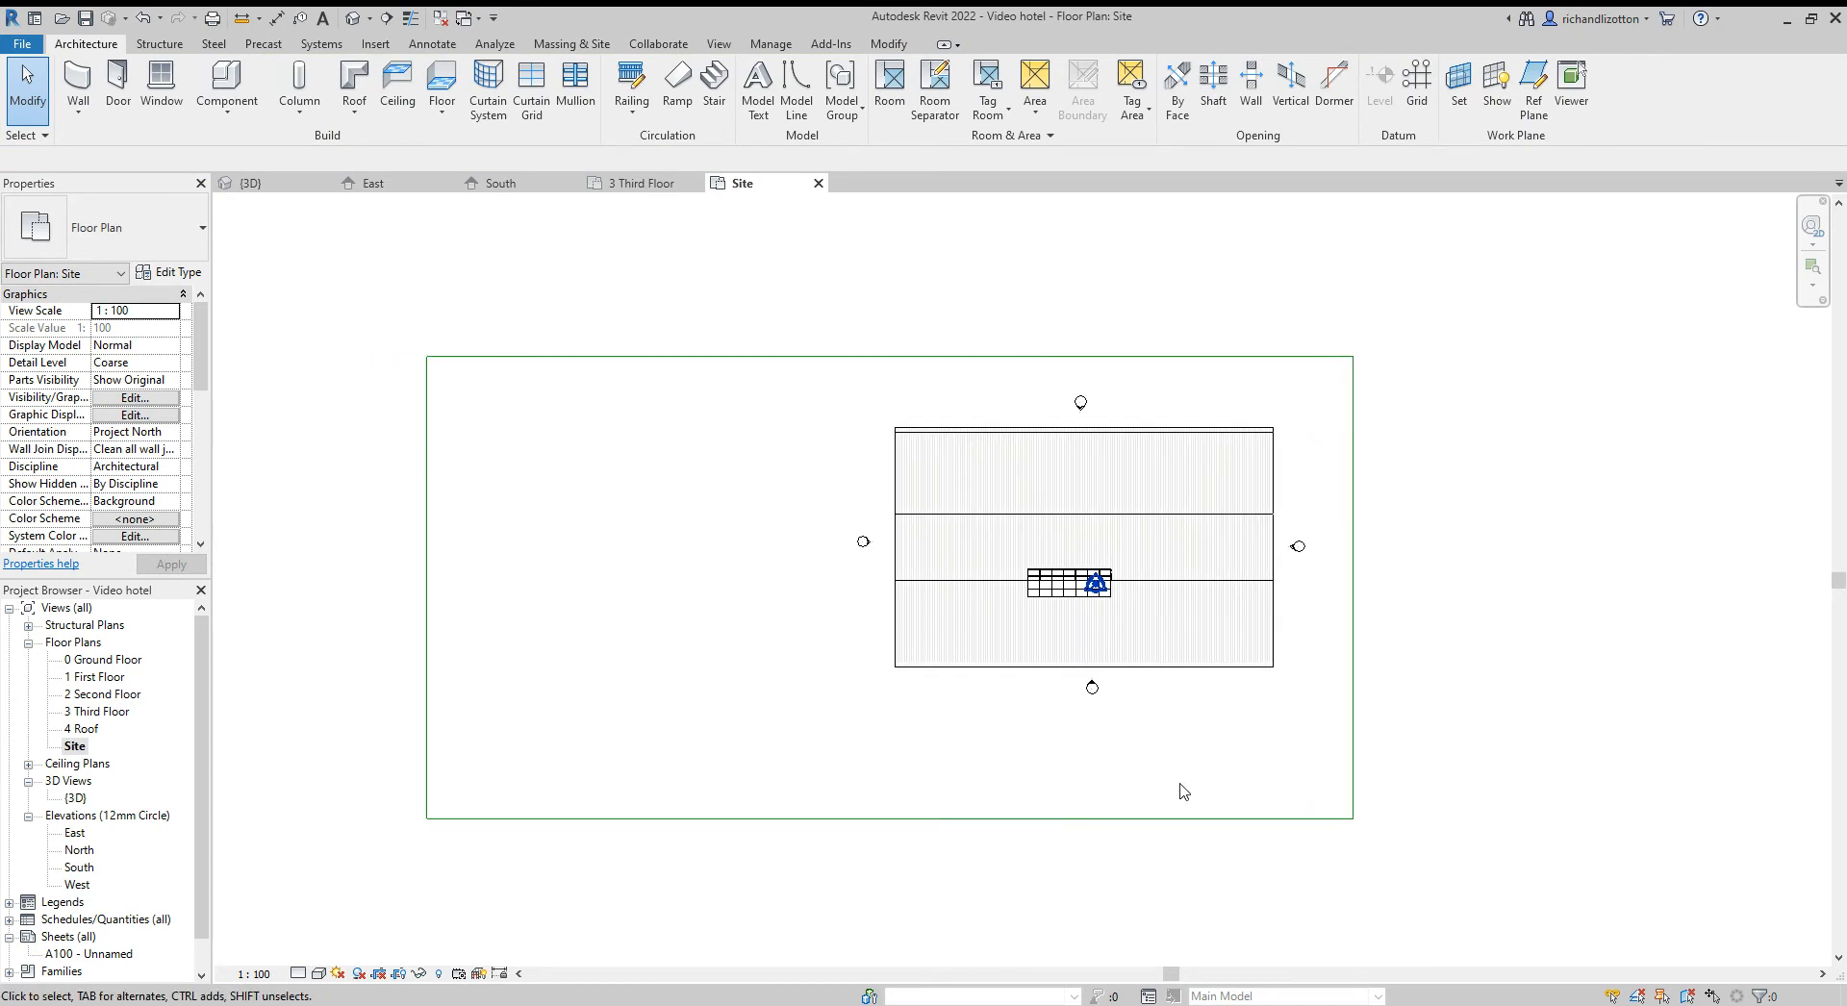
click(571, 44)
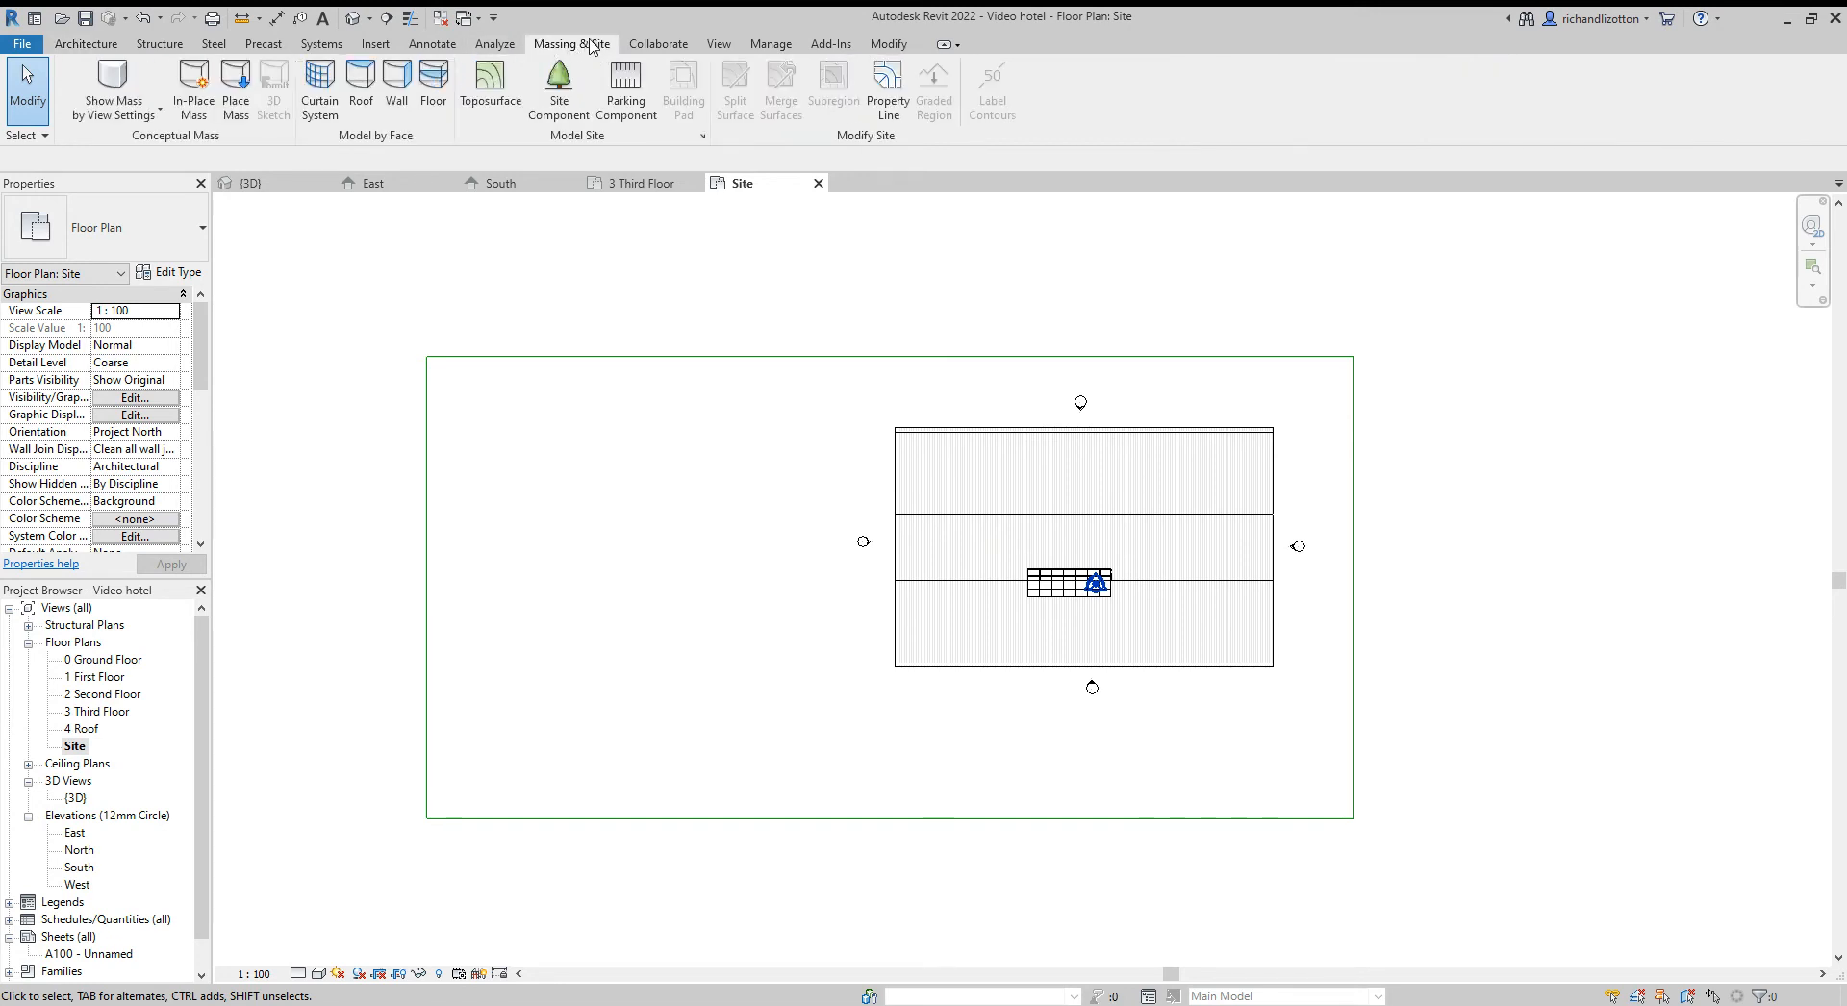
click(497, 100)
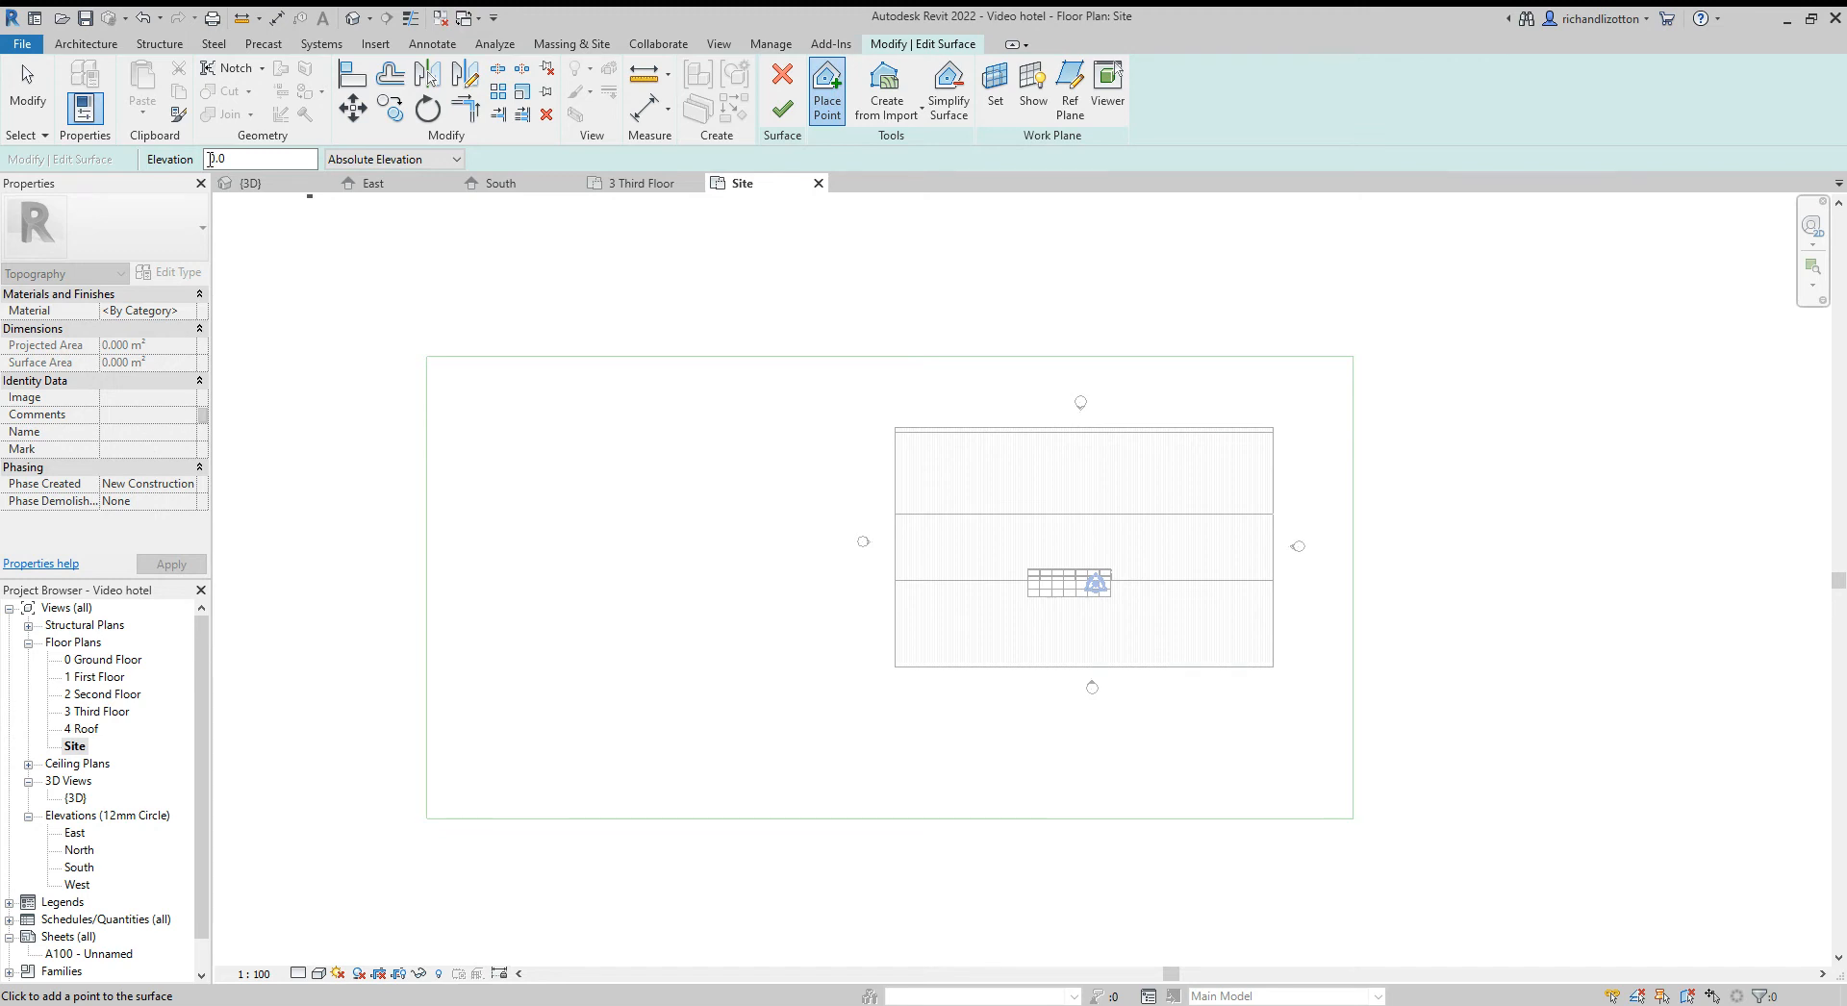
click(211, 159)
text(-400)
click(426, 356)
click(426, 819)
Place surface points at elevation 0 on the two east corners and check the slope in the South elevation
drag(220, 159, 206, 159)
key(BackSpace)
click(1357, 359)
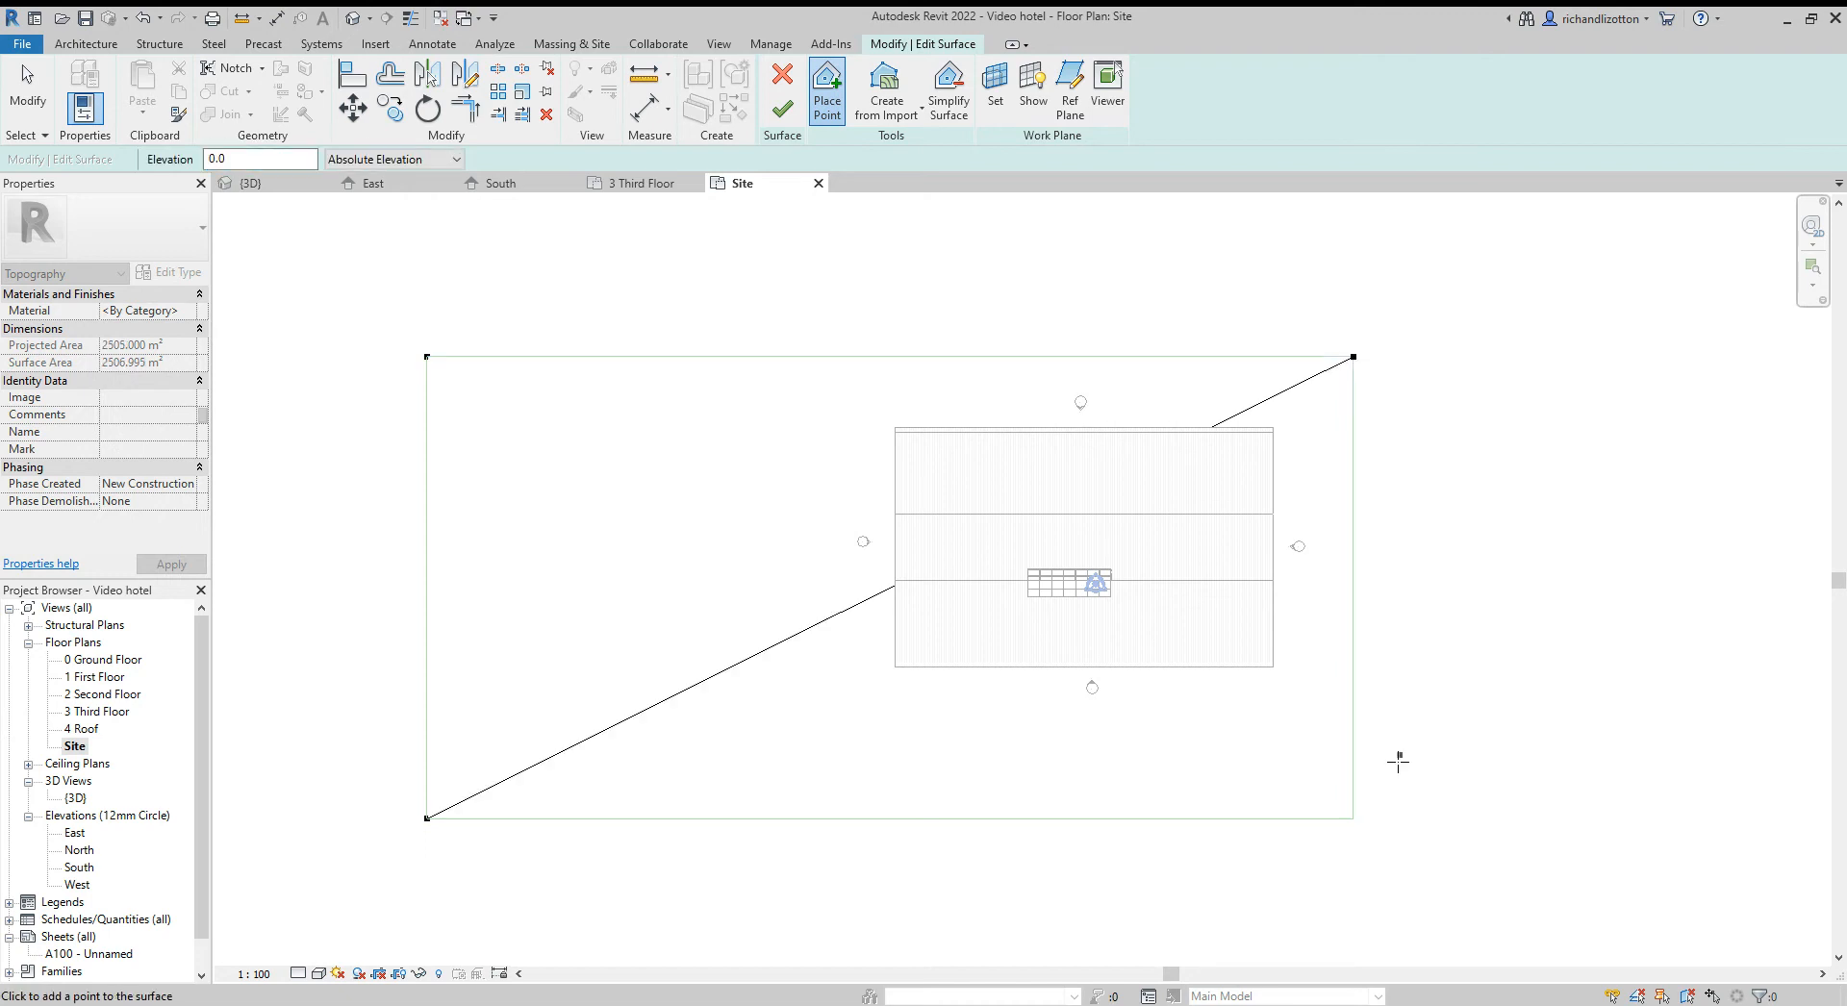
click(1353, 819)
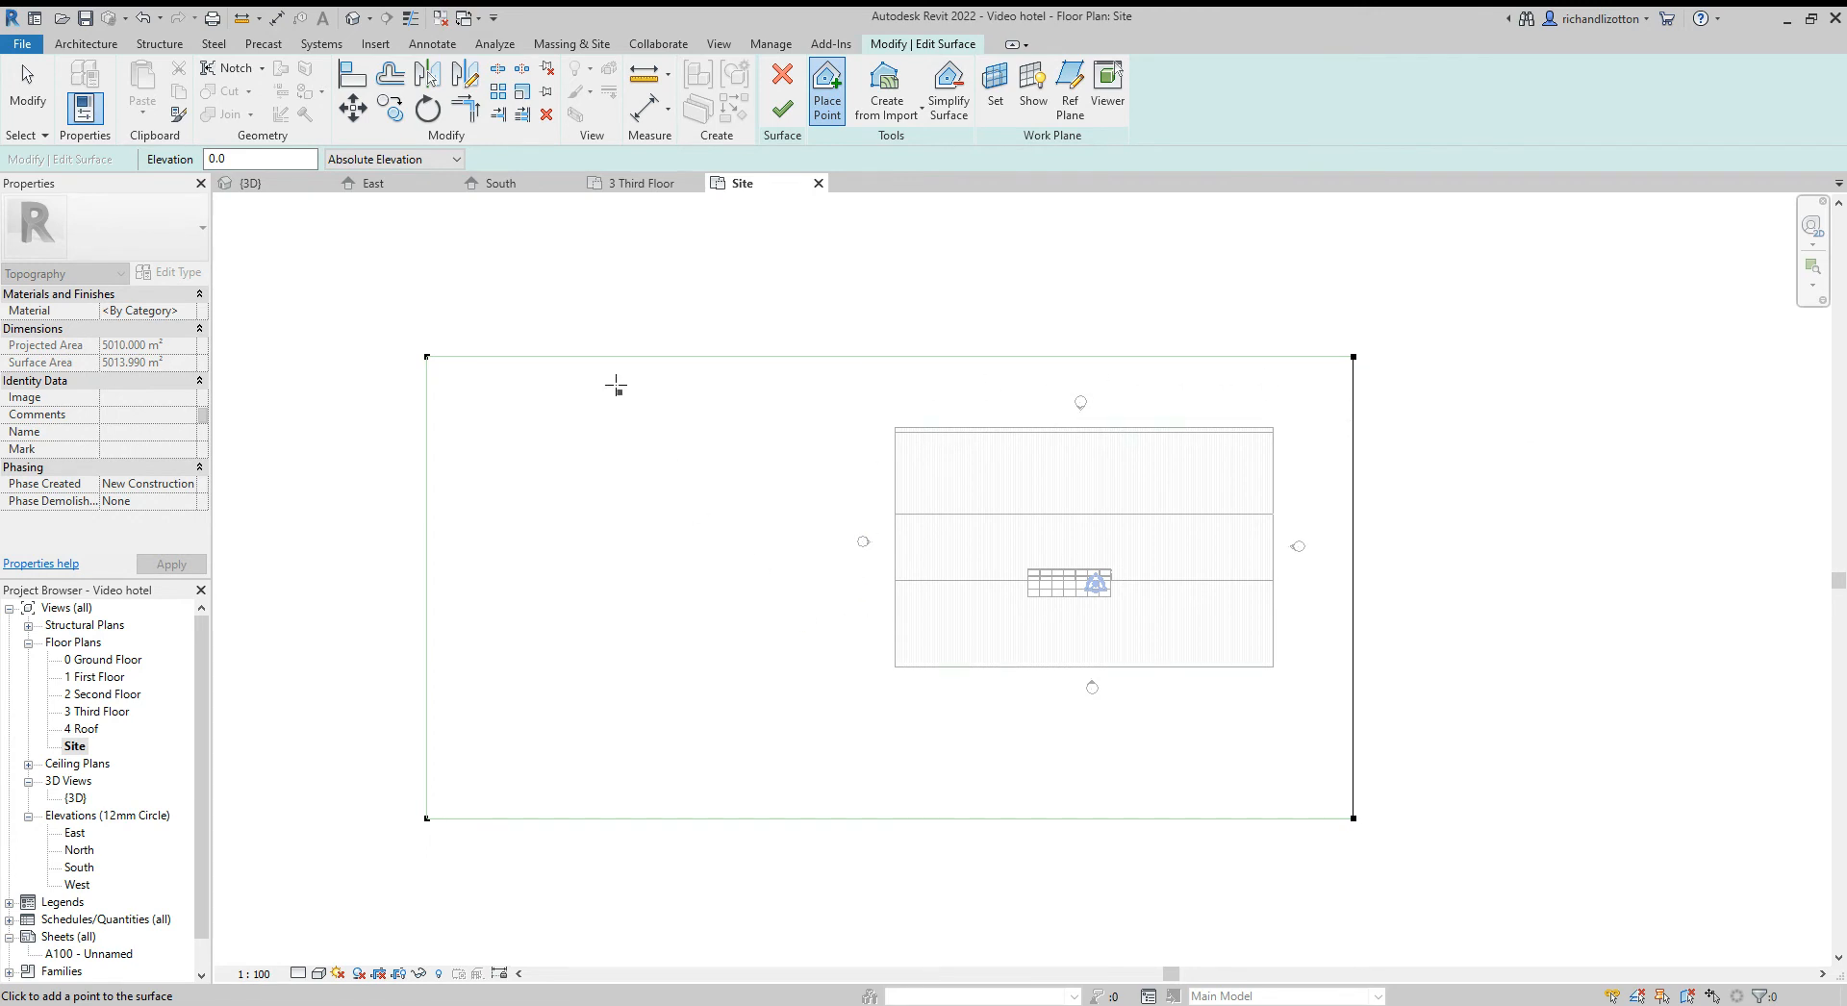
click(500, 182)
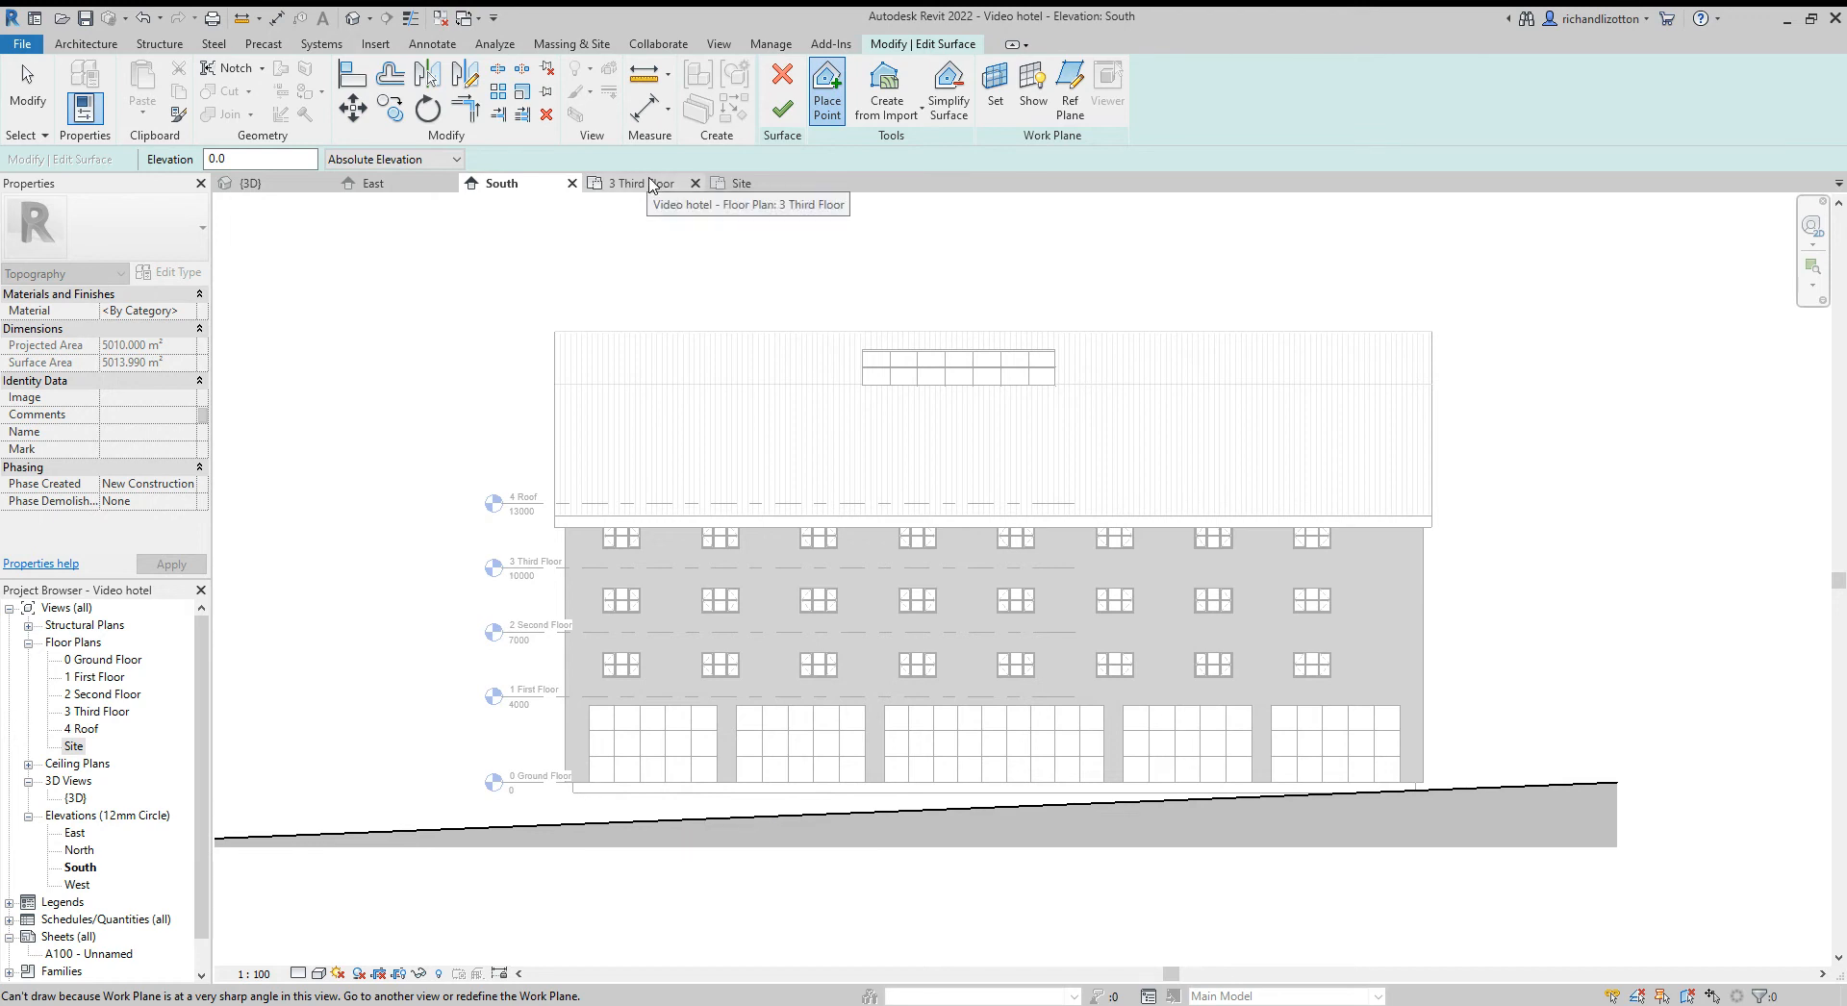
click(767, 189)
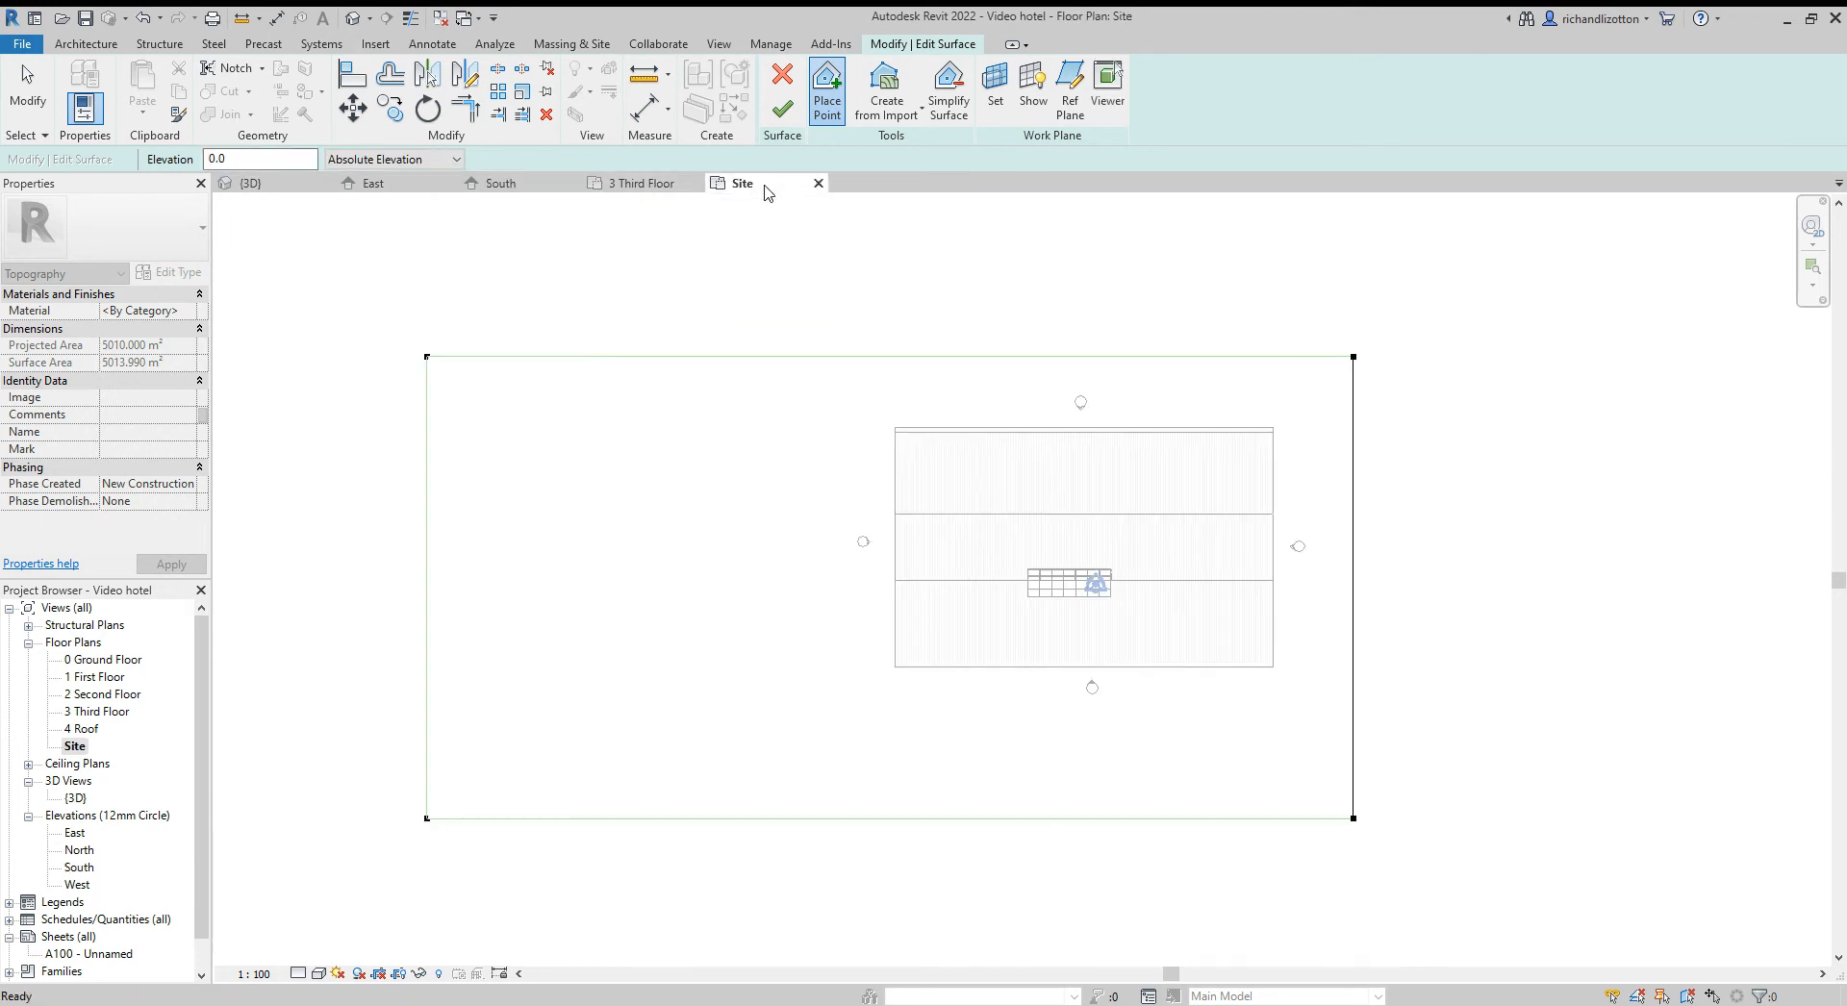
Add a north-south row of surface points at elevation -150 just west of the building, spanning the site boundary
click(208, 158)
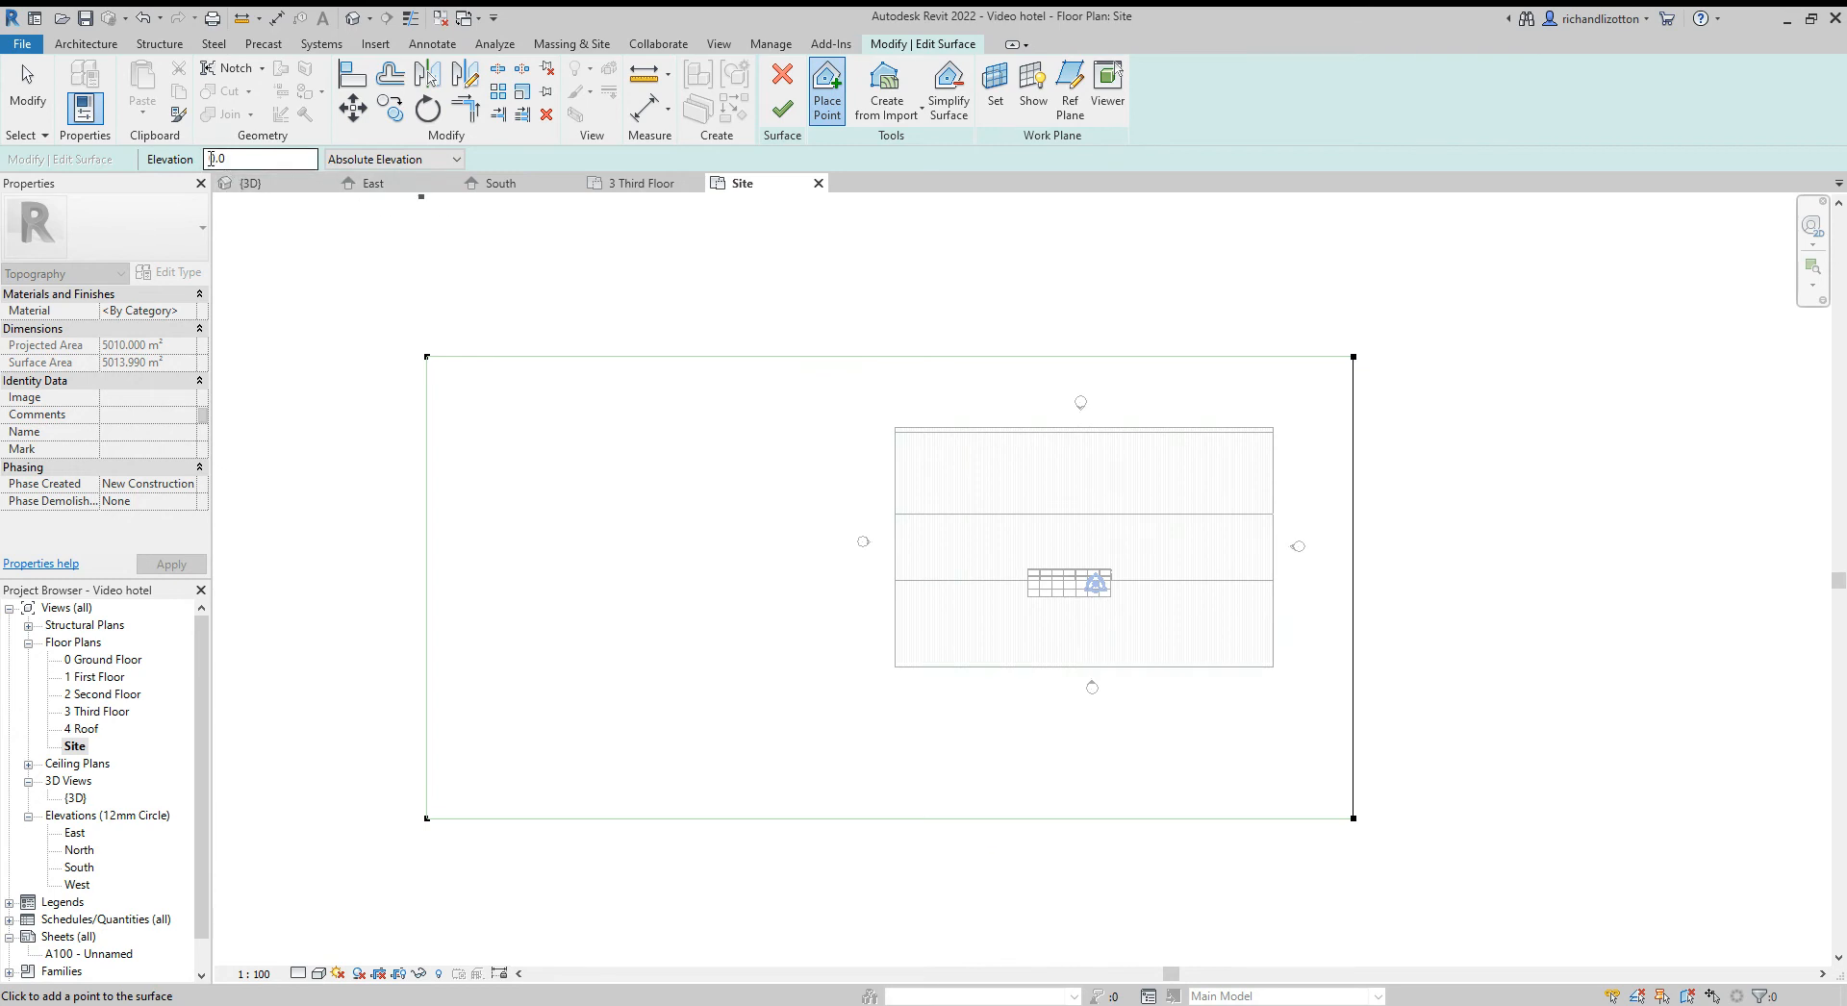
text(-15)
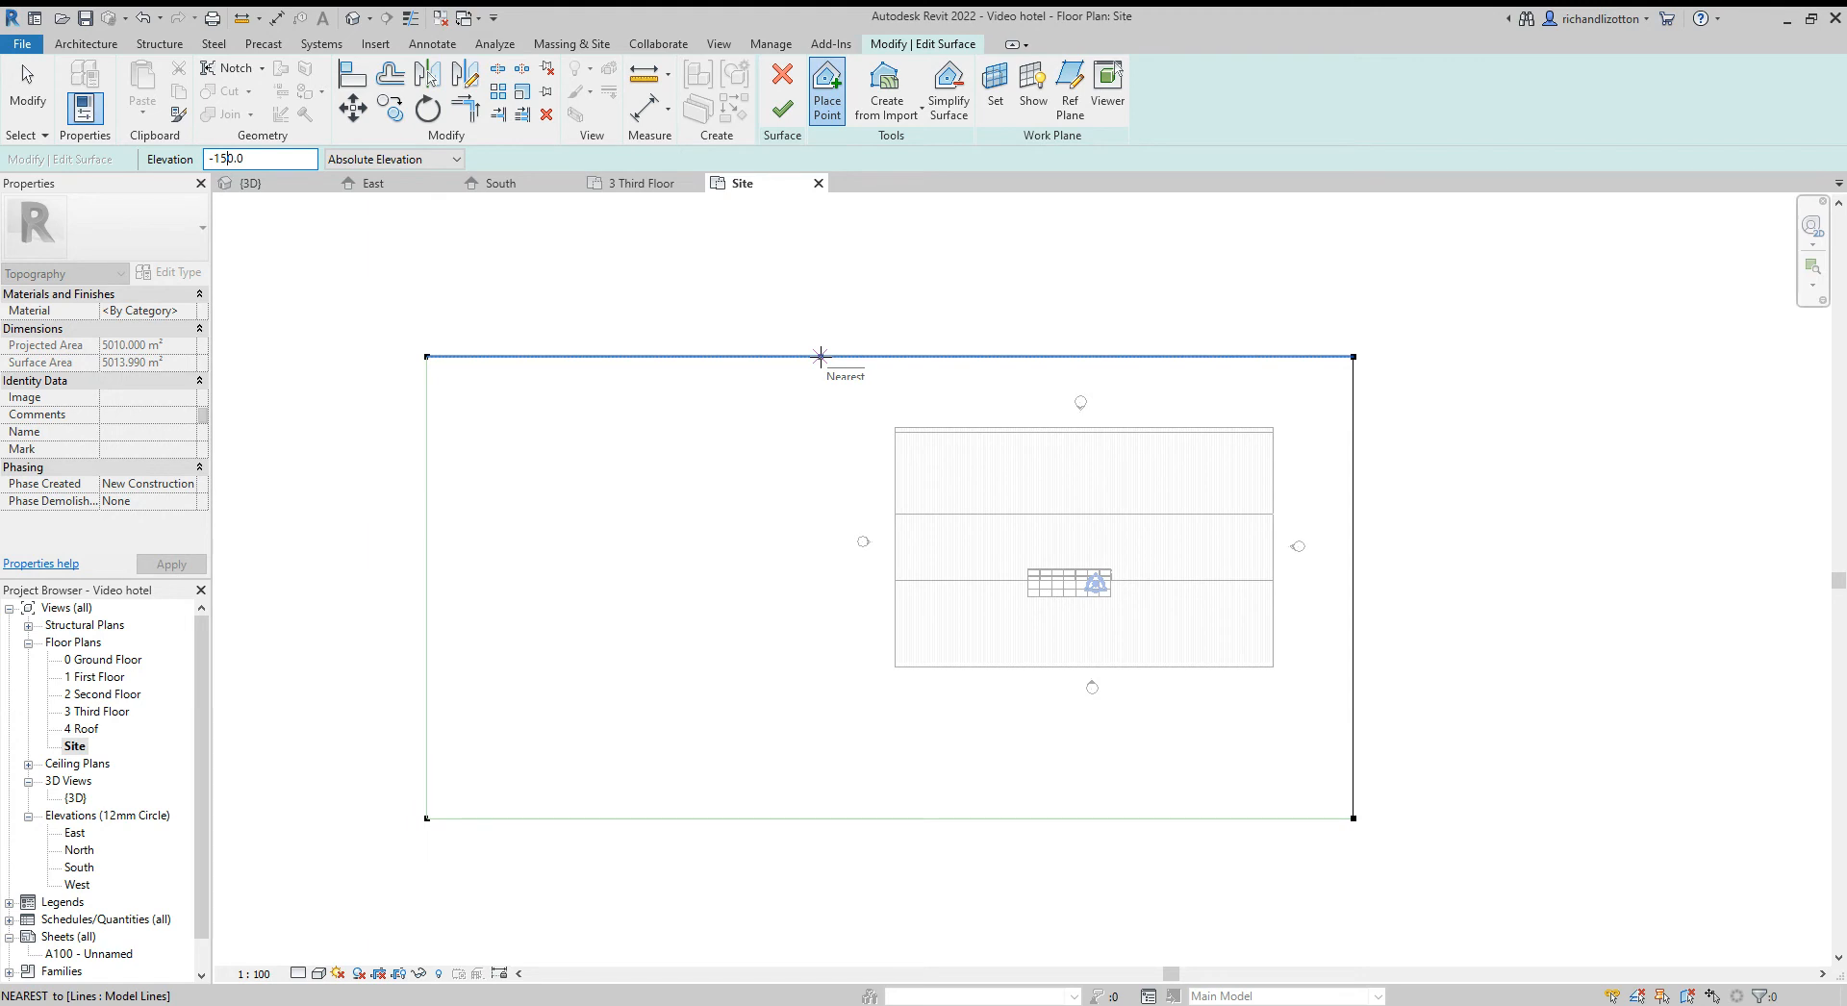
click(820, 356)
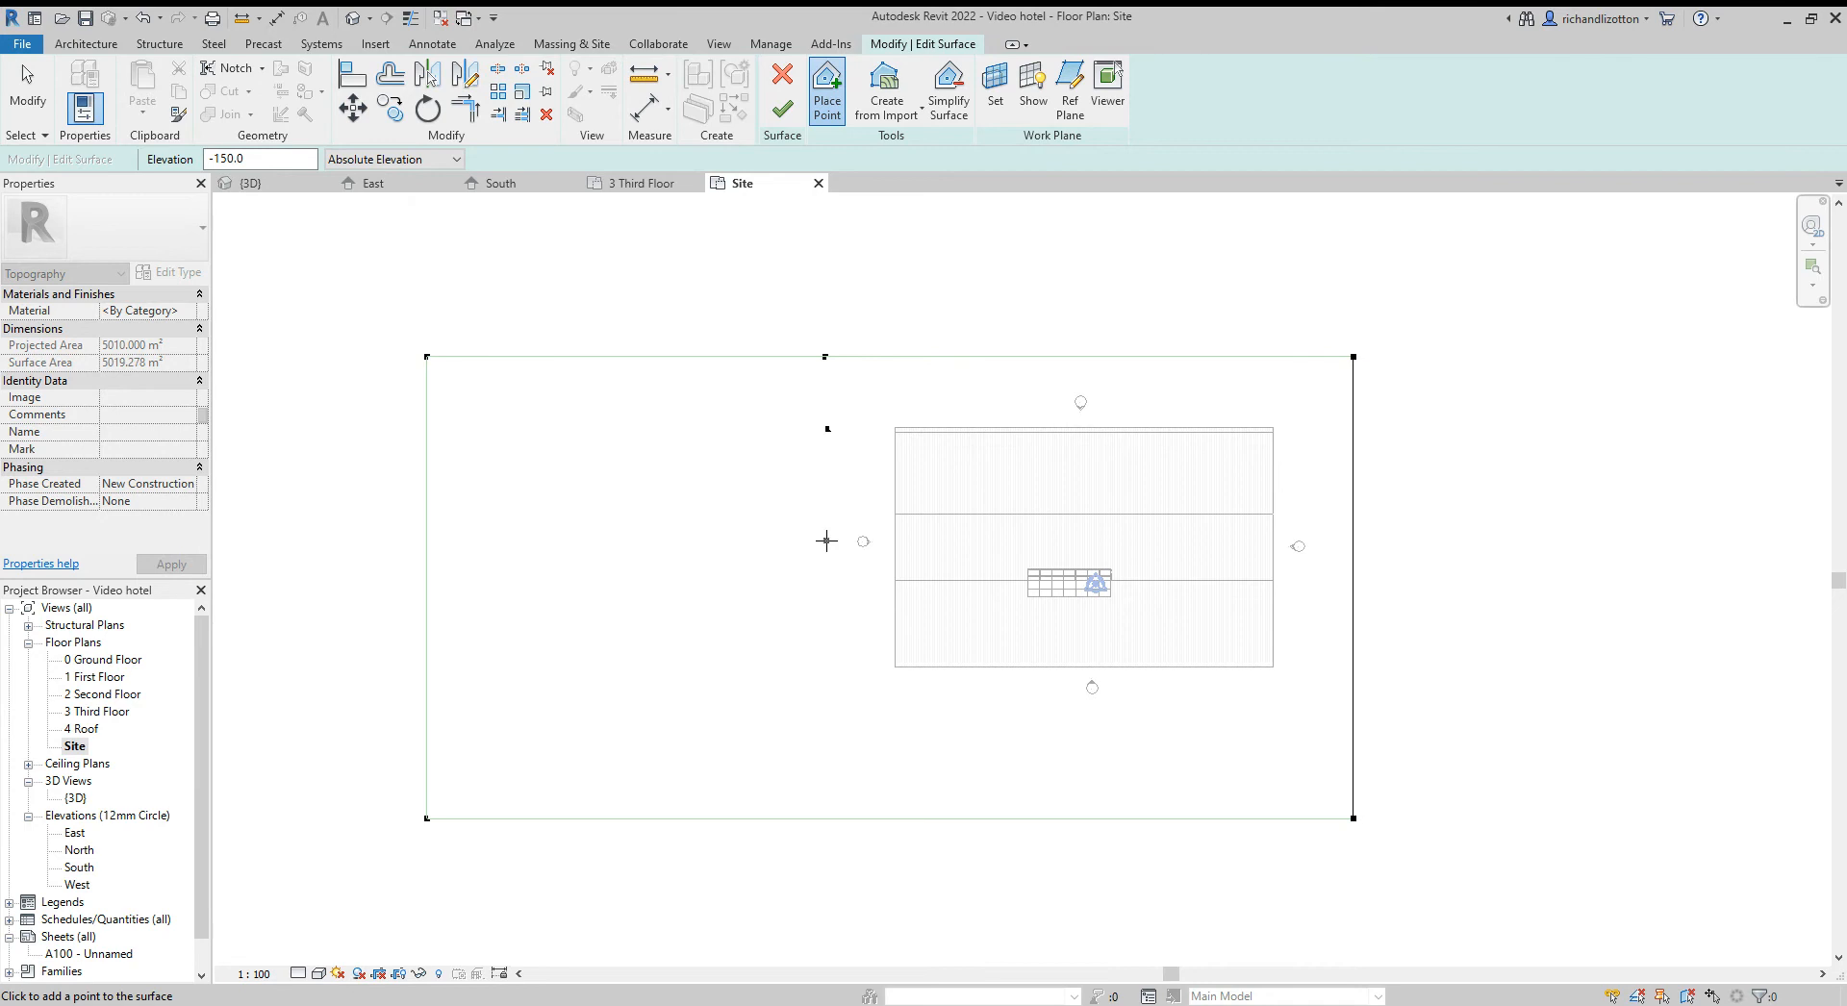
click(827, 622)
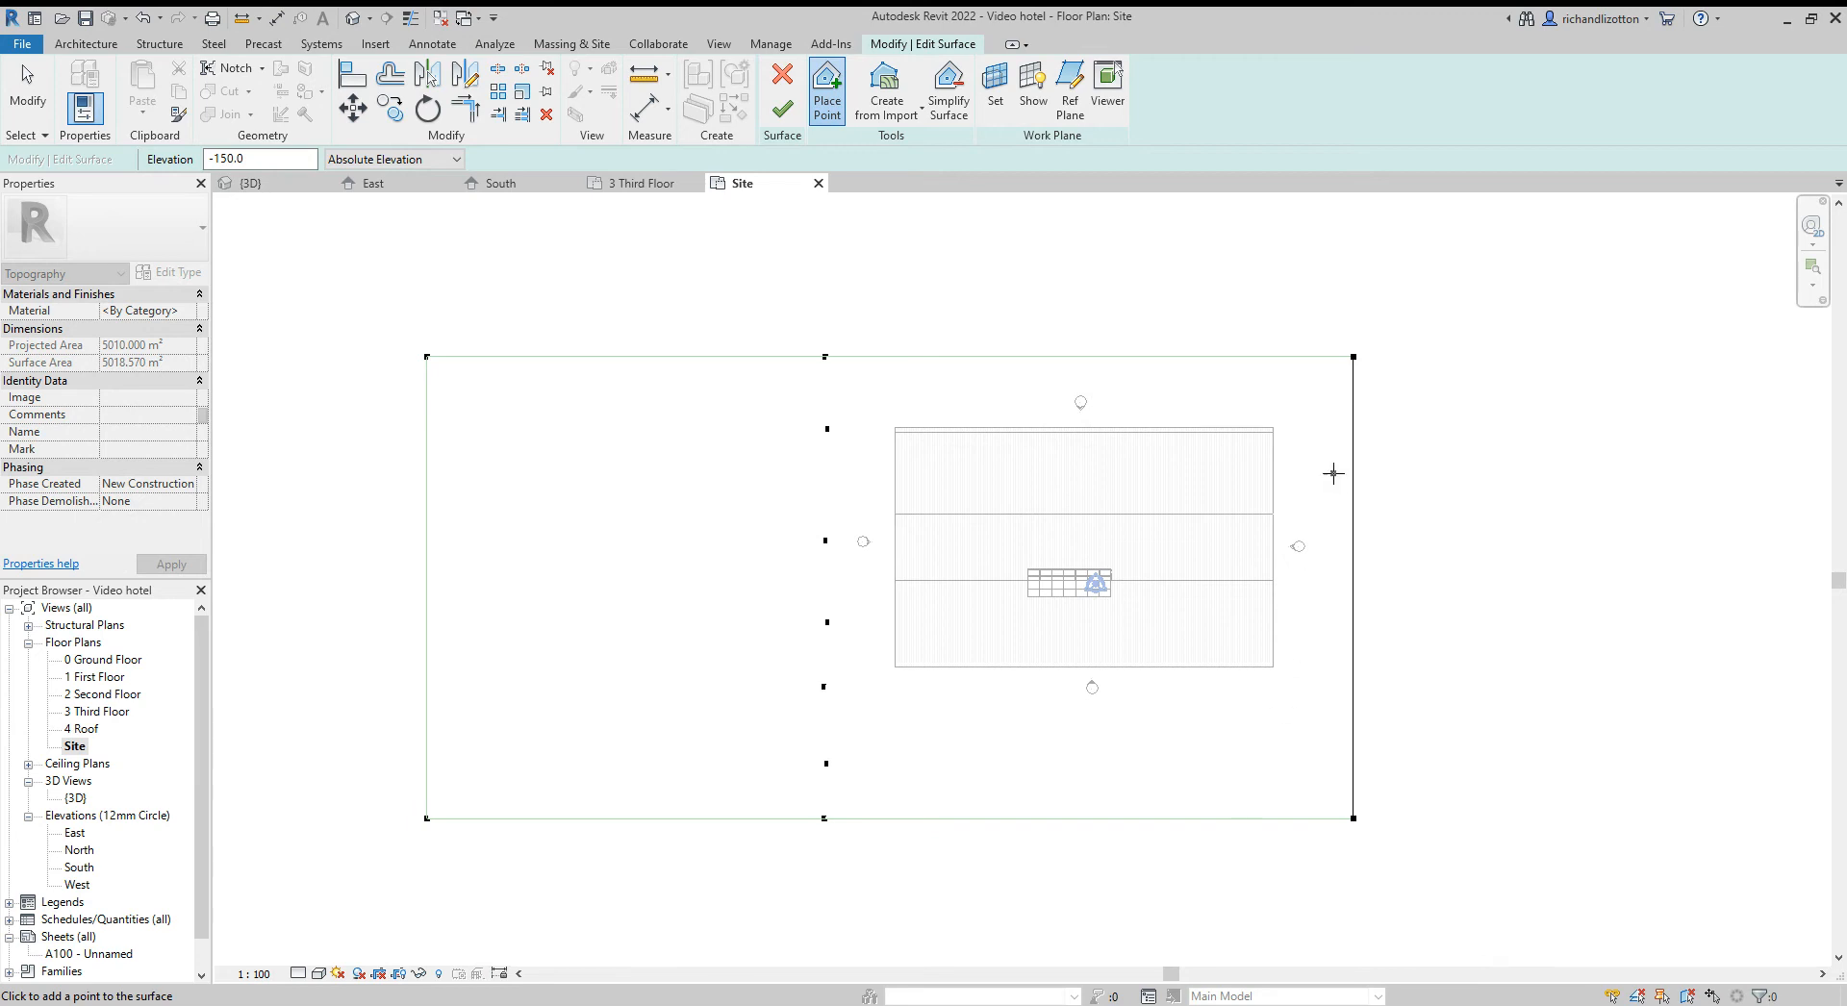
Add a matching row of -150 elevation points just east of the building across the site, and finish the surface
click(1304, 356)
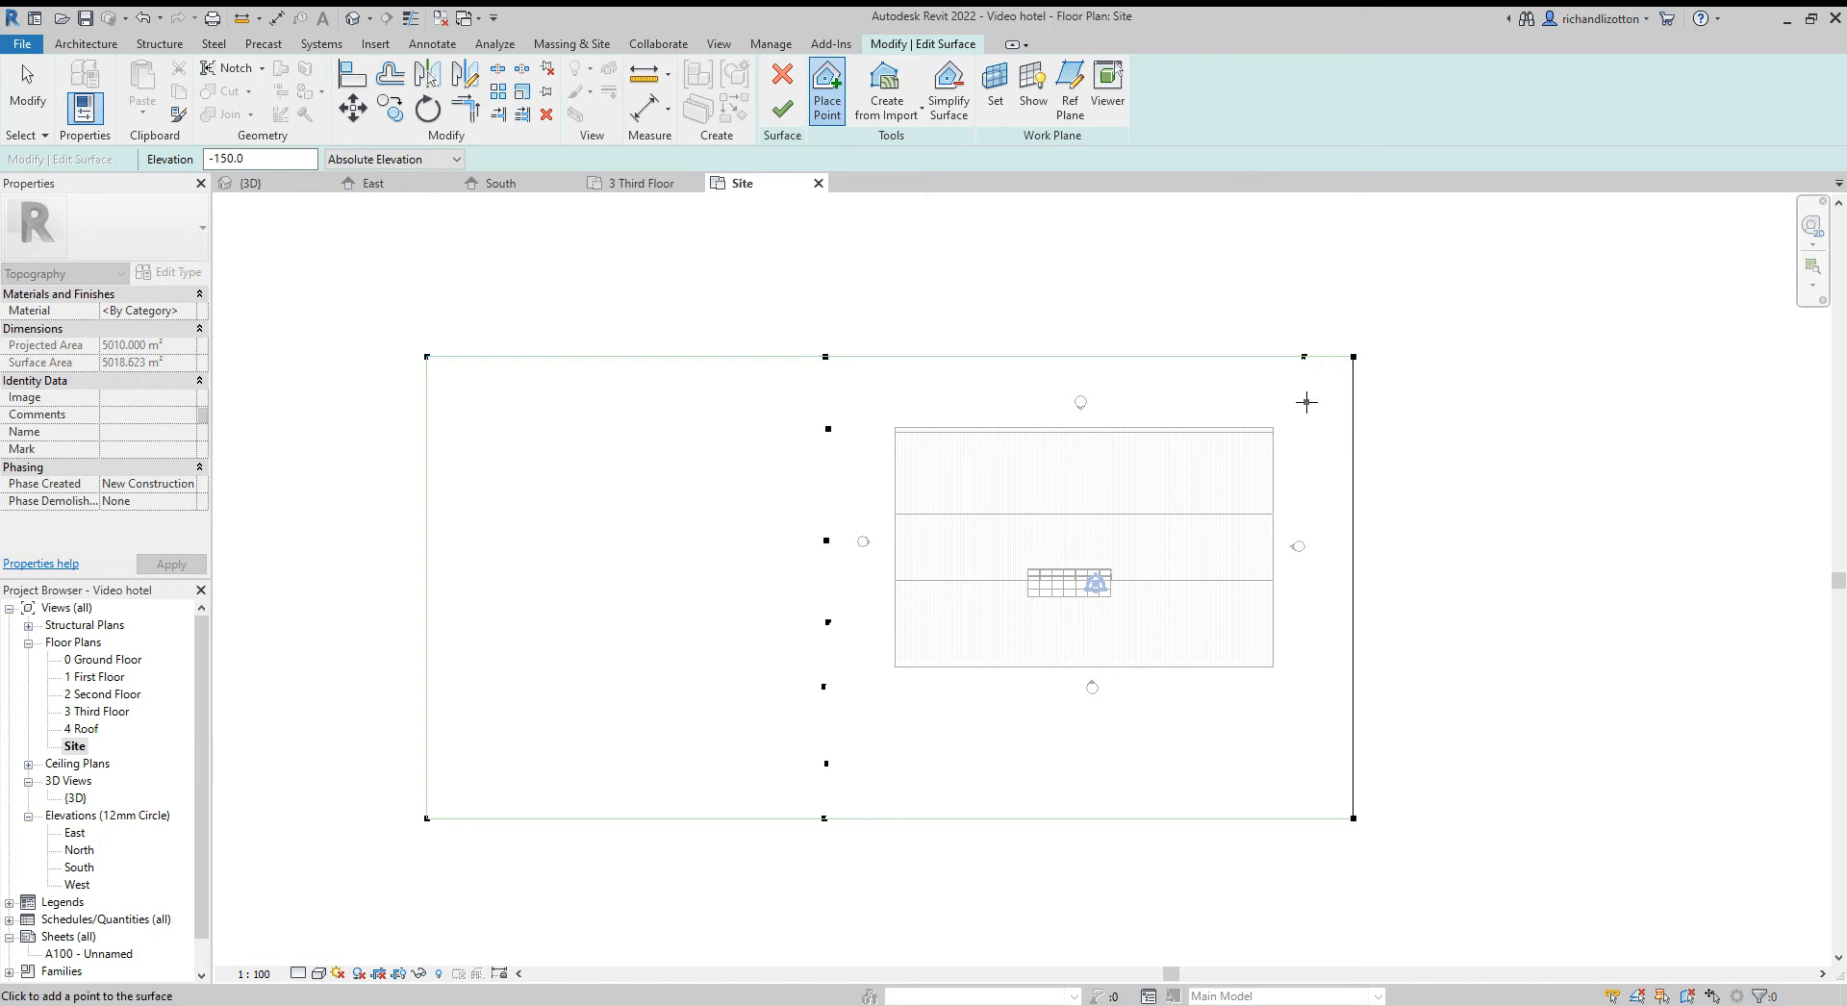
click(1304, 424)
click(1304, 587)
click(1303, 664)
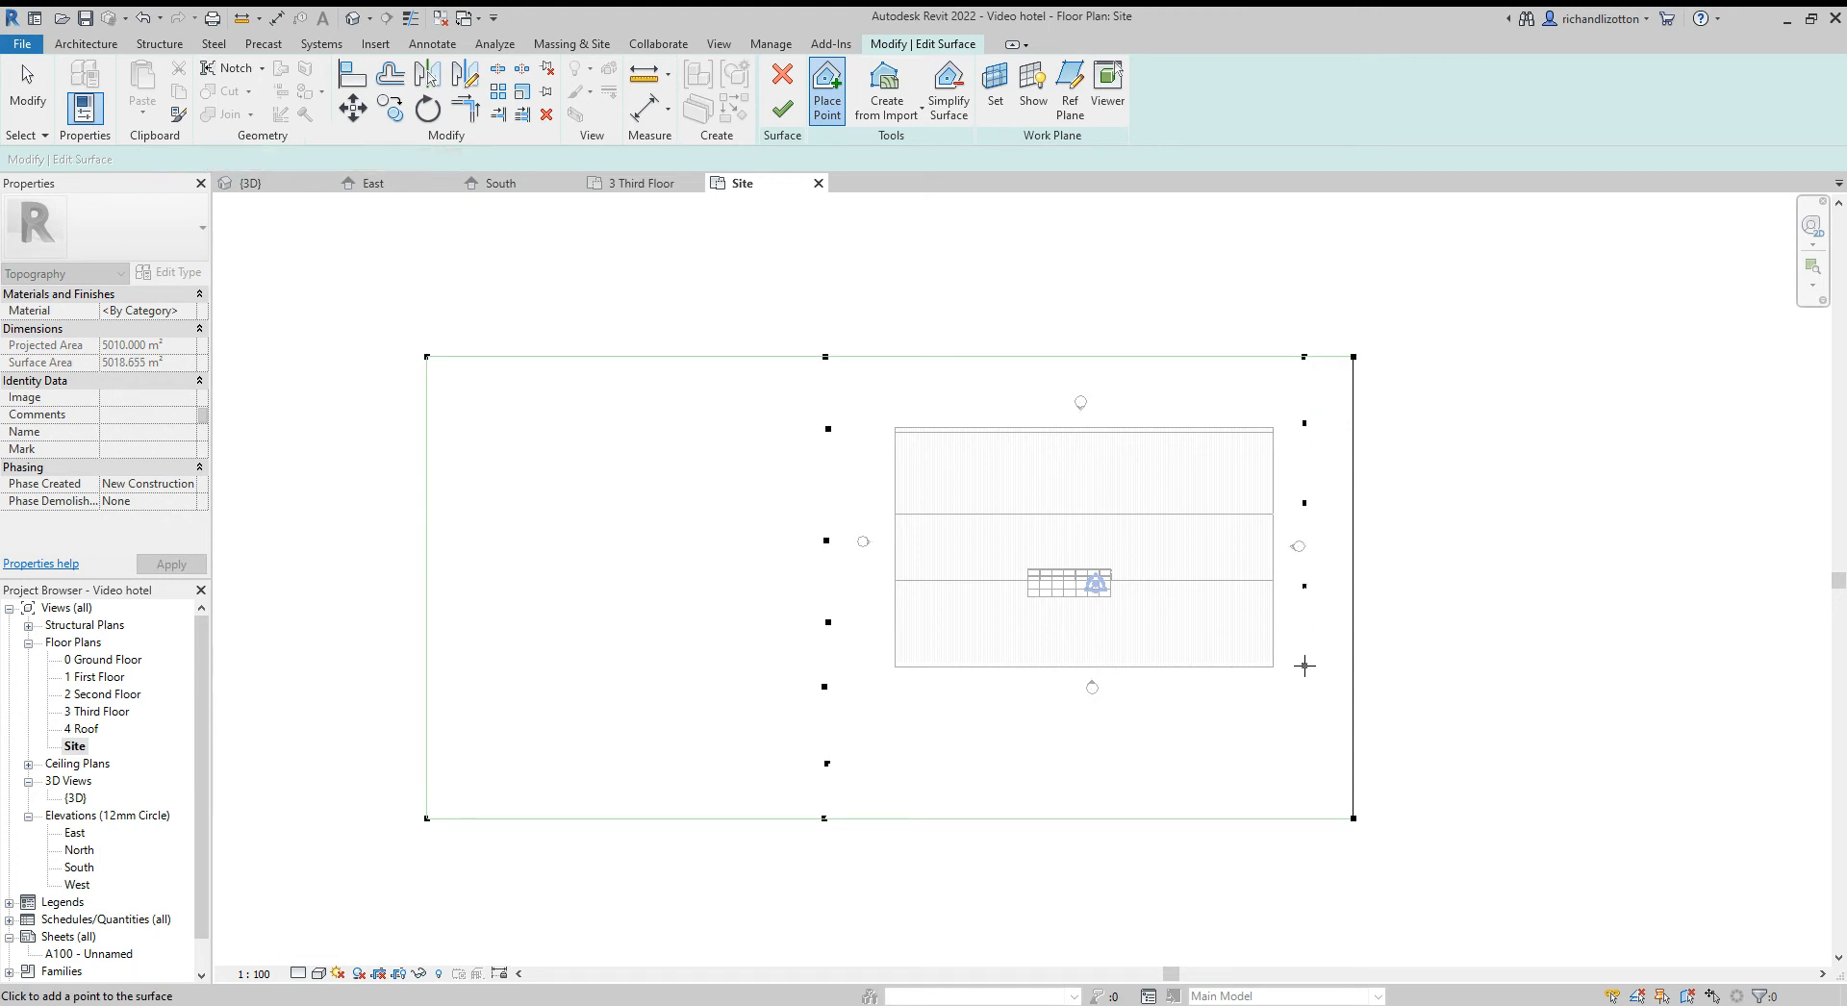
click(1304, 750)
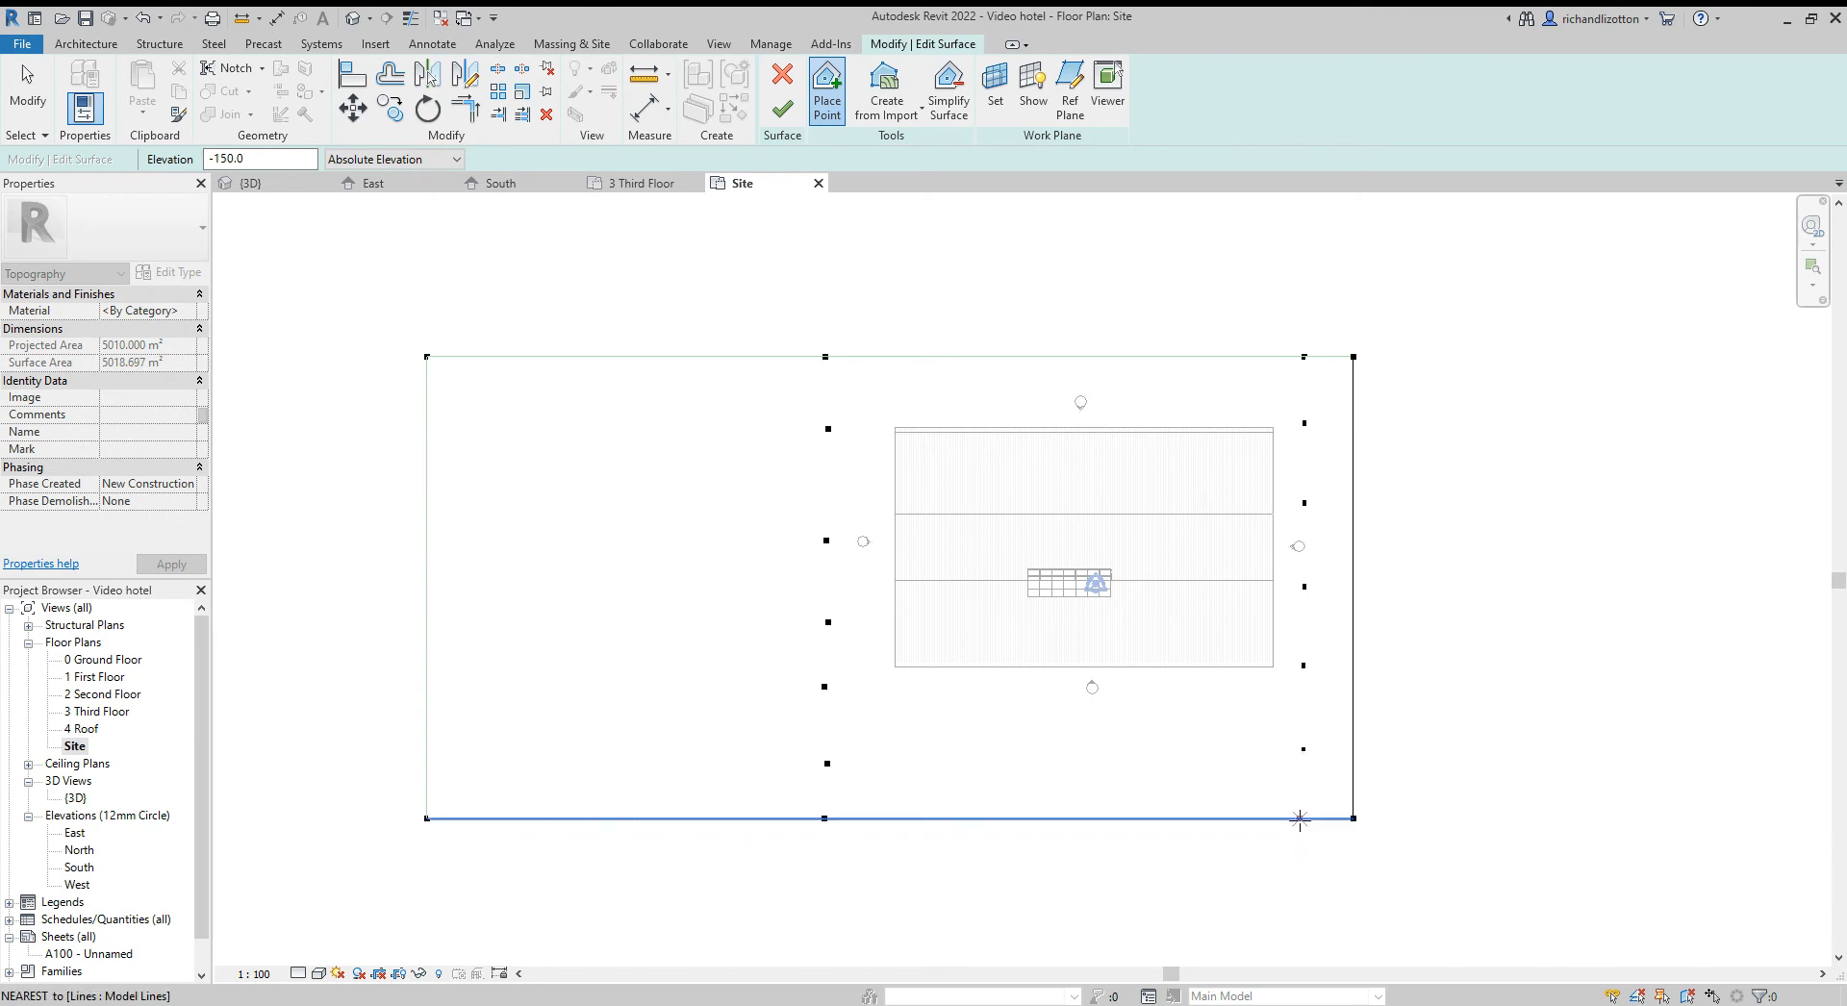
click(1304, 819)
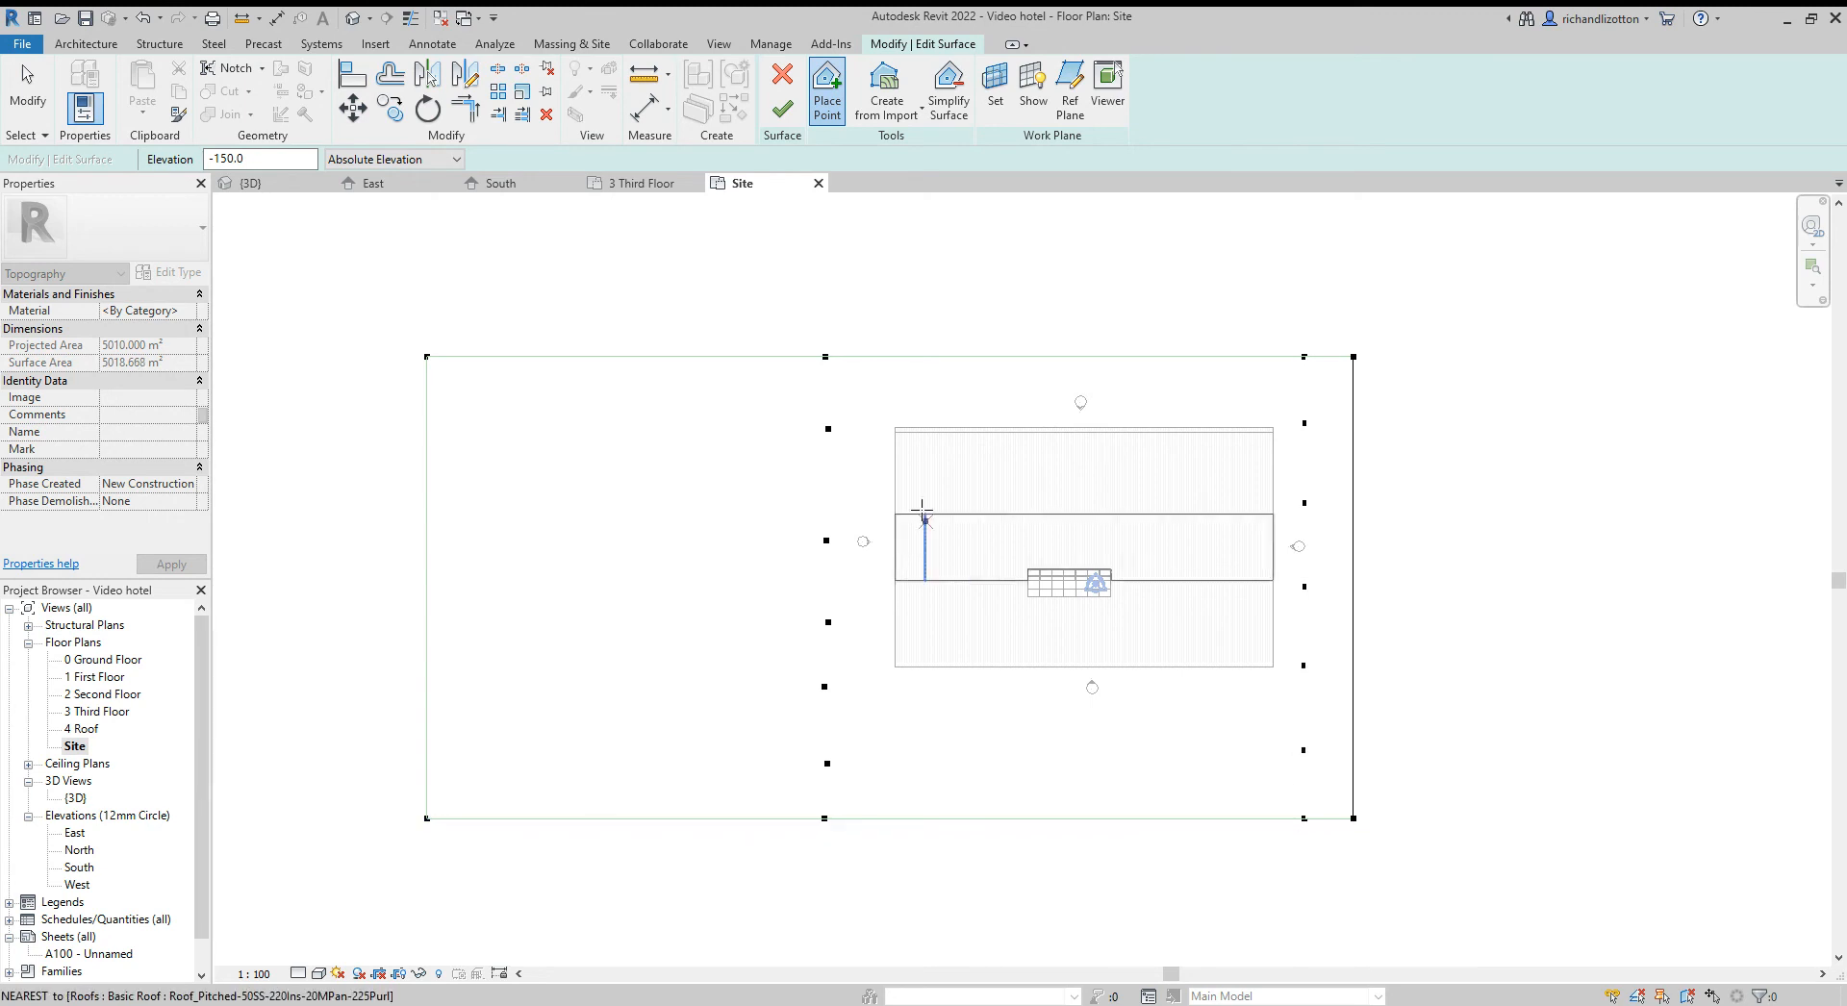
click(781, 113)
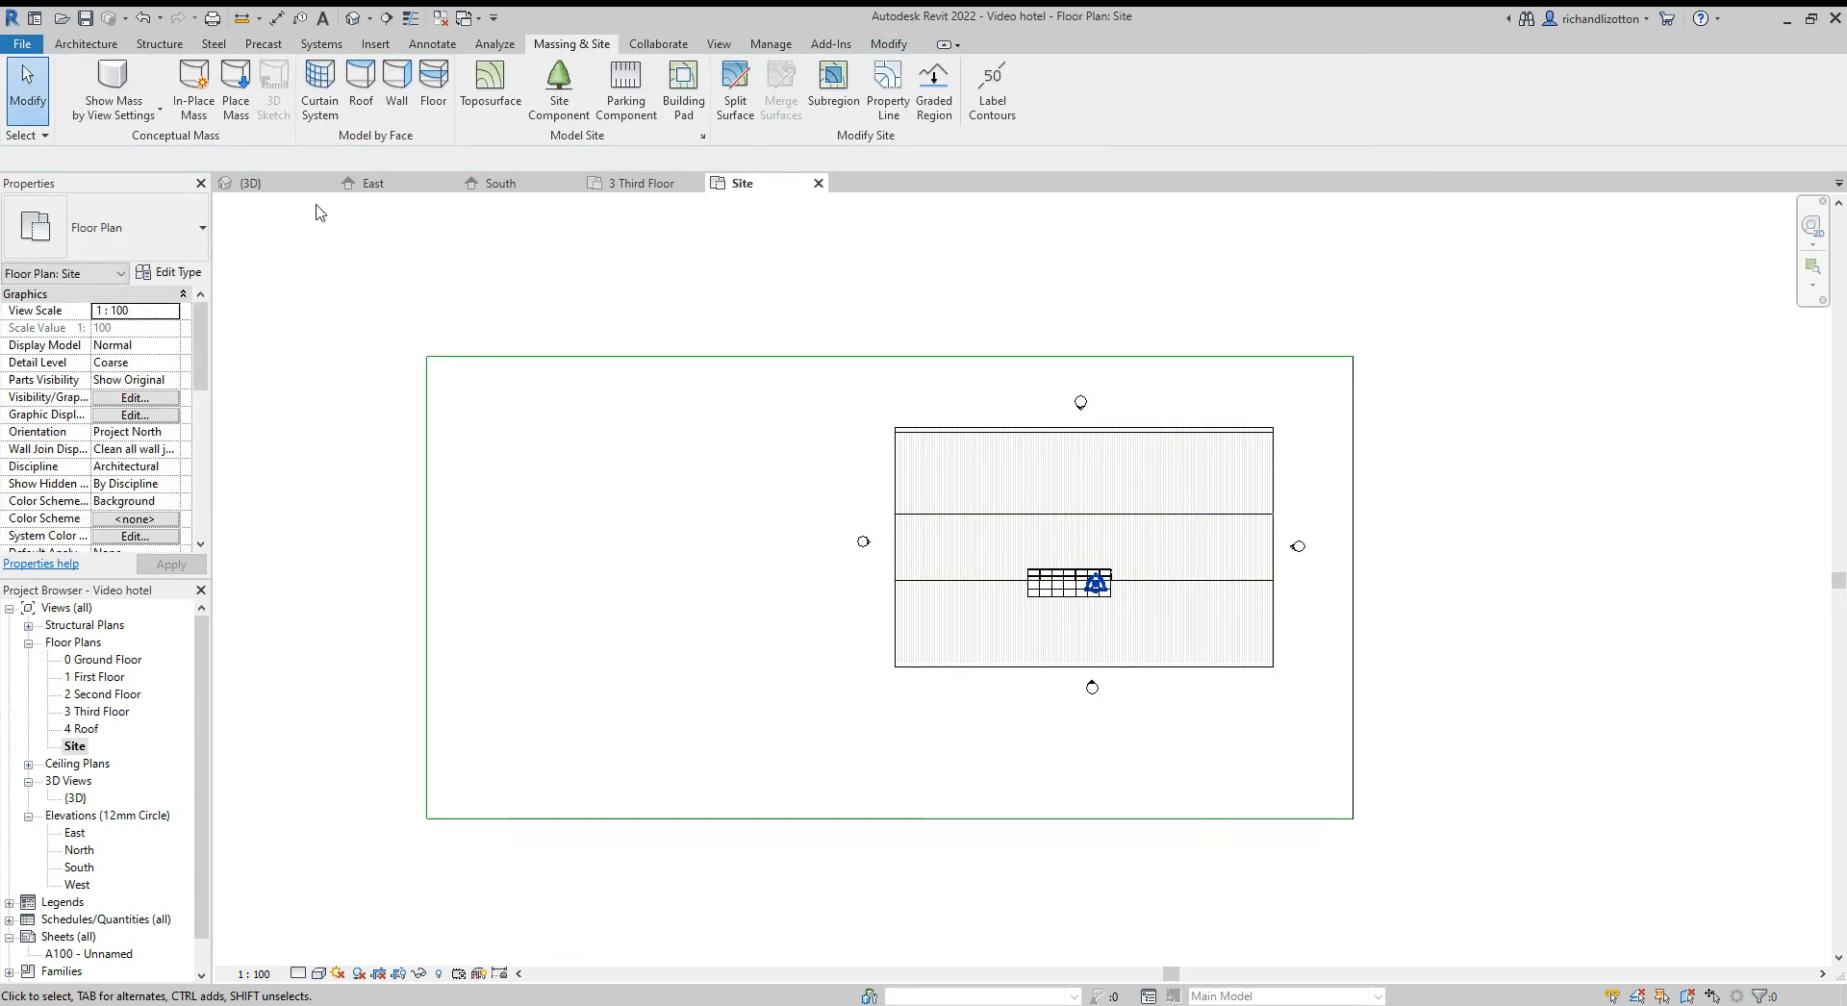
Inspect the finished toposurface around the building from the front in the 3D view
click(276, 188)
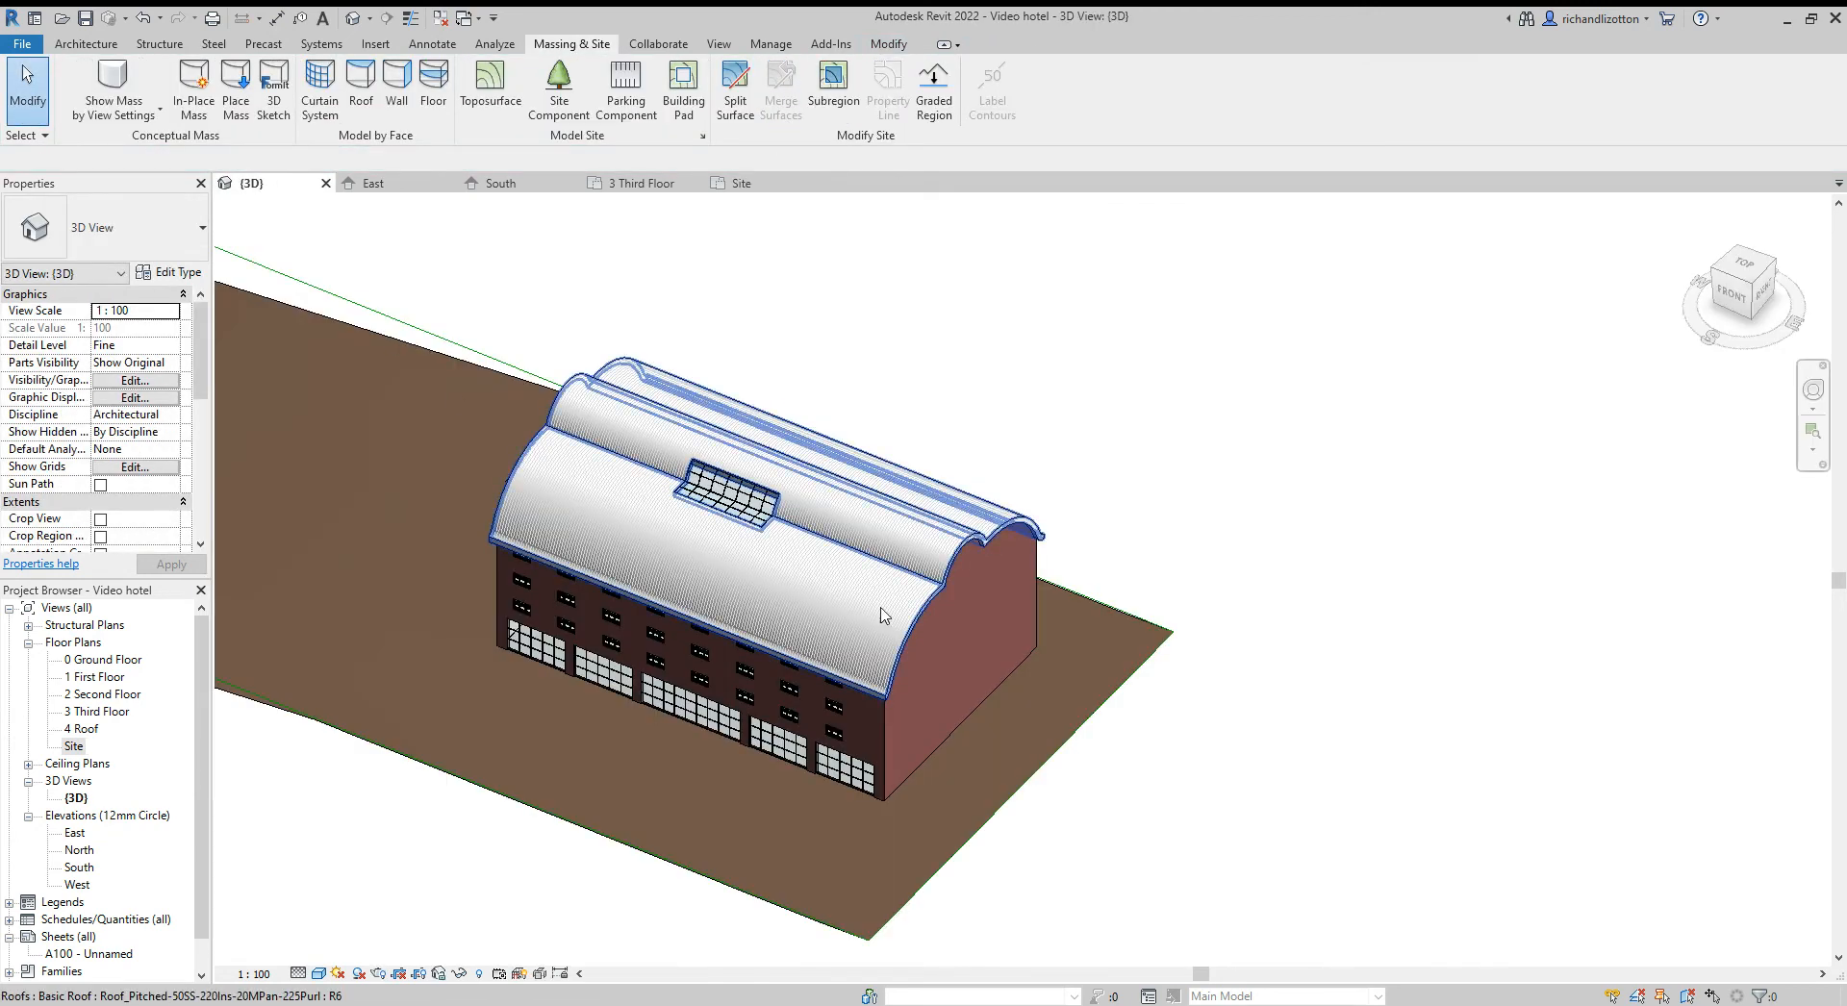
shift+middle_drag(987, 604, 1077, 346)
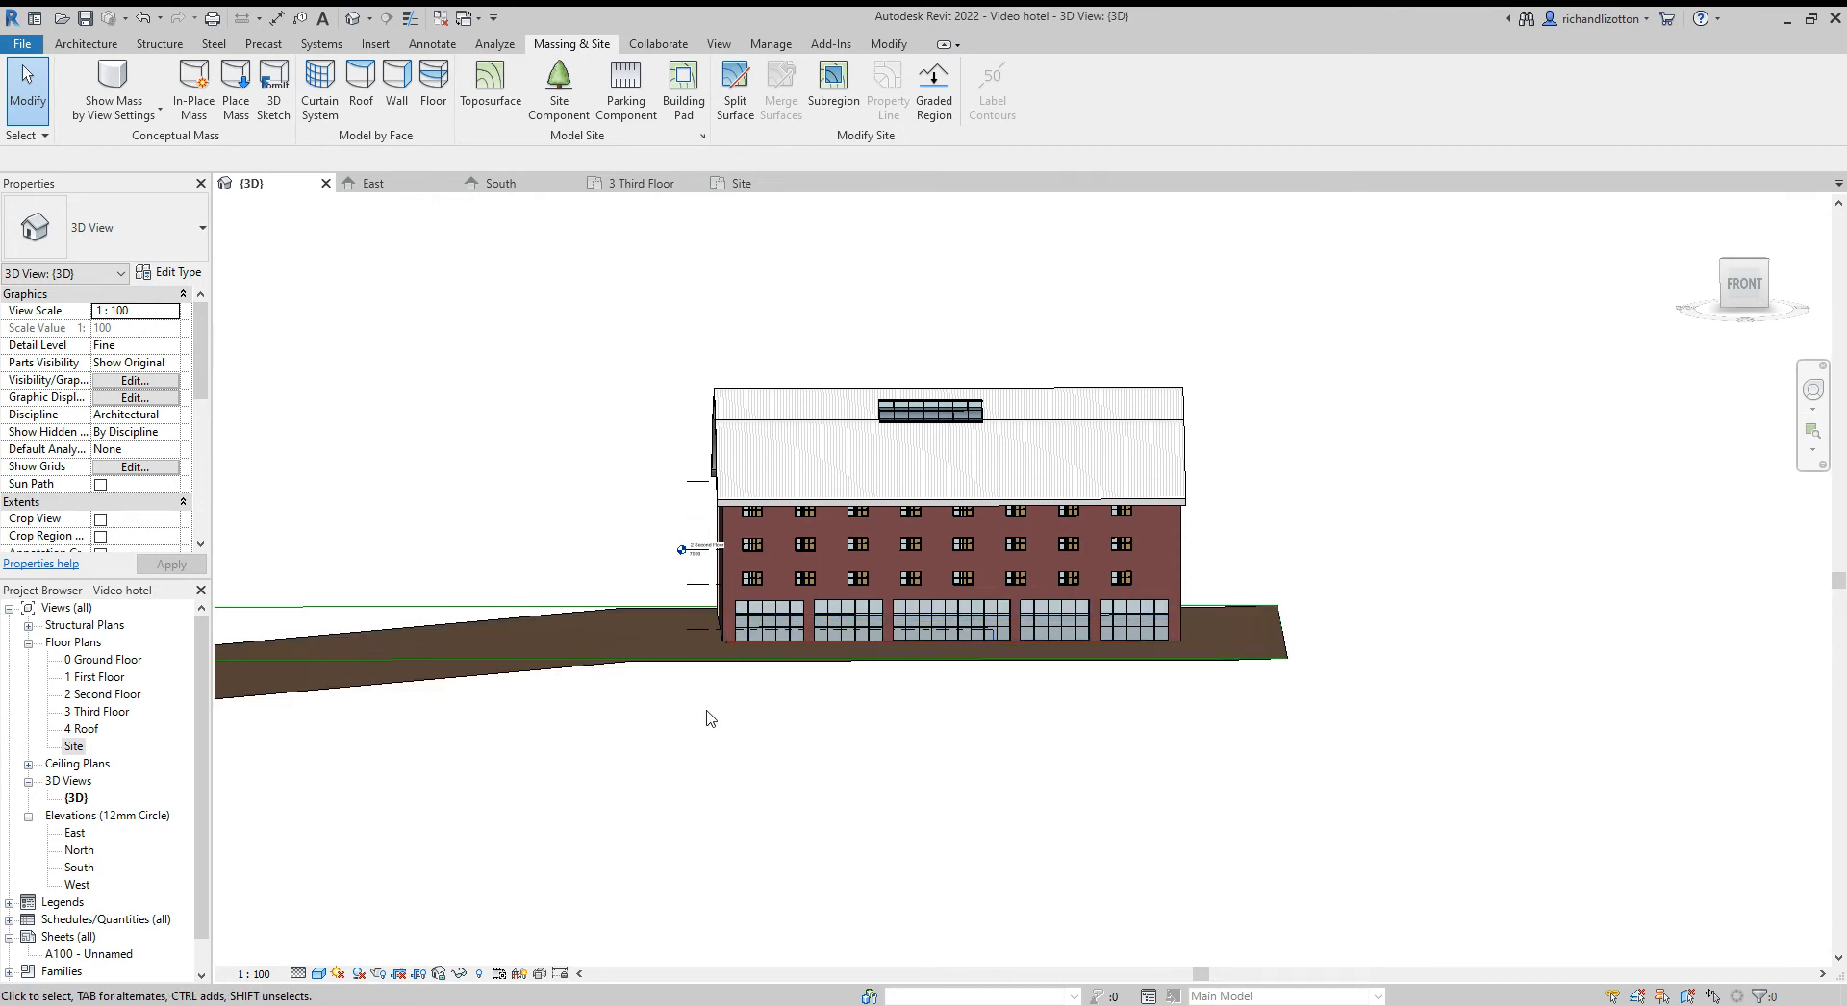
middle_drag(709, 713, 1012, 685)
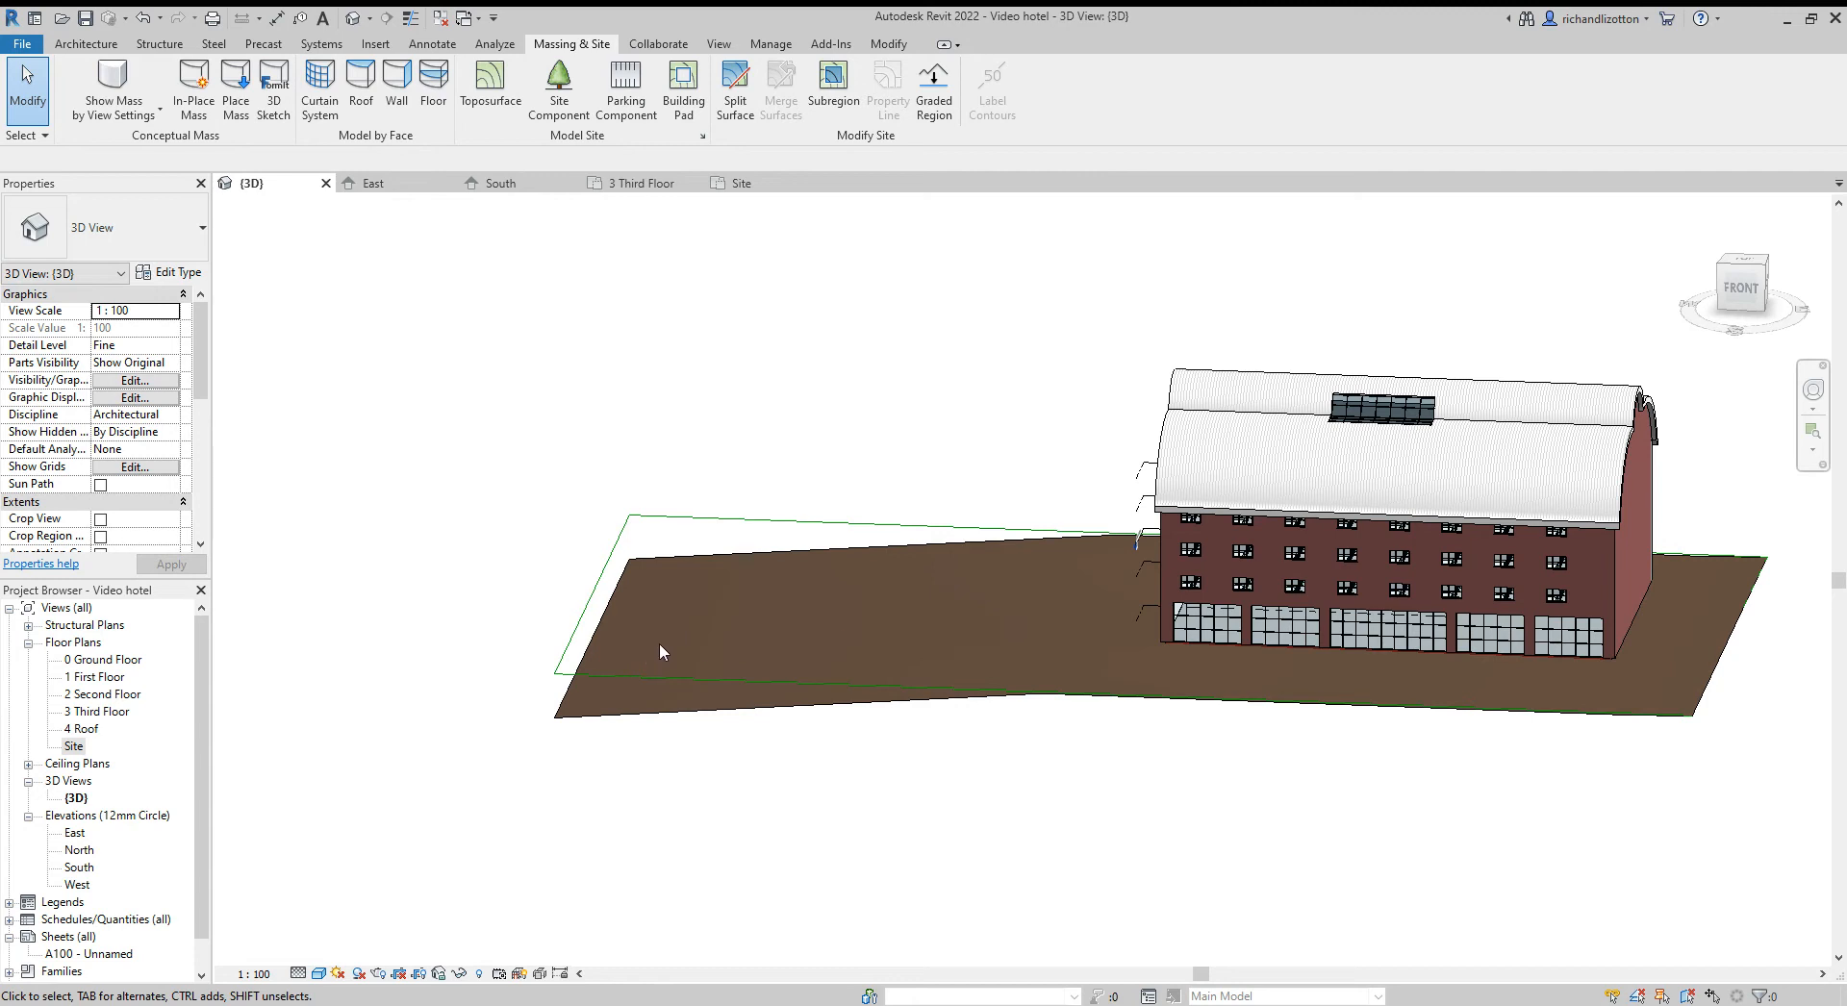
Delete the leftover green model lines of the site boundary around the toposurface in the 3D view
shift+middle_drag(812, 778, 755, 787)
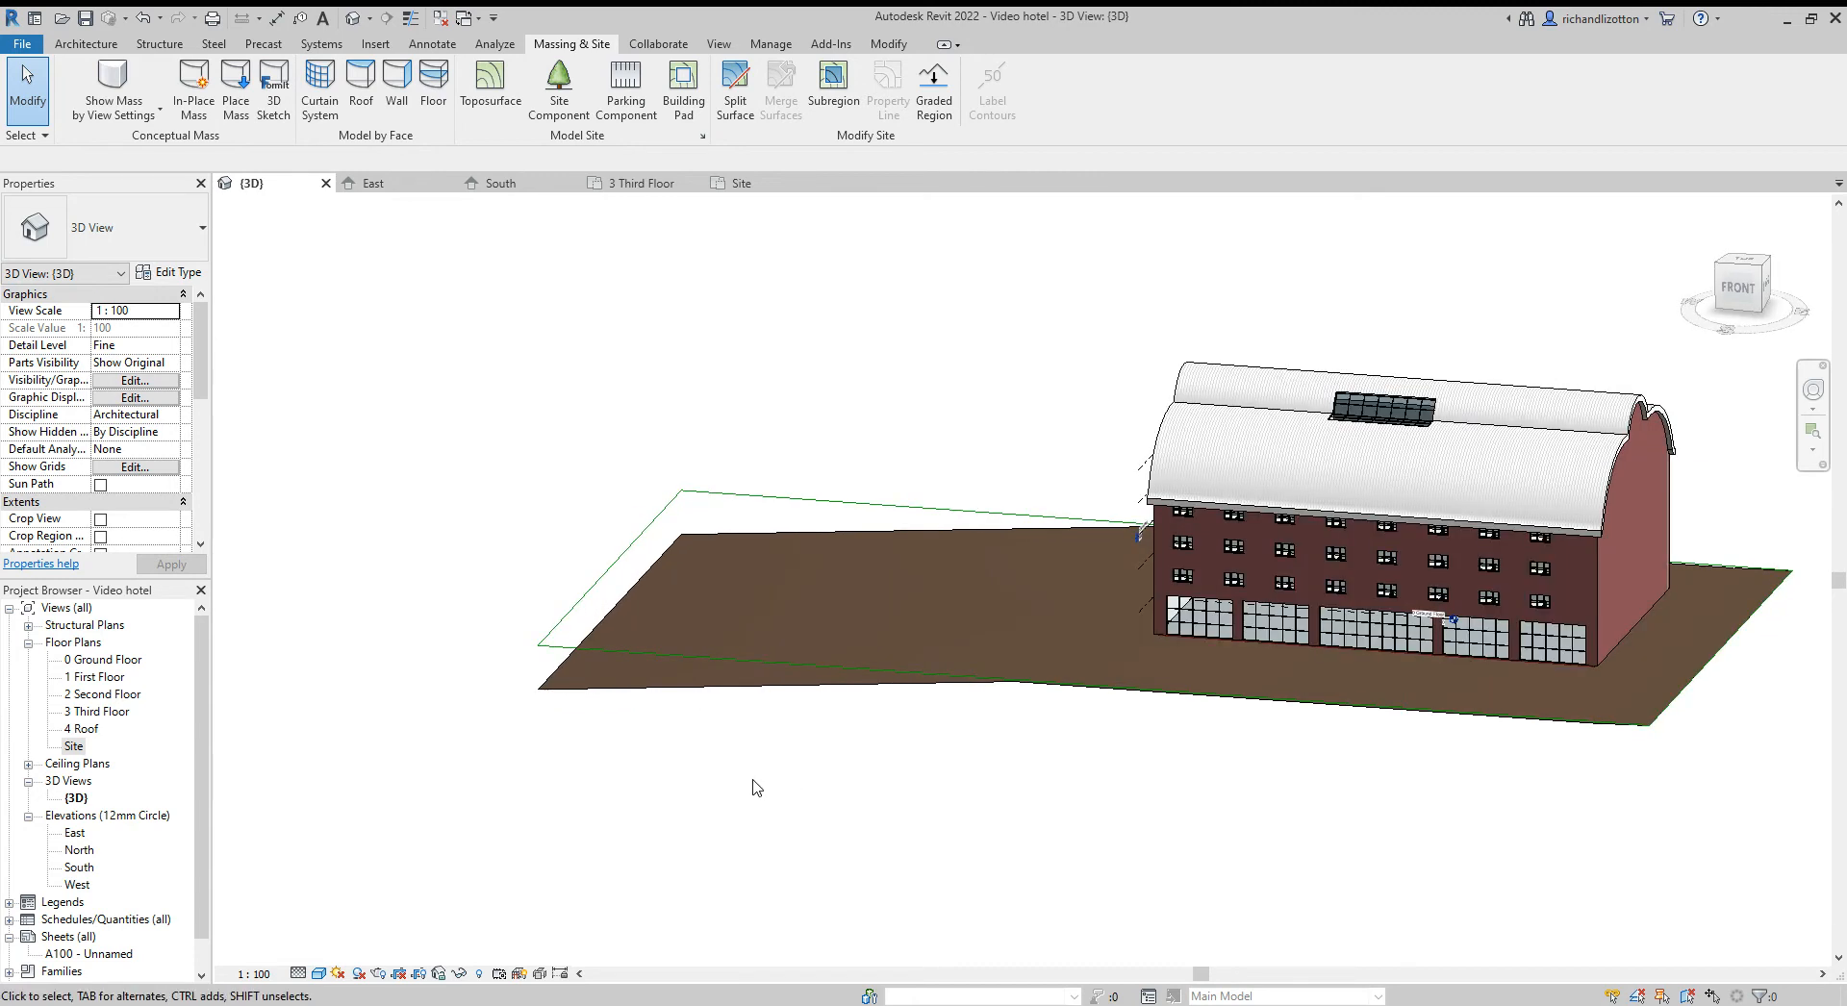
click(726, 497)
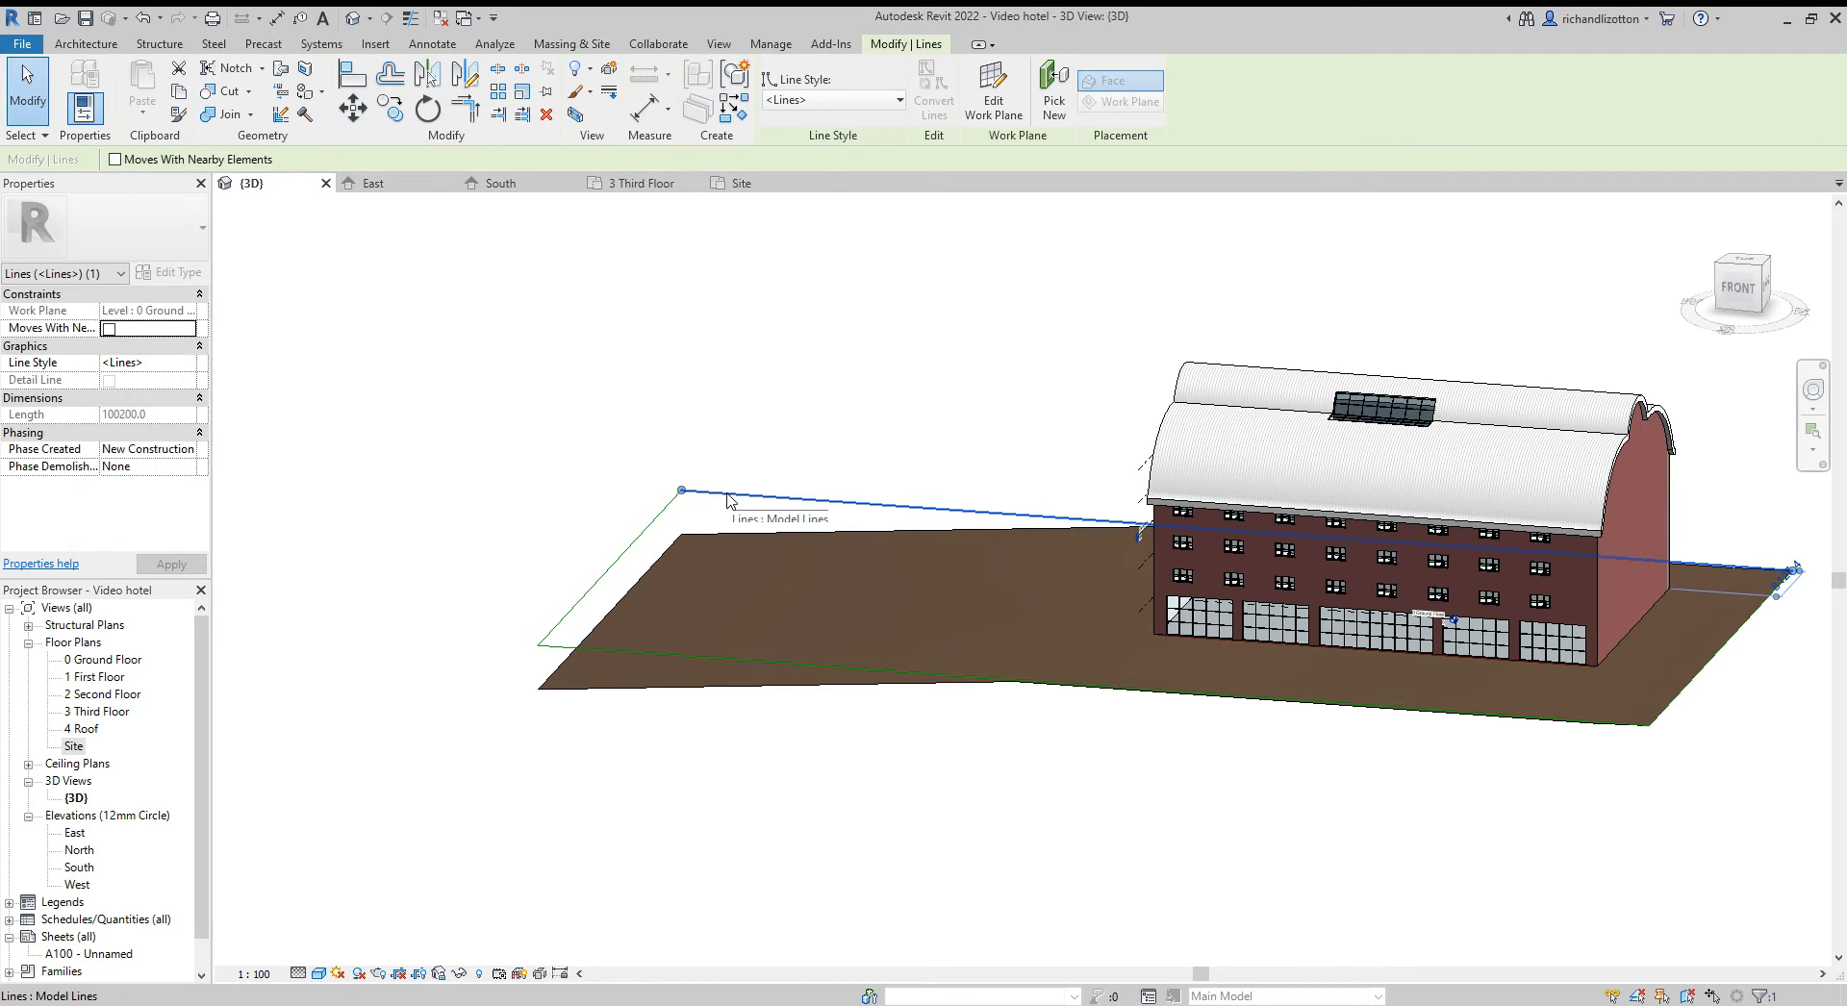
key(Delete)
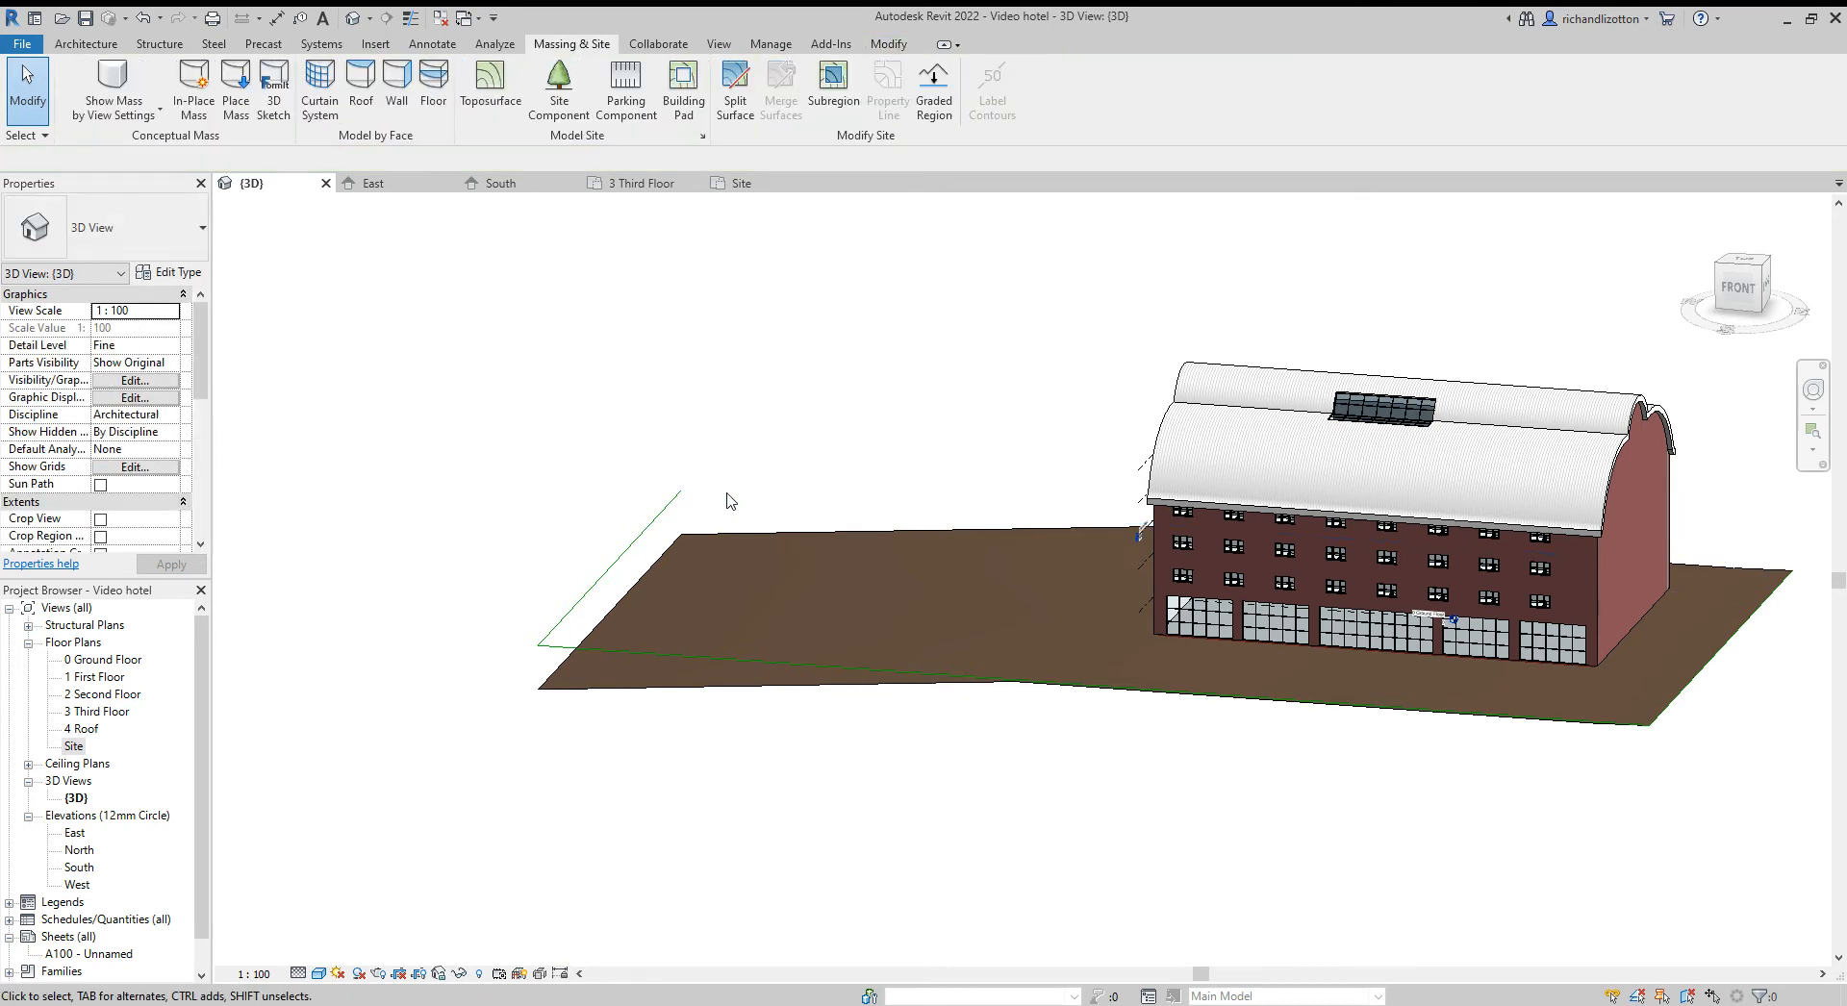
click(662, 522)
key(Delete)
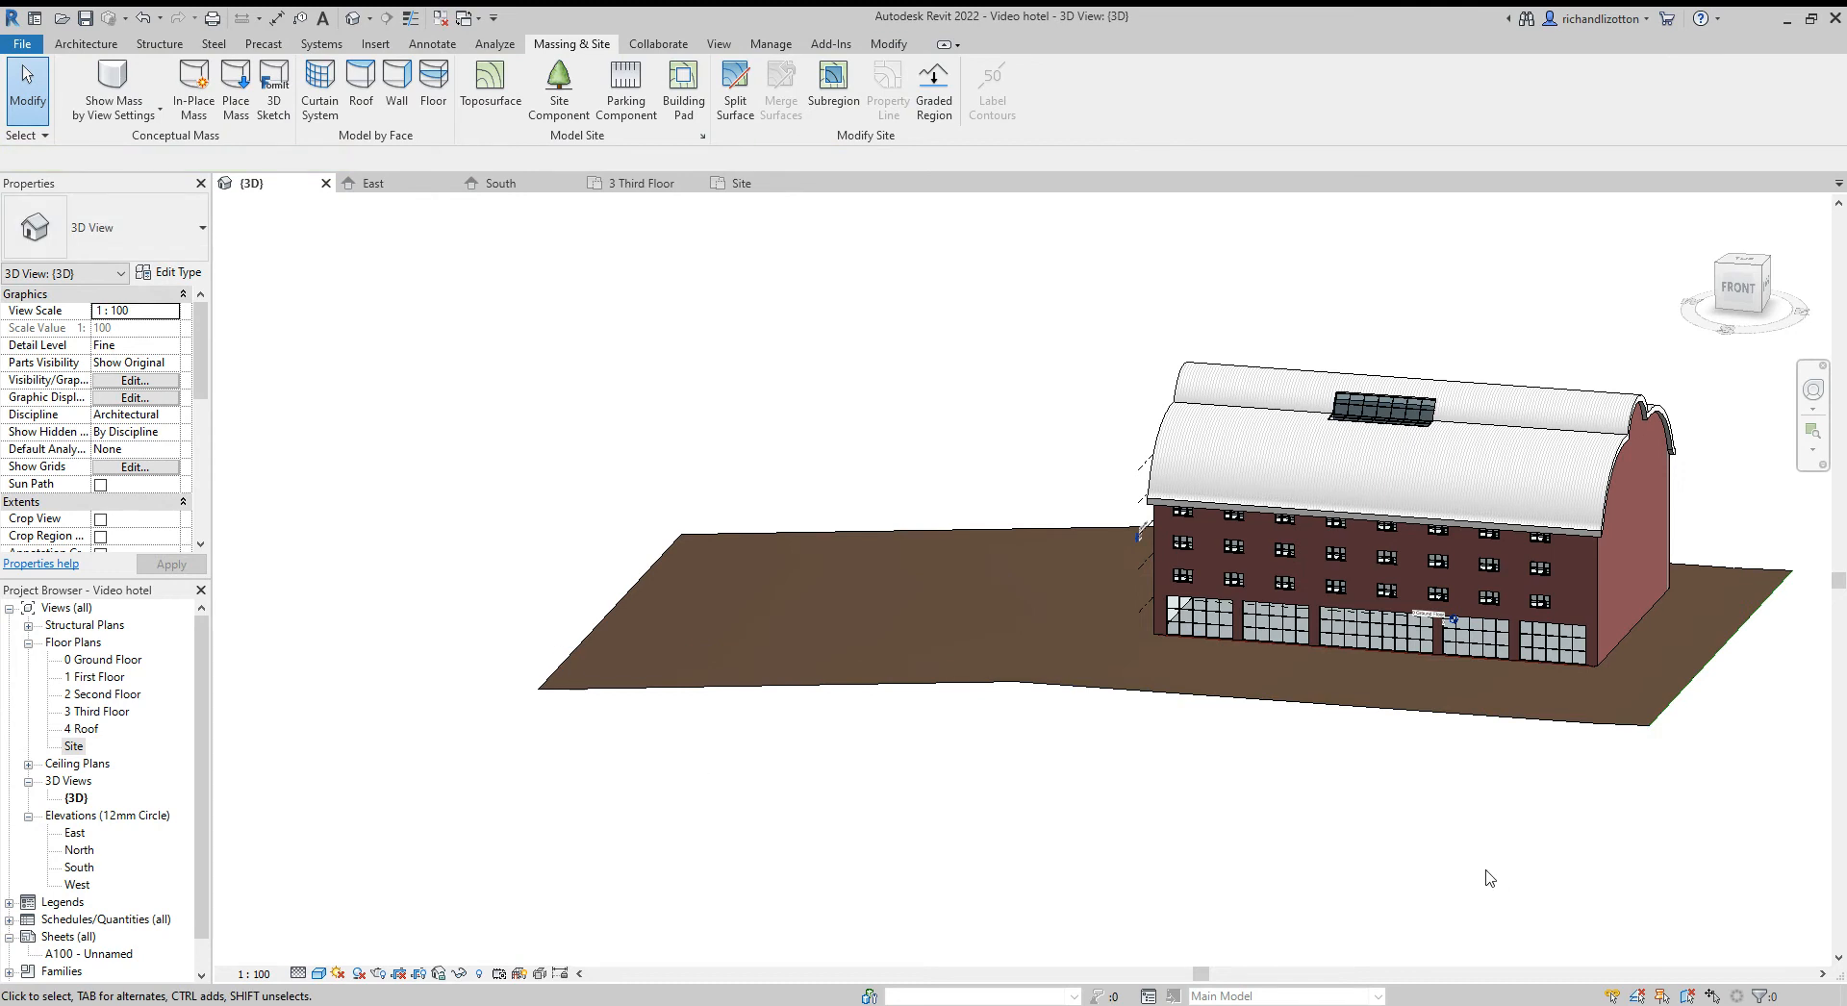
shift+middle_drag(1488, 875, 1555, 806)
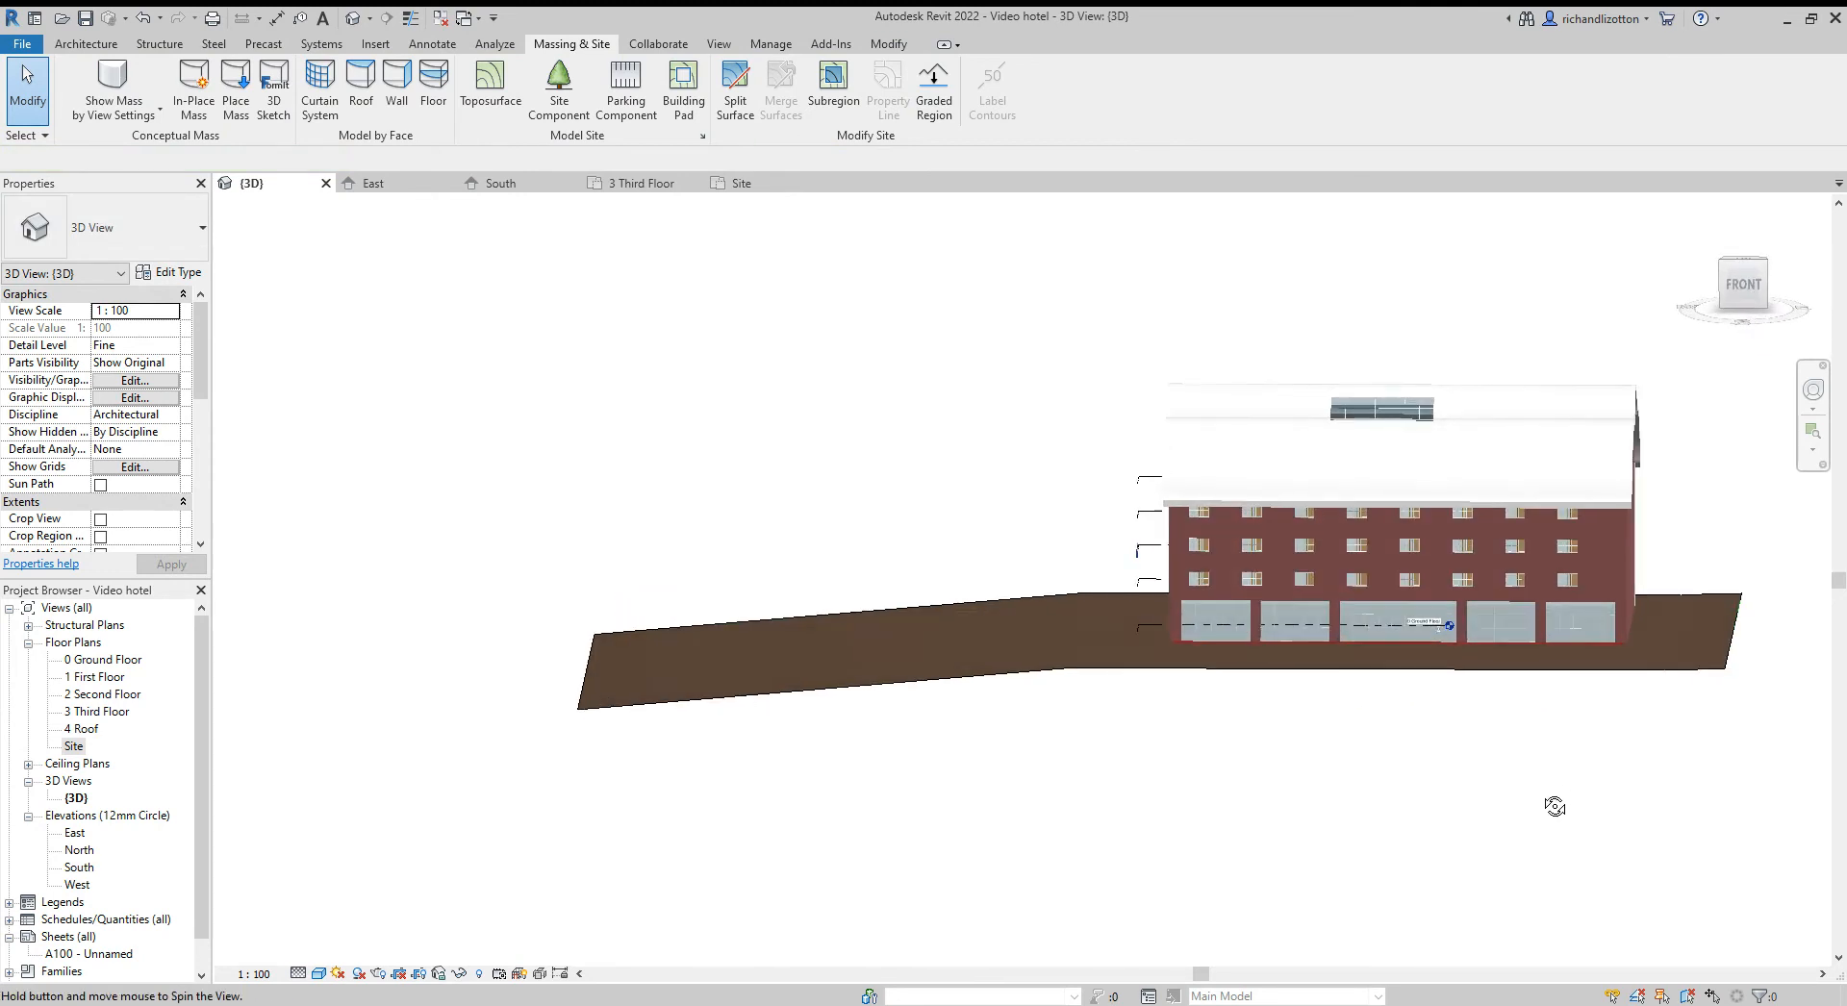
click(1737, 636)
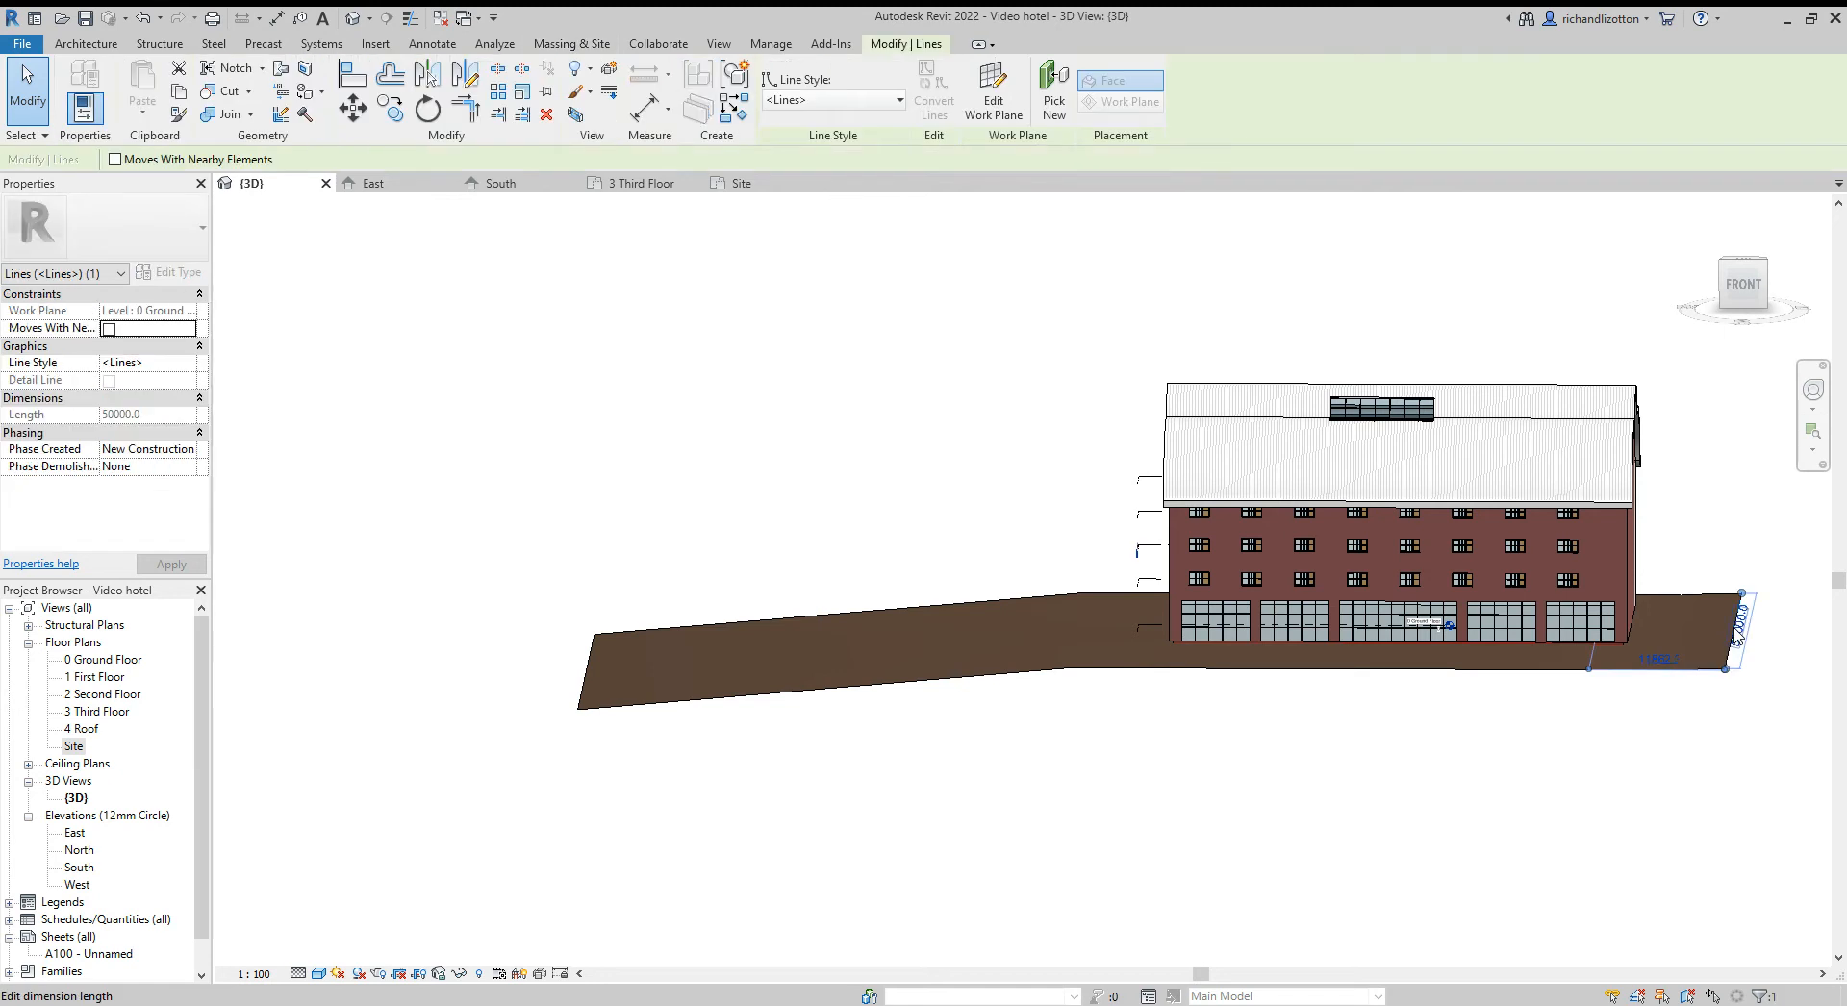
click(1682, 781)
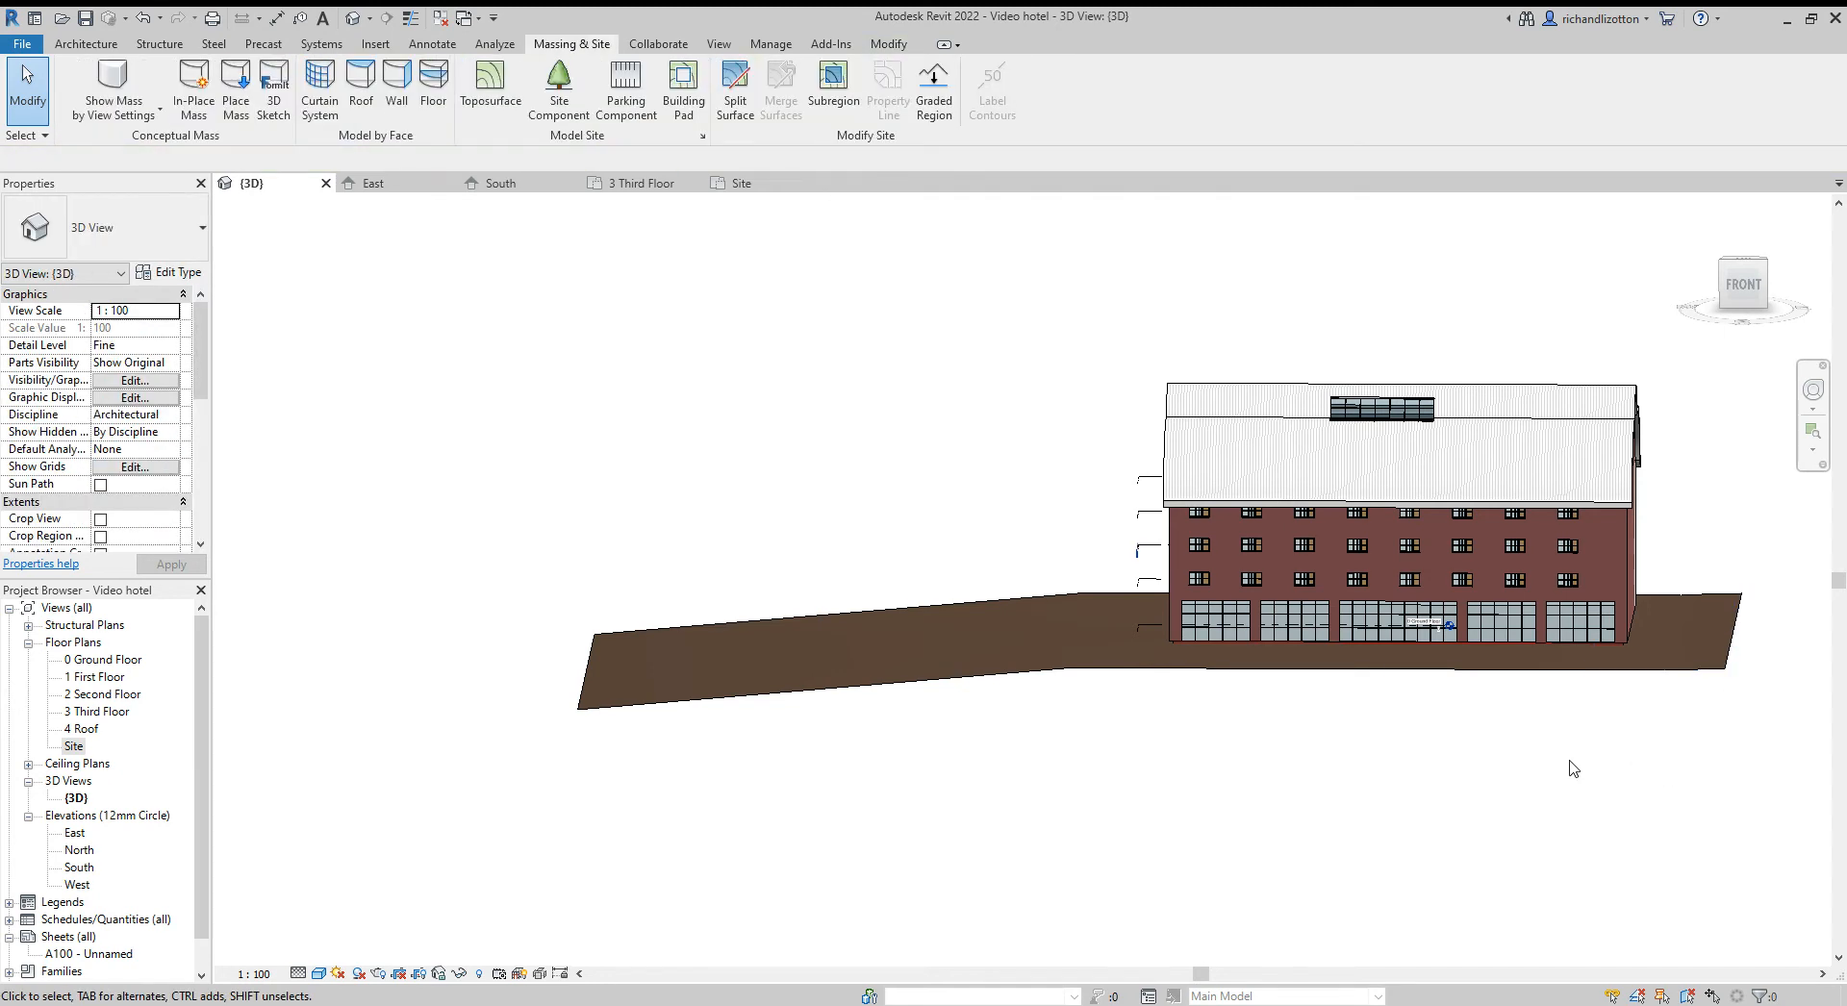
shift+middle_drag(1570, 769, 1003, 775)
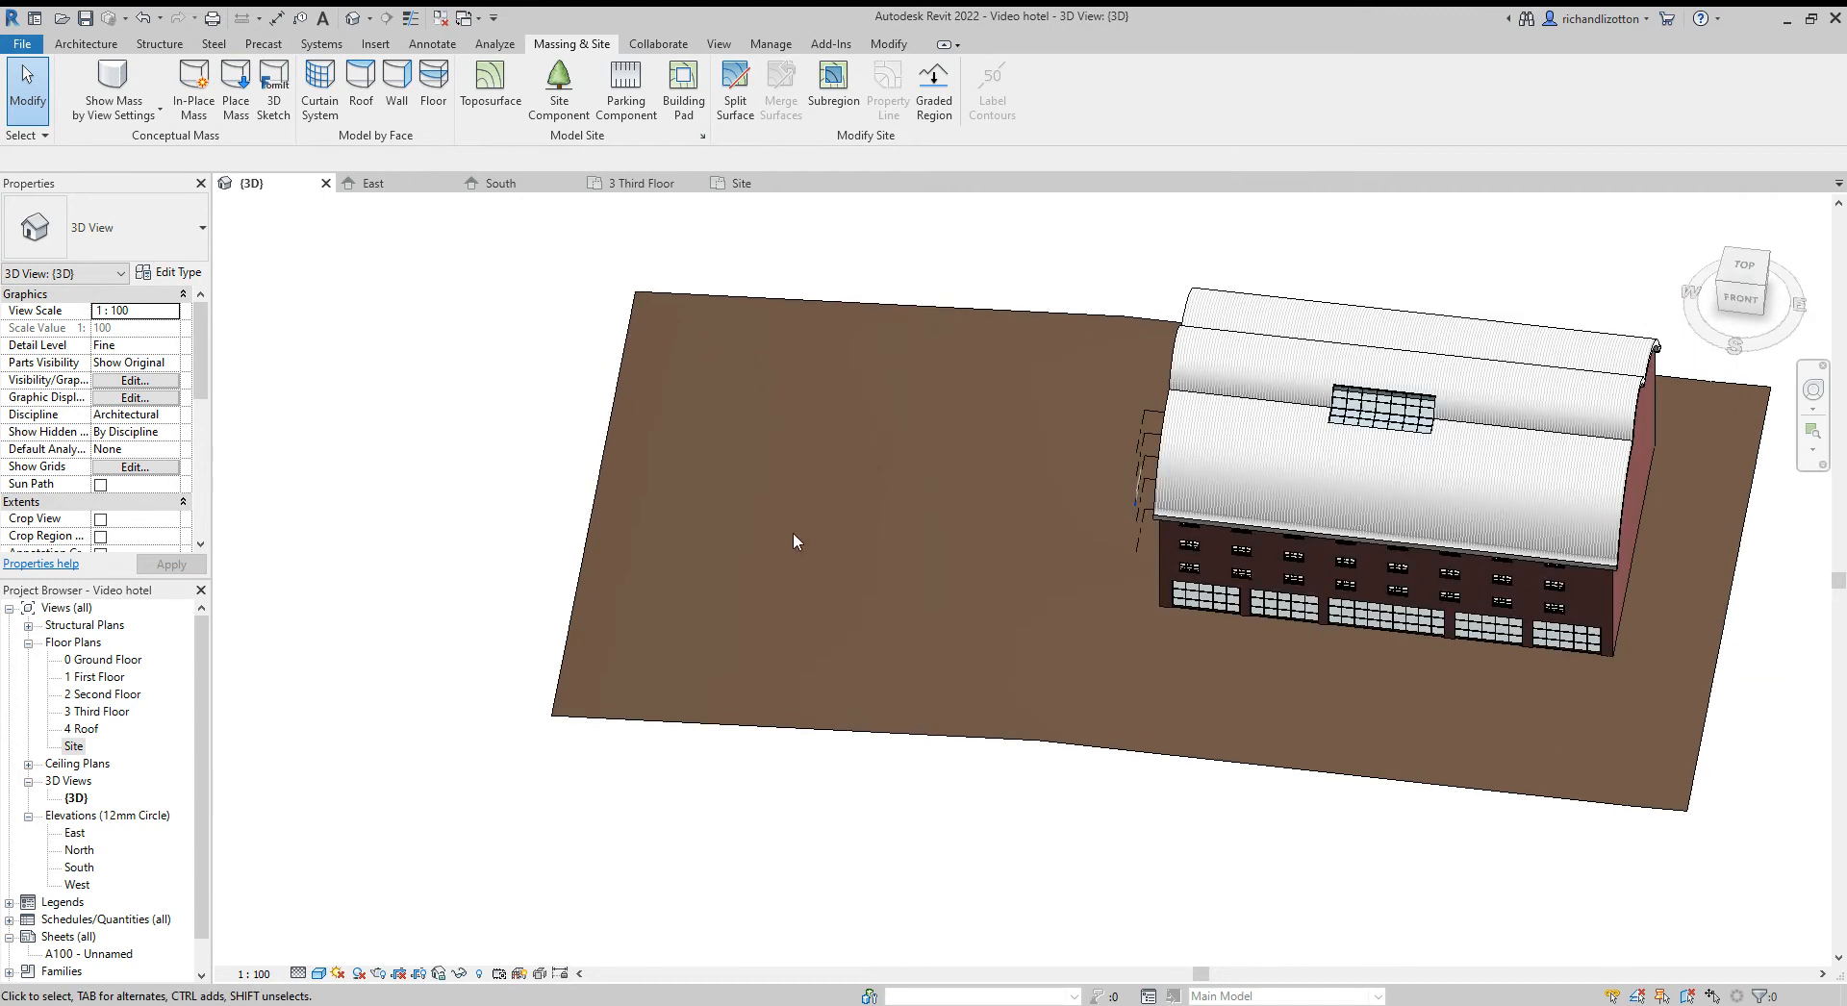
Start a subregion in the Site plan and sketch a rectangle around the building, about 47 m by 32 m
click(746, 185)
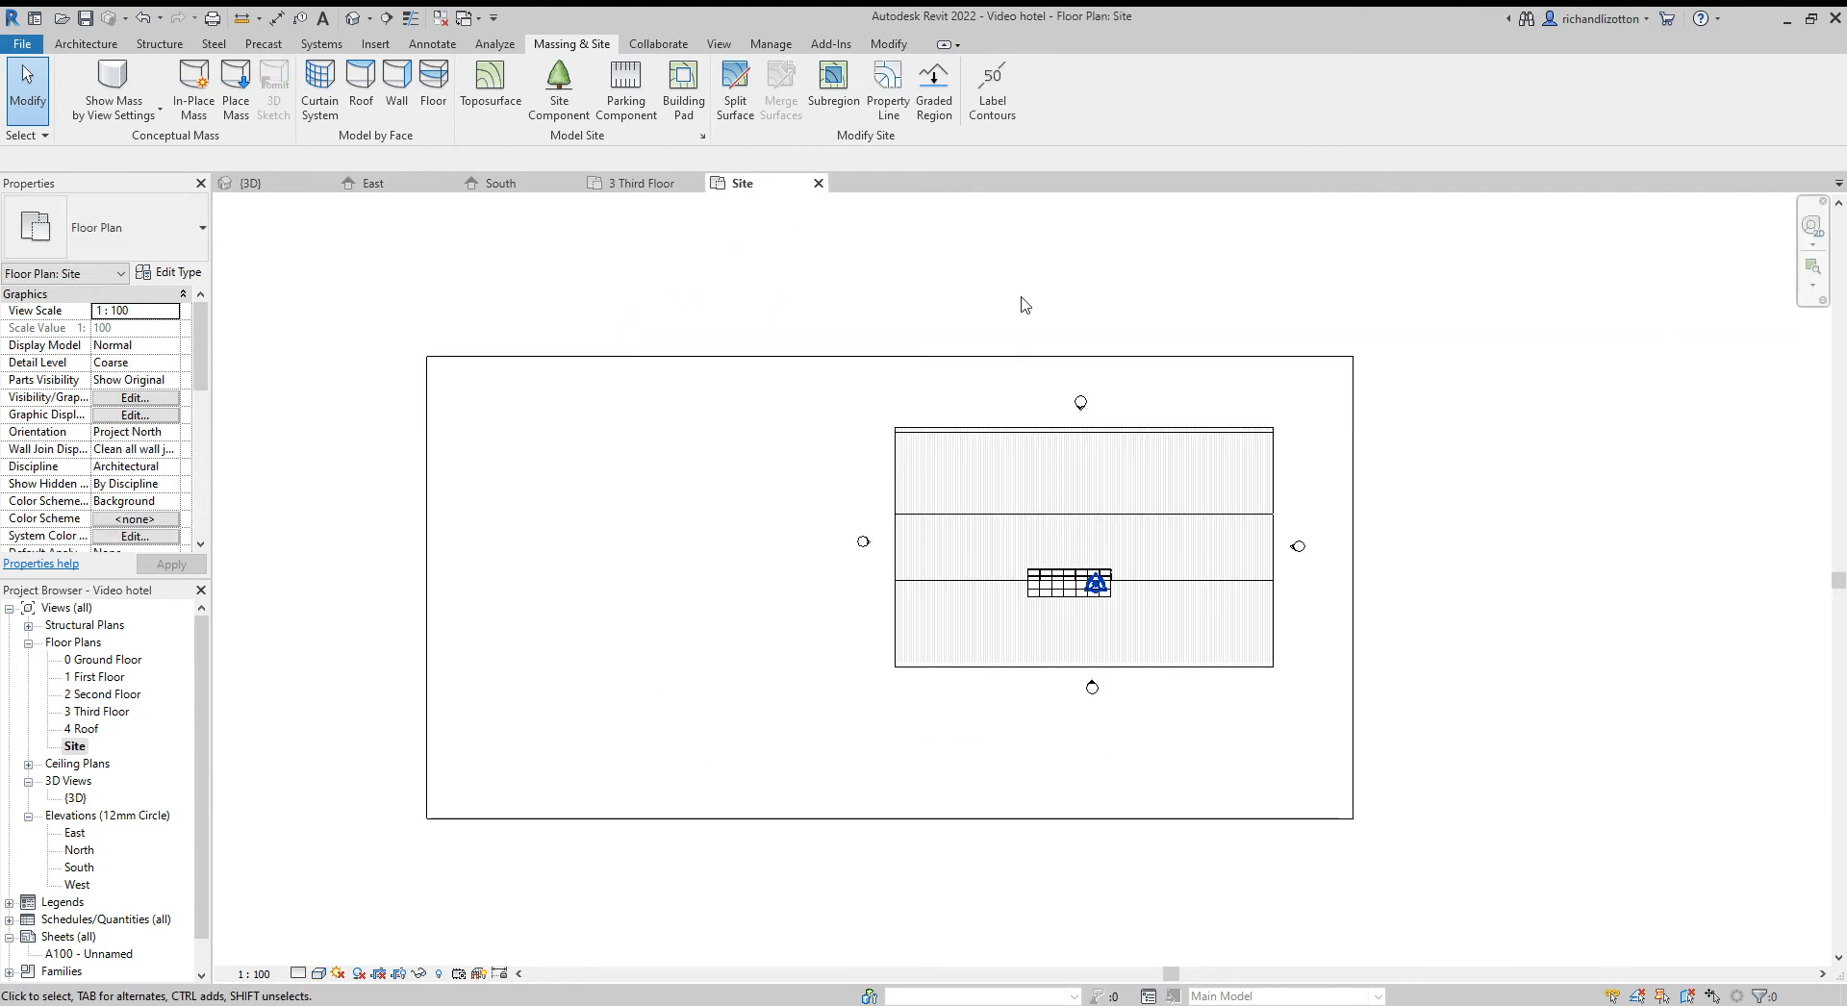
click(843, 104)
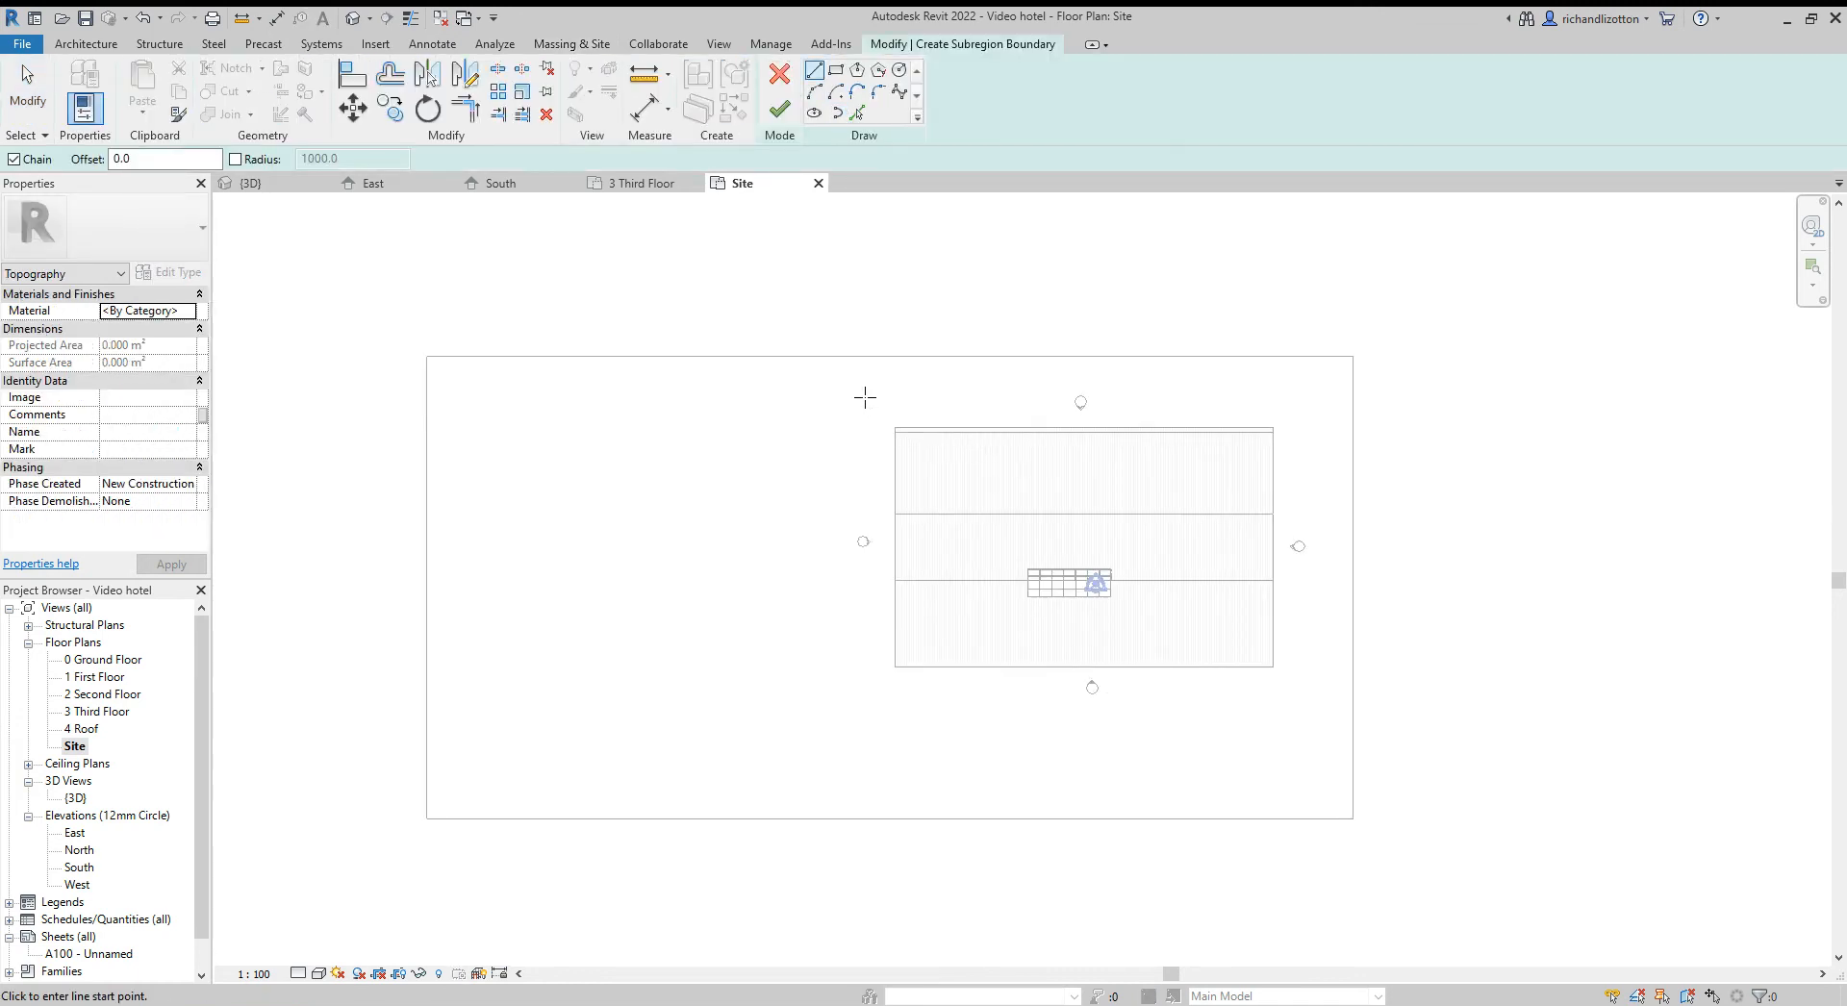
click(835, 70)
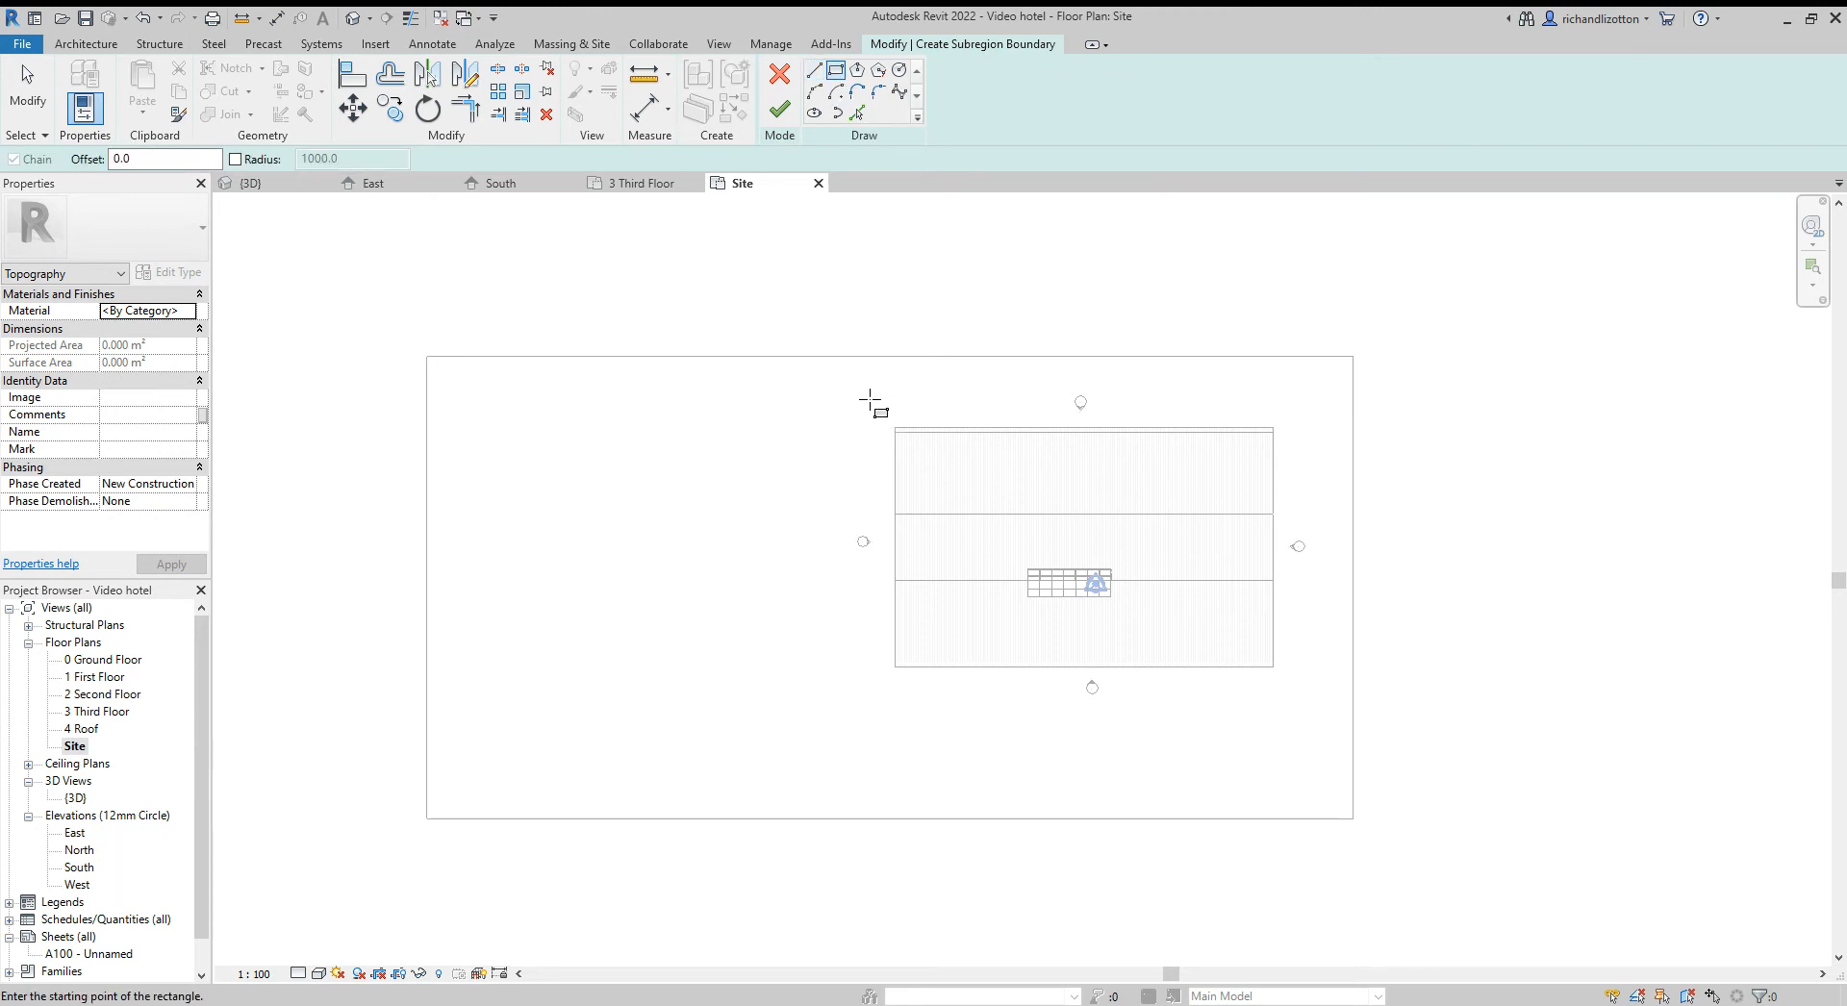
click(870, 400)
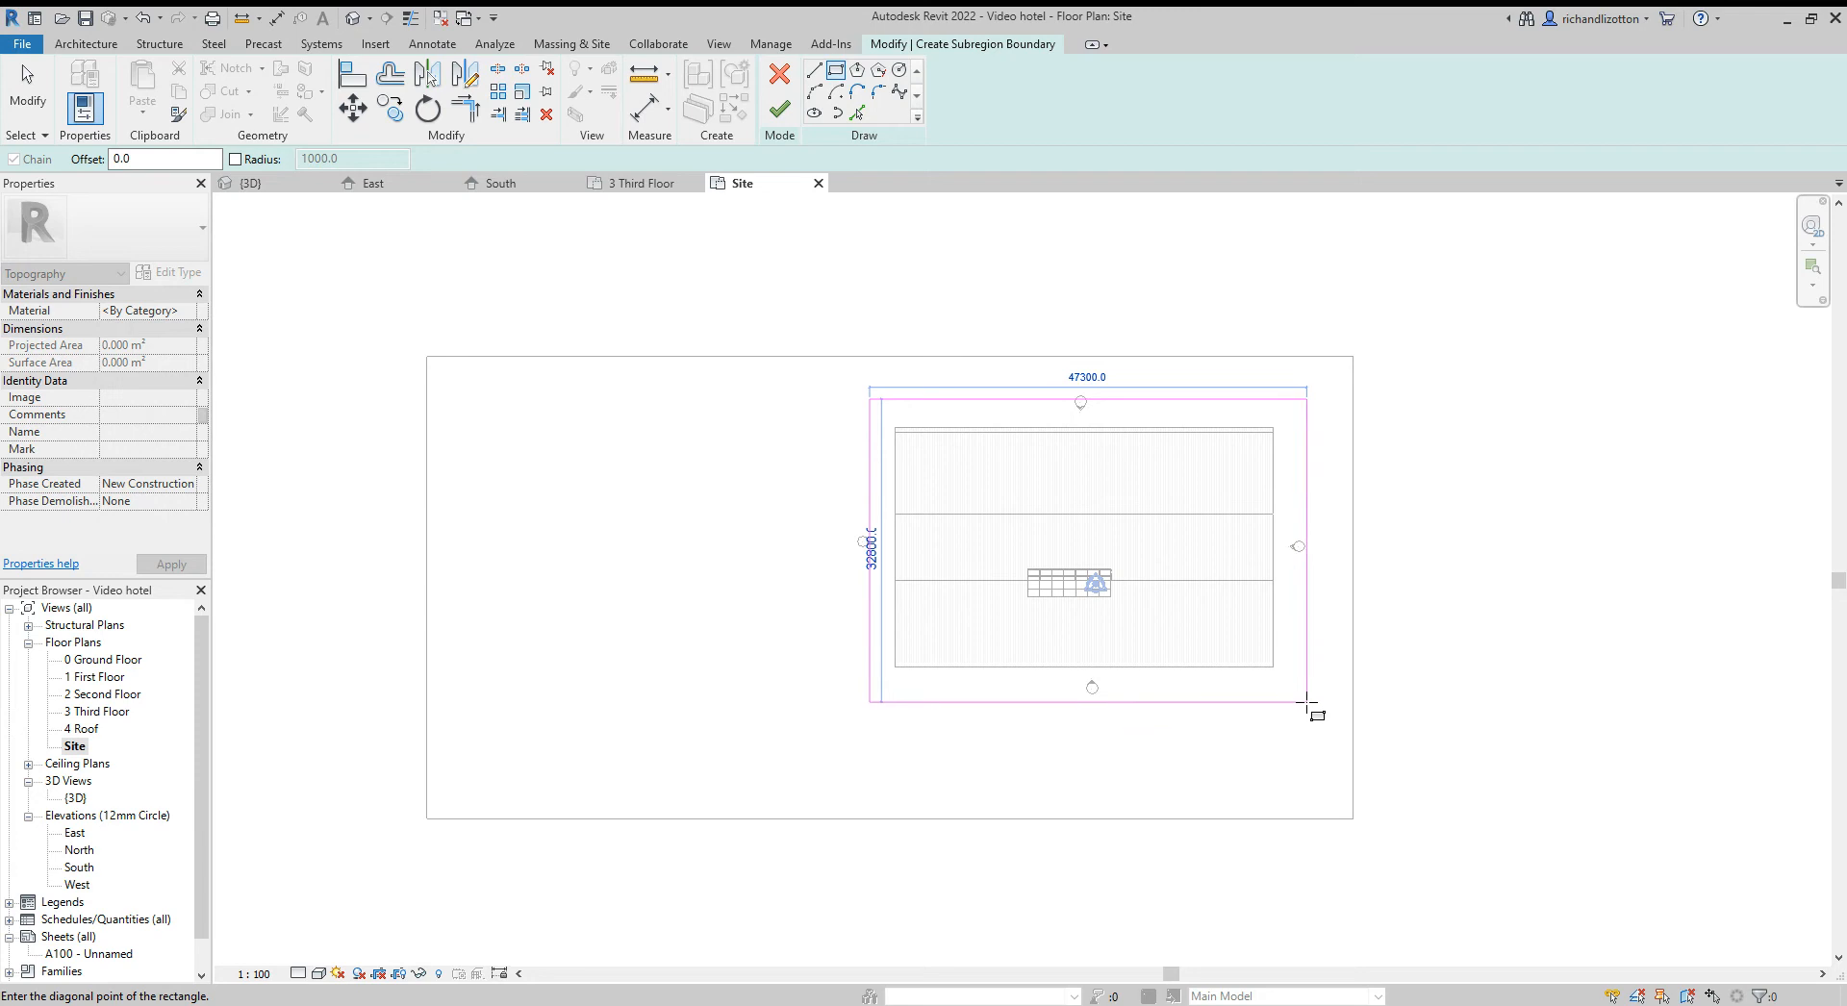
click(1306, 697)
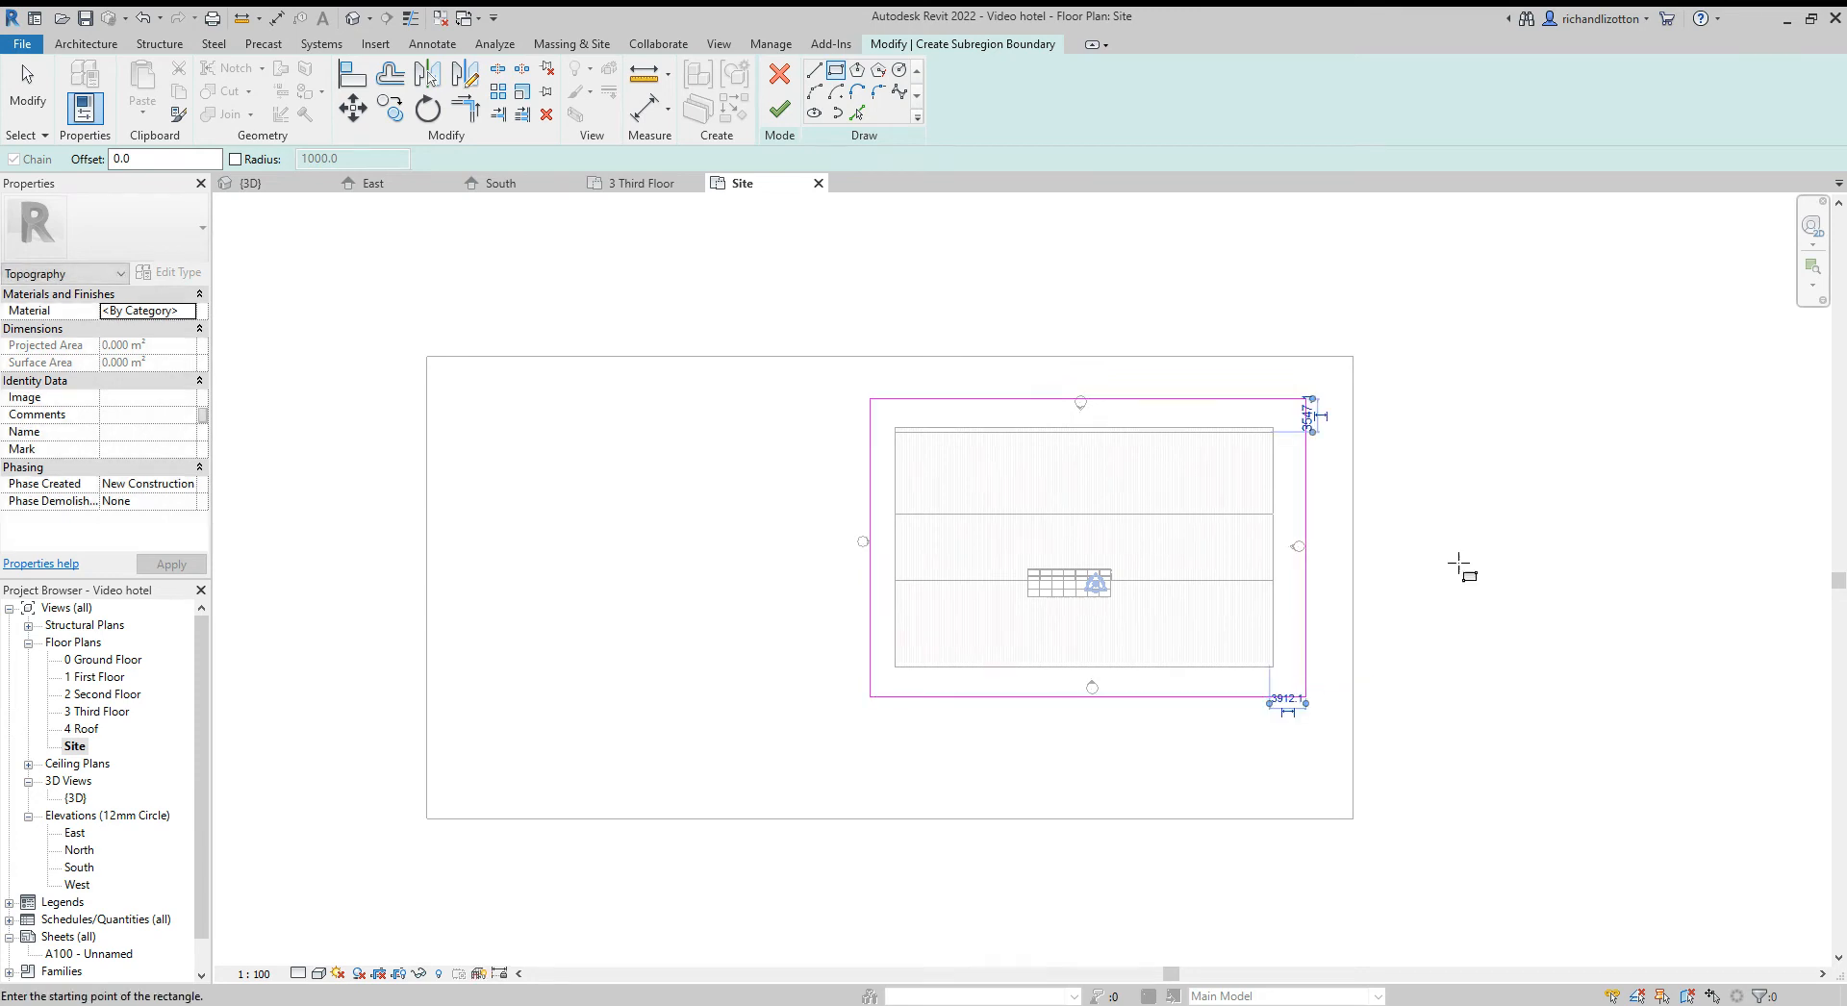
Set the subregion's east edge 3000 mm from the east side of the building
scroll(1359, 675, up, 3)
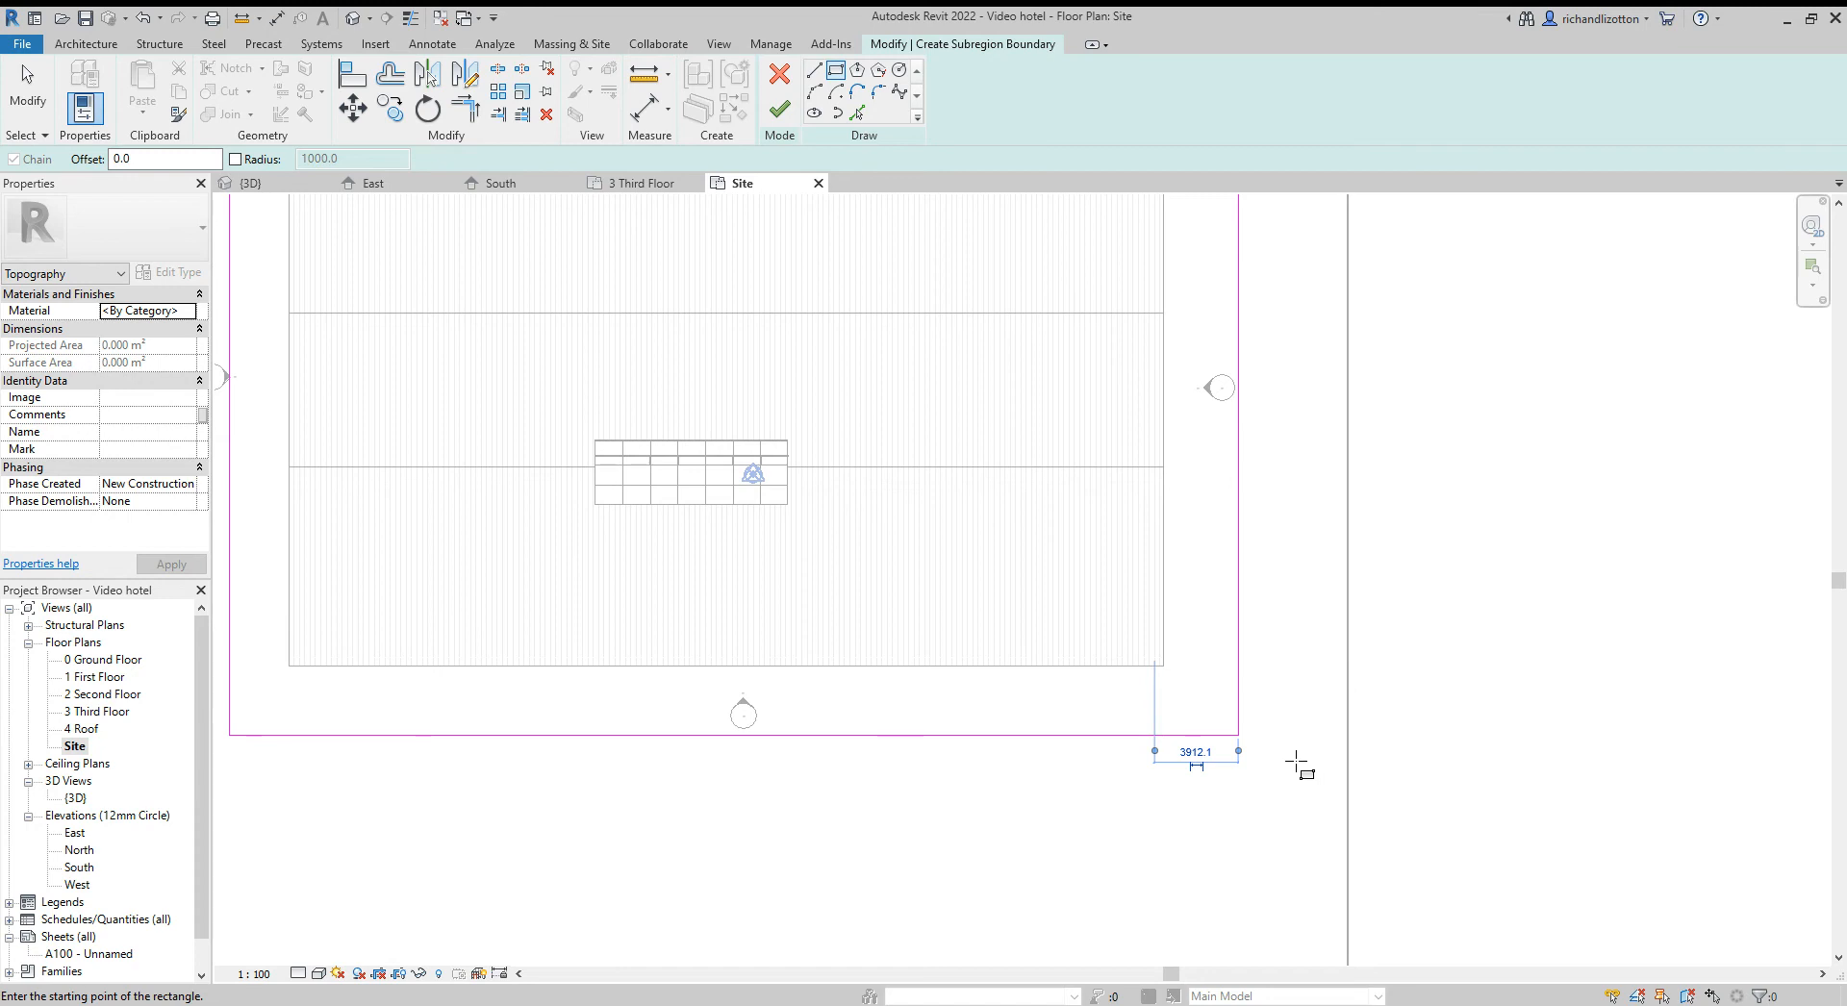
click(1207, 754)
key(Escape)
key(Escape)
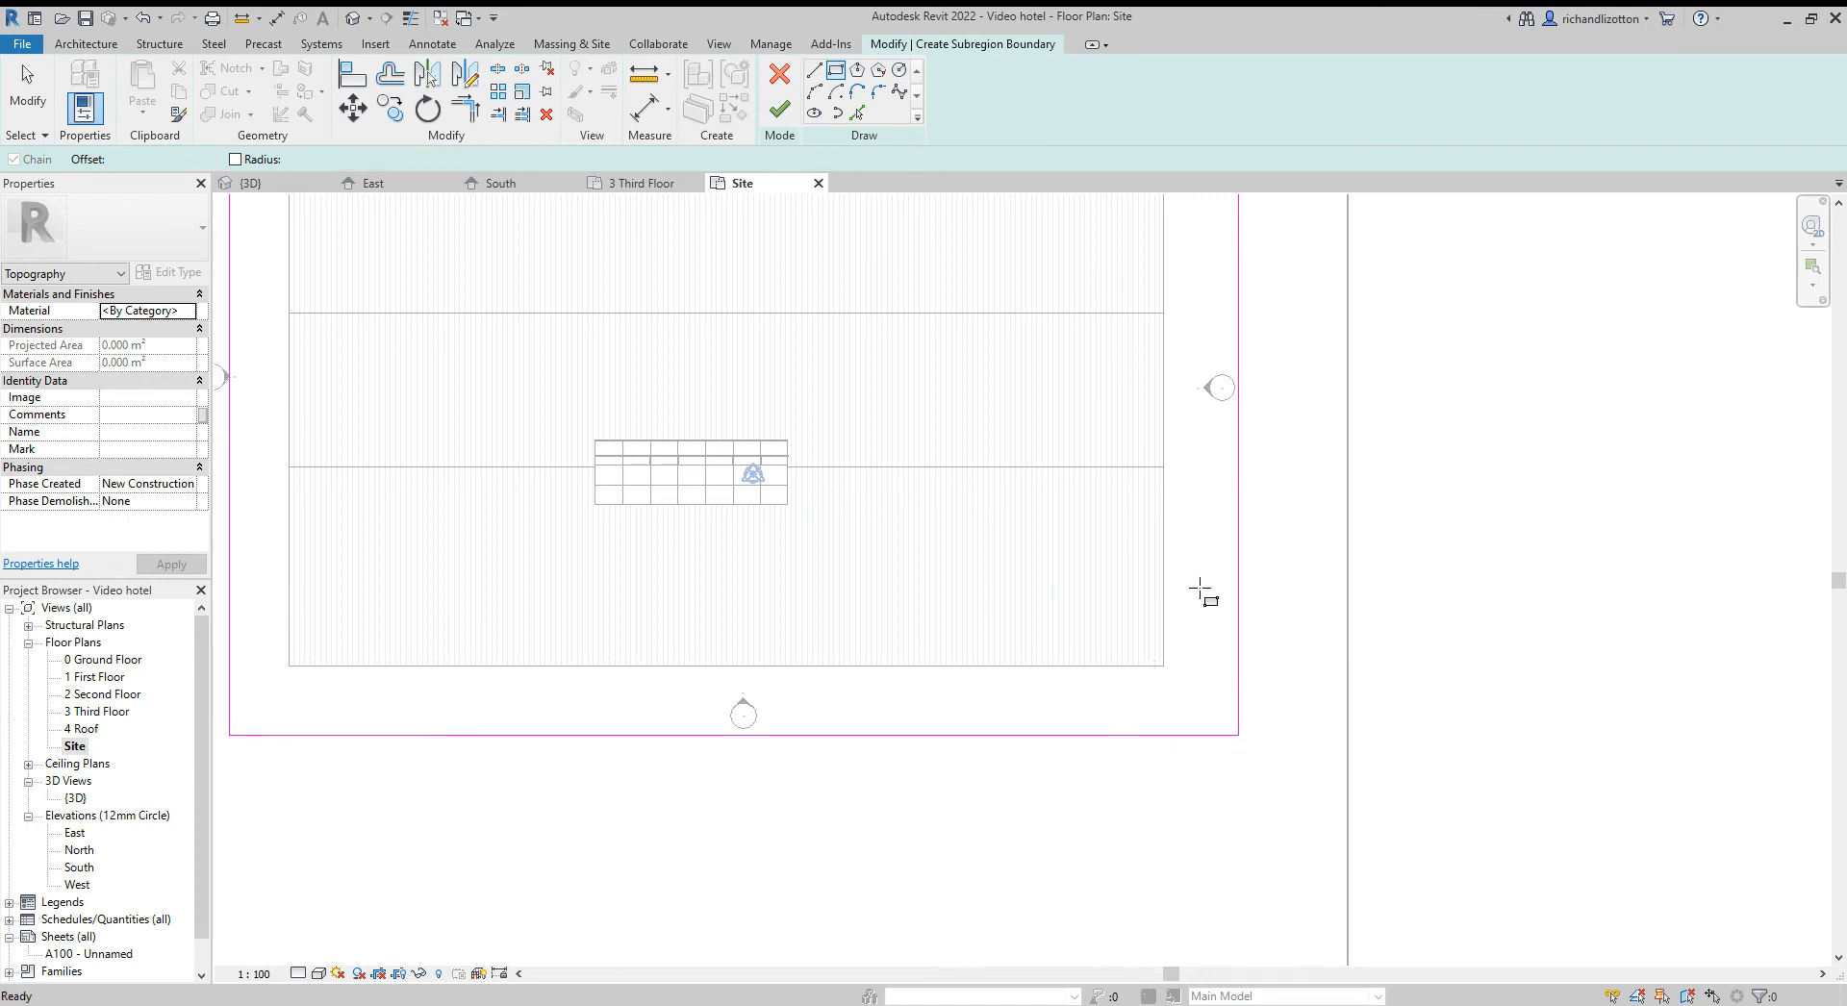
click(1238, 641)
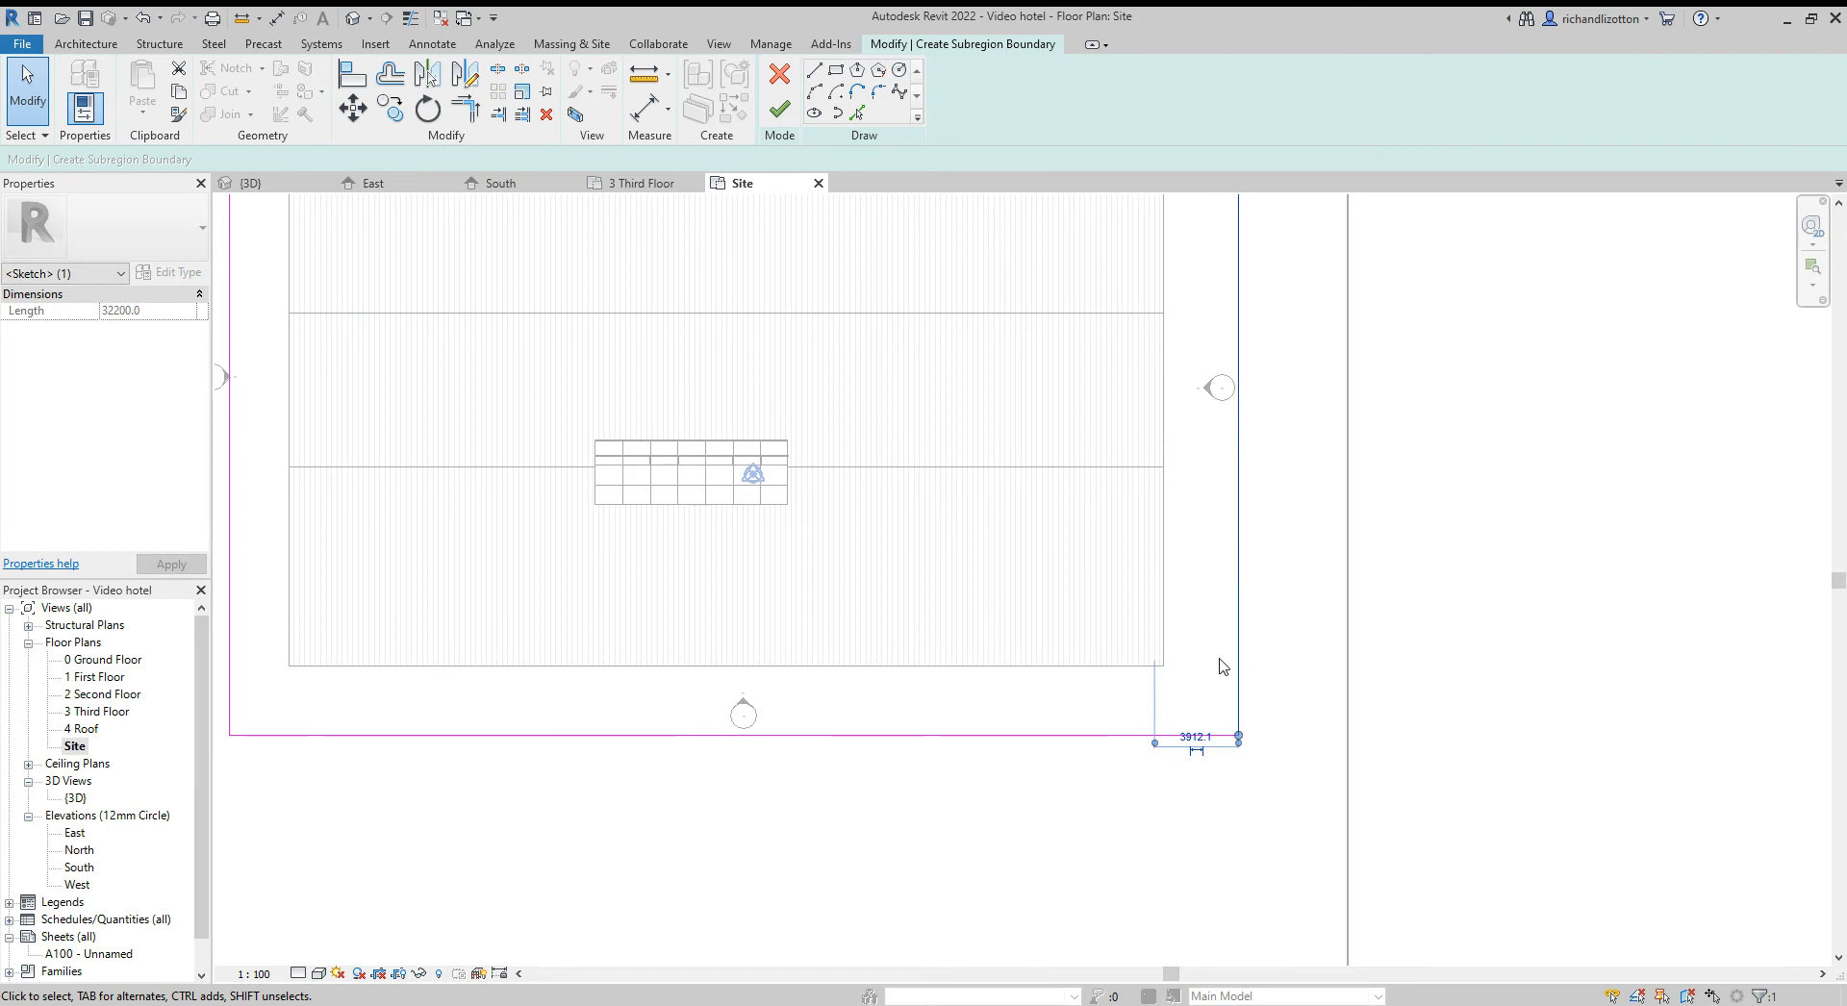
click(1196, 738)
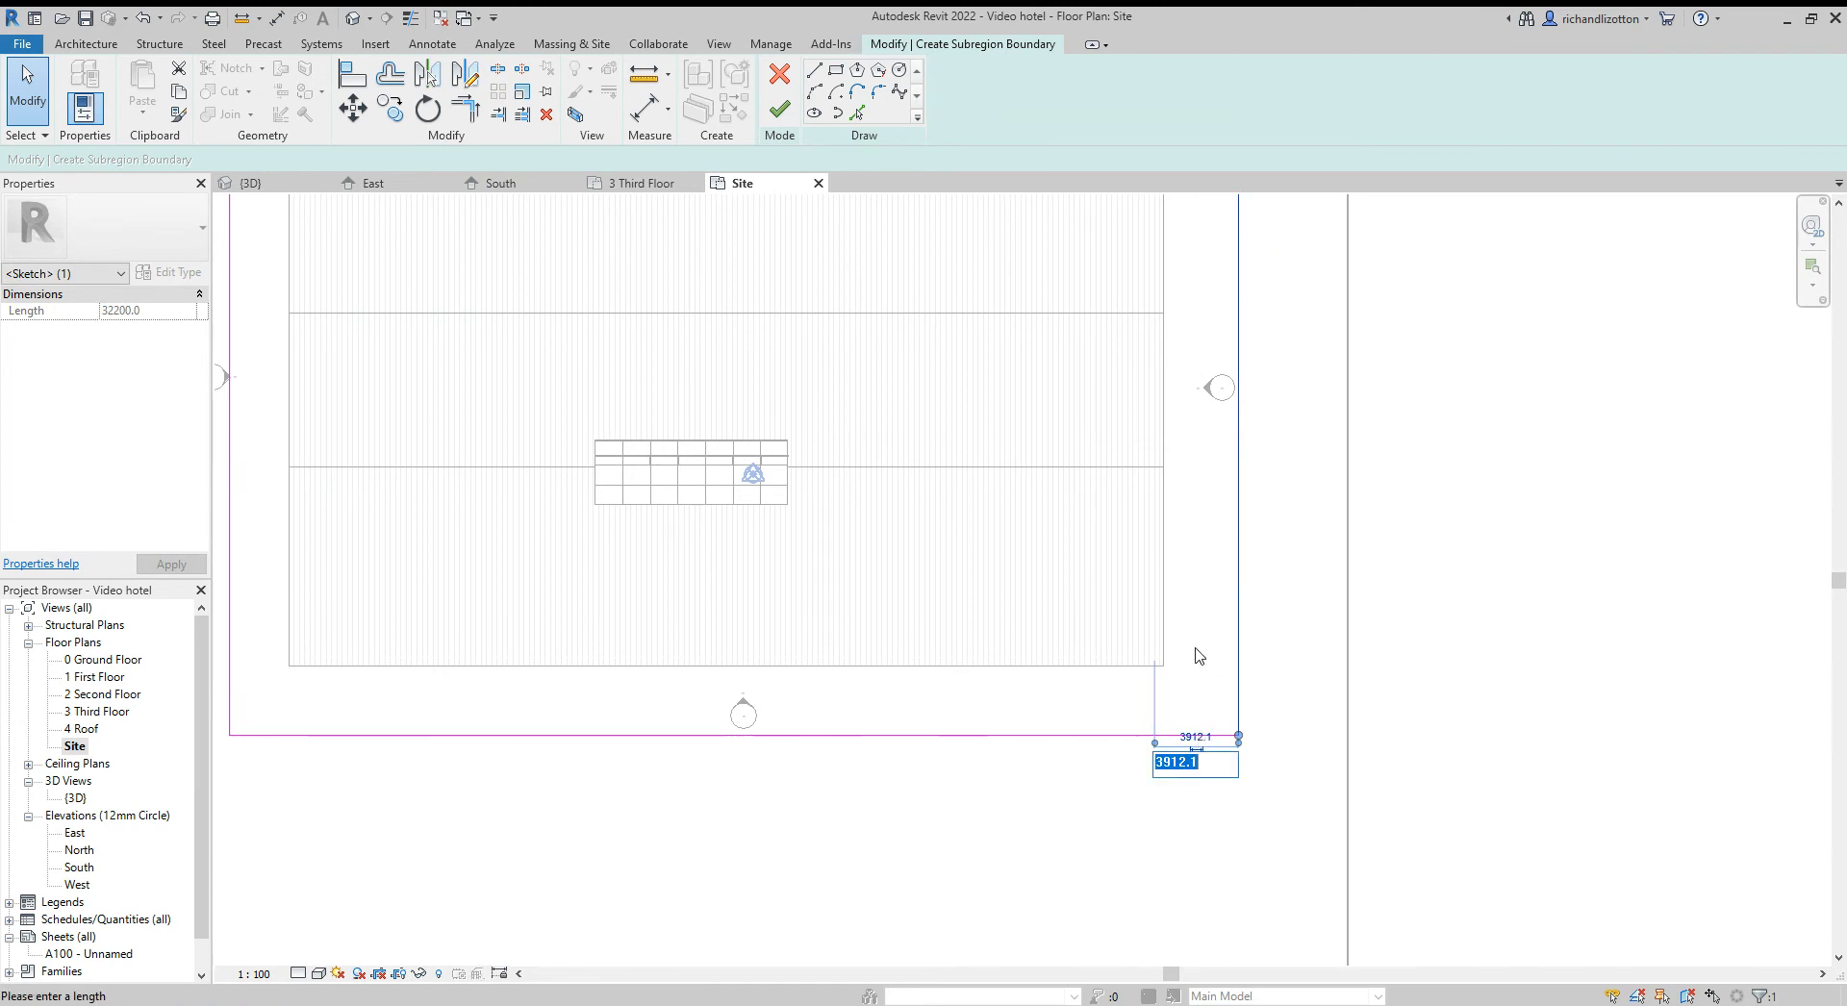
text(3000)
key(Return)
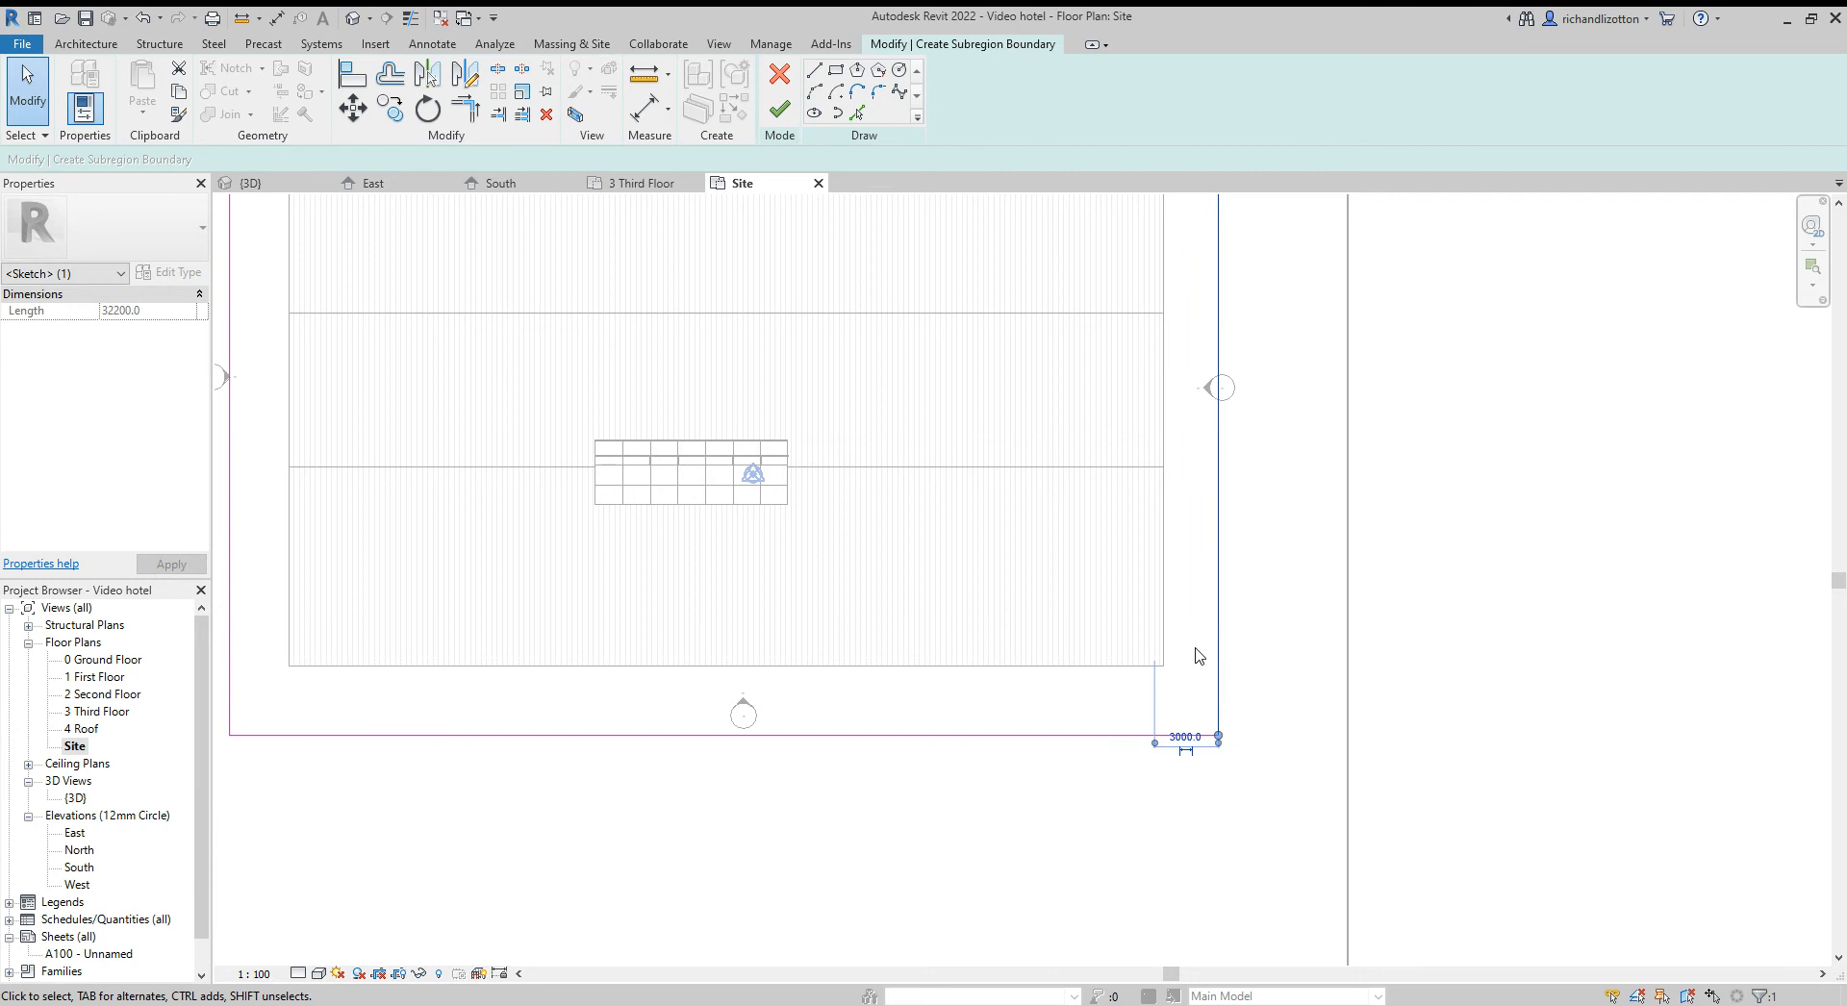
Set the subregion's south edge 3000 mm from the south side of the building
click(1068, 737)
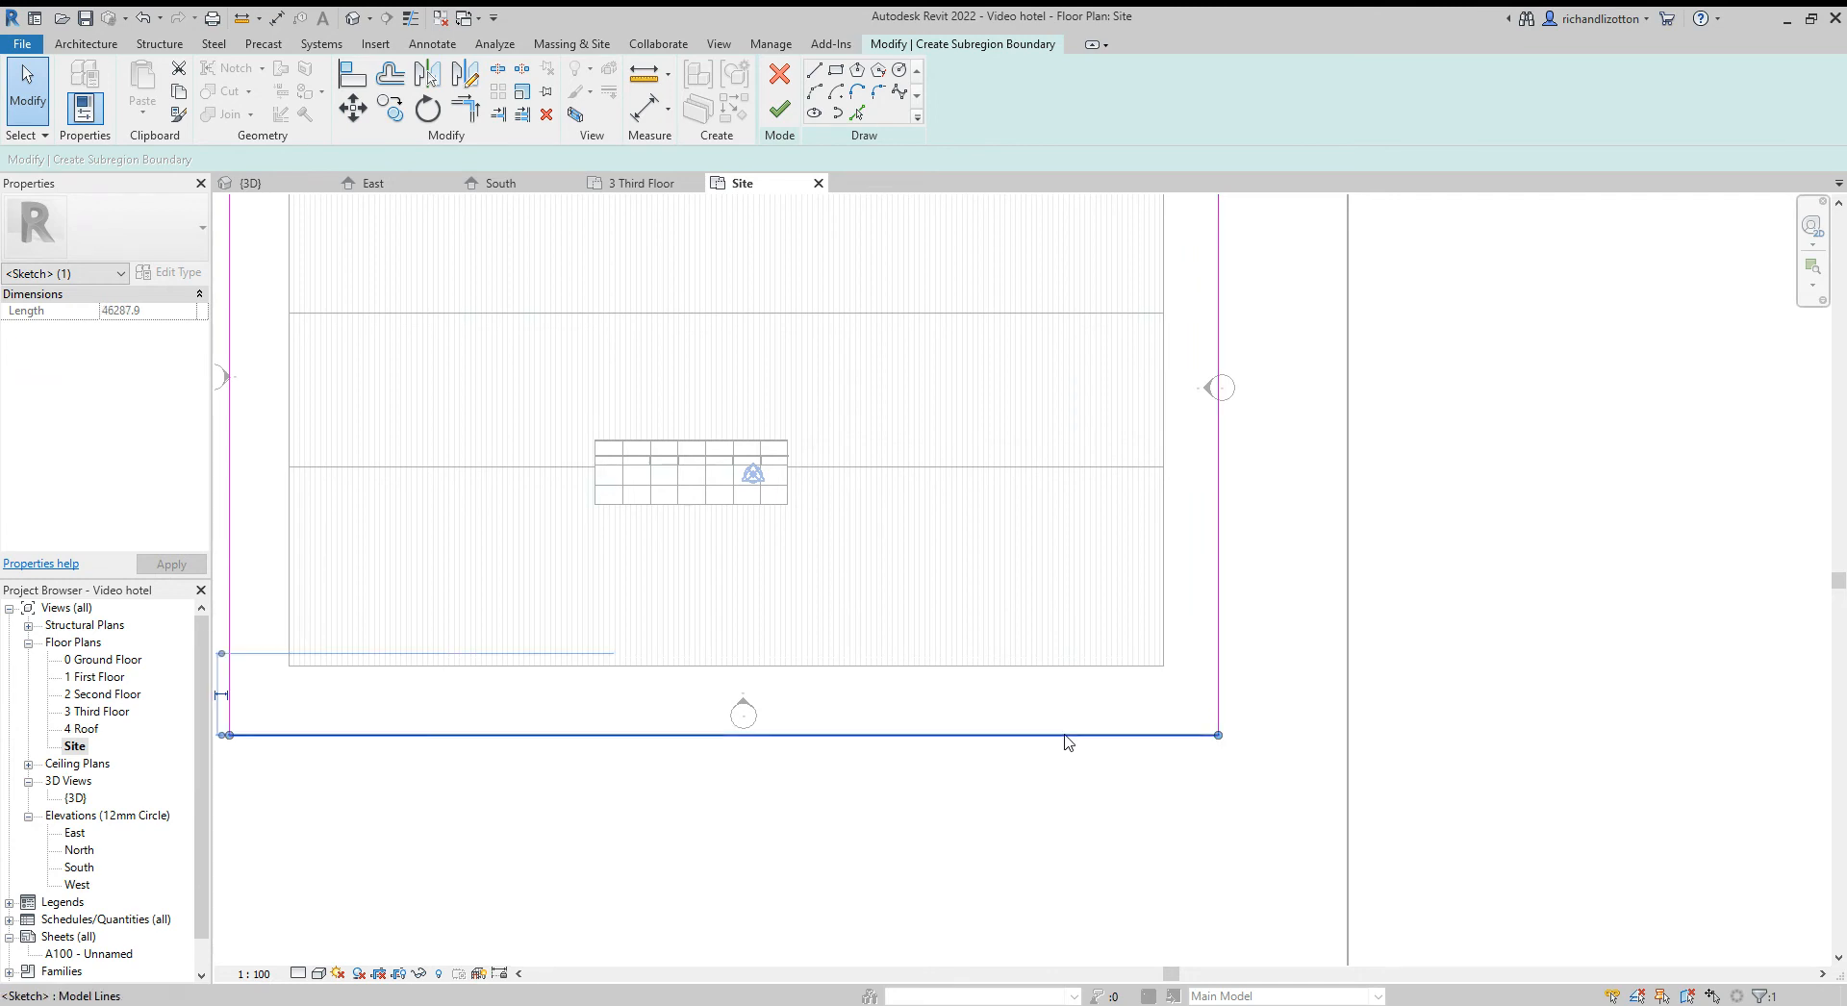
middle_drag(828, 885, 1046, 906)
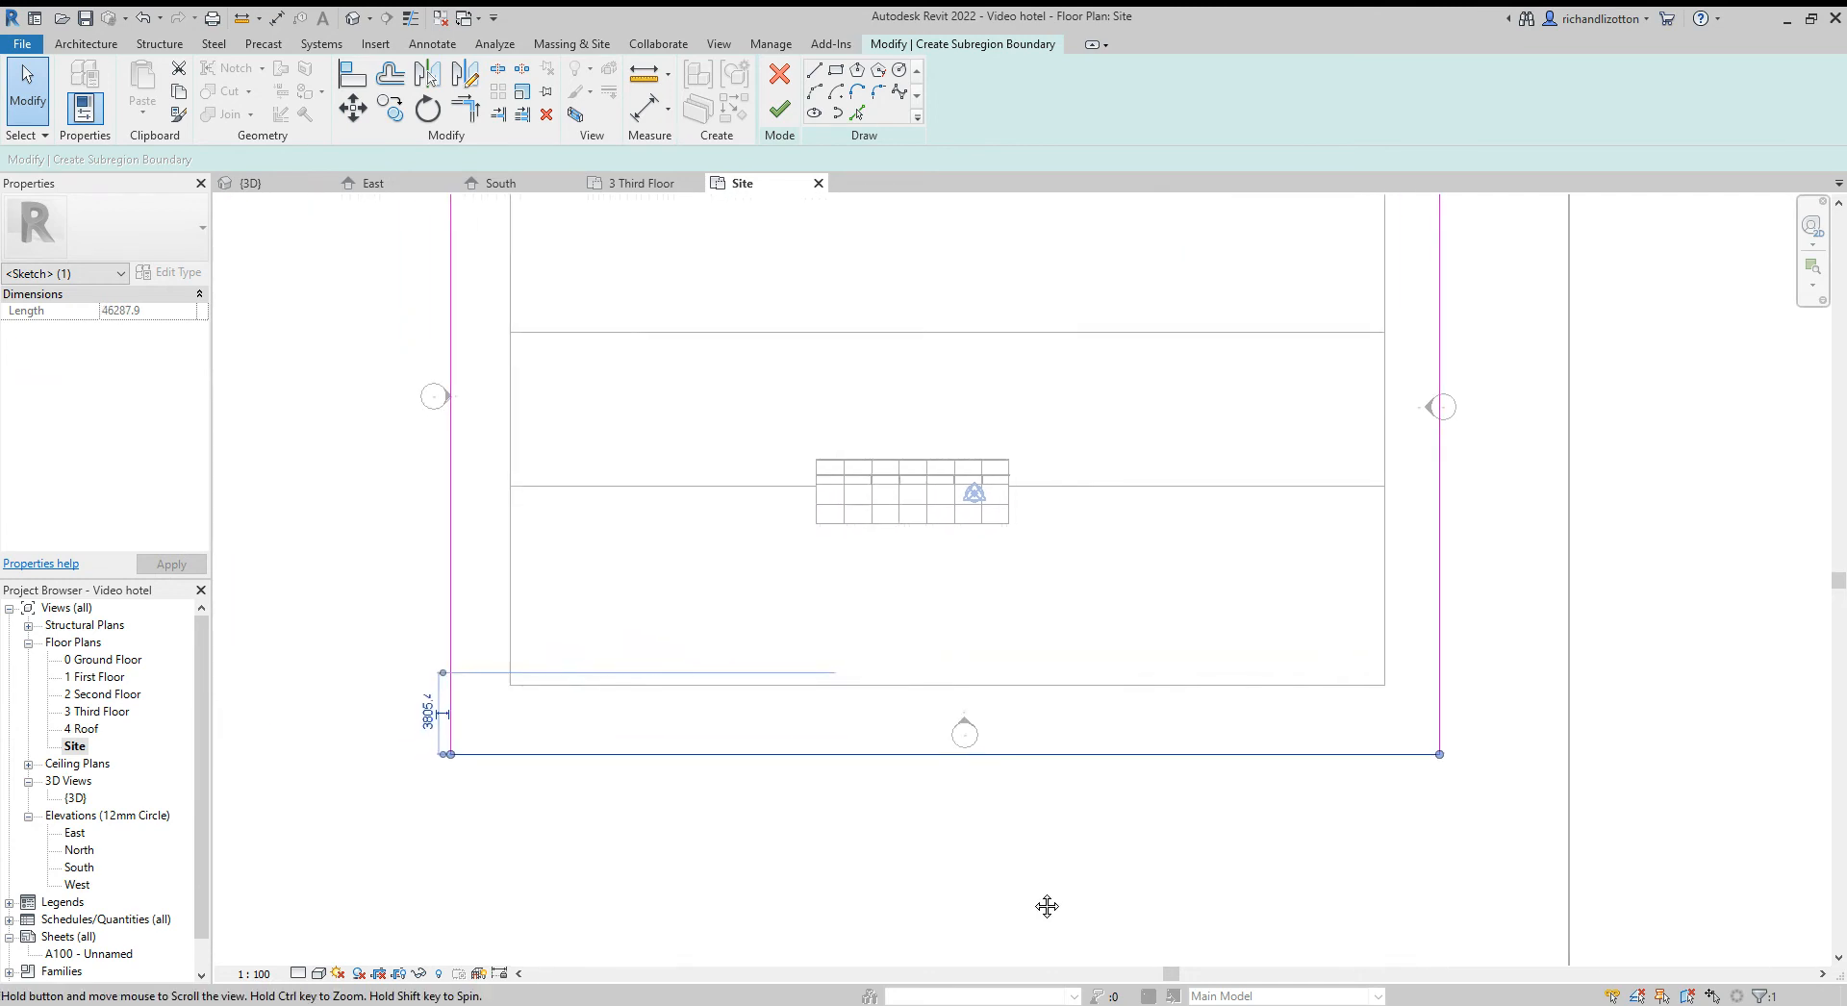
click(428, 713)
text(300)
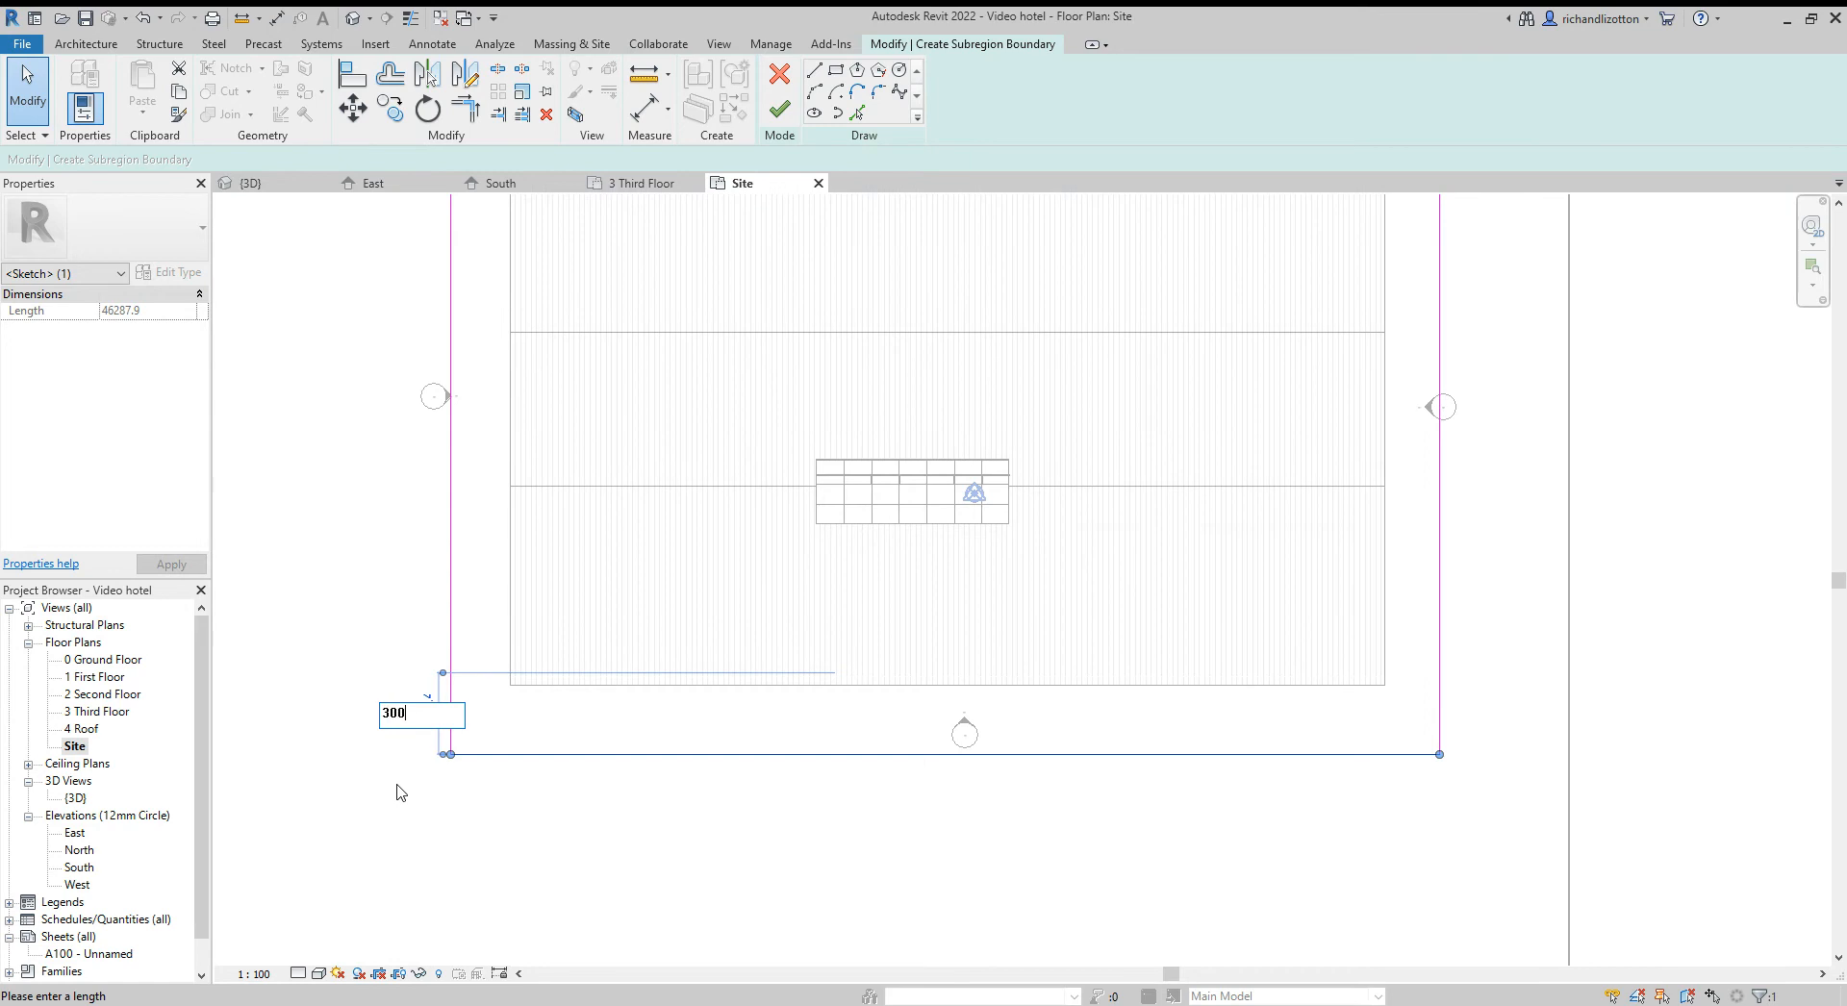
text(0)
key(Return)
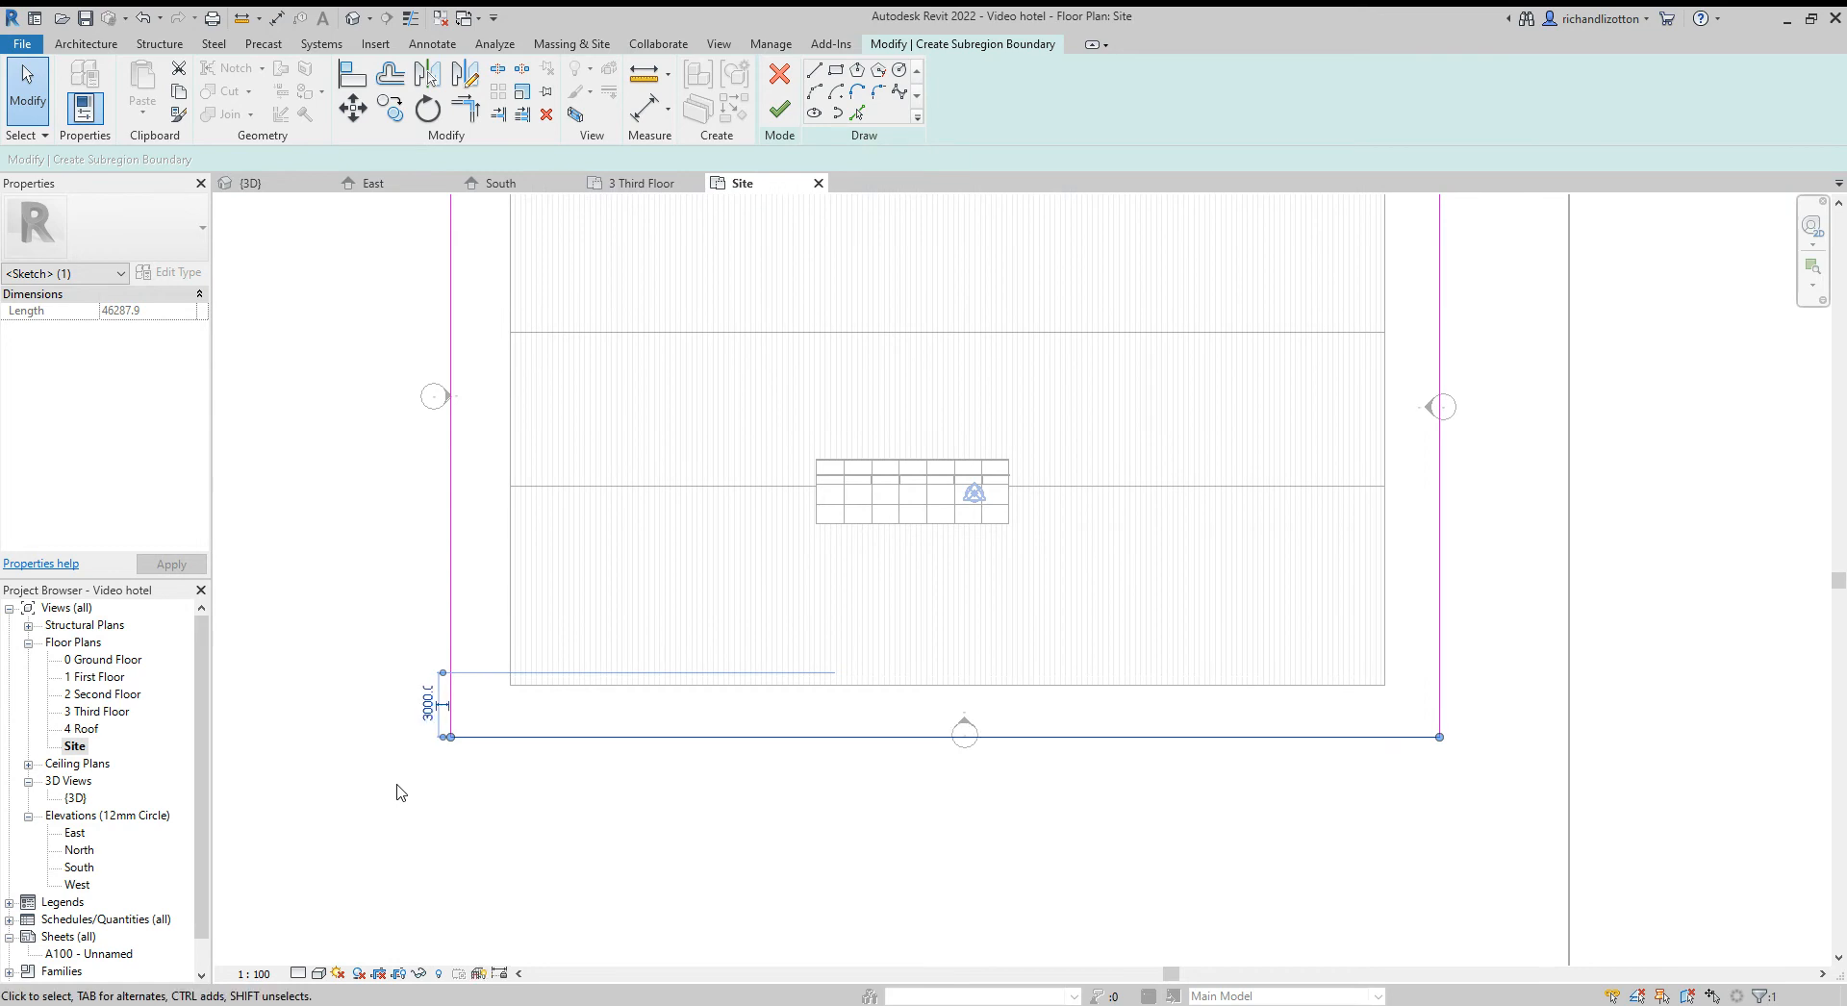
Set the subregion's west edge 3000 mm from the west side of the building
click(449, 611)
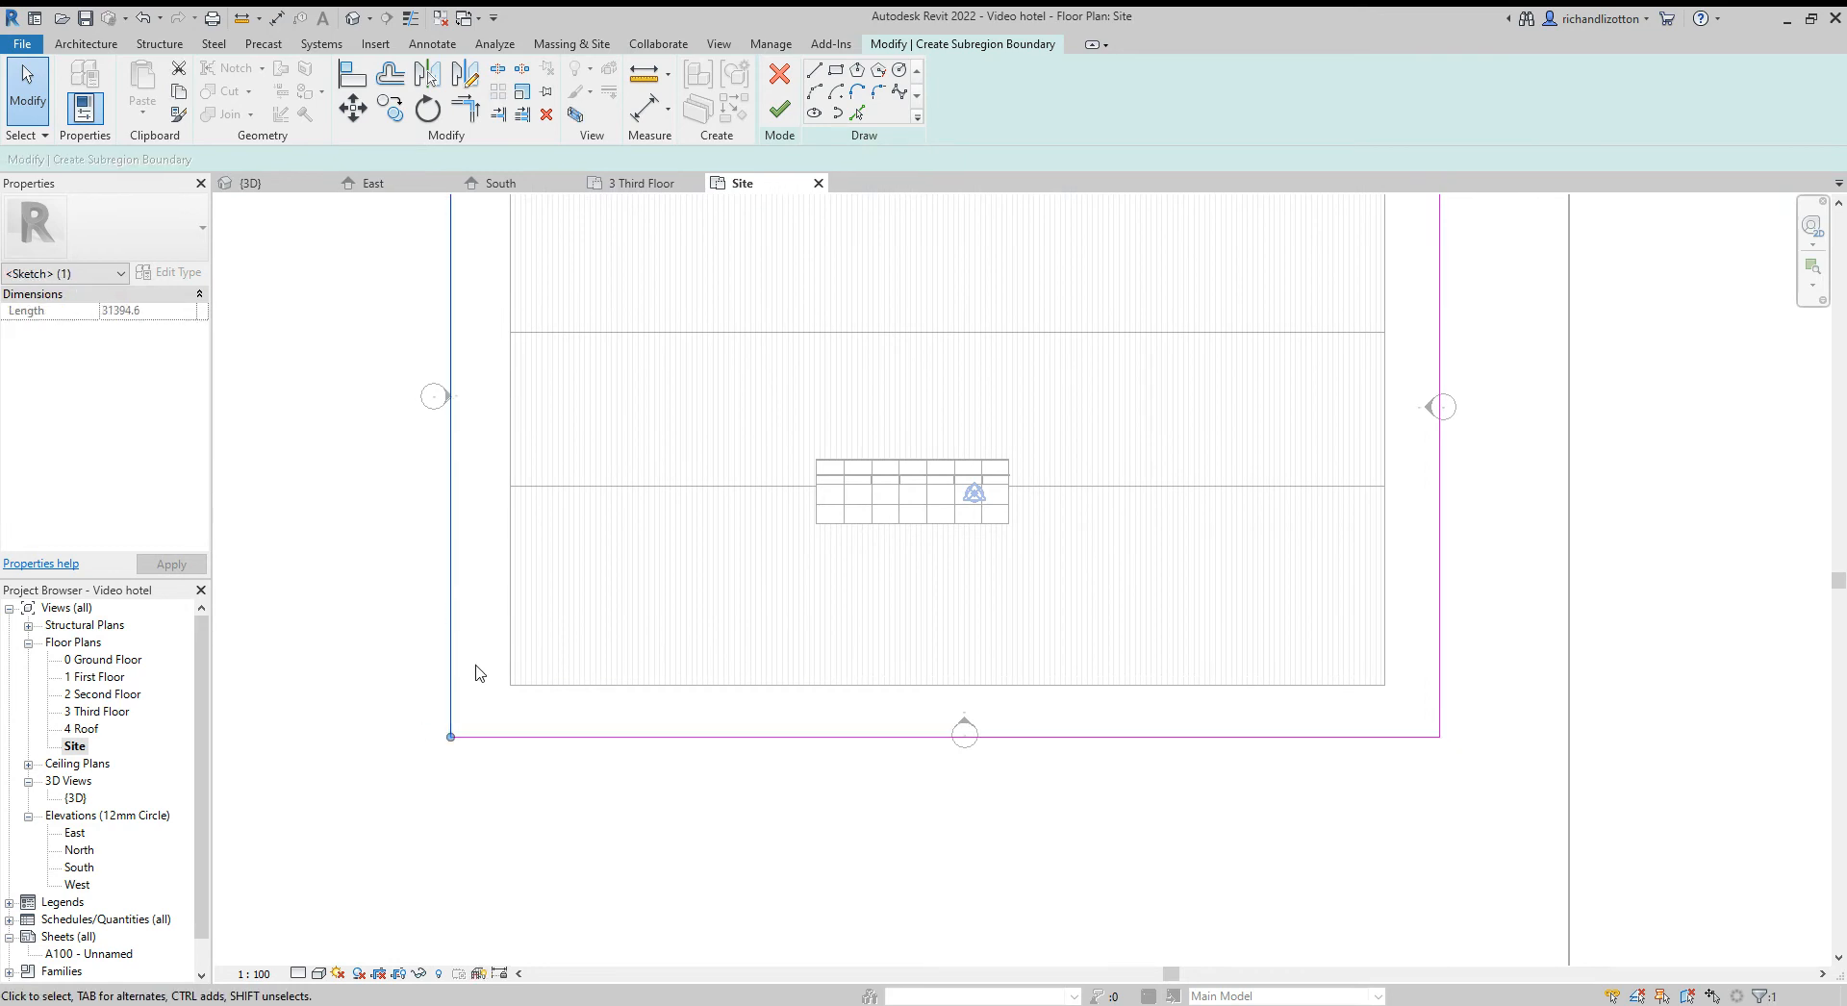
scroll(475, 665, down, 3)
click(492, 304)
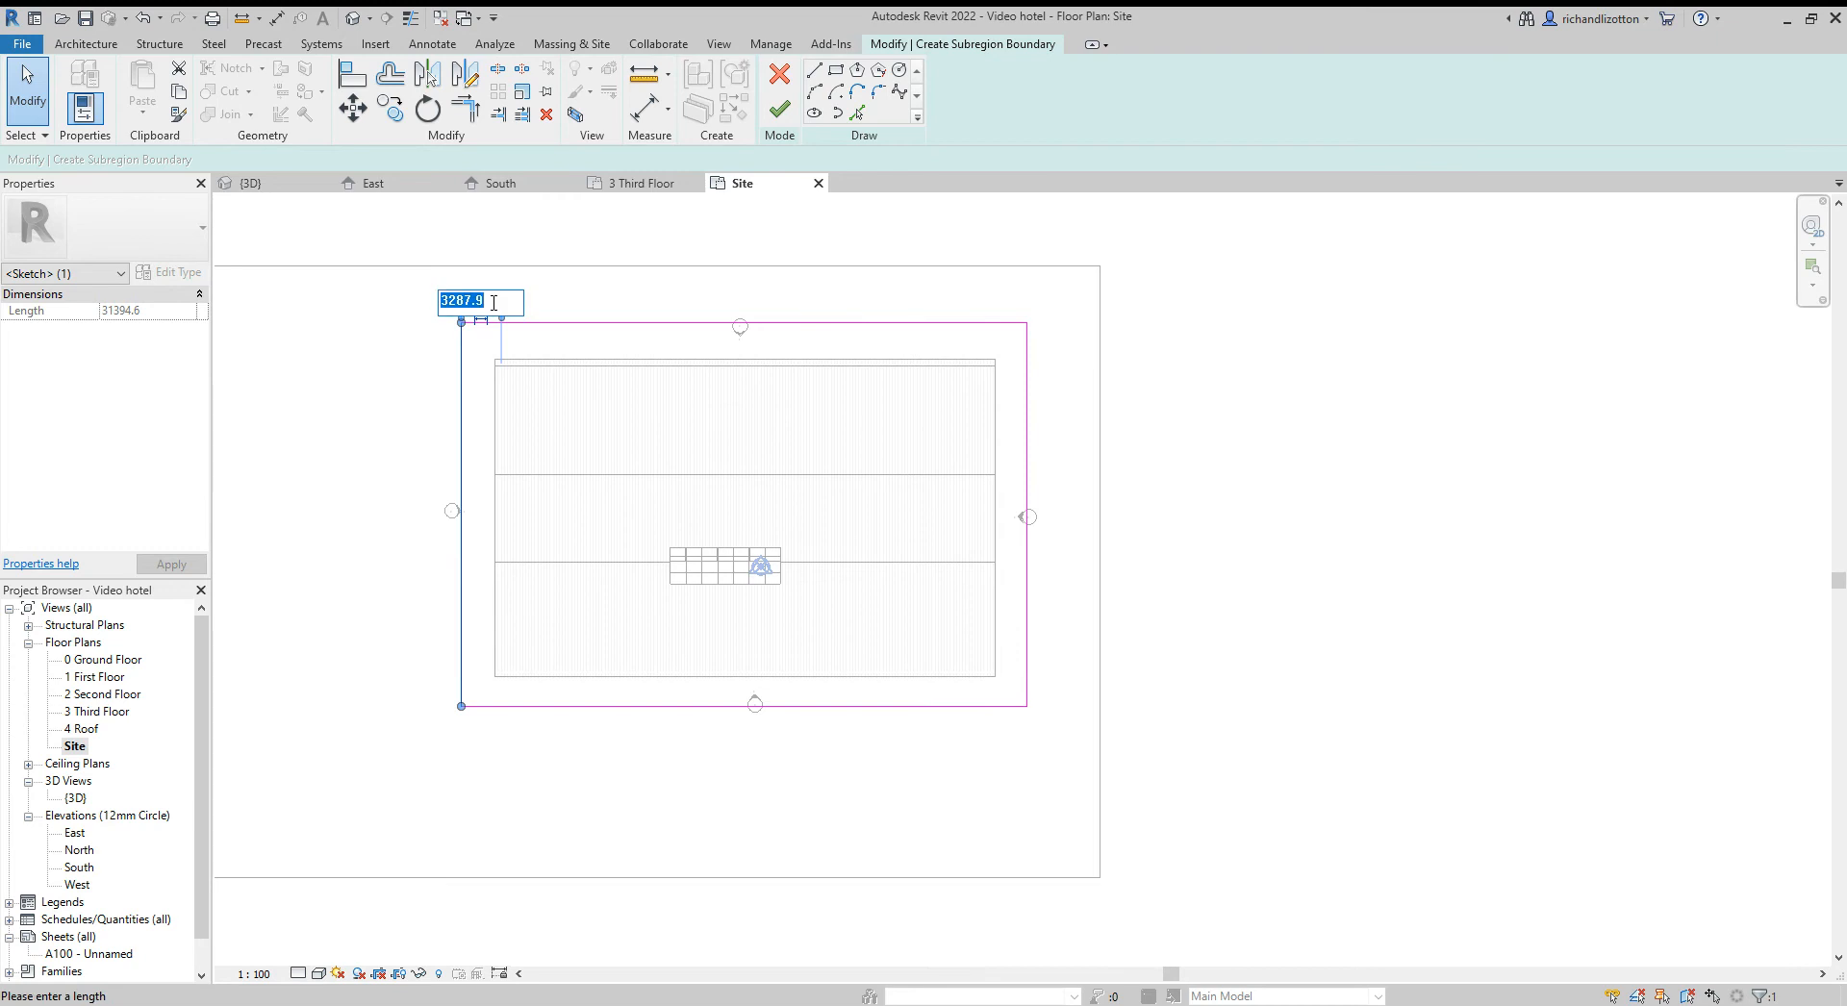
text(3000)
key(Return)
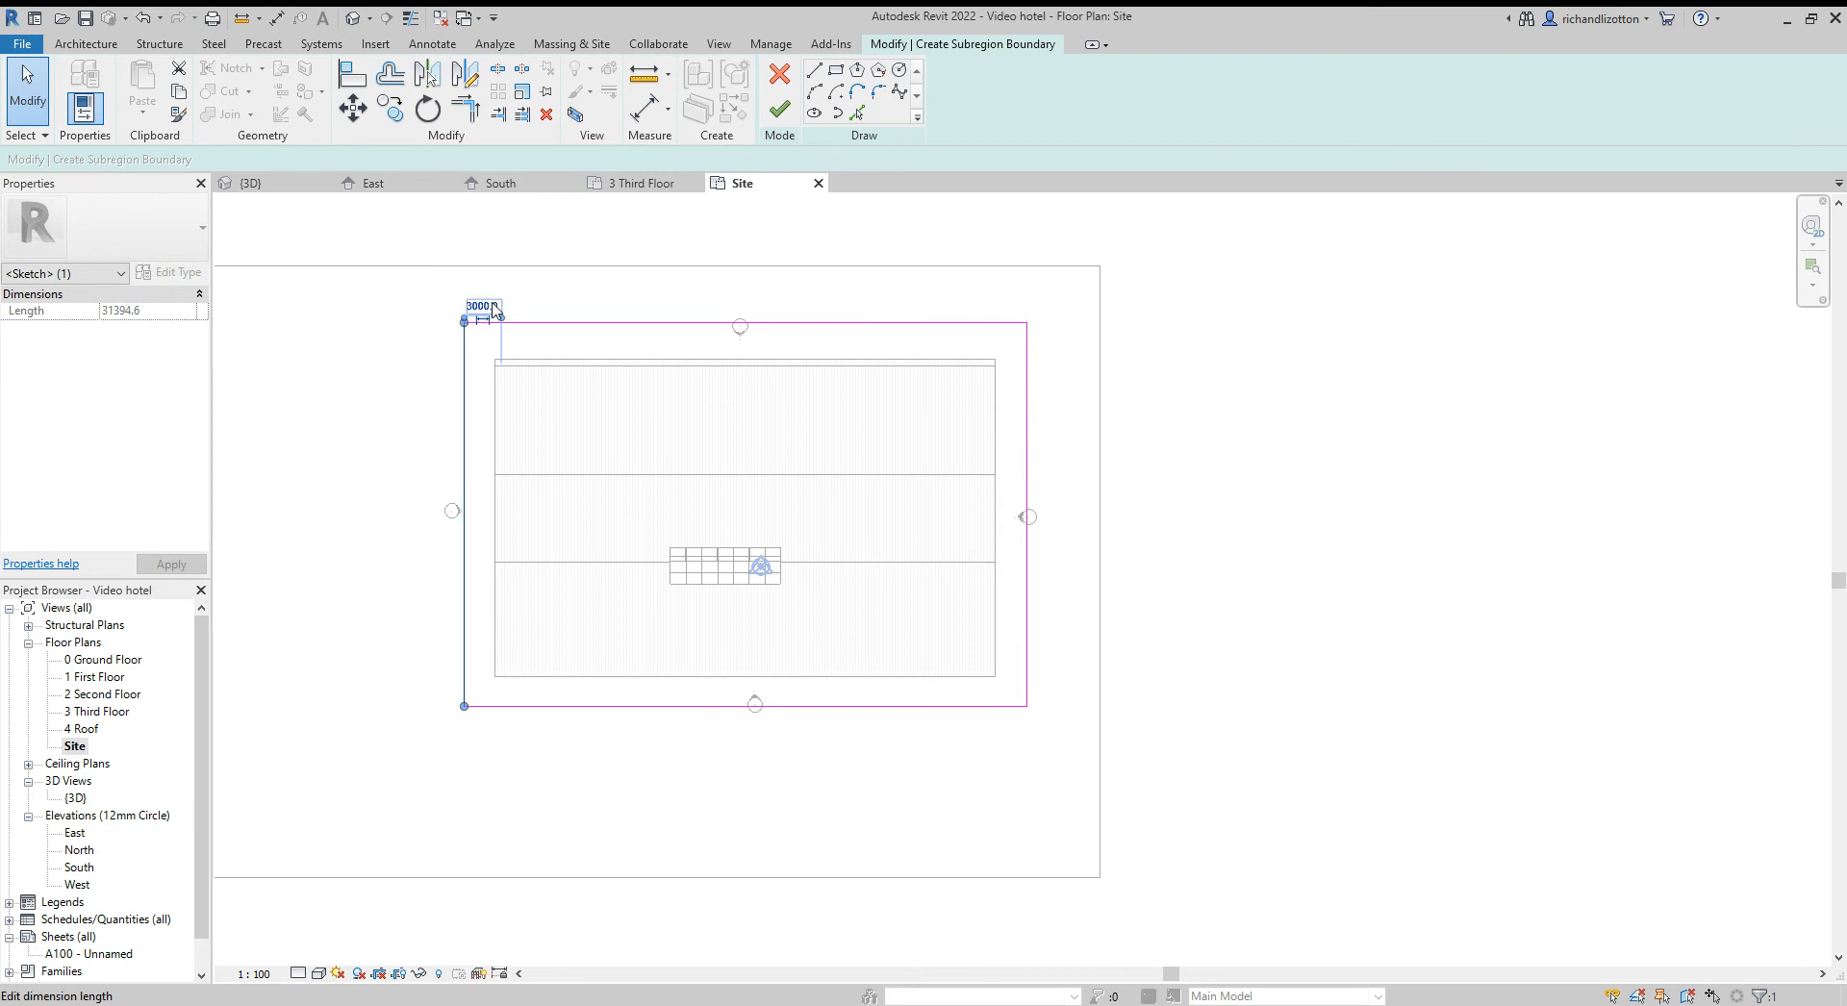
Set the subregion's north edge 3000 mm from the north side of the building
click(528, 322)
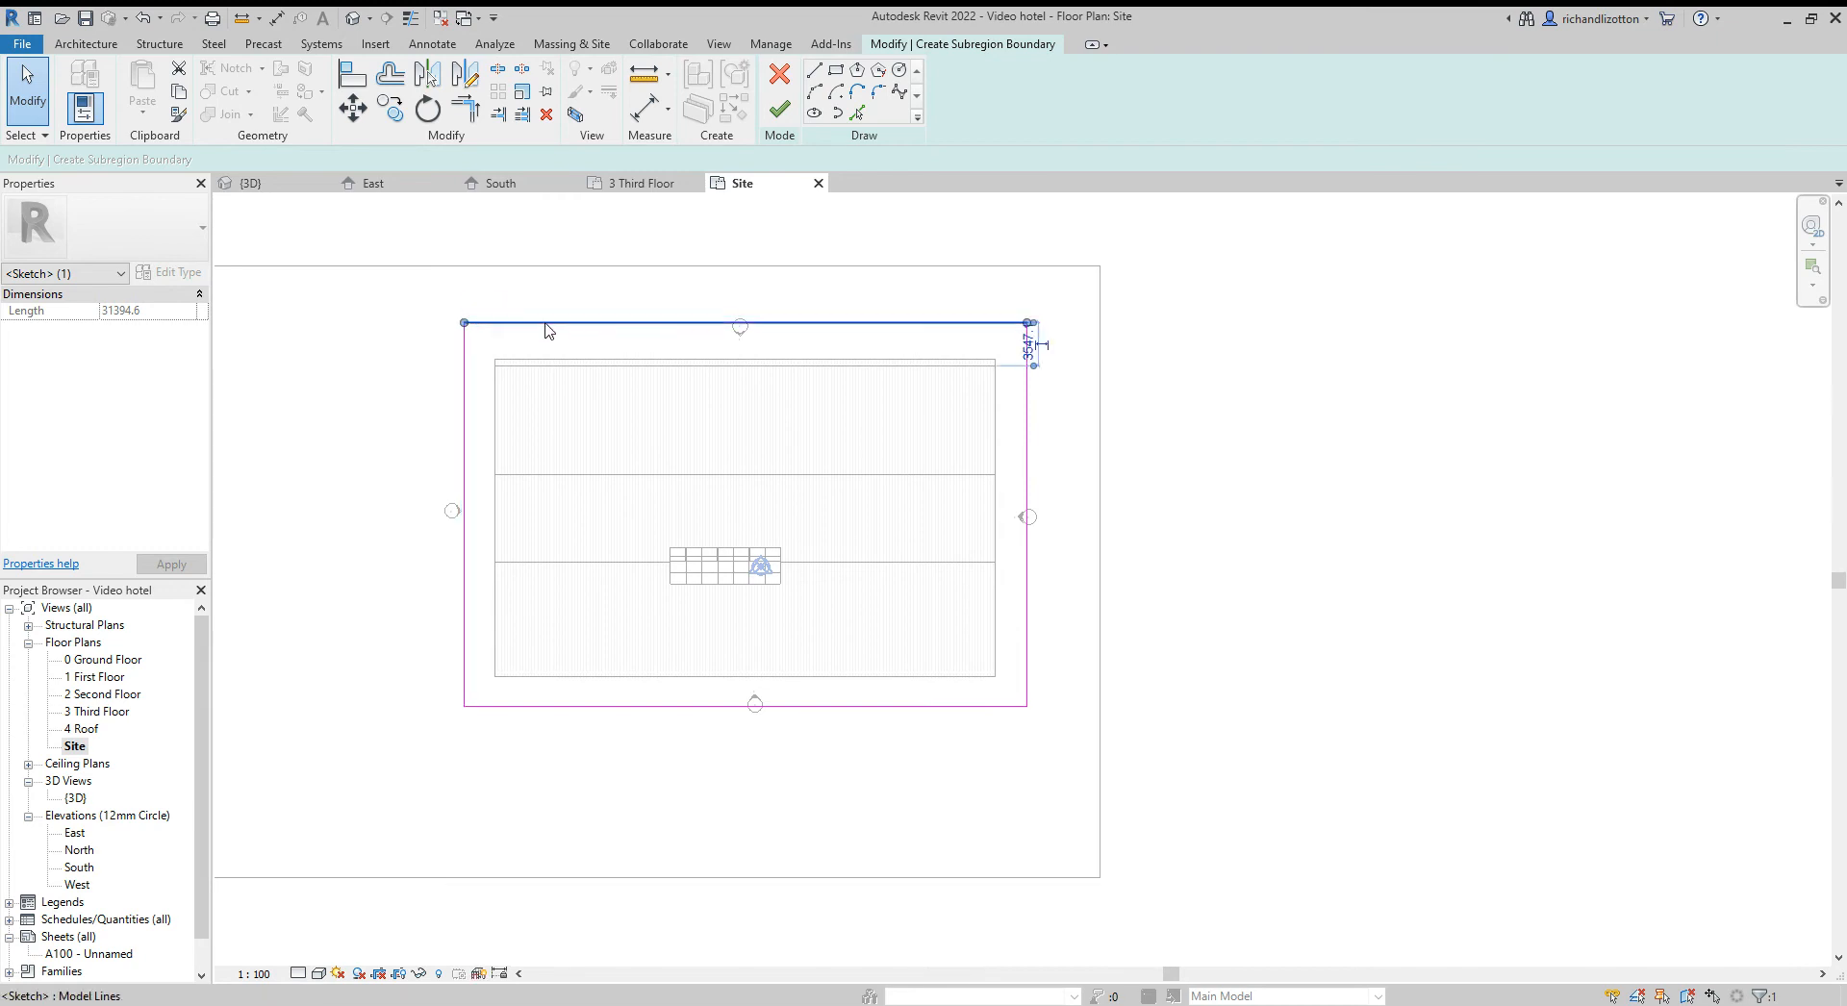
click(1029, 346)
text(3000)
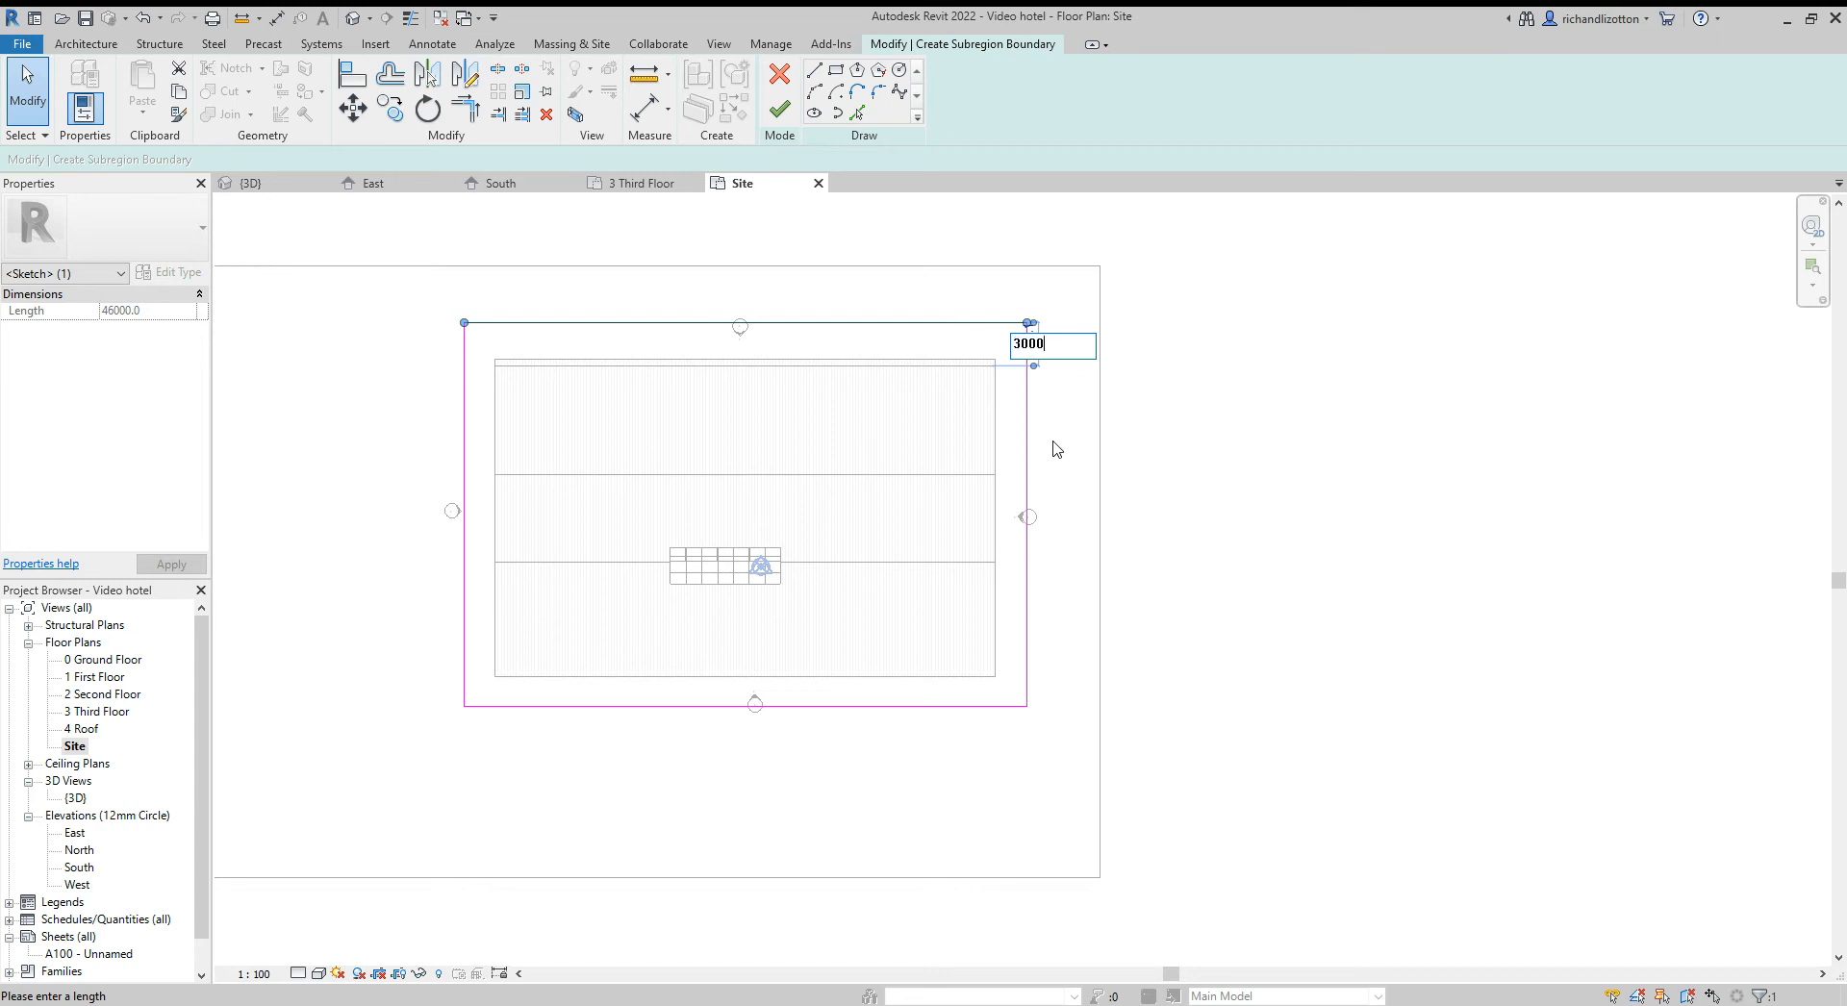
key(Return)
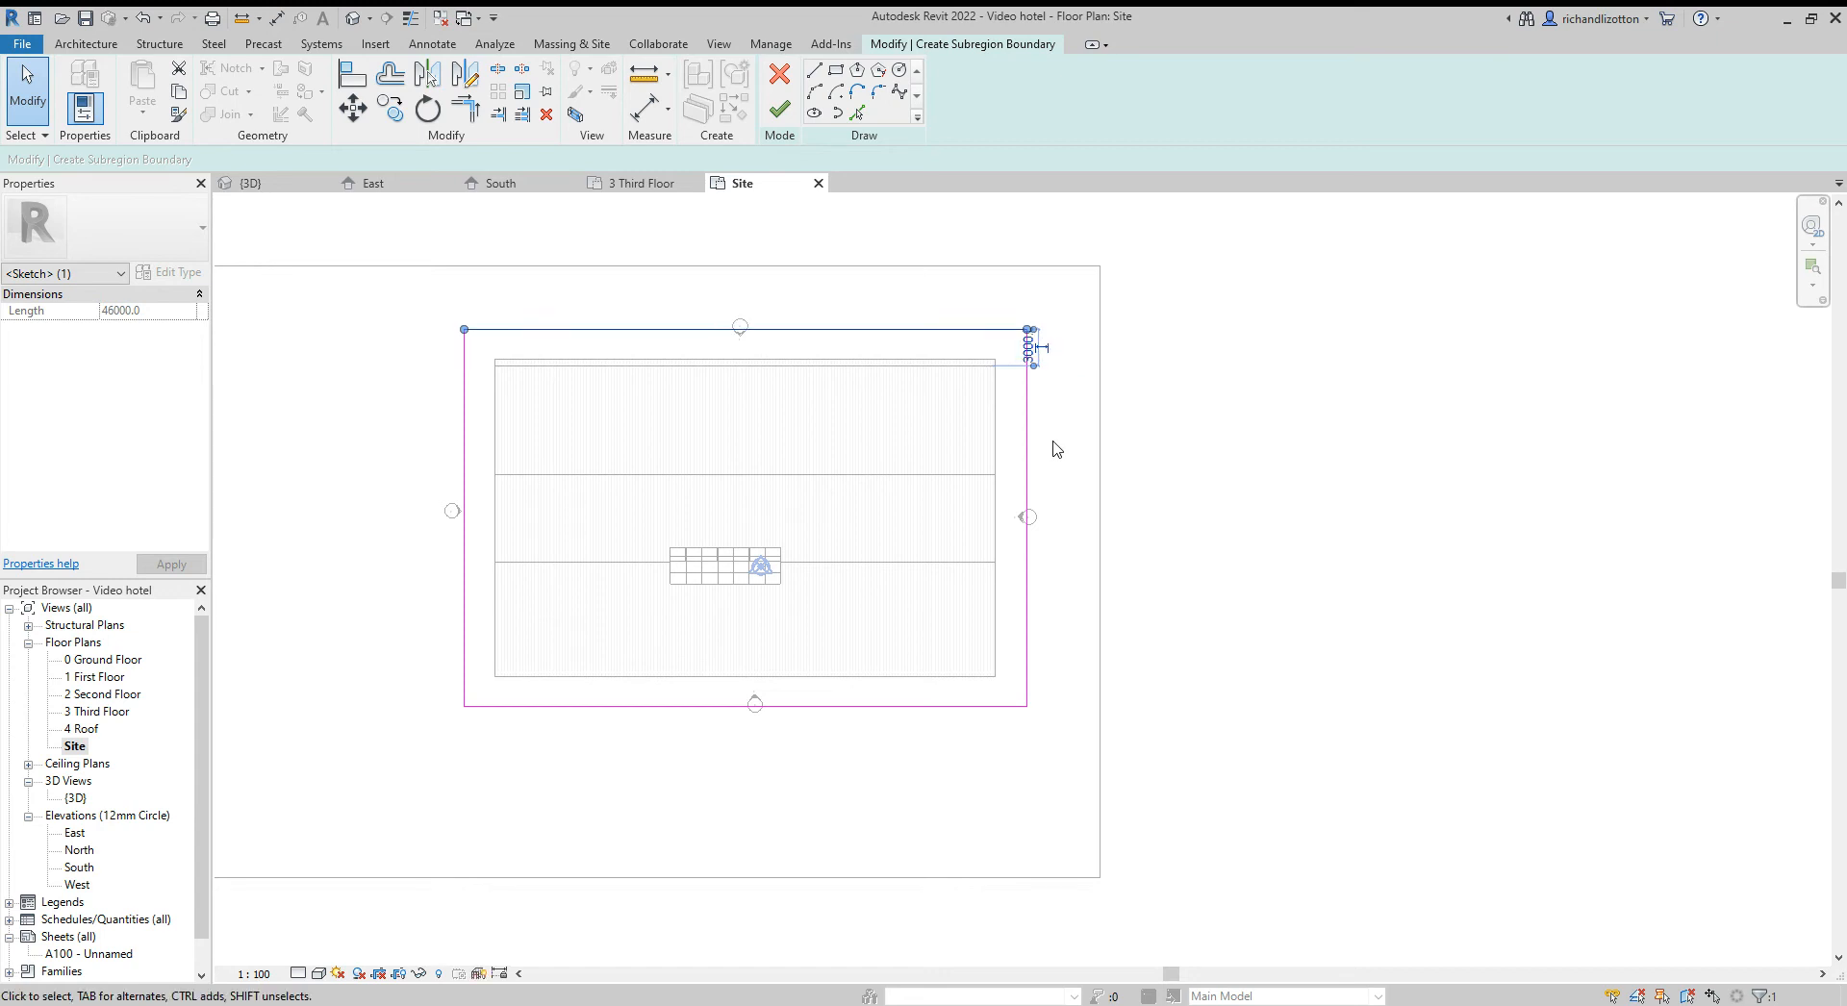
click(1219, 494)
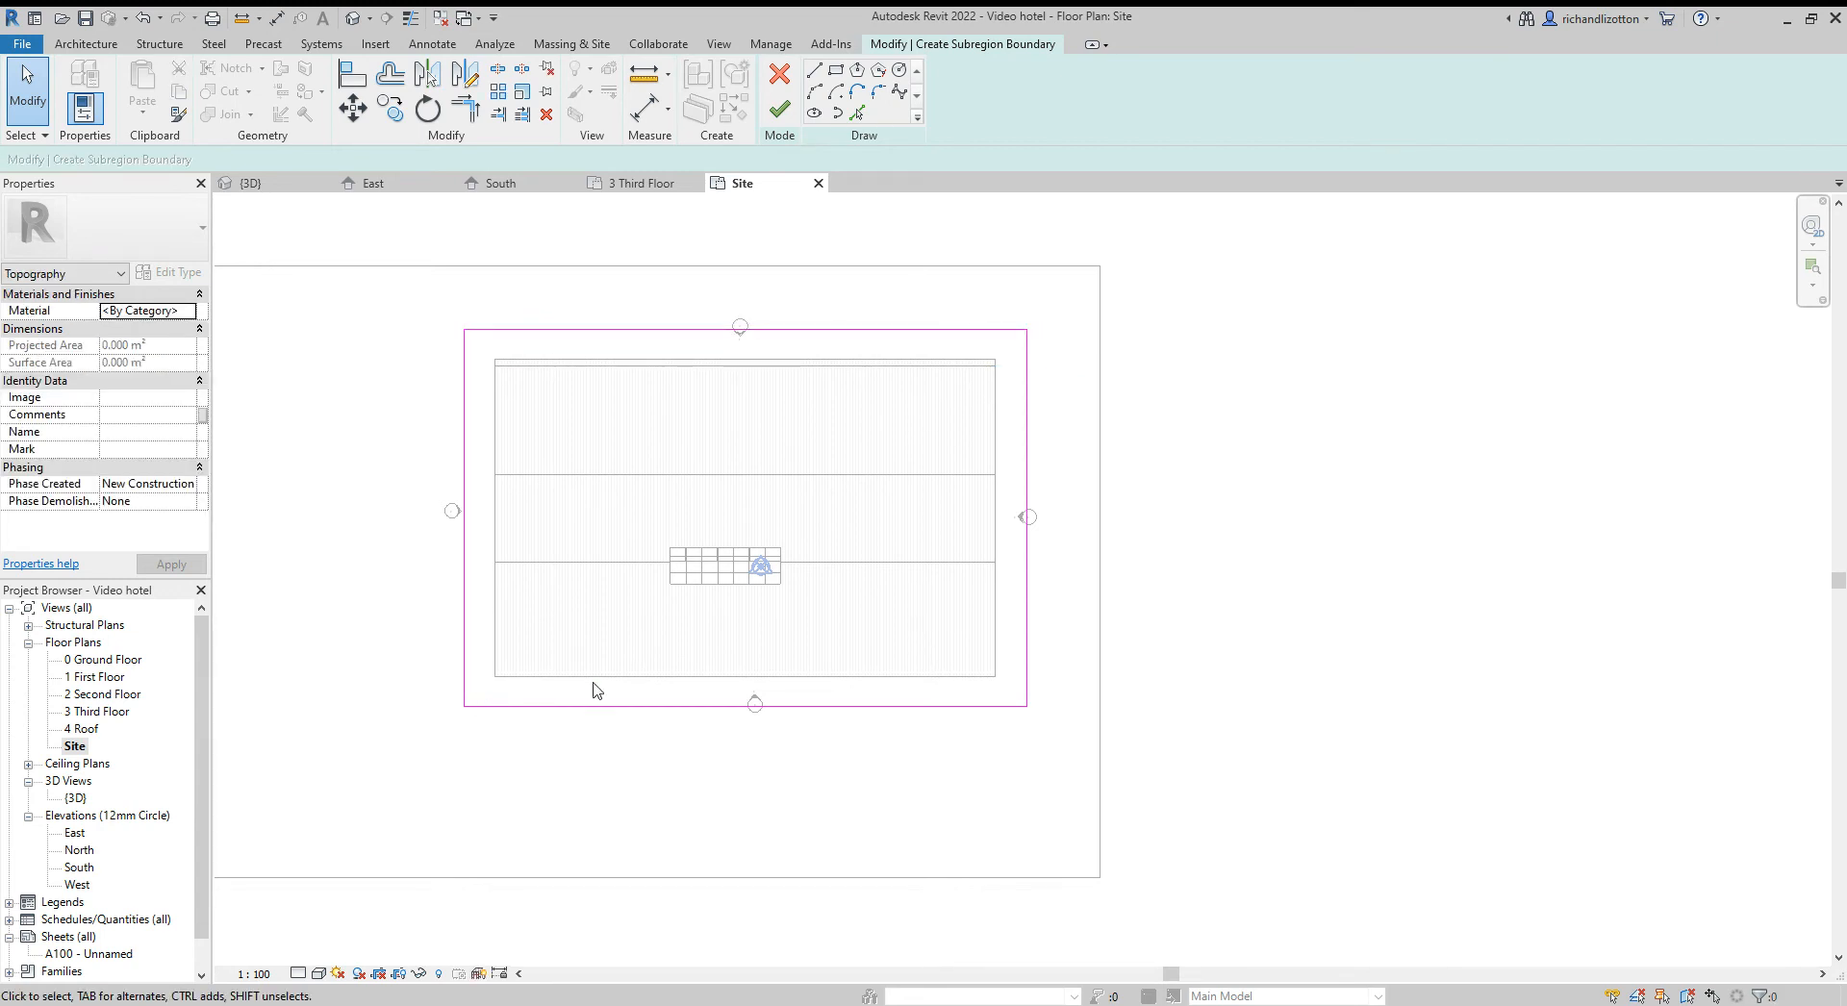
Assign the material Concrete, Cast In Situ to the subregion and finish its boundary sketch
scroll(395, 539, down, 2)
middle_drag(395, 540, 823, 566)
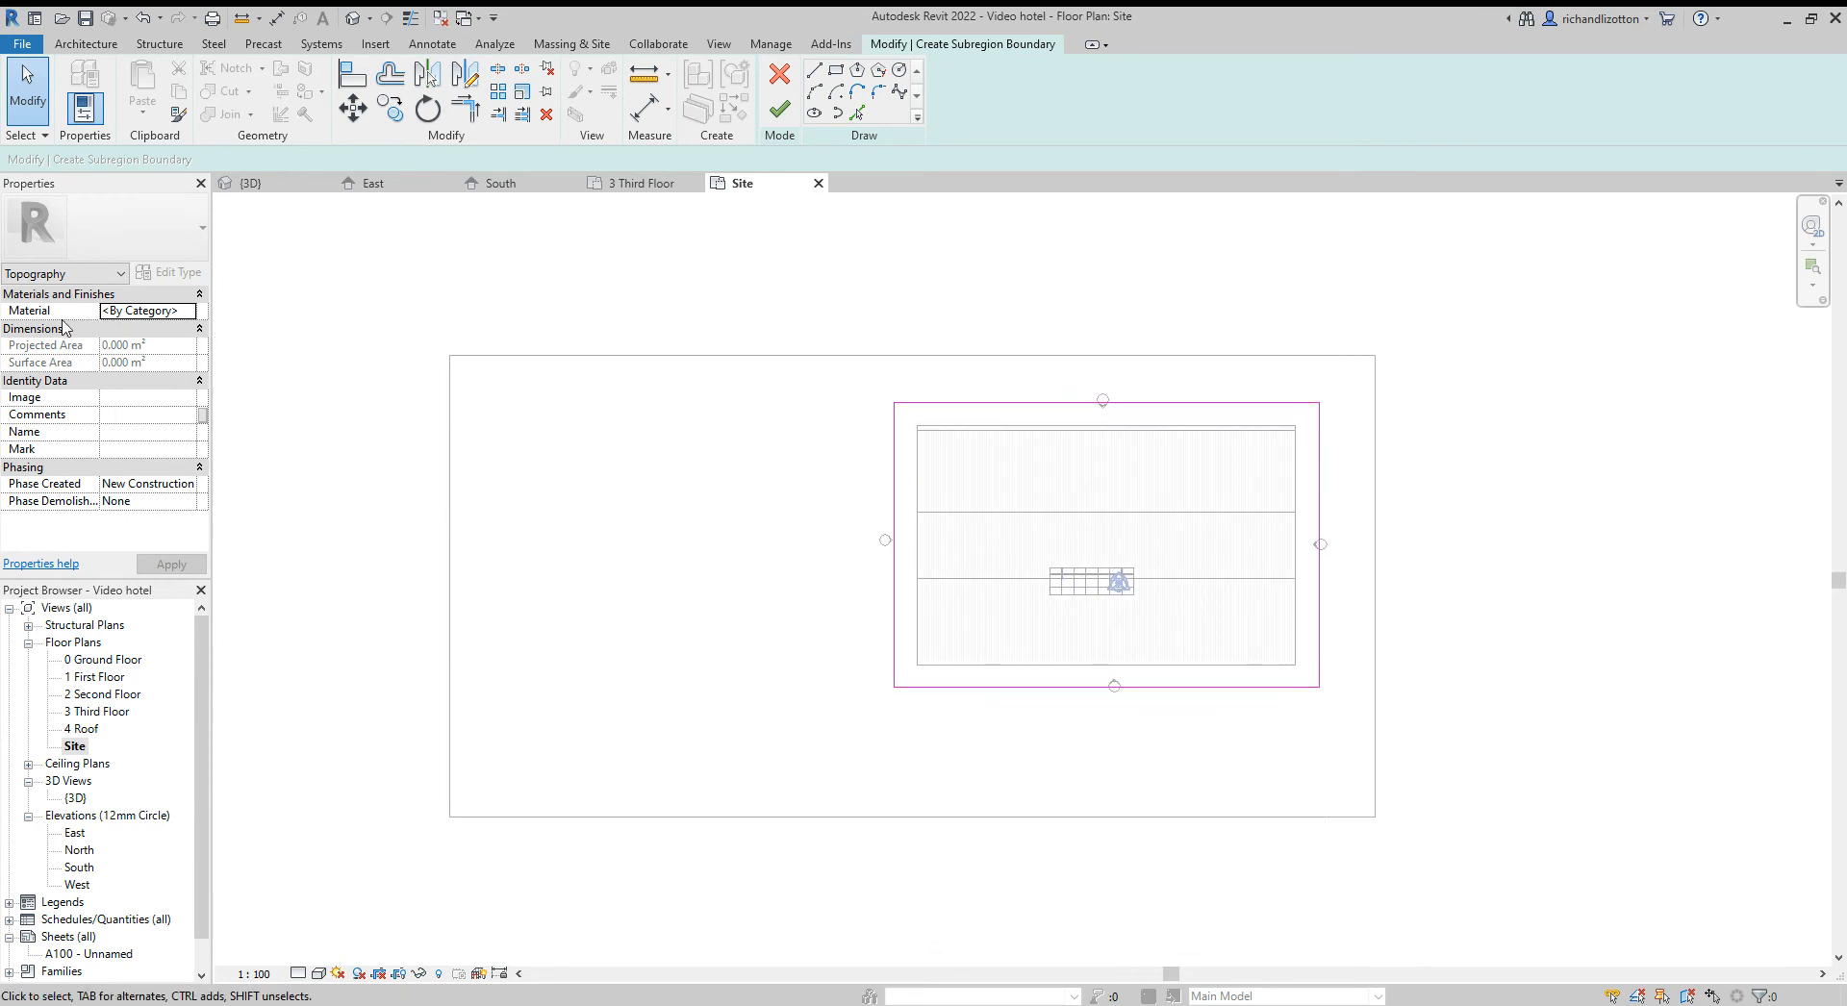
click(183, 310)
click(188, 311)
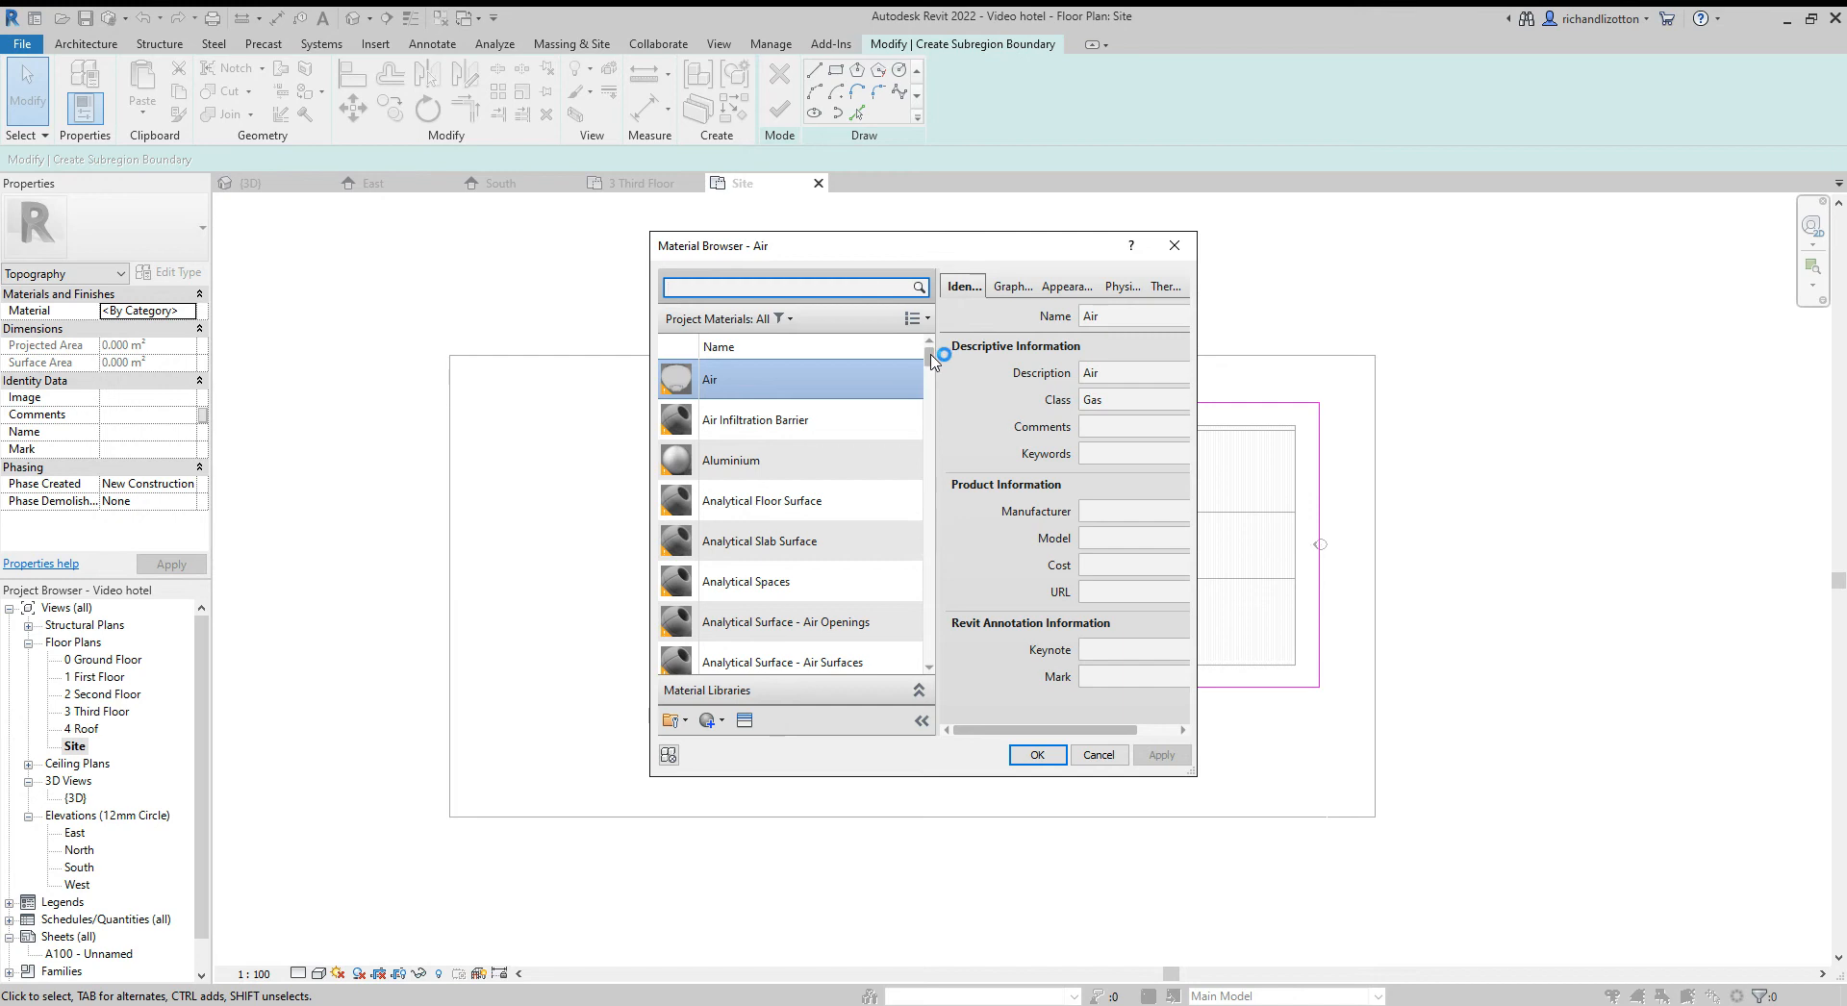
drag(931, 362, 943, 448)
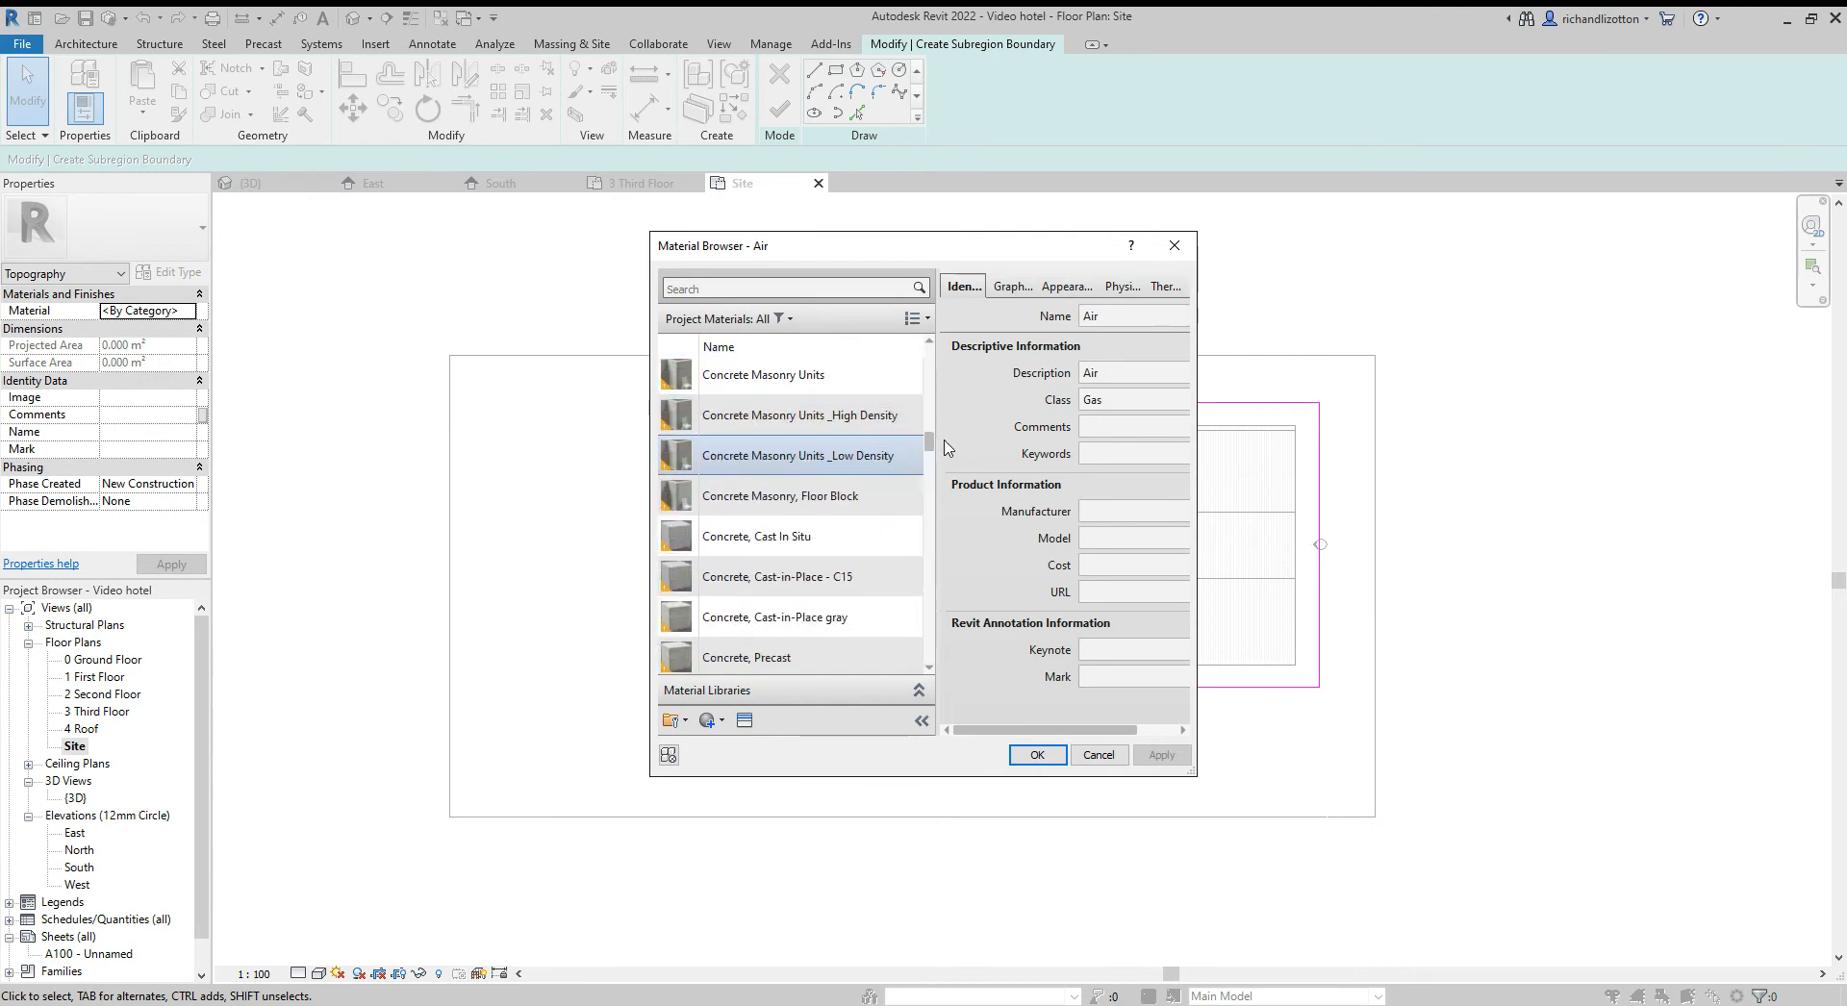
click(868, 543)
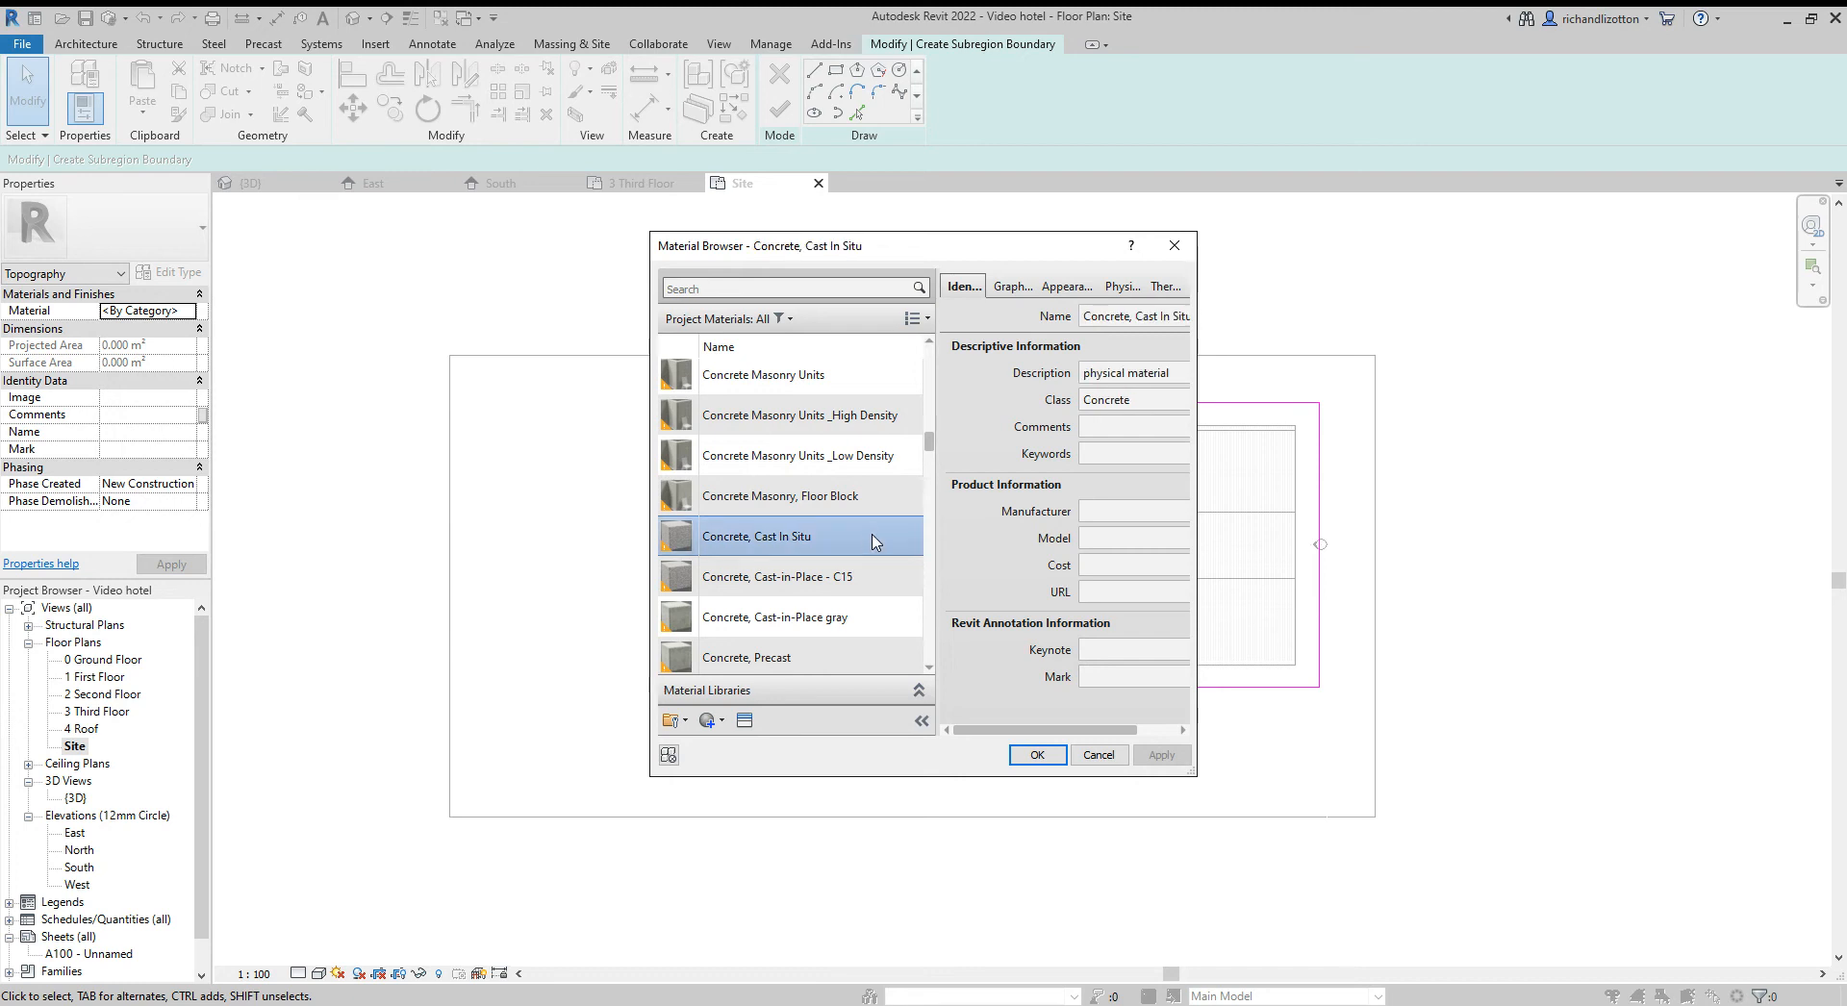
click(1035, 755)
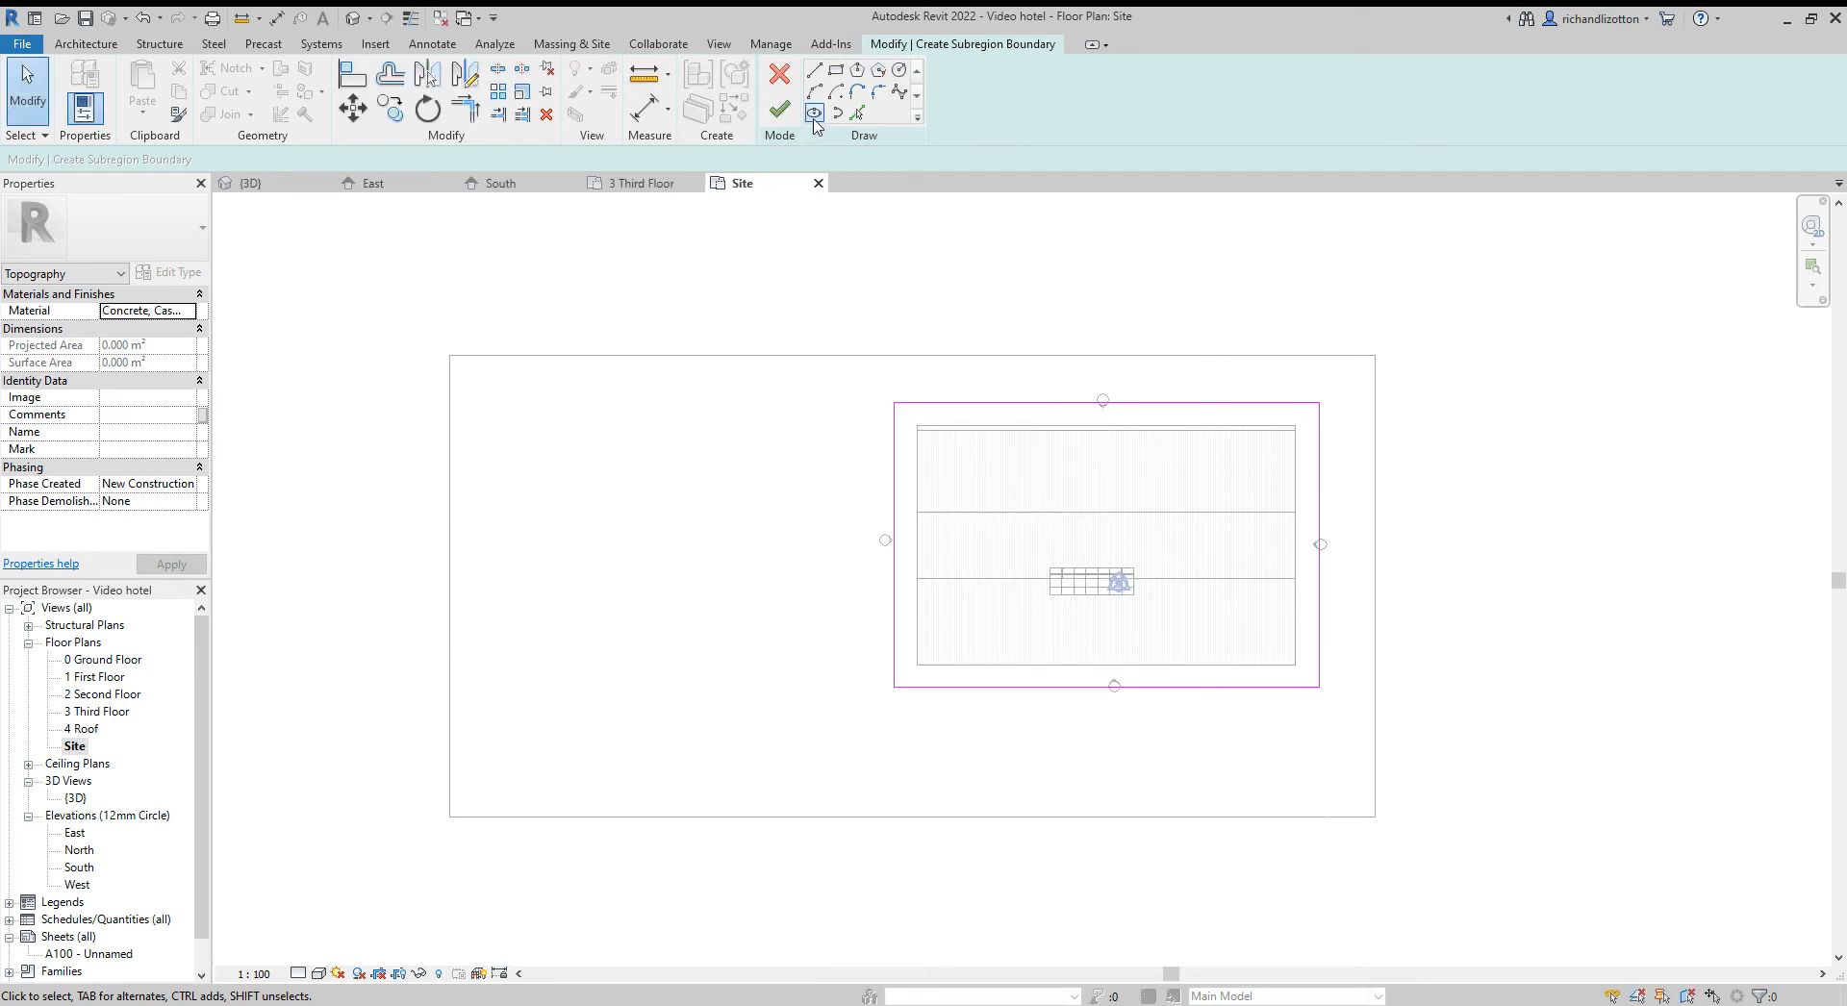
click(780, 112)
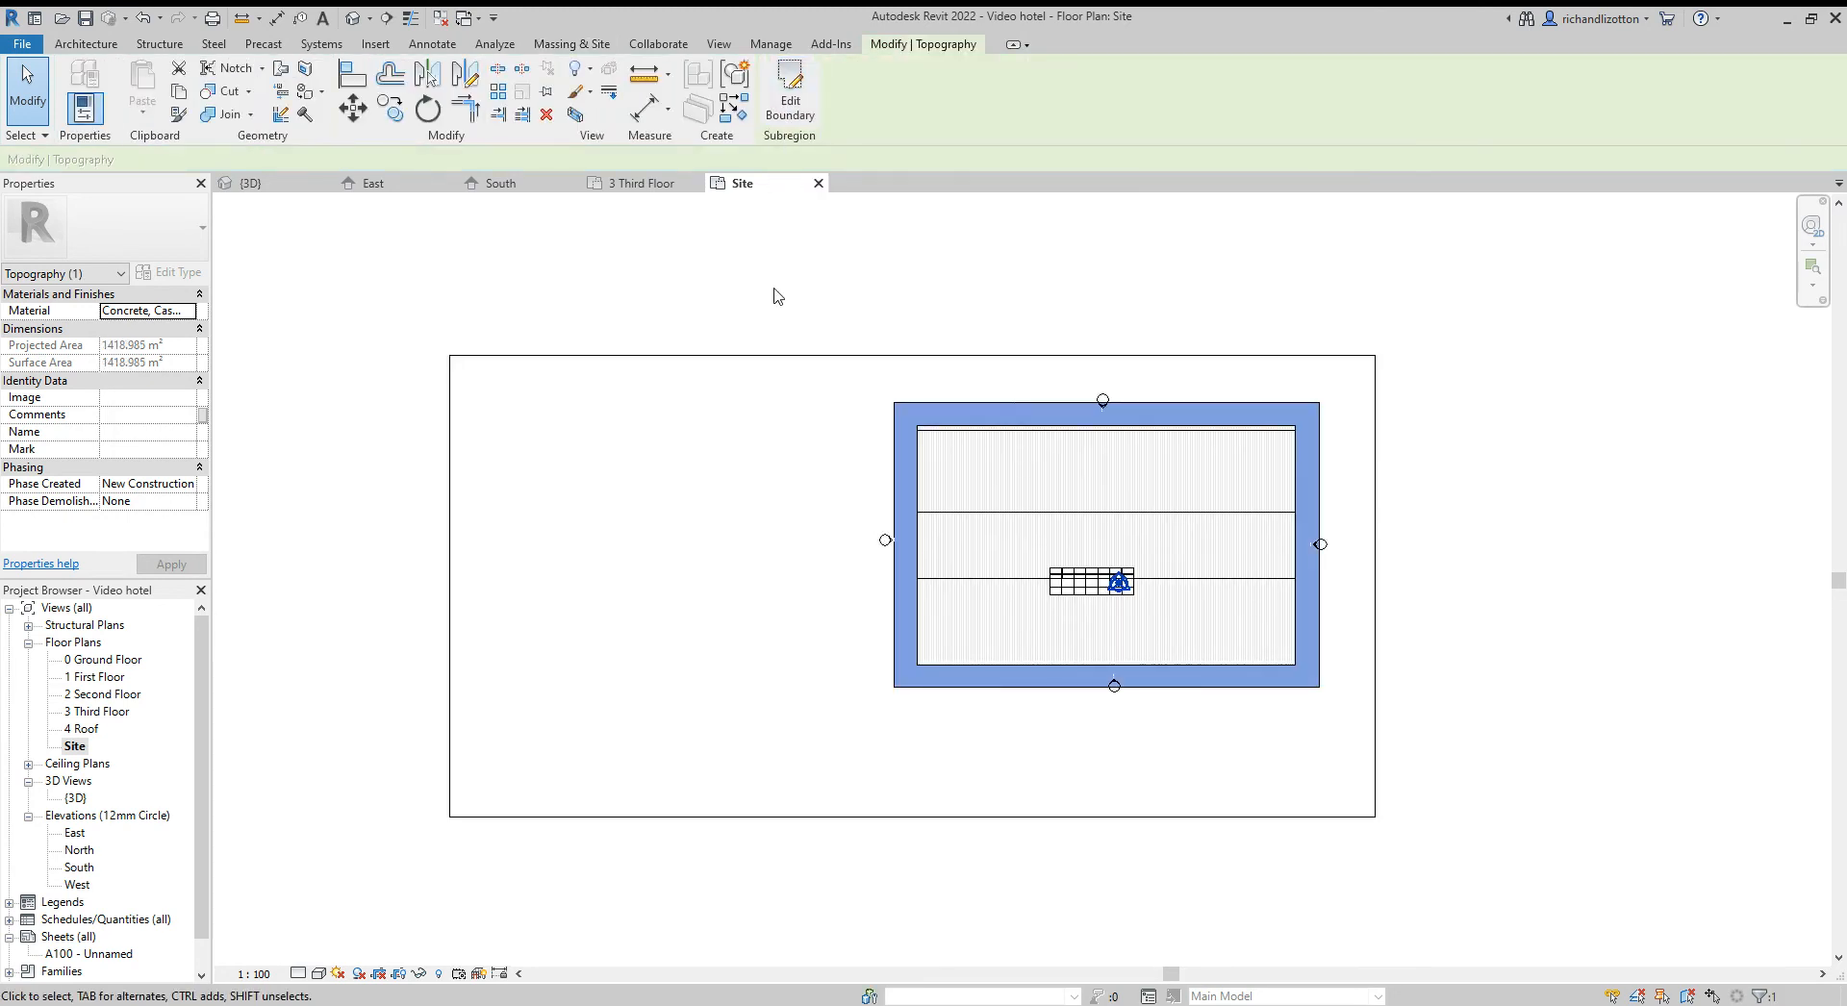
Examine the concrete subregion around the building in the 3D view from several angles
click(272, 186)
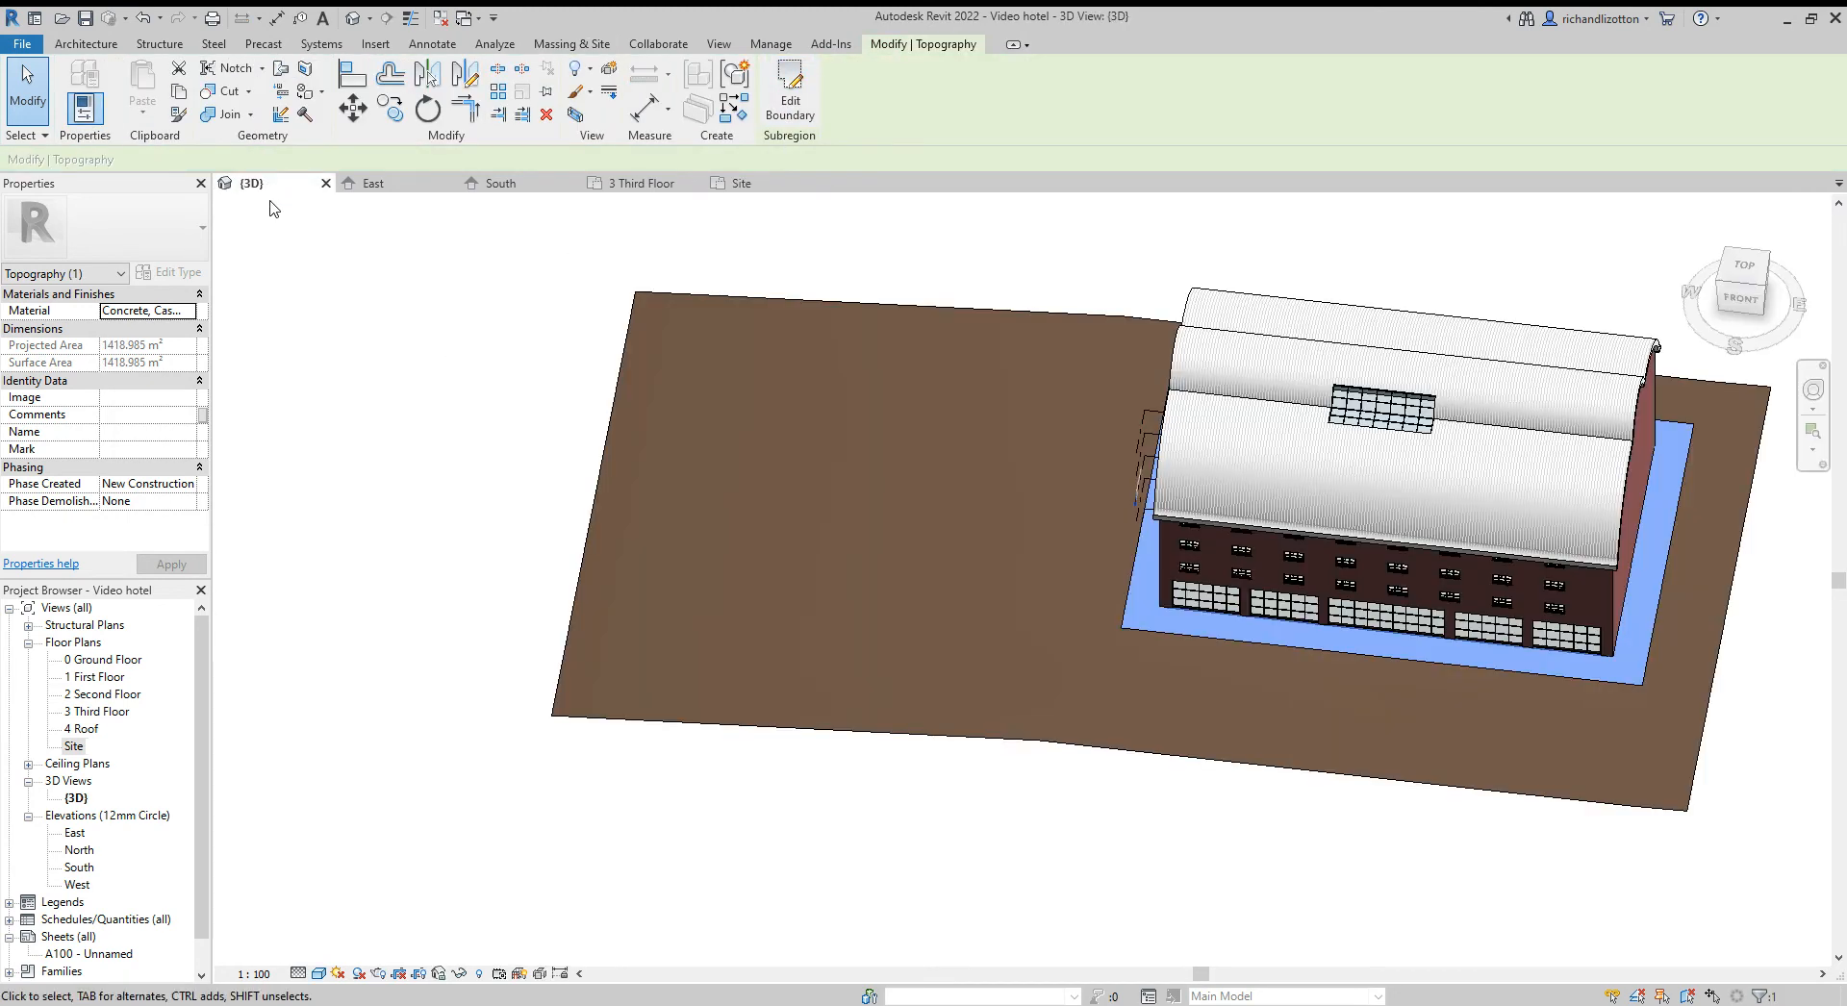
middle_drag(723, 581, 373, 569)
click(1432, 556)
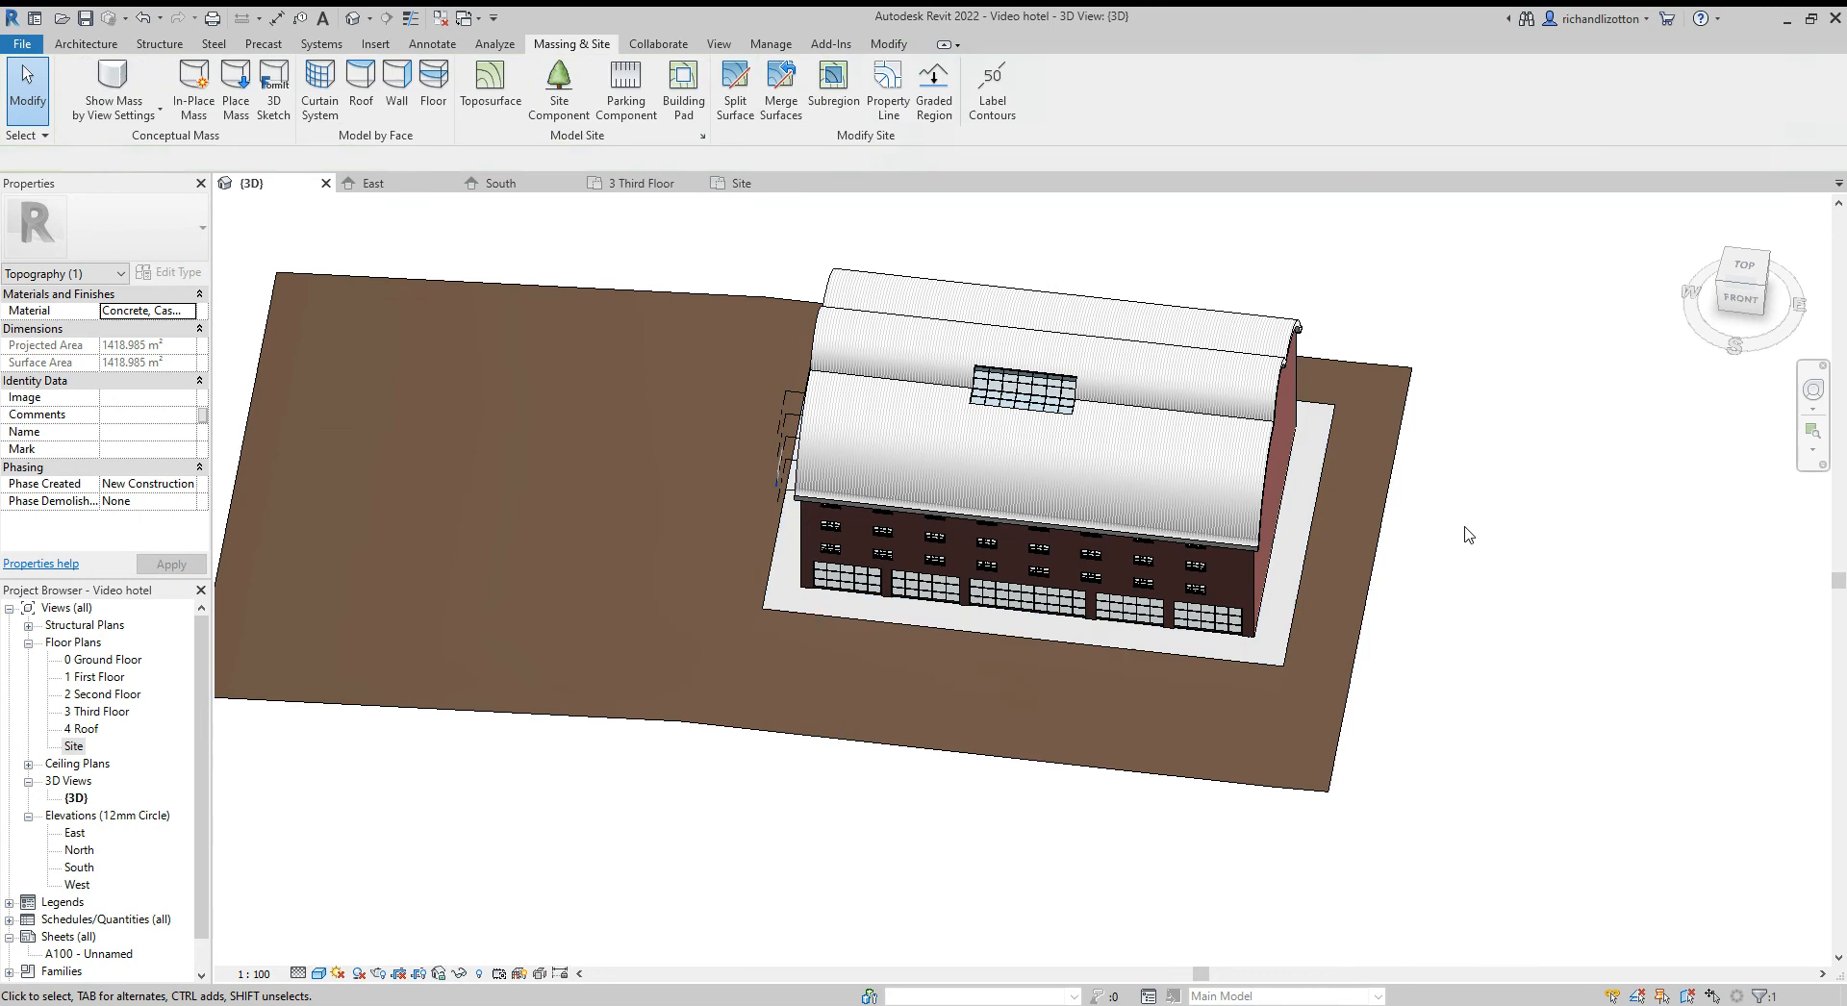
shift+middle_drag(1498, 724, 1064, 693)
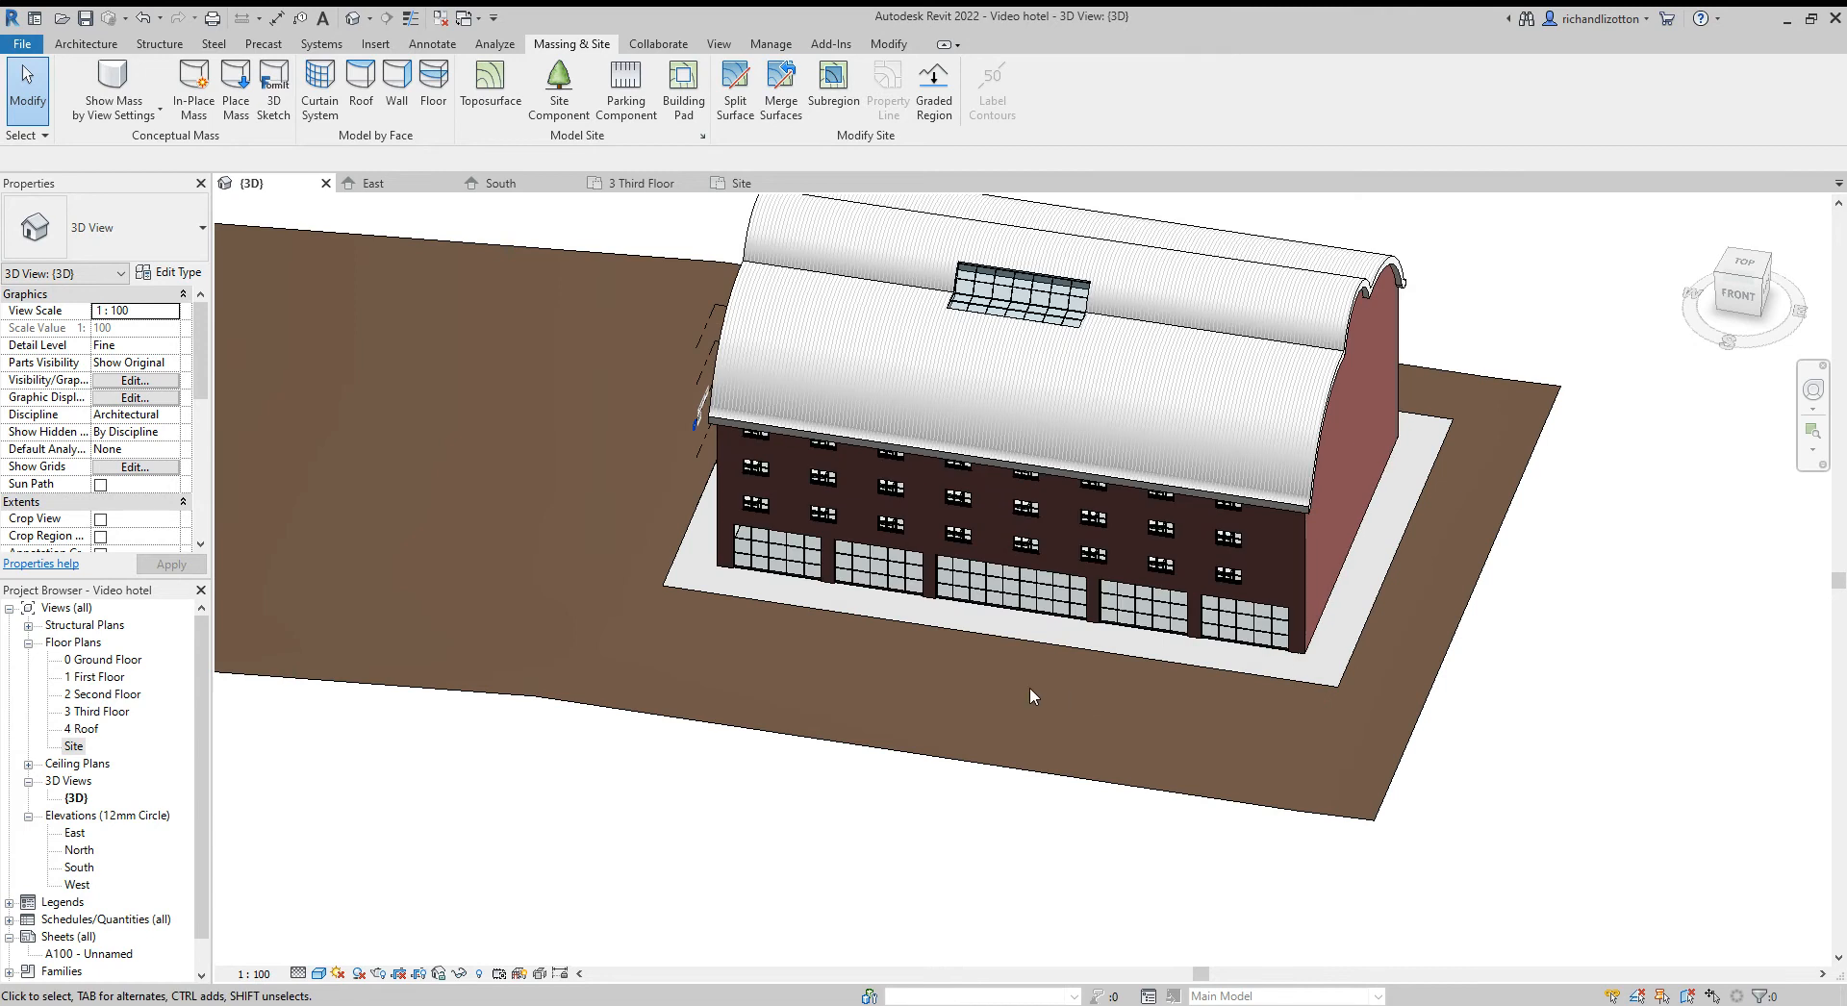
shift+middle_drag(998, 703, 1027, 755)
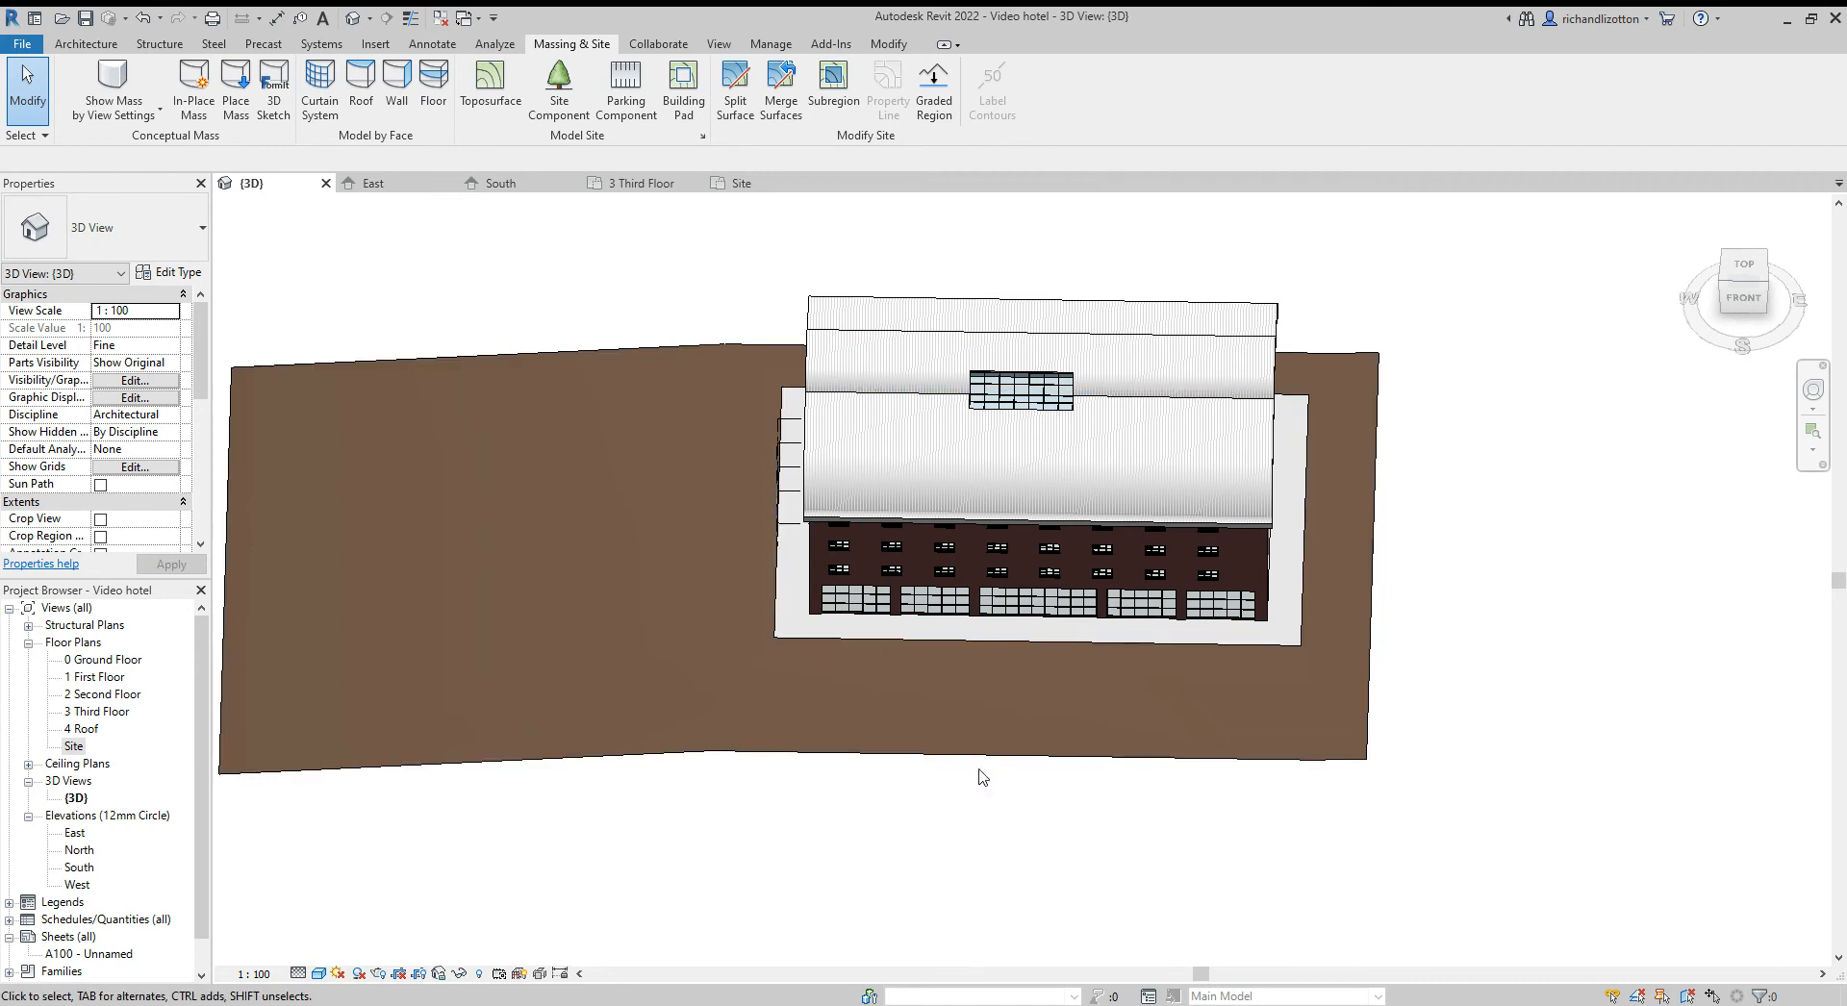
scroll(981, 777, up, 3)
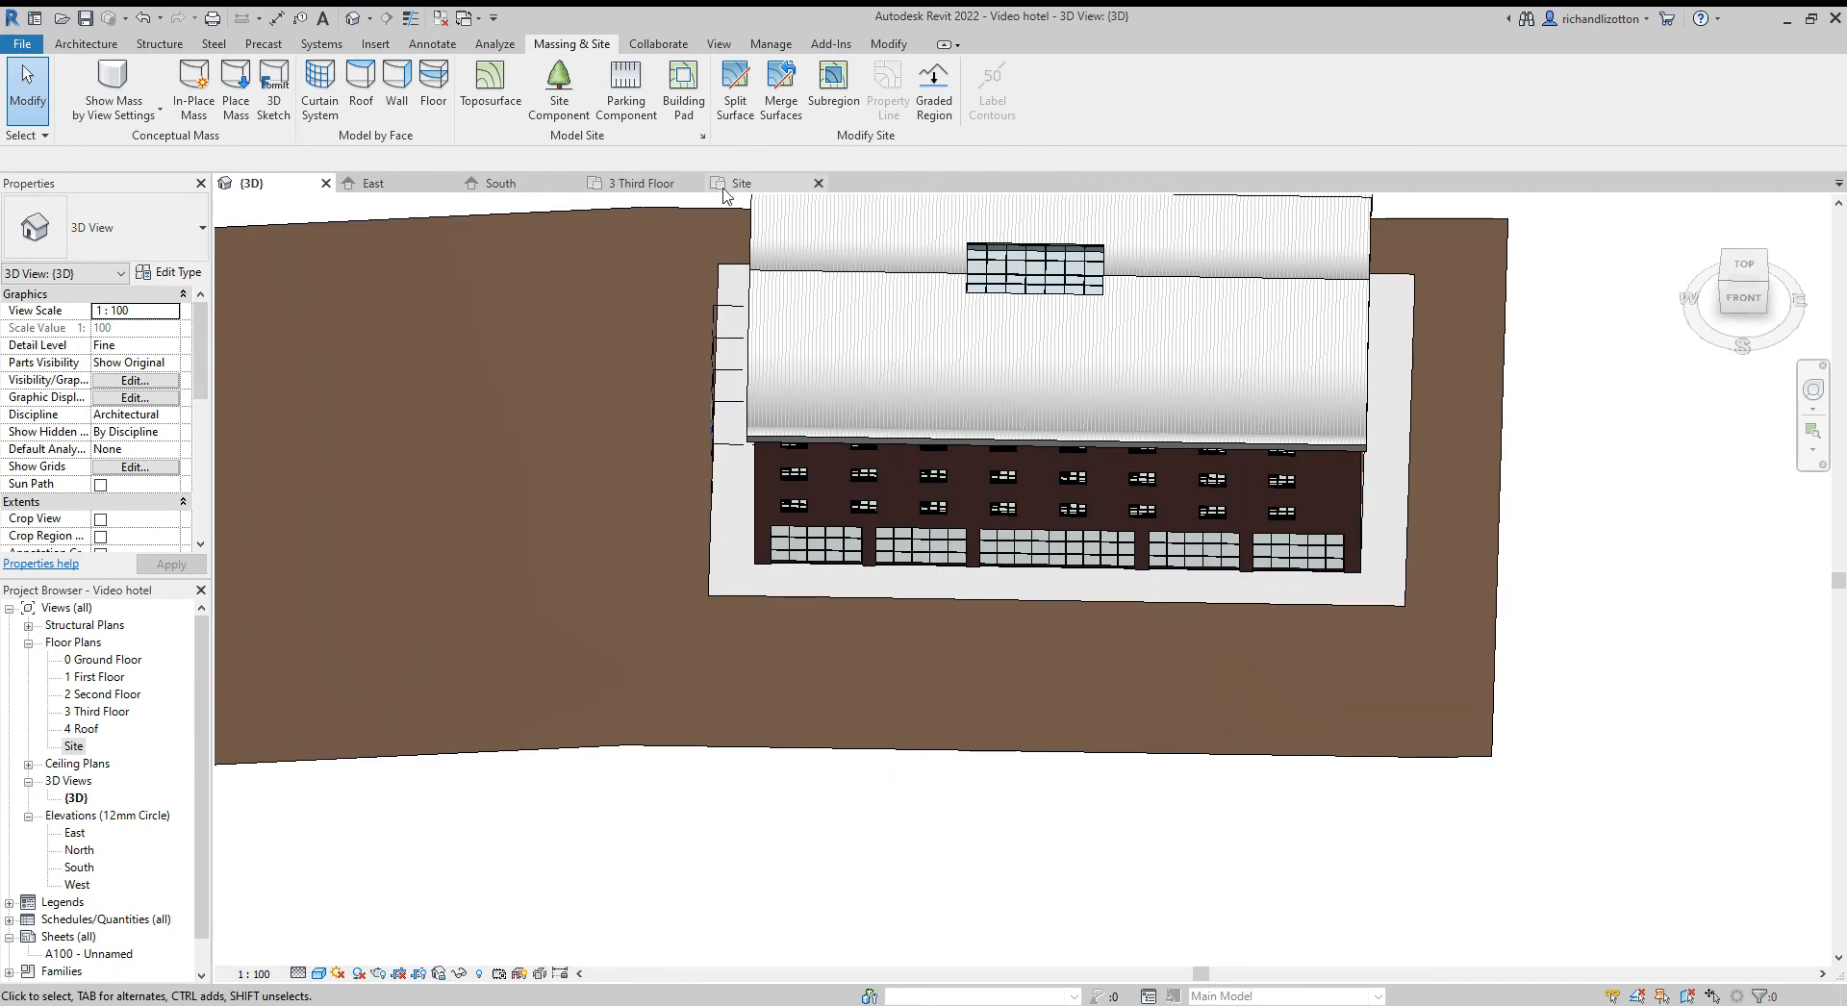
Start a subregion in the Site plan and sketch a rectangle about 46000 by 5342 mm against the south edge of the concrete surround
click(765, 183)
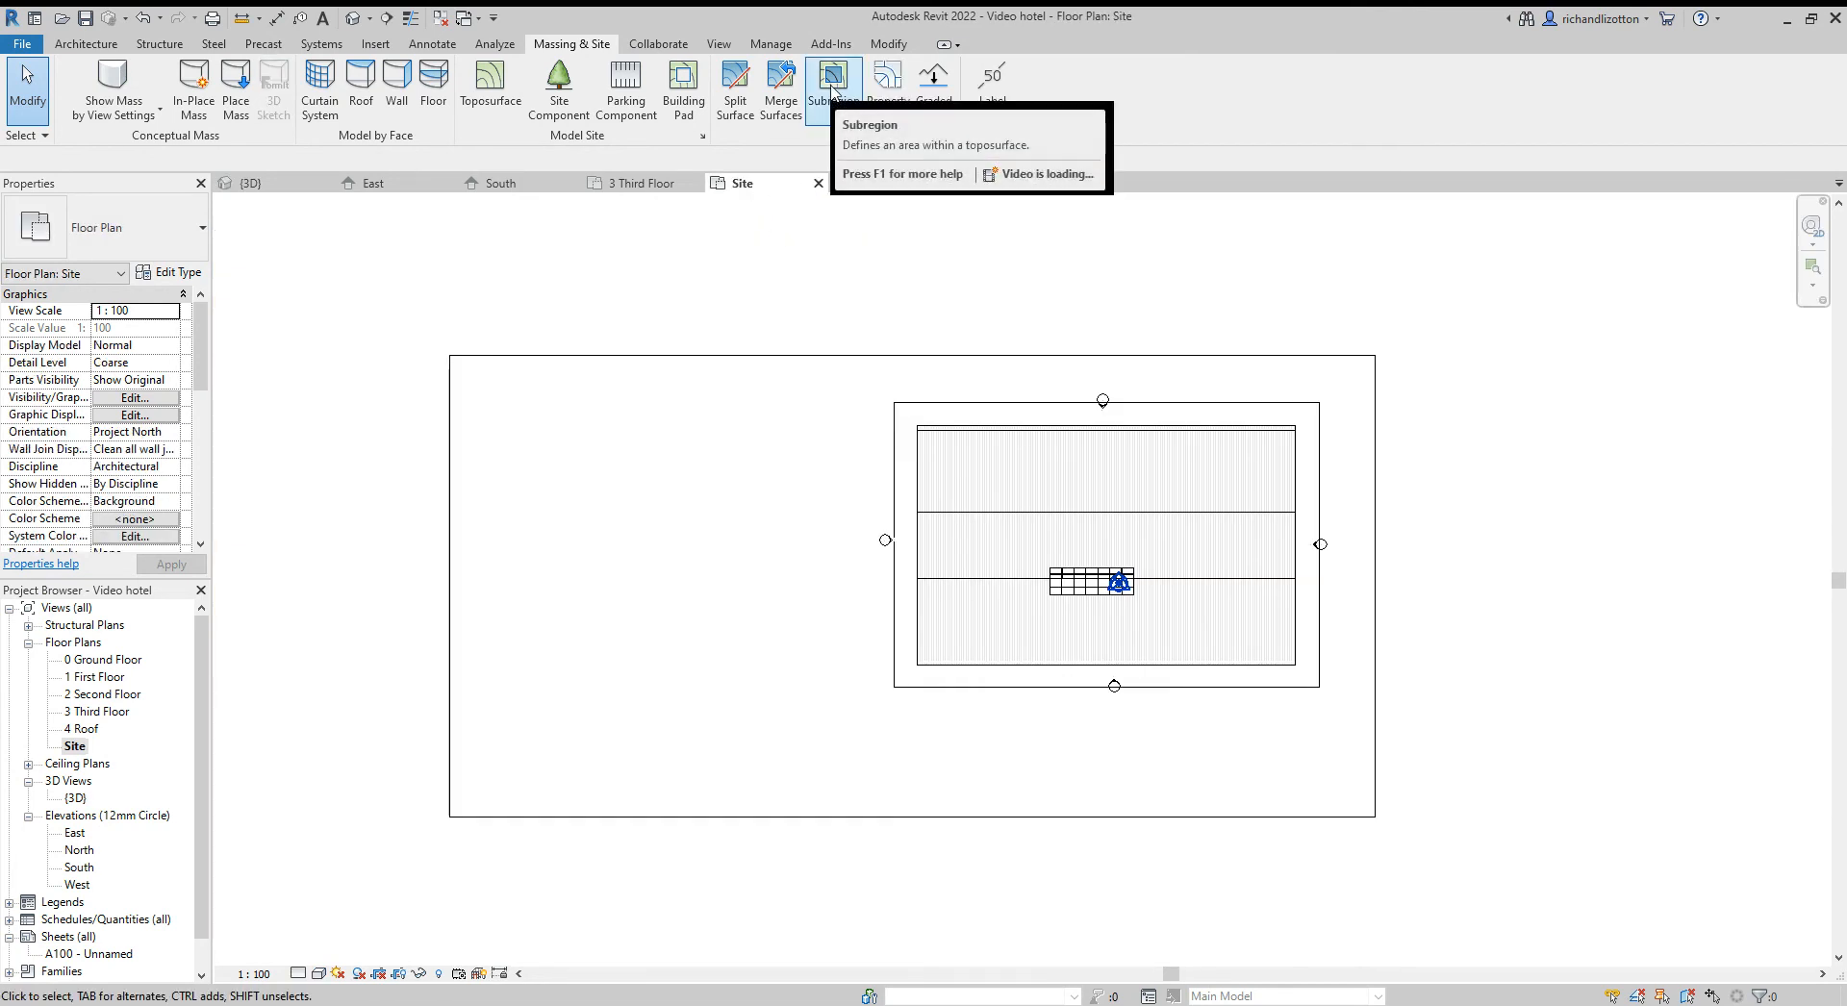
click(833, 91)
scroll(1205, 861, up, 2)
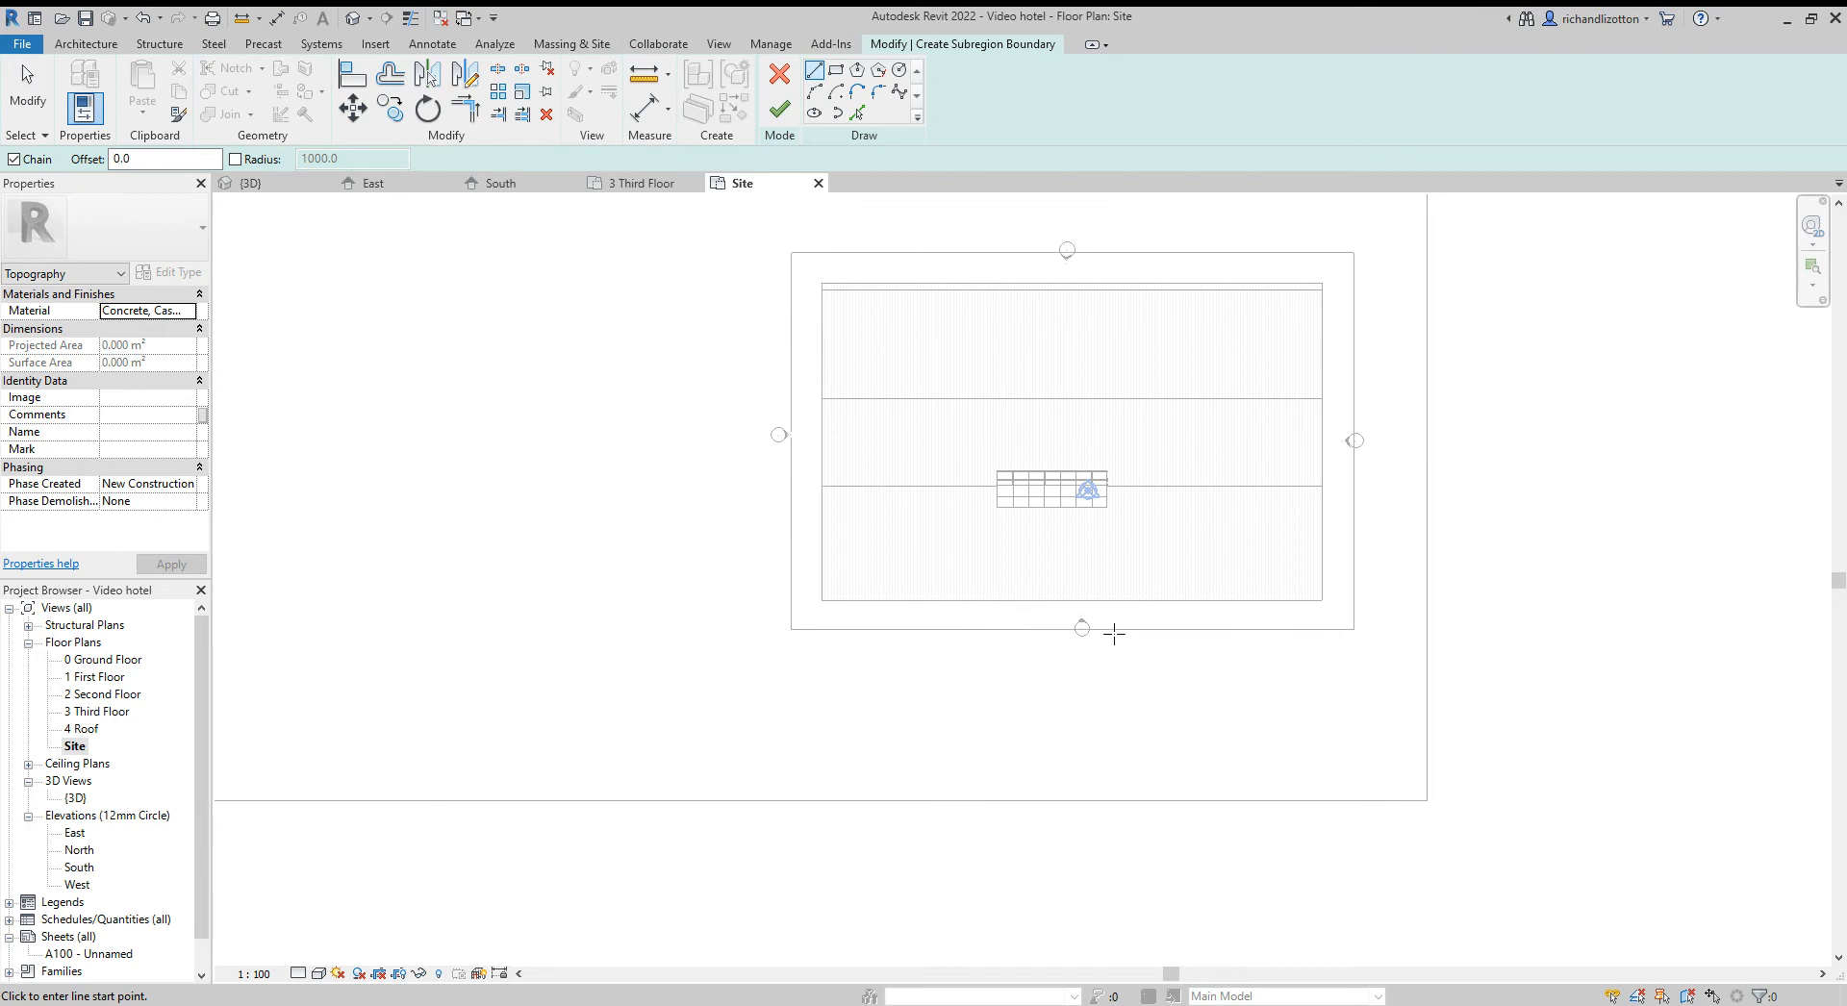
click(791, 630)
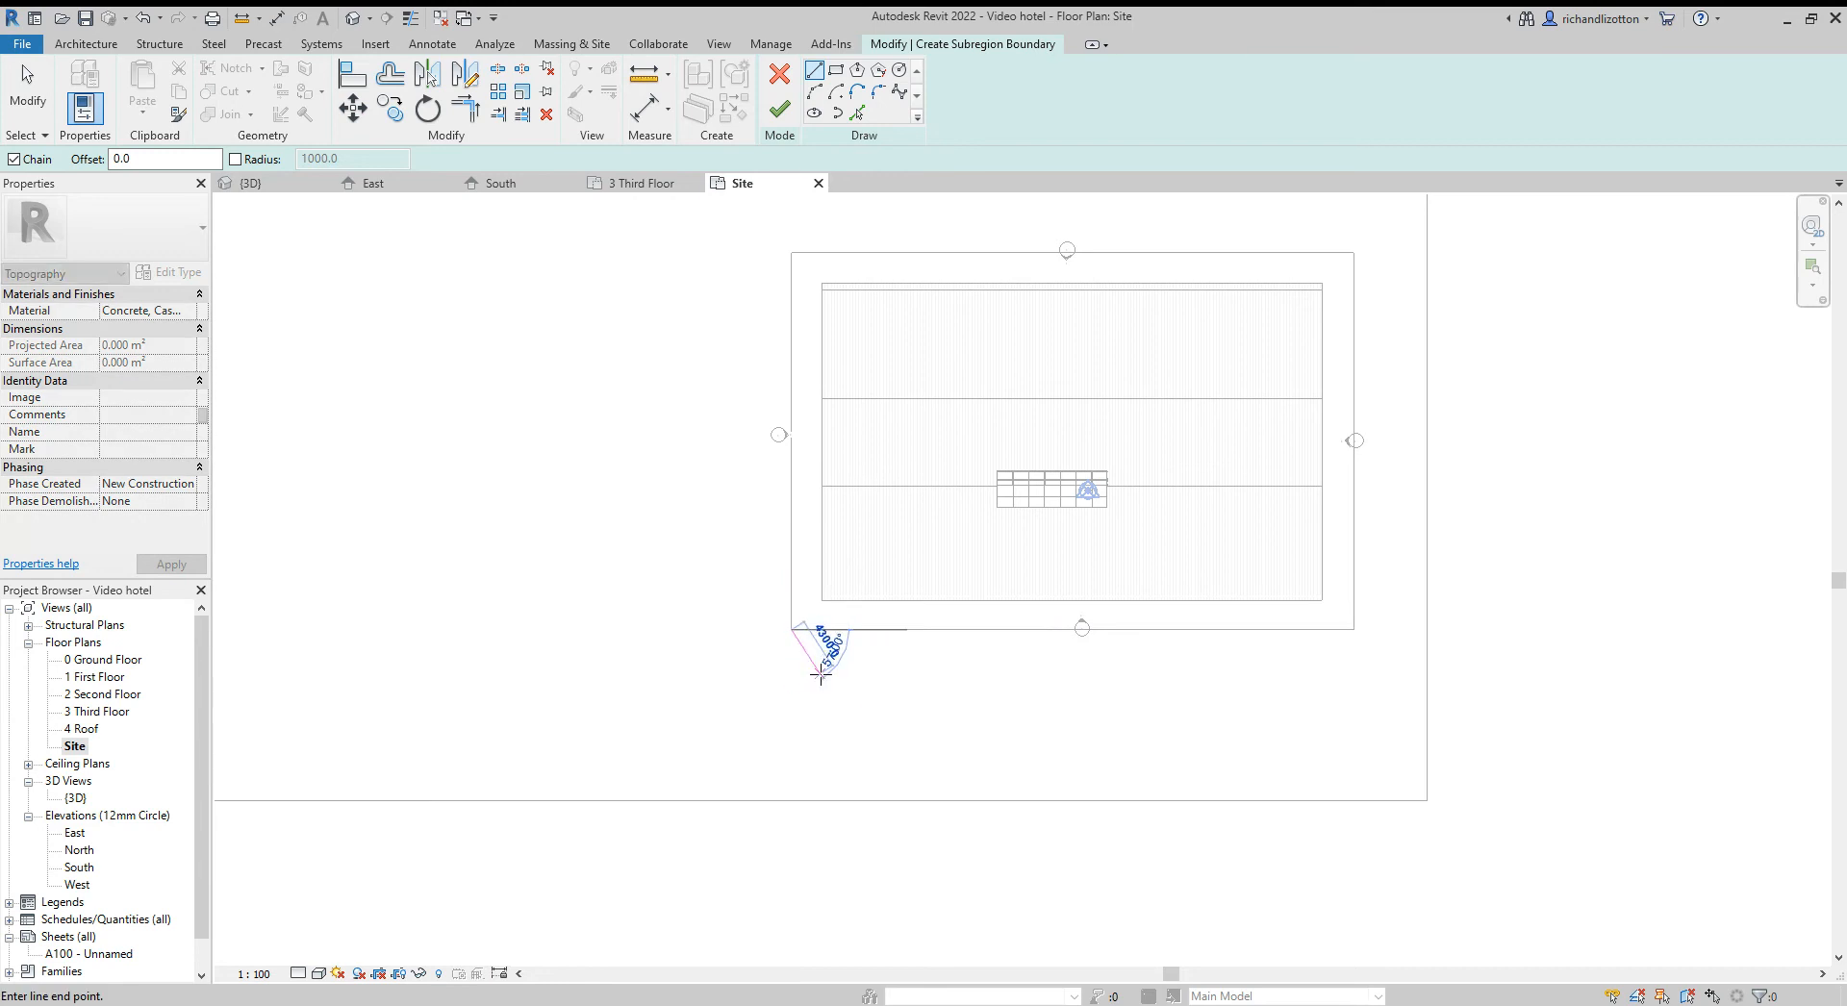
key(Escape)
click(835, 70)
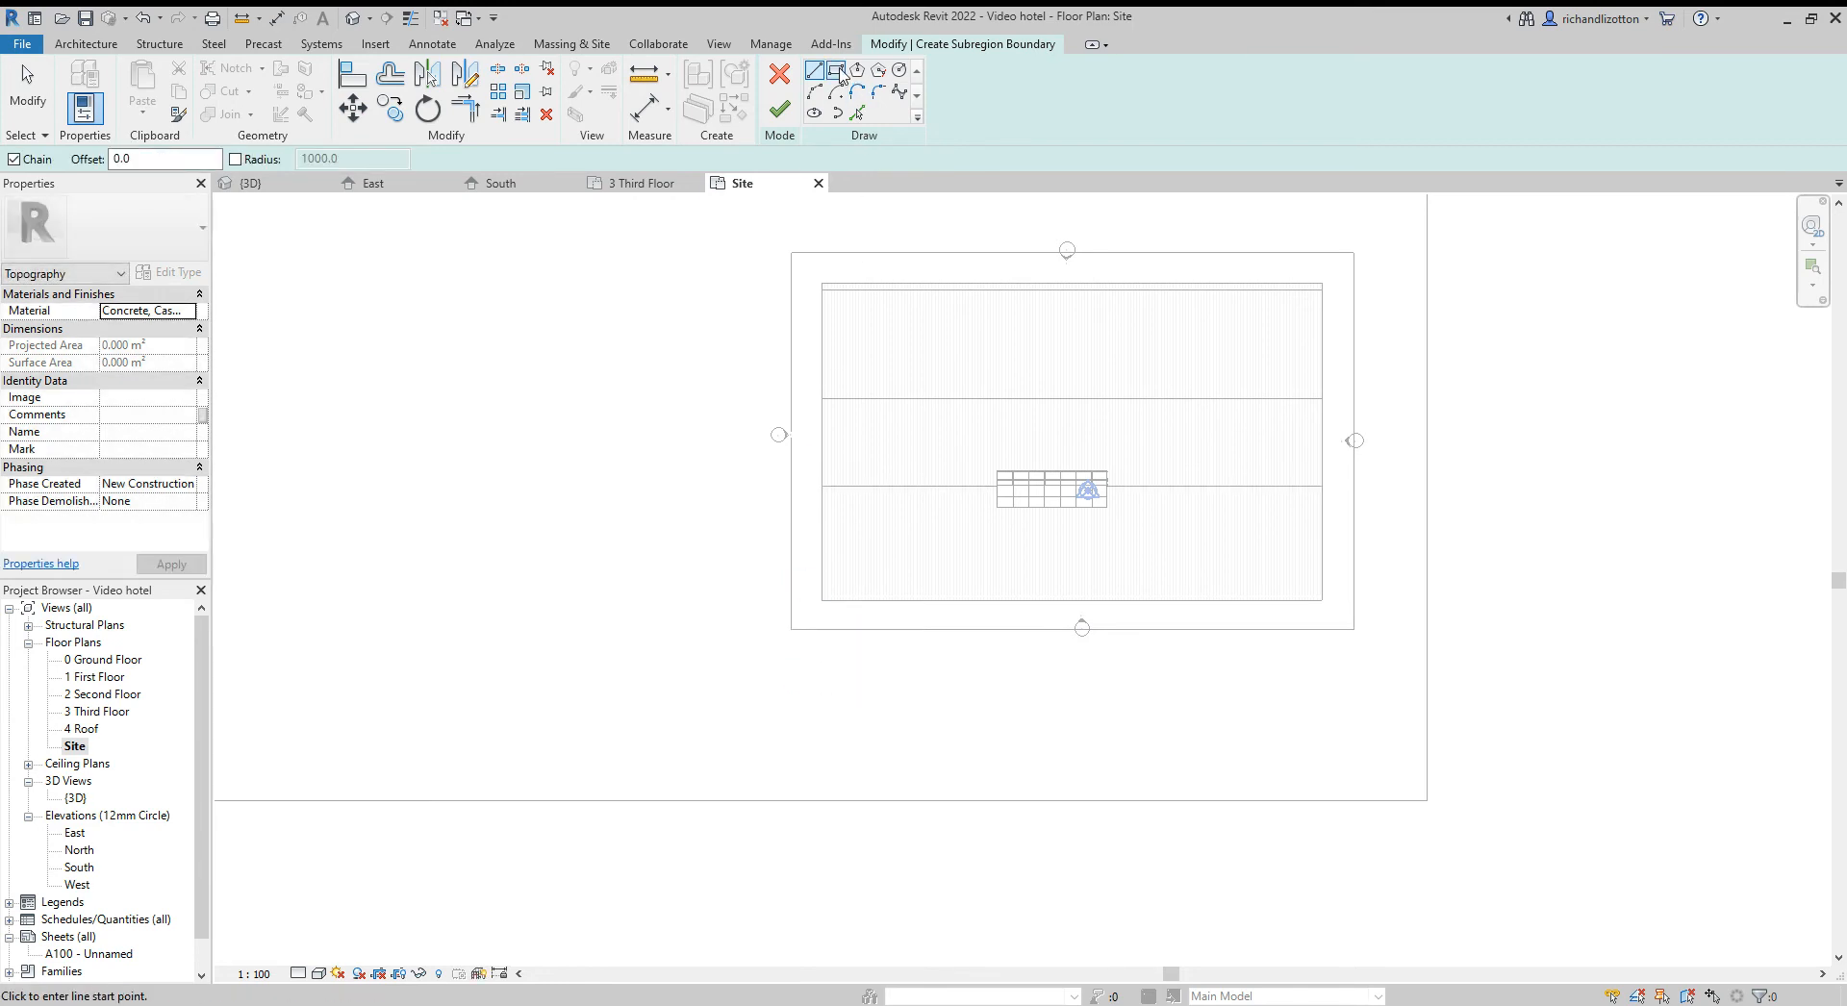
click(791, 615)
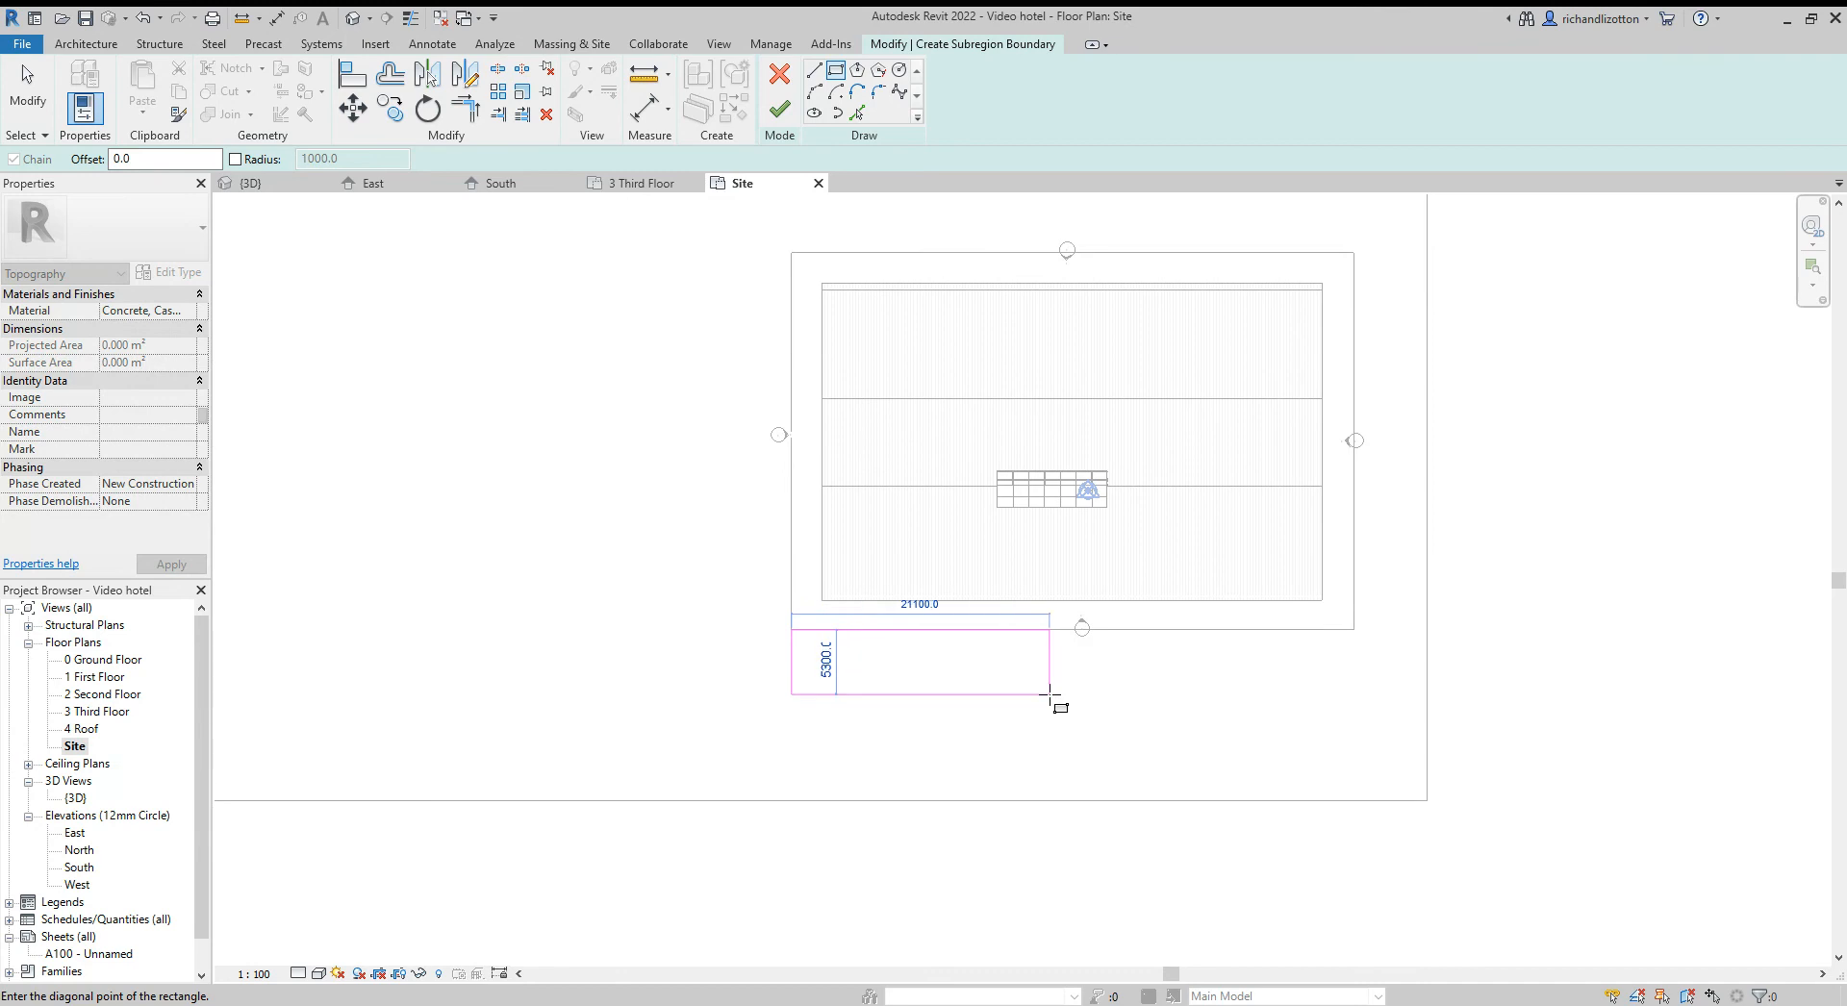
scroll(1049, 694, up, 2)
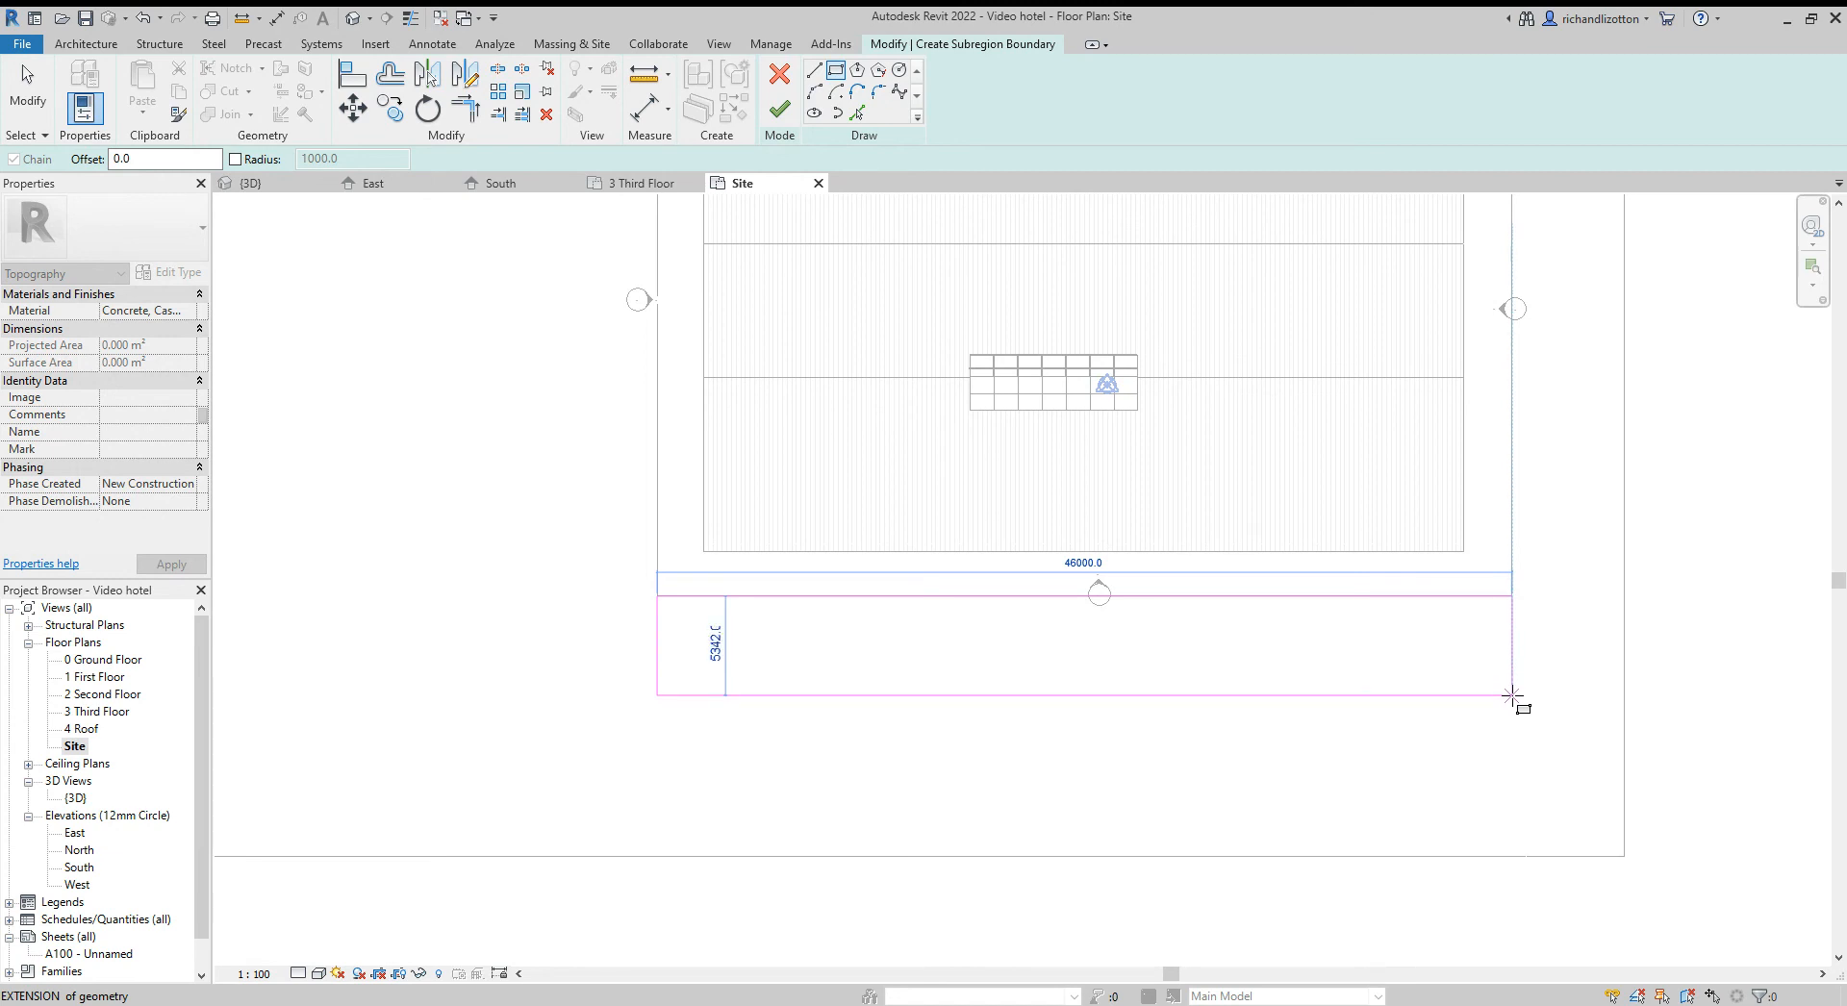
click(1512, 694)
key(Escape)
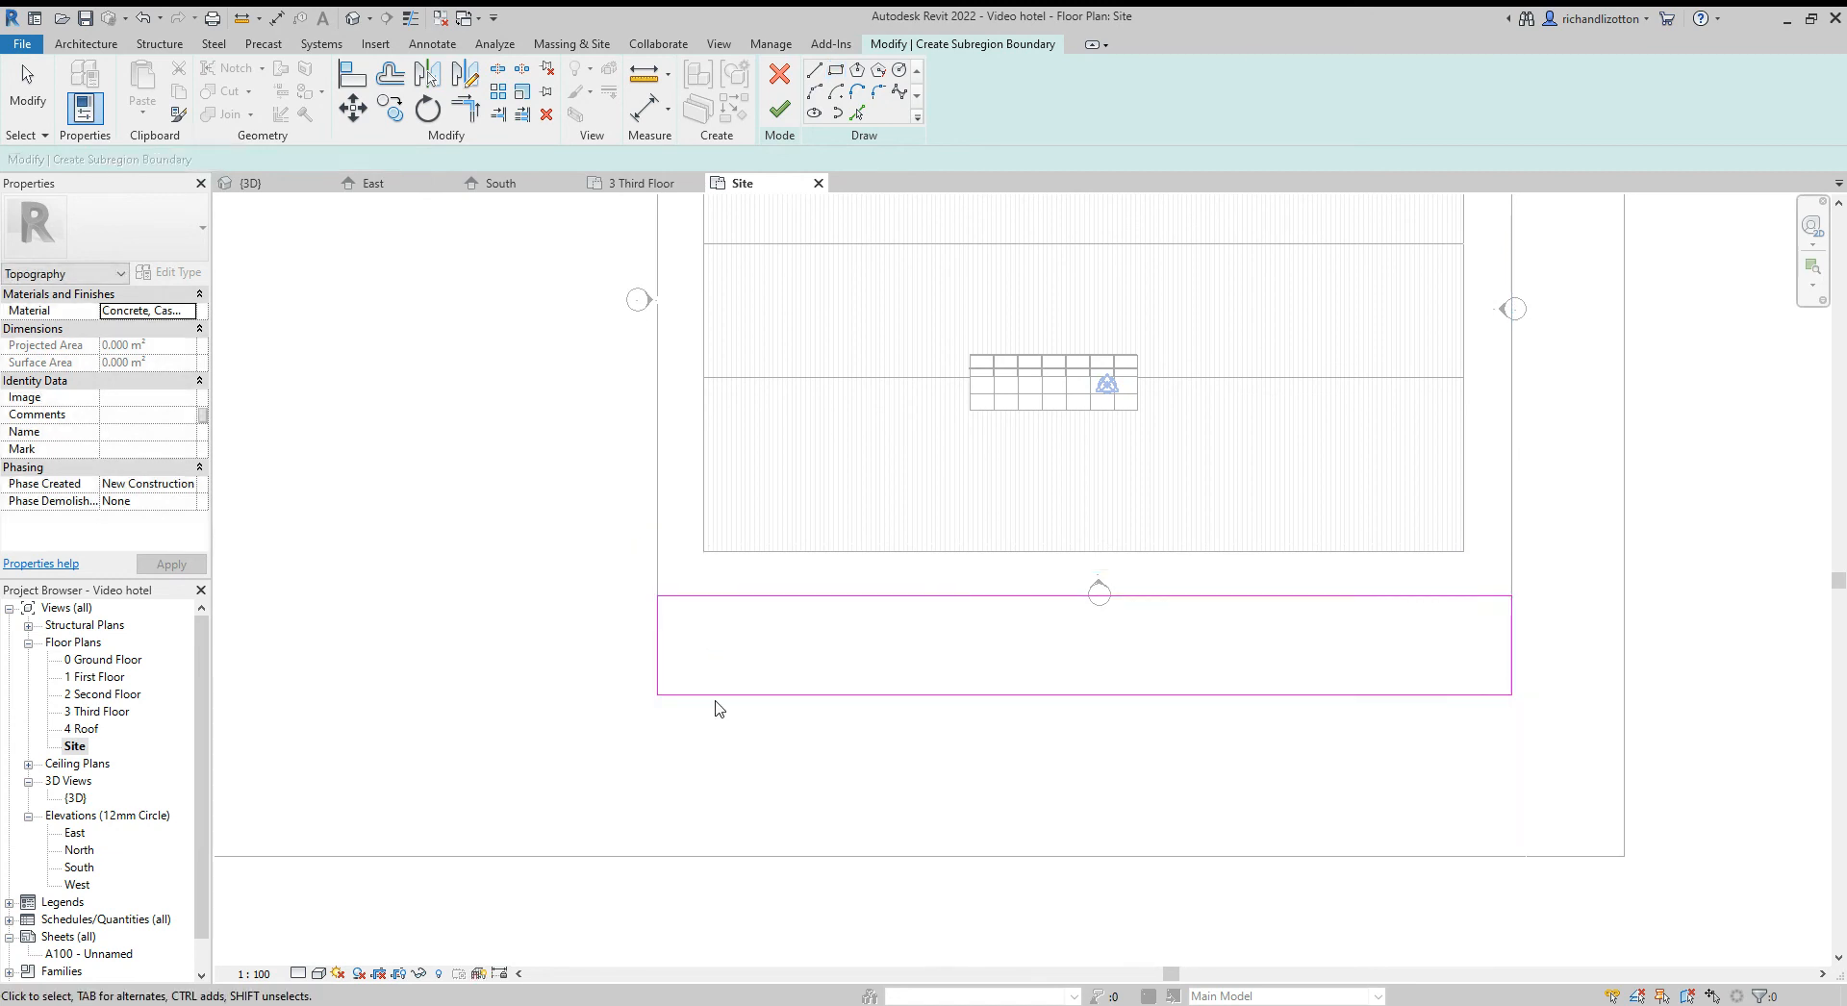
Set the rectangular strip's depth to 4800 mm and finish the subregion sketch
click(714, 694)
click(635, 646)
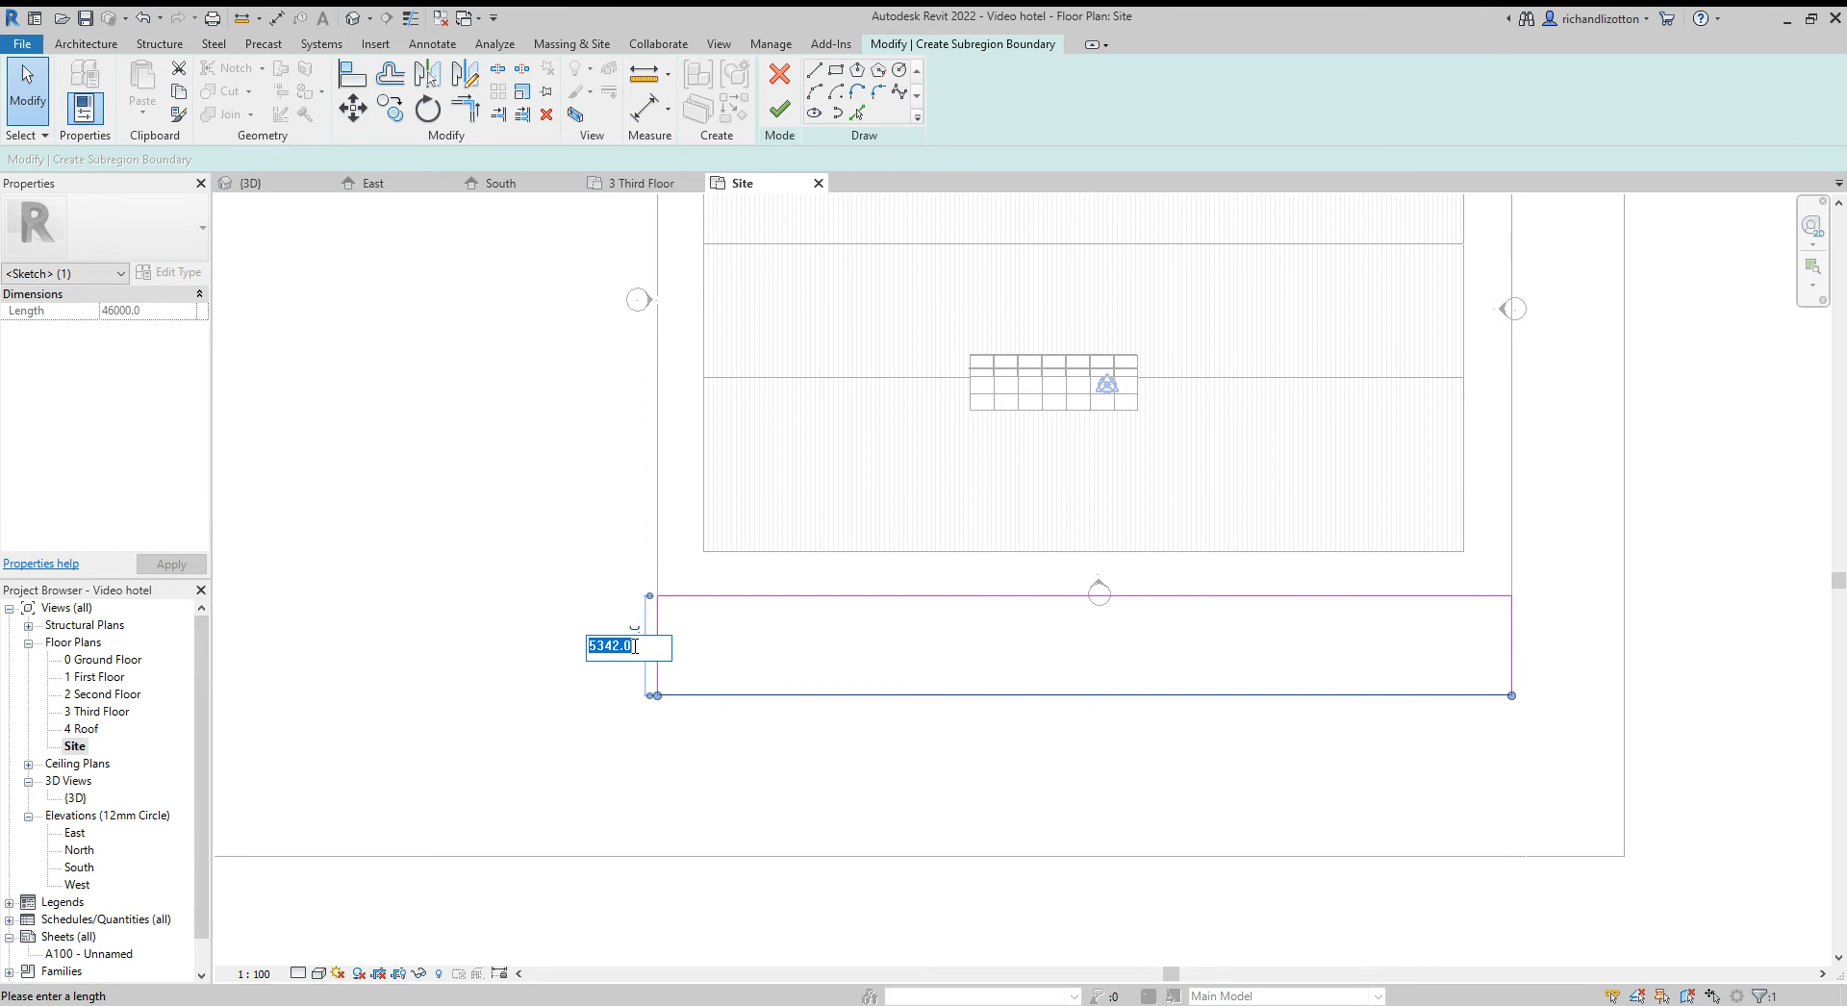
text(4800)
key(Return)
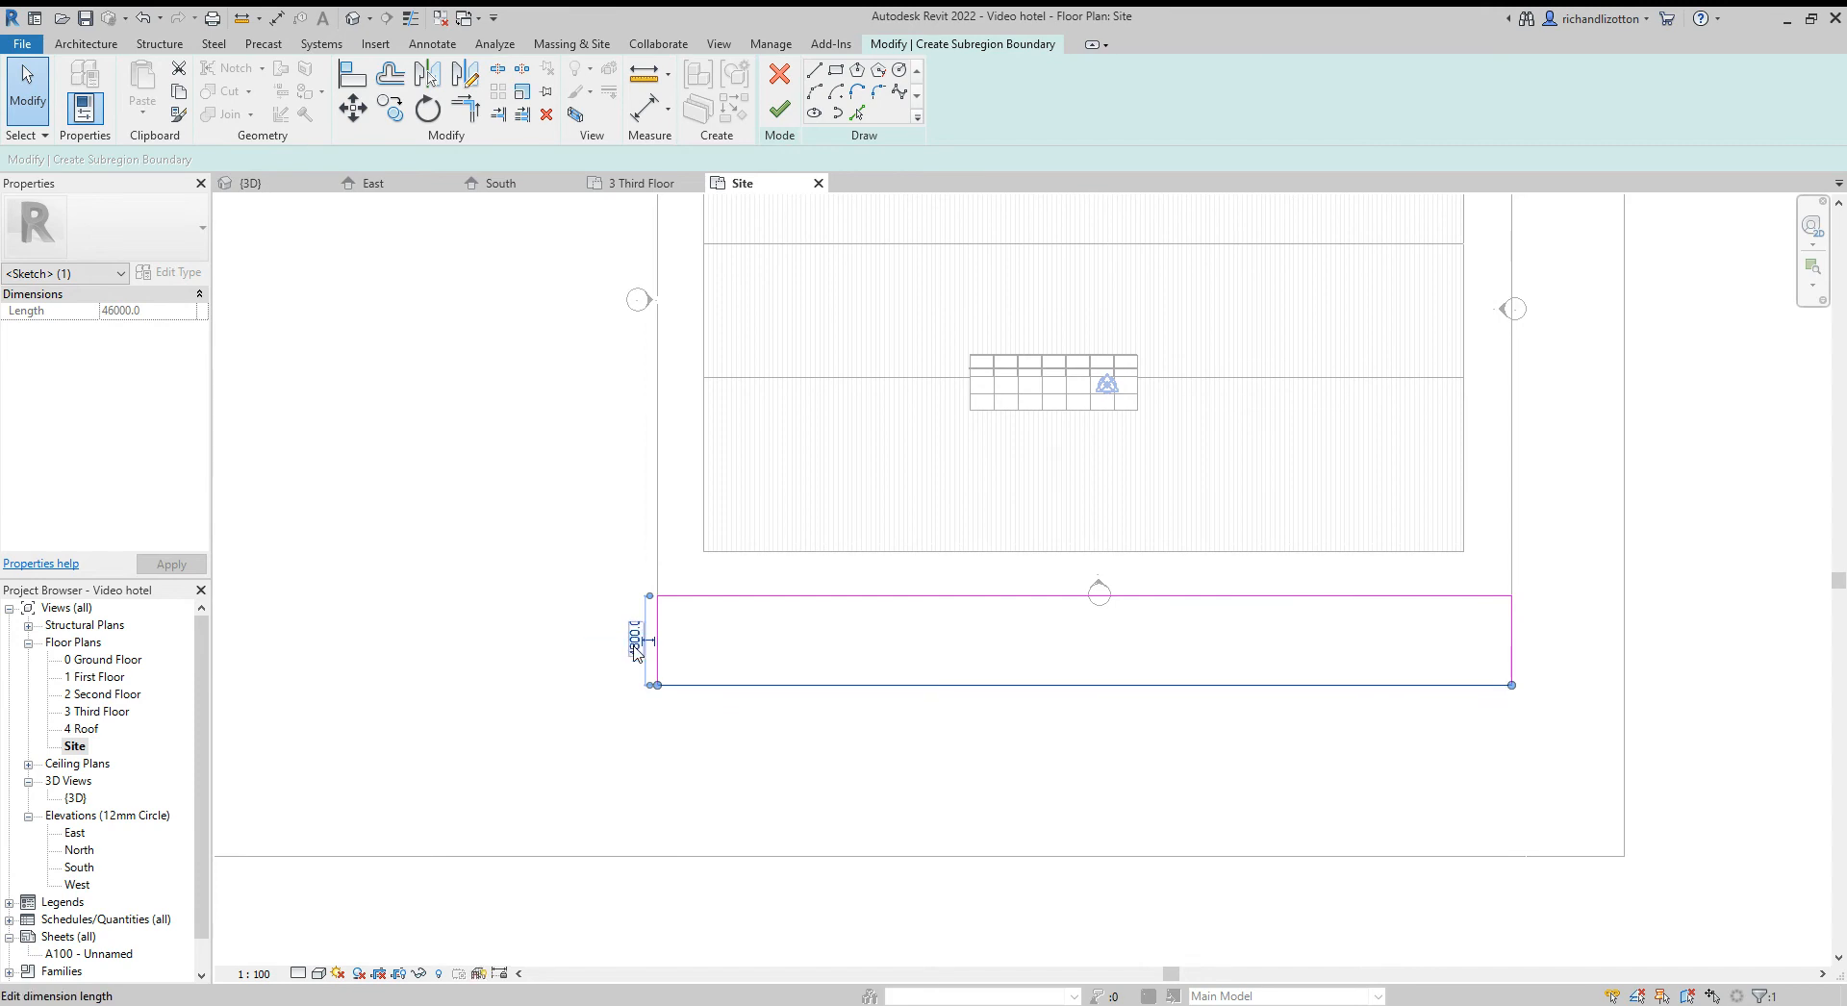
click(747, 761)
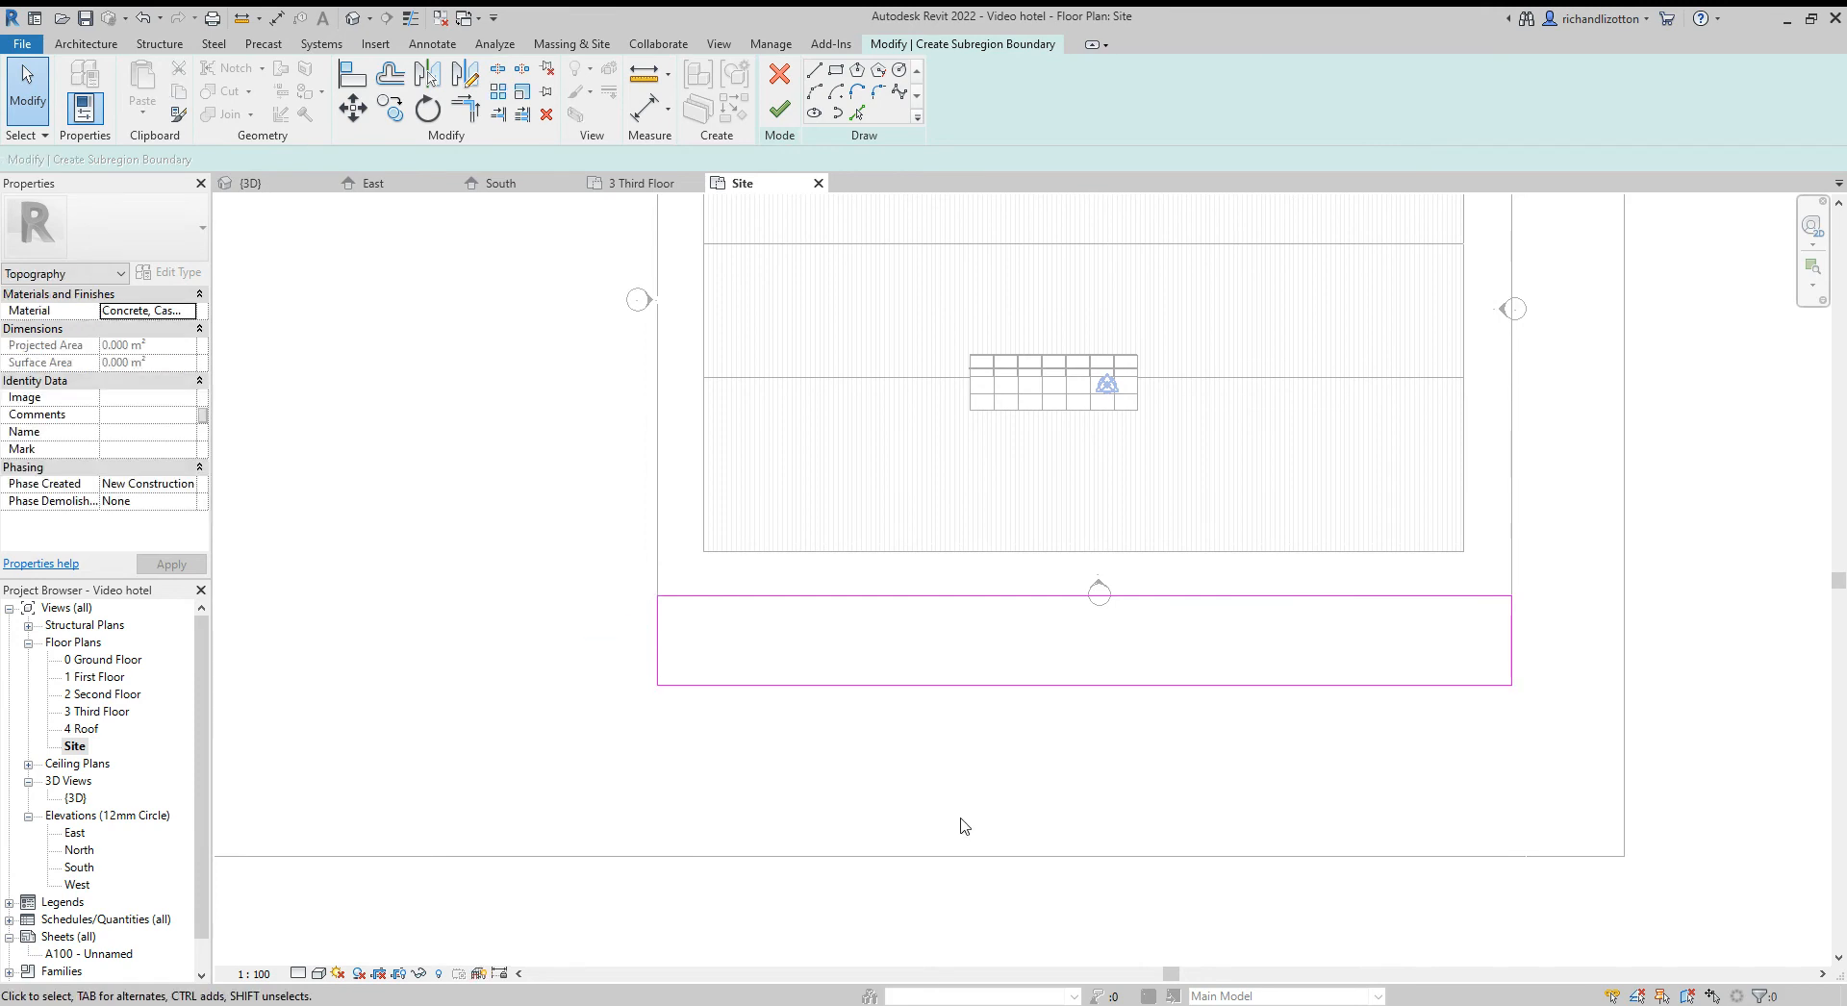
middle_drag(964, 825, 925, 766)
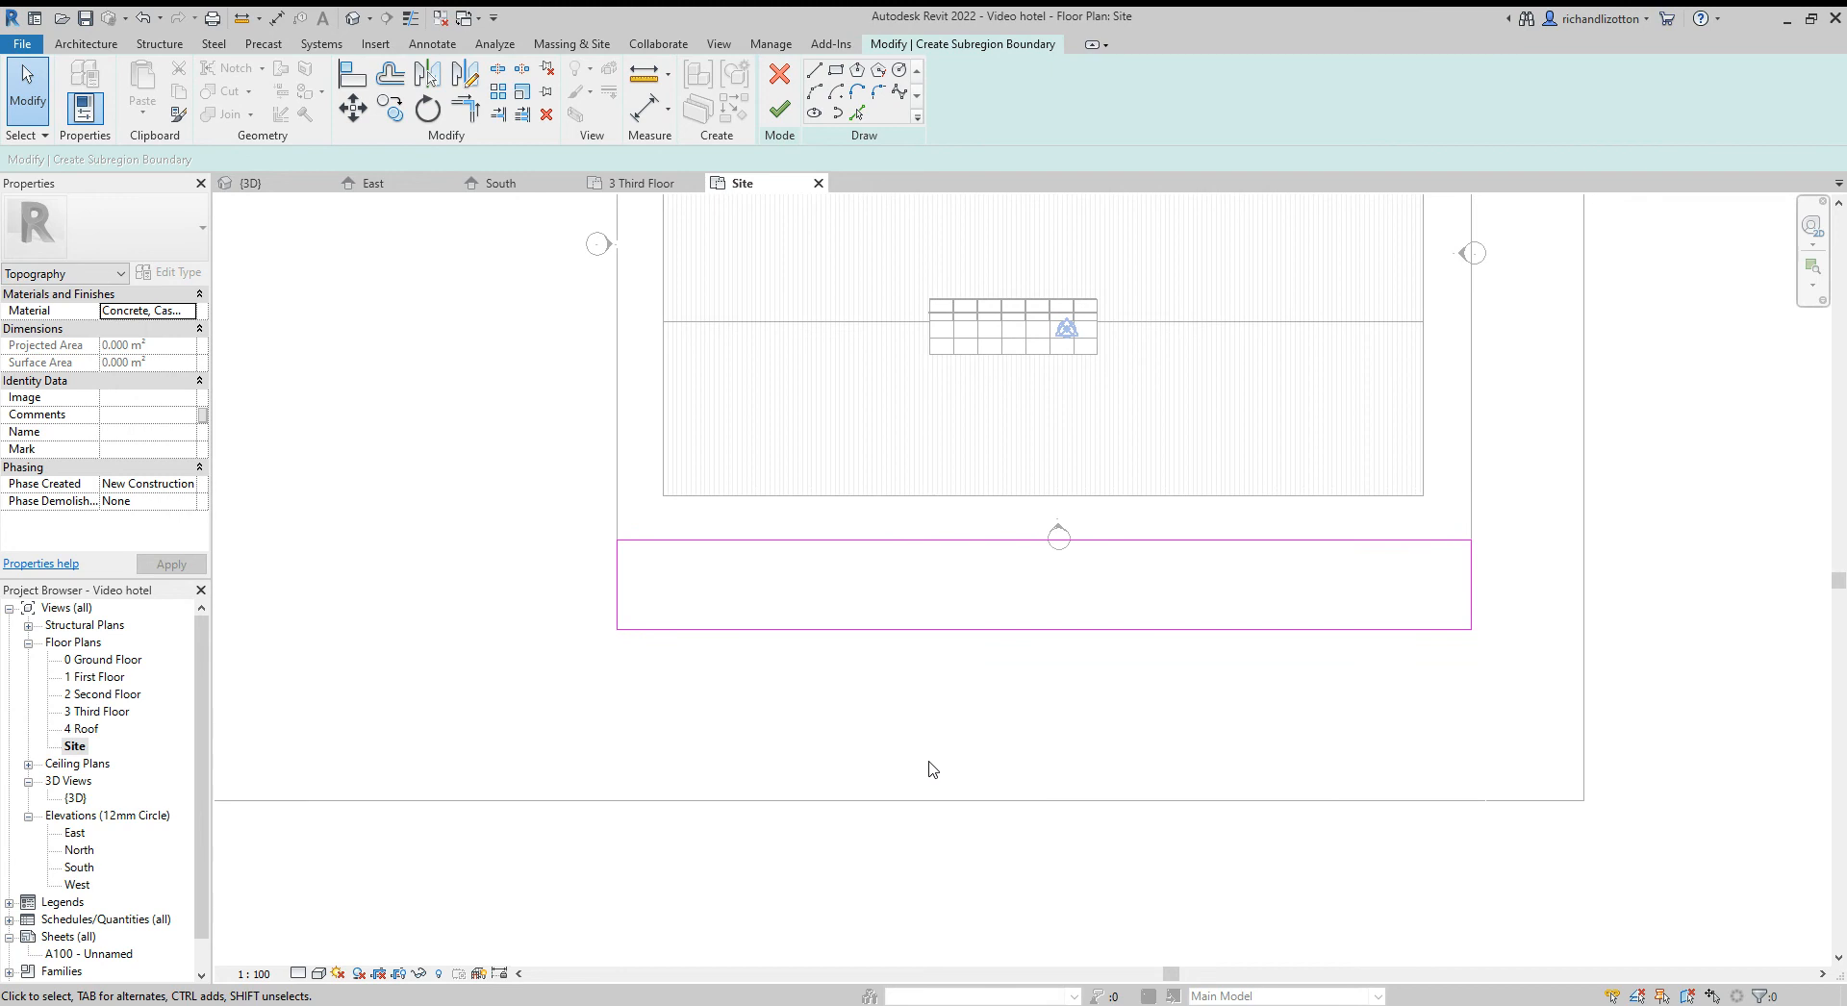
click(779, 108)
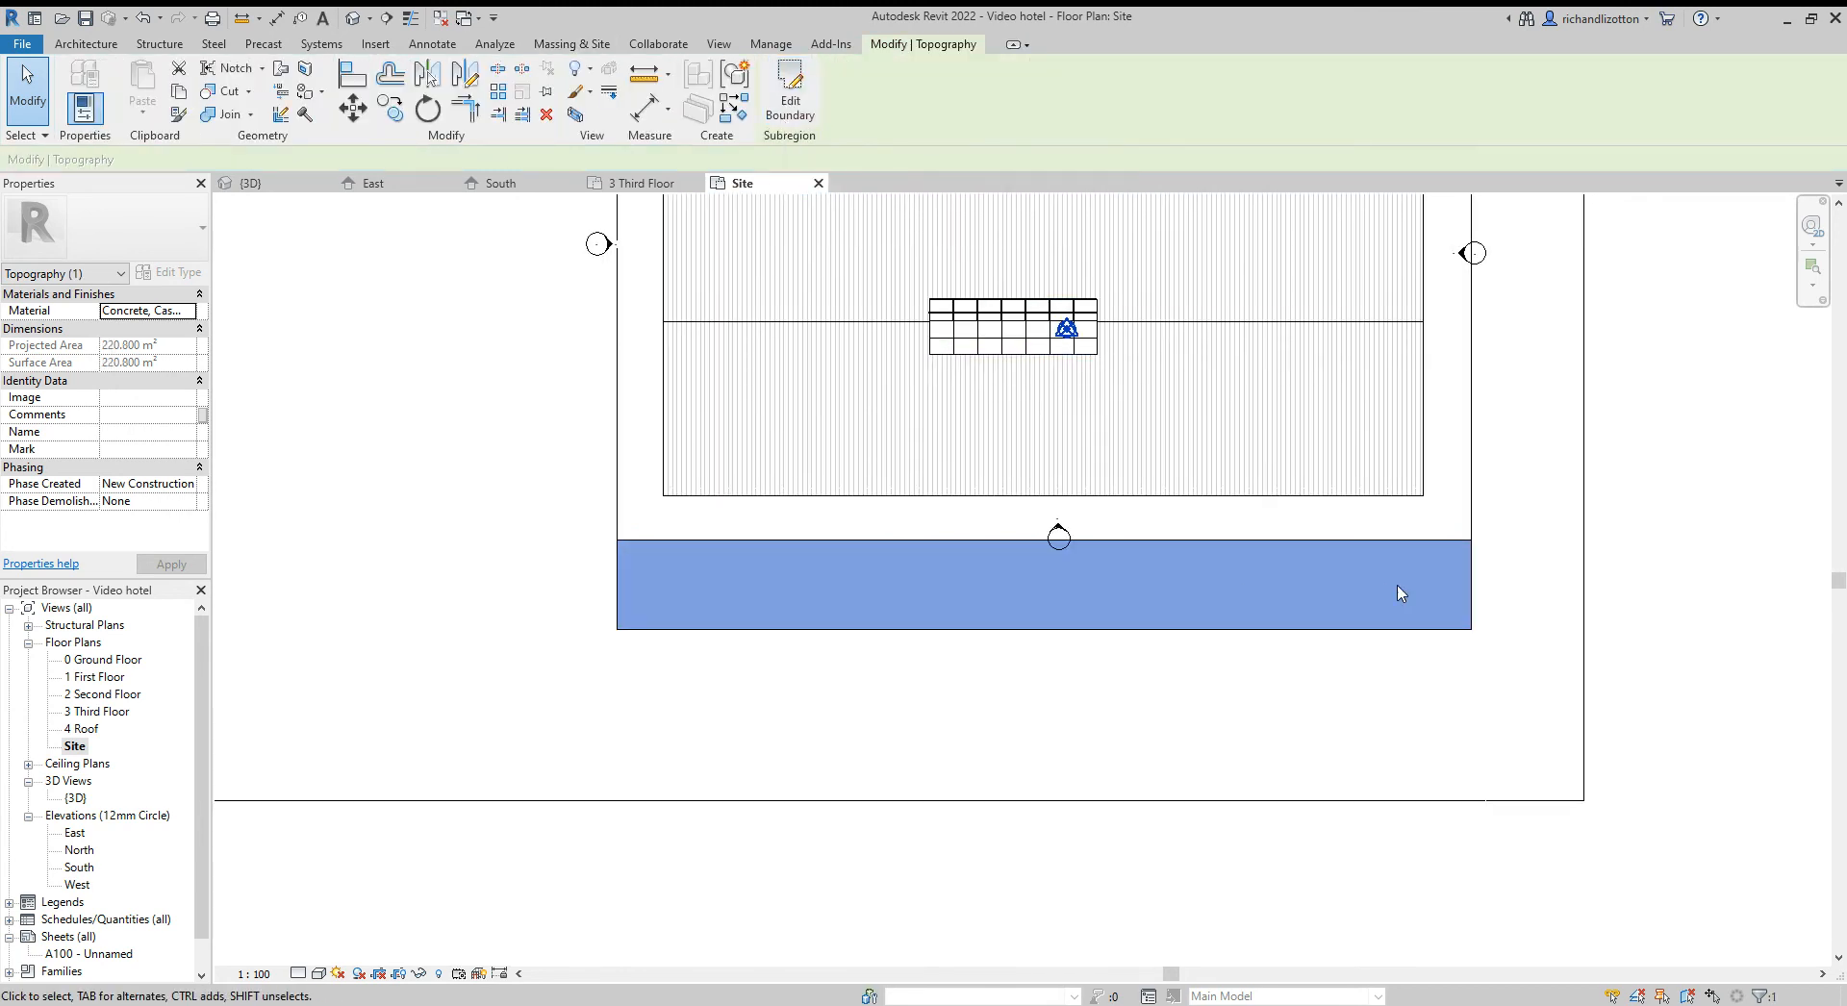
Search the project materials for "tar" and "bit", and assign Asphalt, Bitumen to the new rectangular subregion
click(189, 312)
click(190, 311)
scroll(798, 385, up, 1)
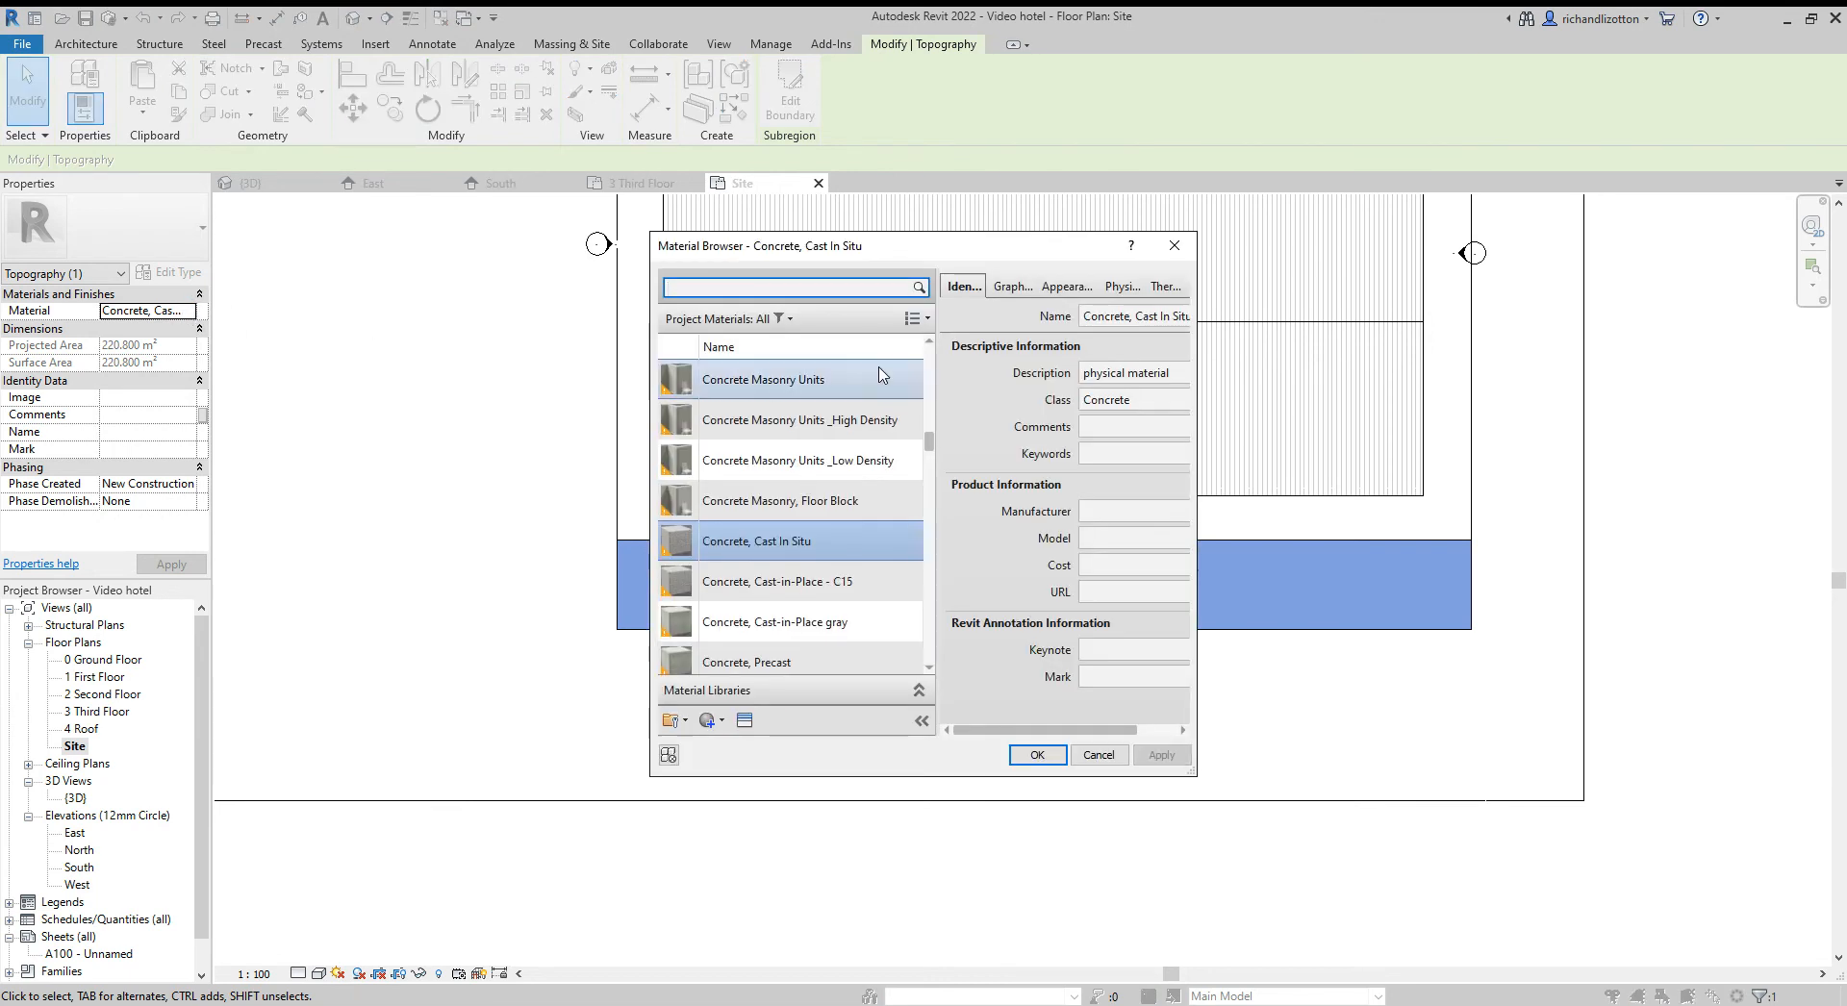
drag(930, 452, 928, 358)
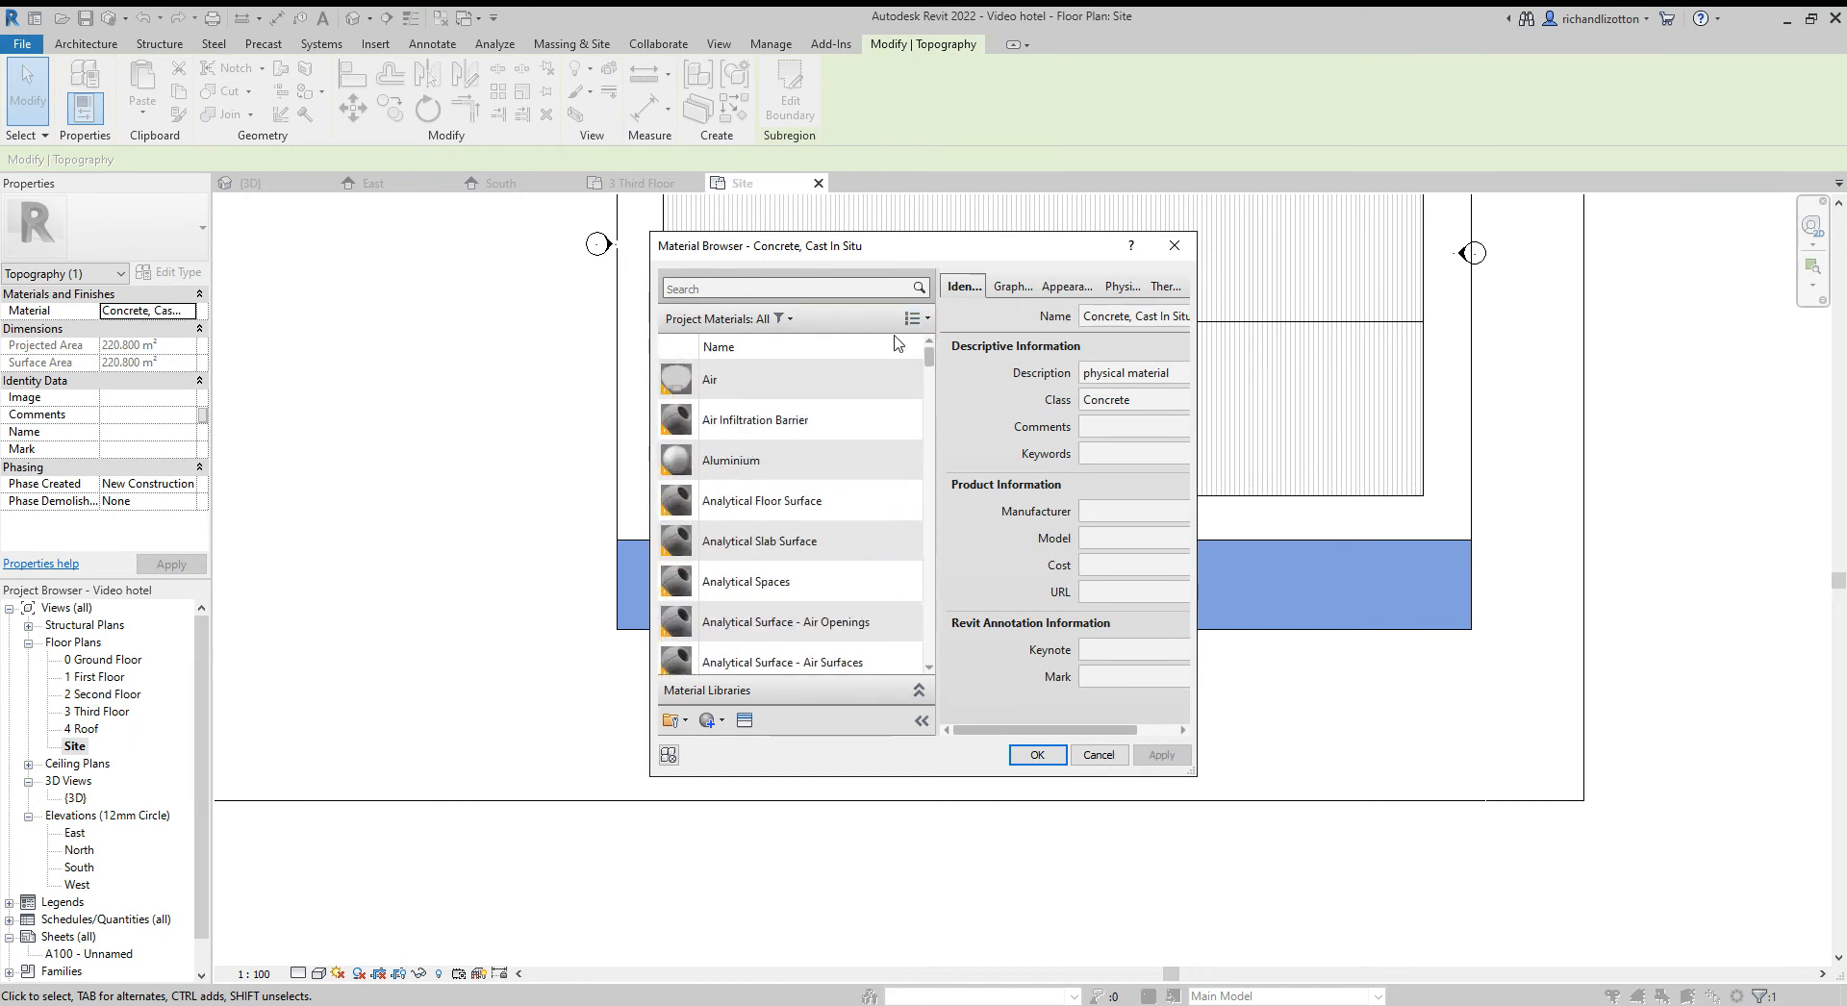
click(806, 289)
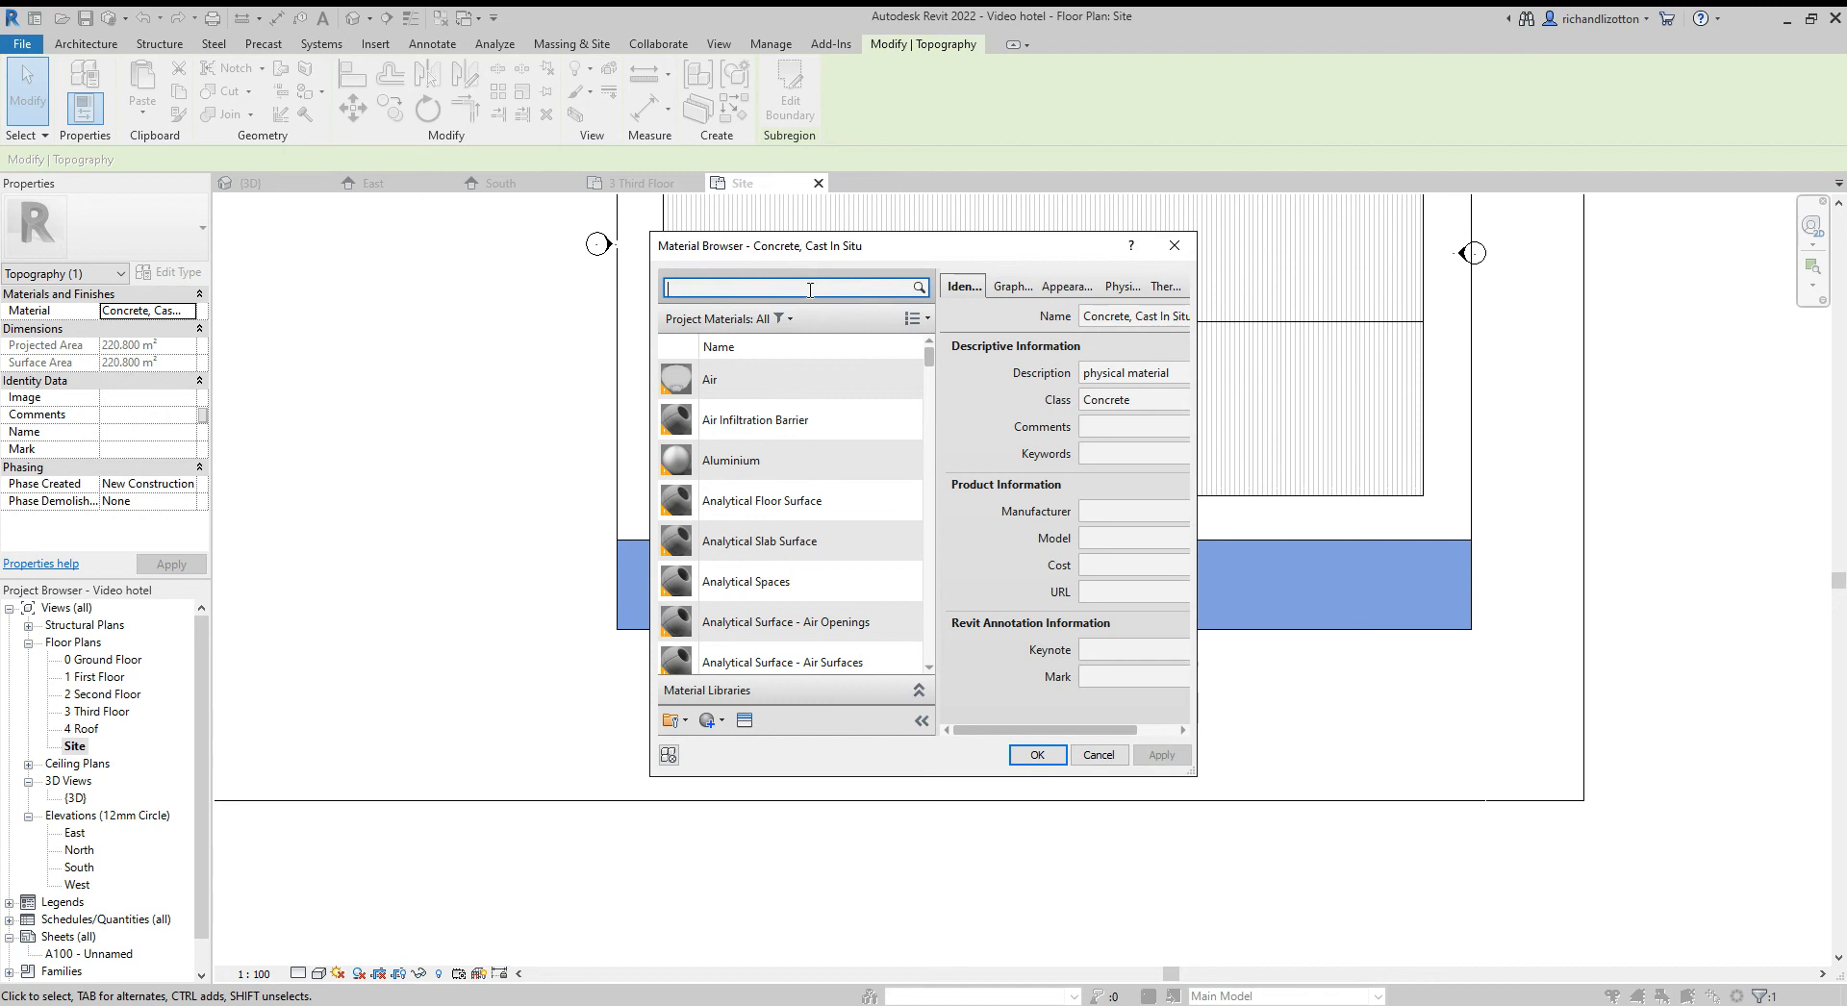
text(tar)
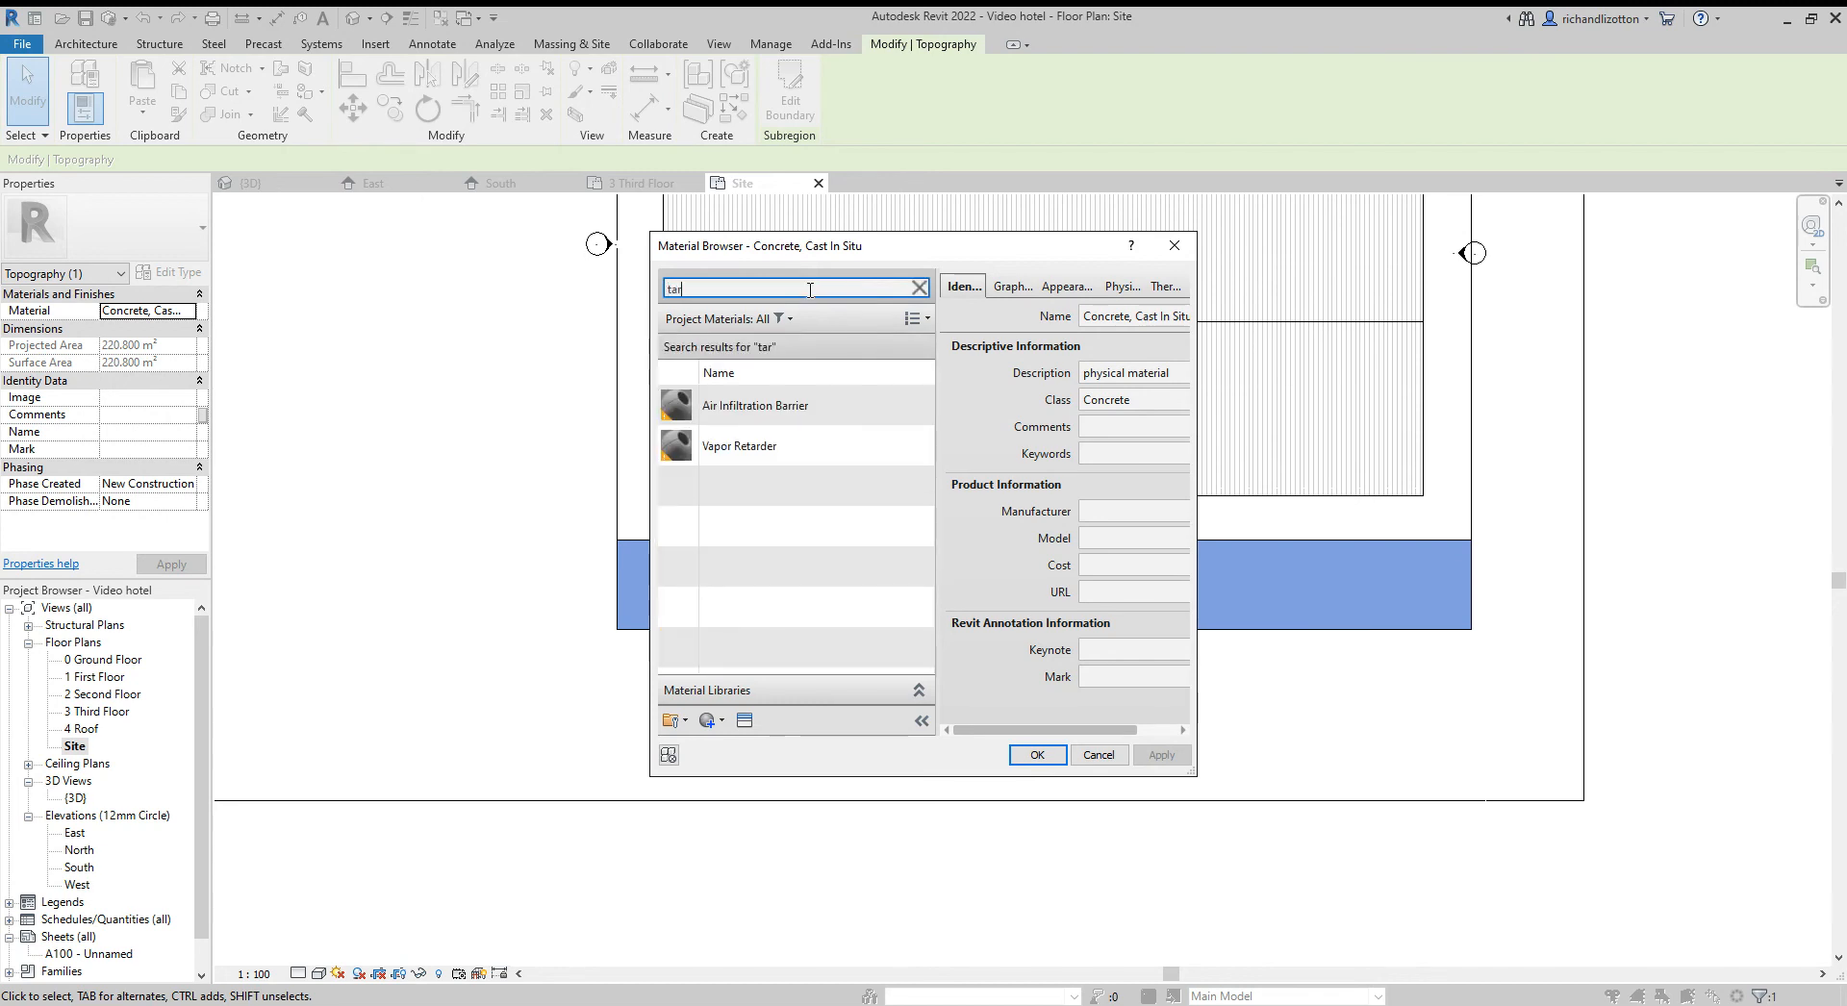
key(BackSpace)
key(BackSpace)
key(BackSpace)
text(bit)
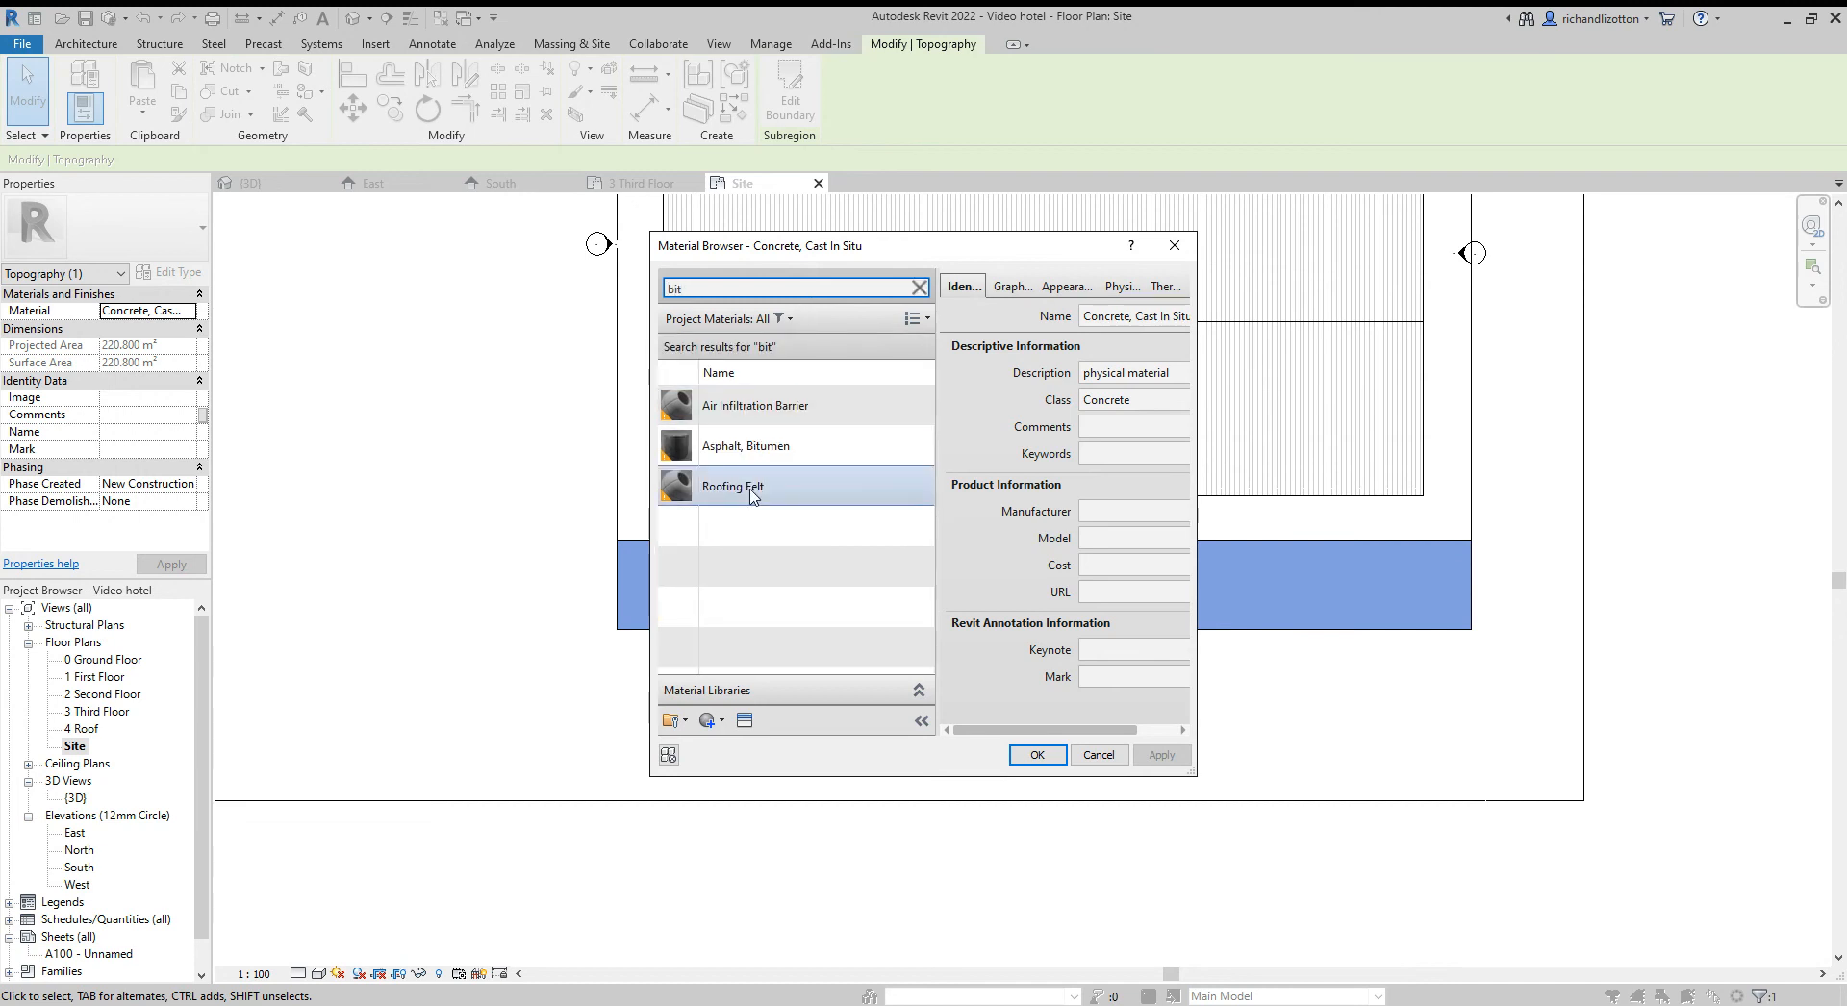
click(803, 455)
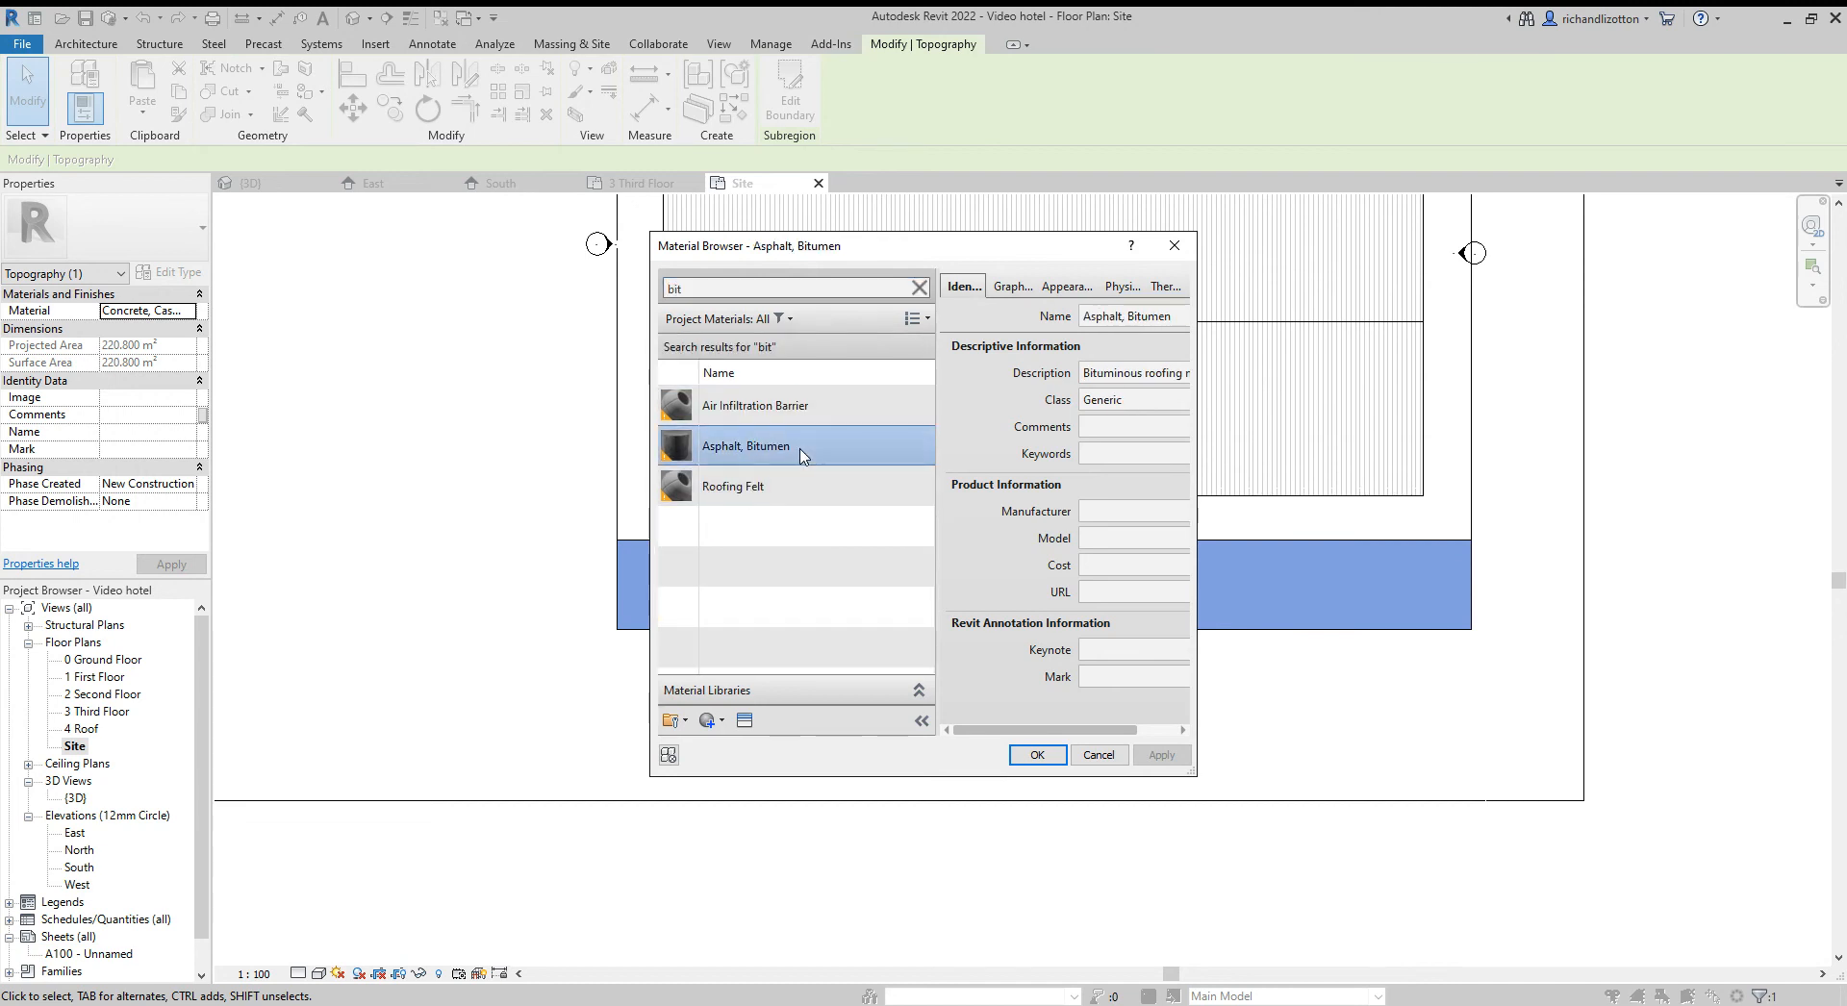
click(1037, 754)
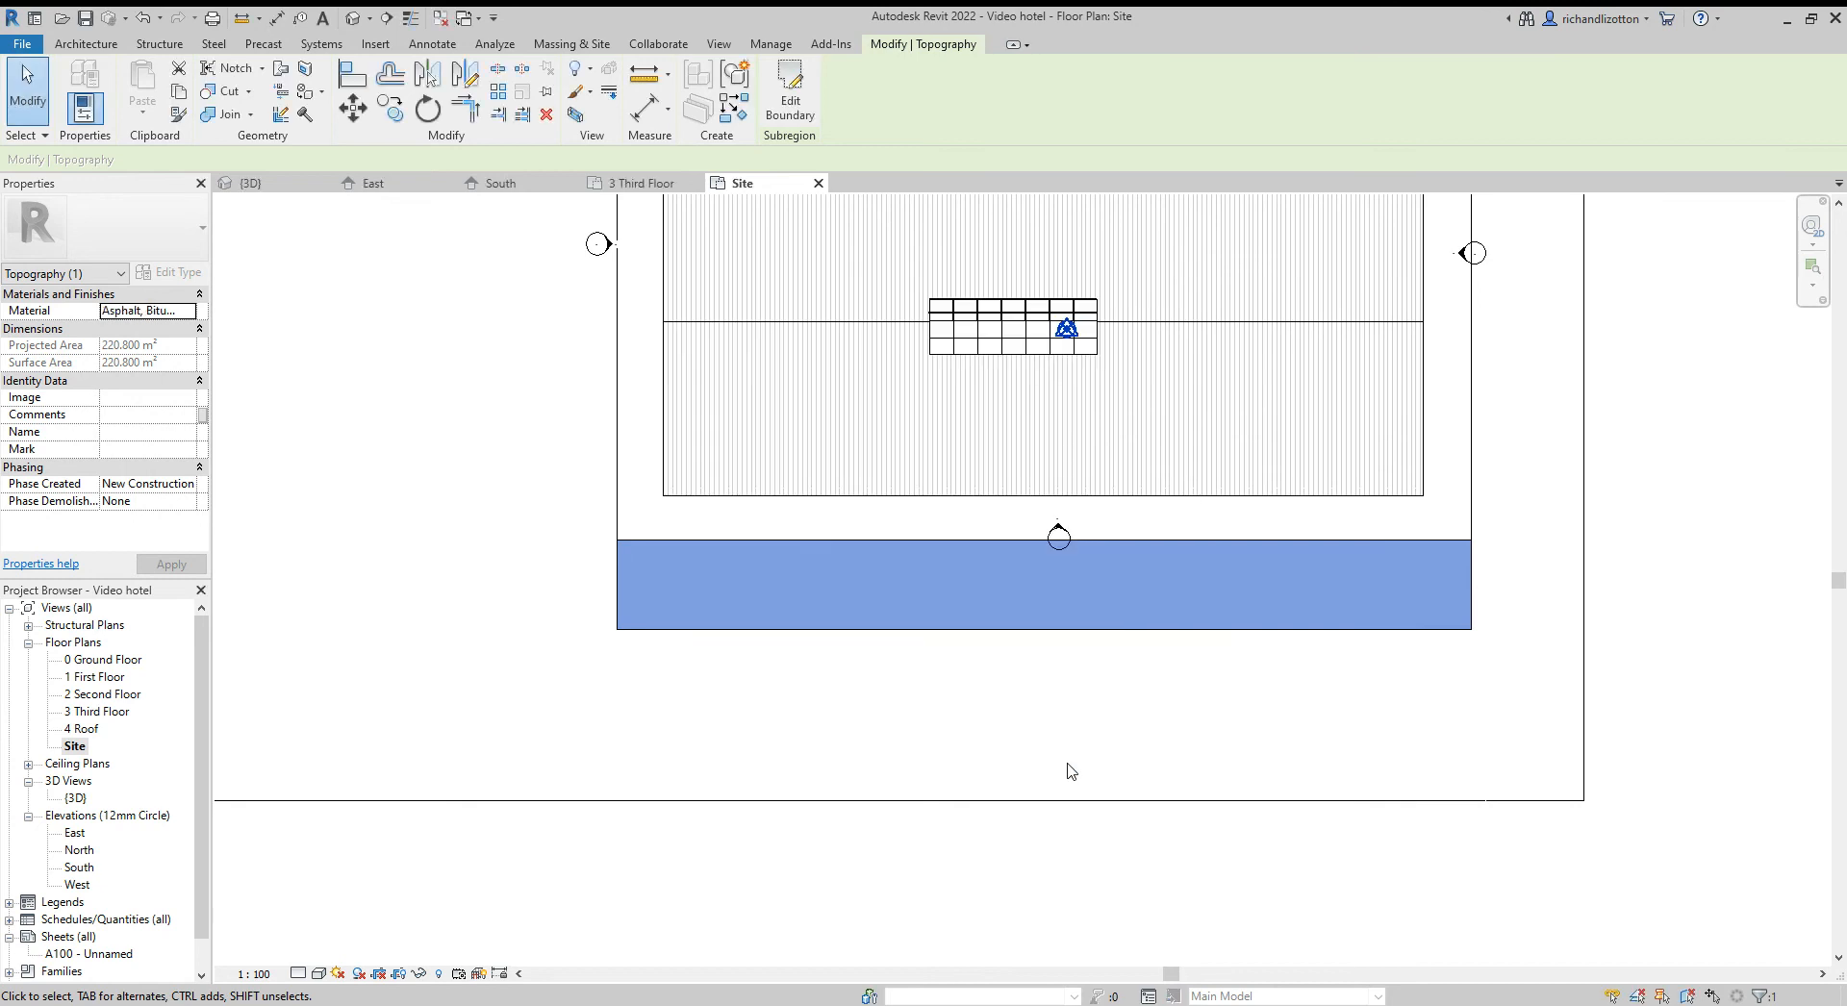
click(1703, 575)
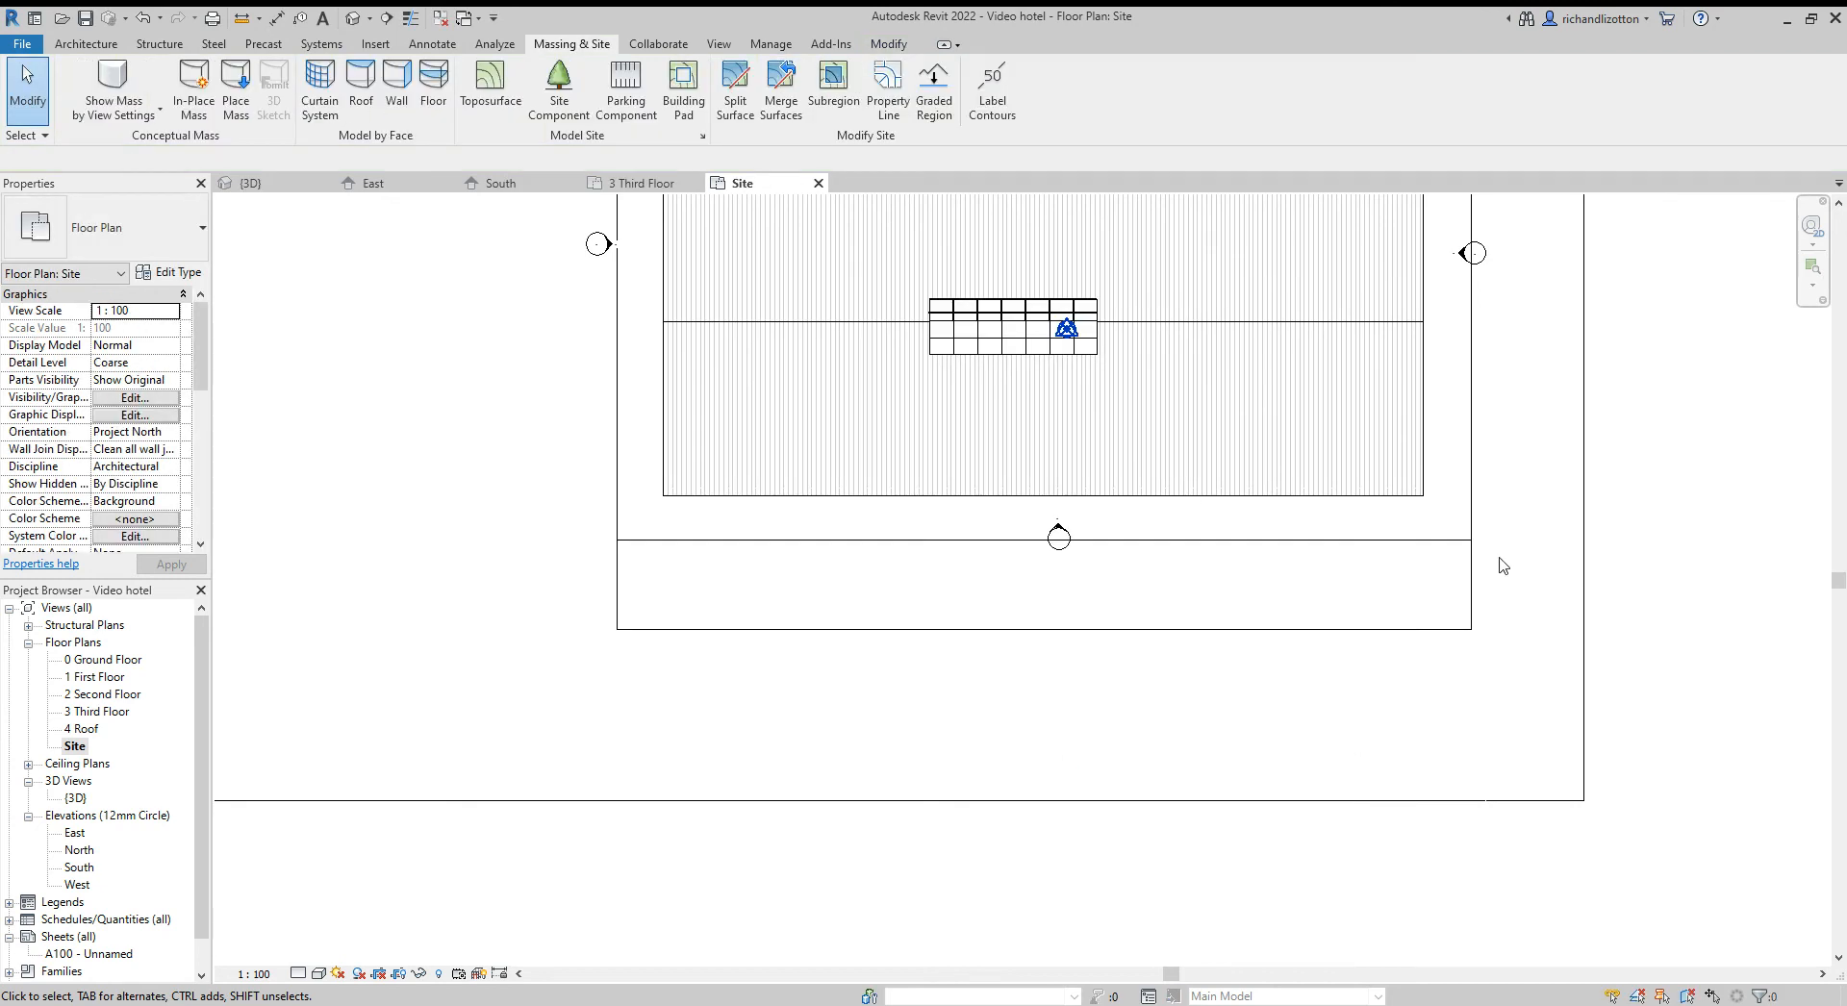
Begin another subregion boundary at the asphalt strip's southwest corner with lines south to the site edge, about 5000 mm east and 4200 mm north
click(833, 85)
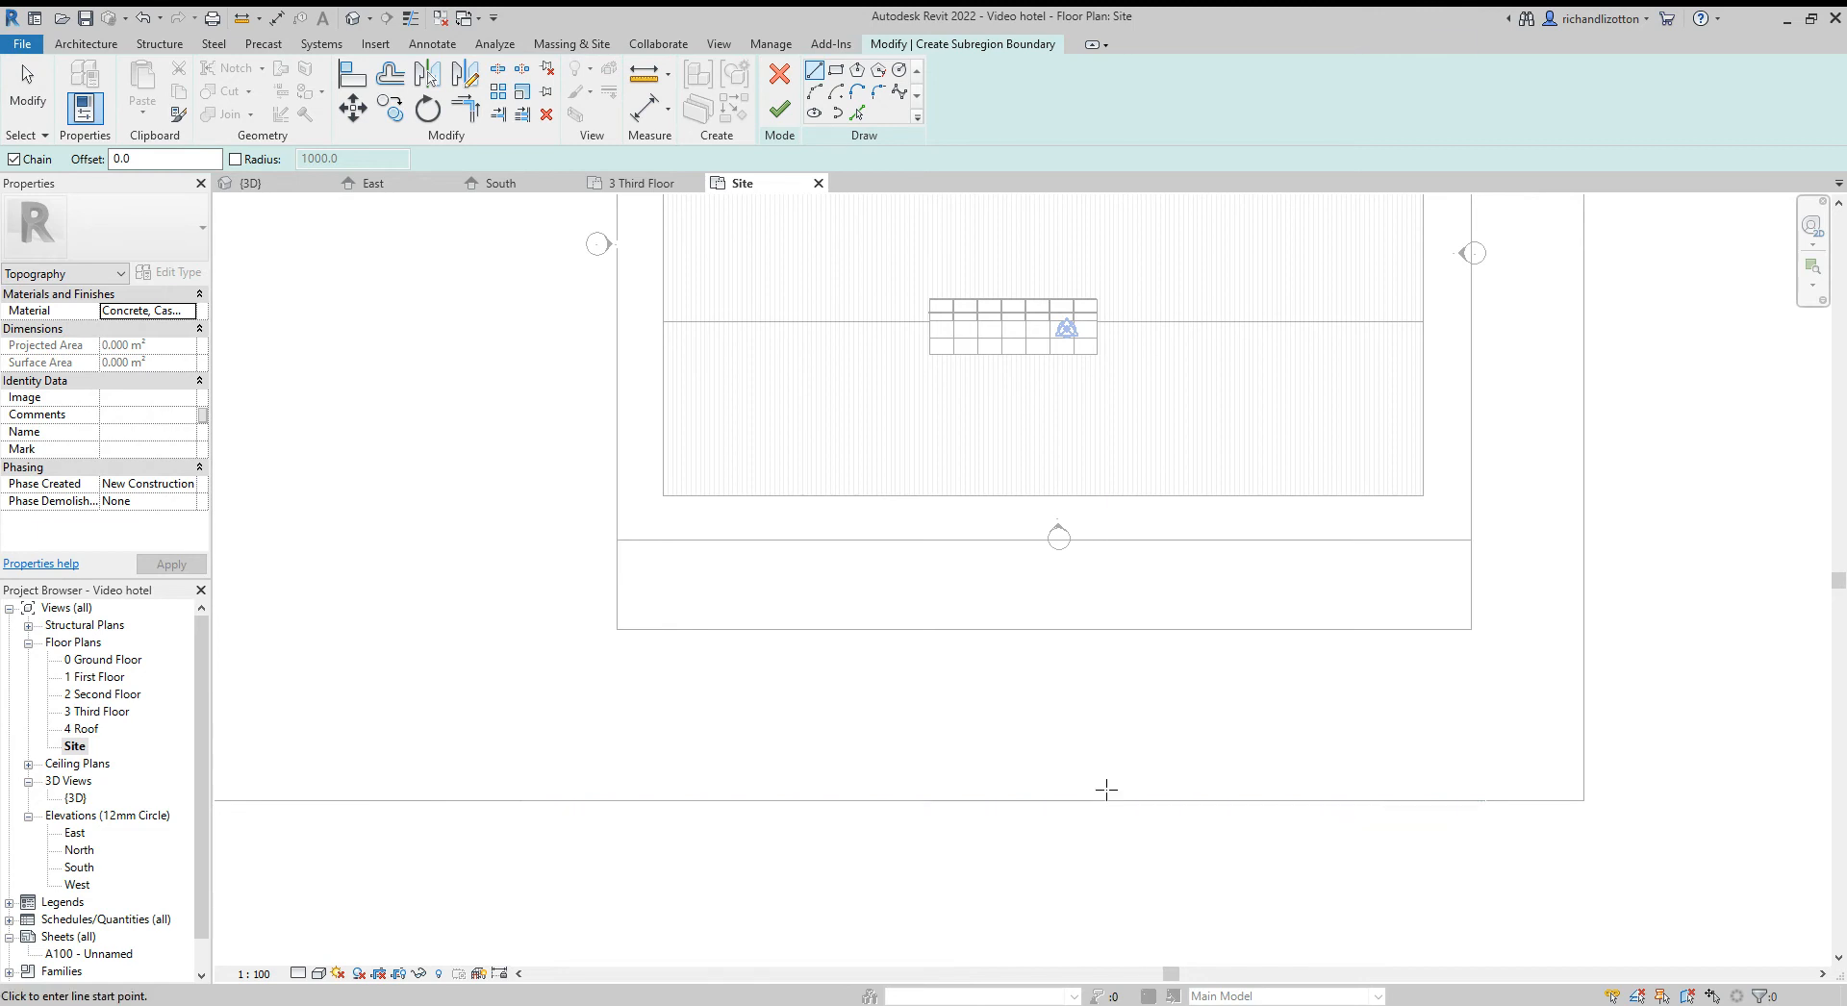
click(617, 630)
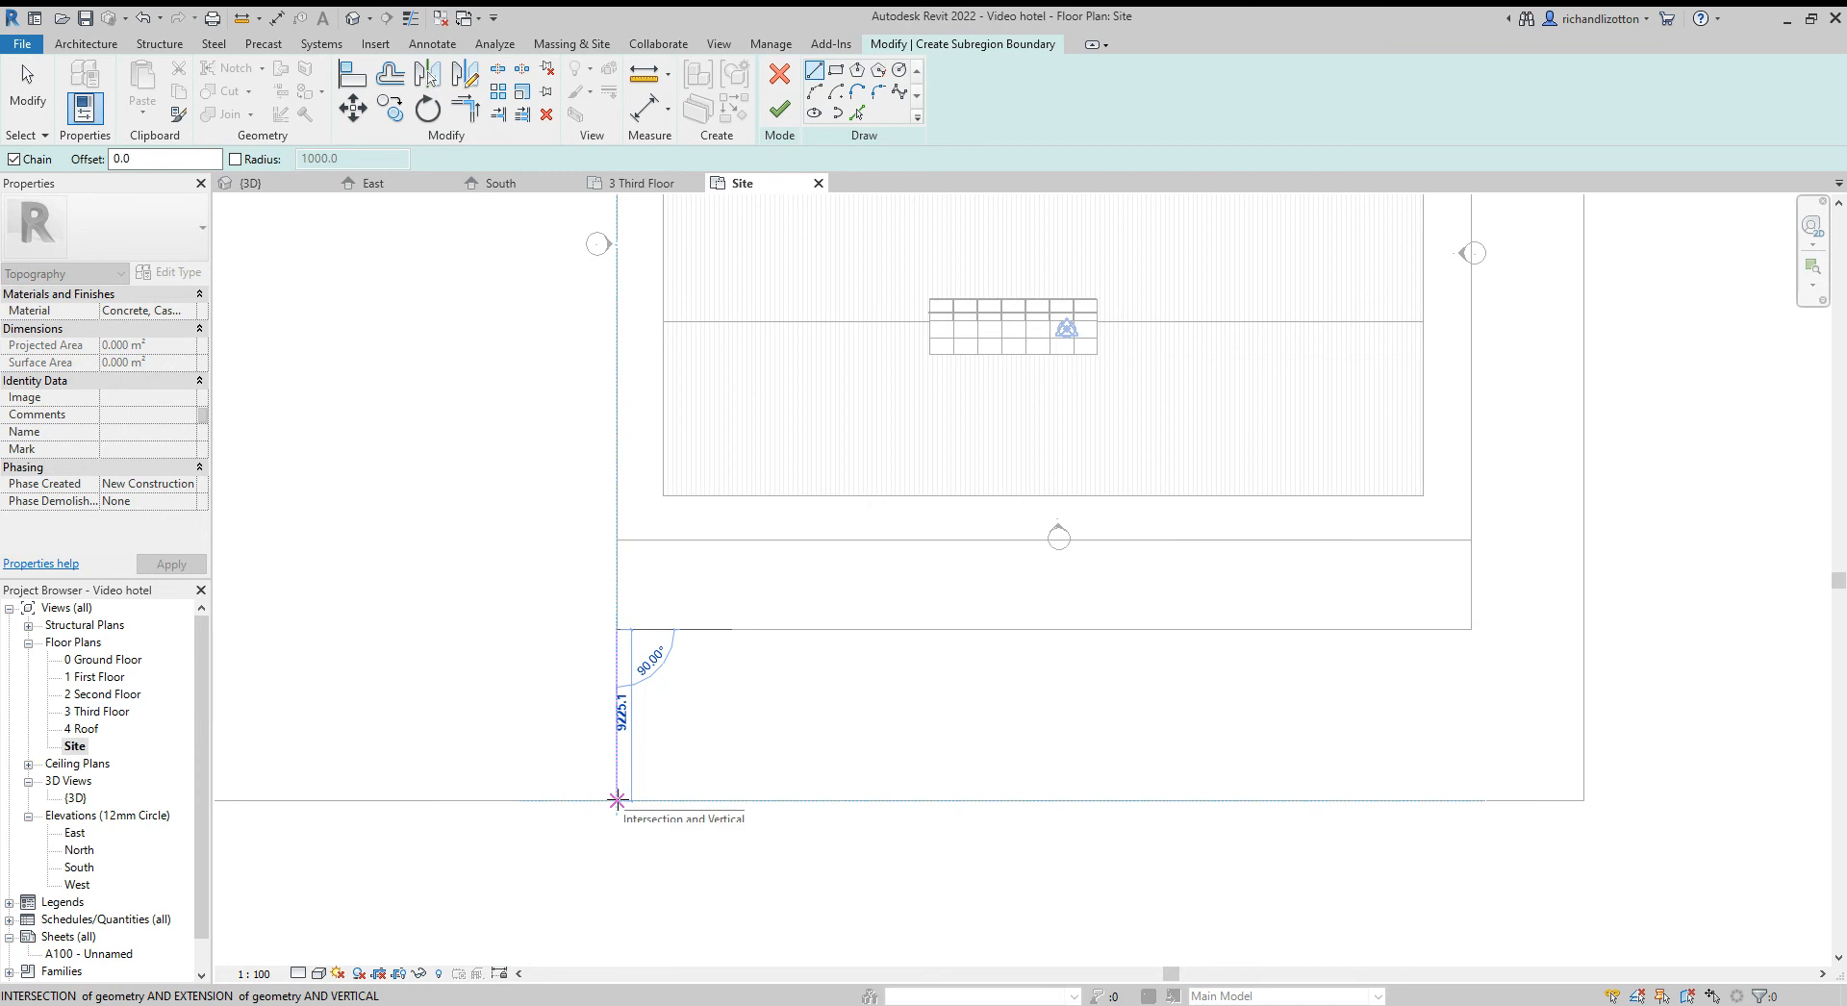
click(617, 799)
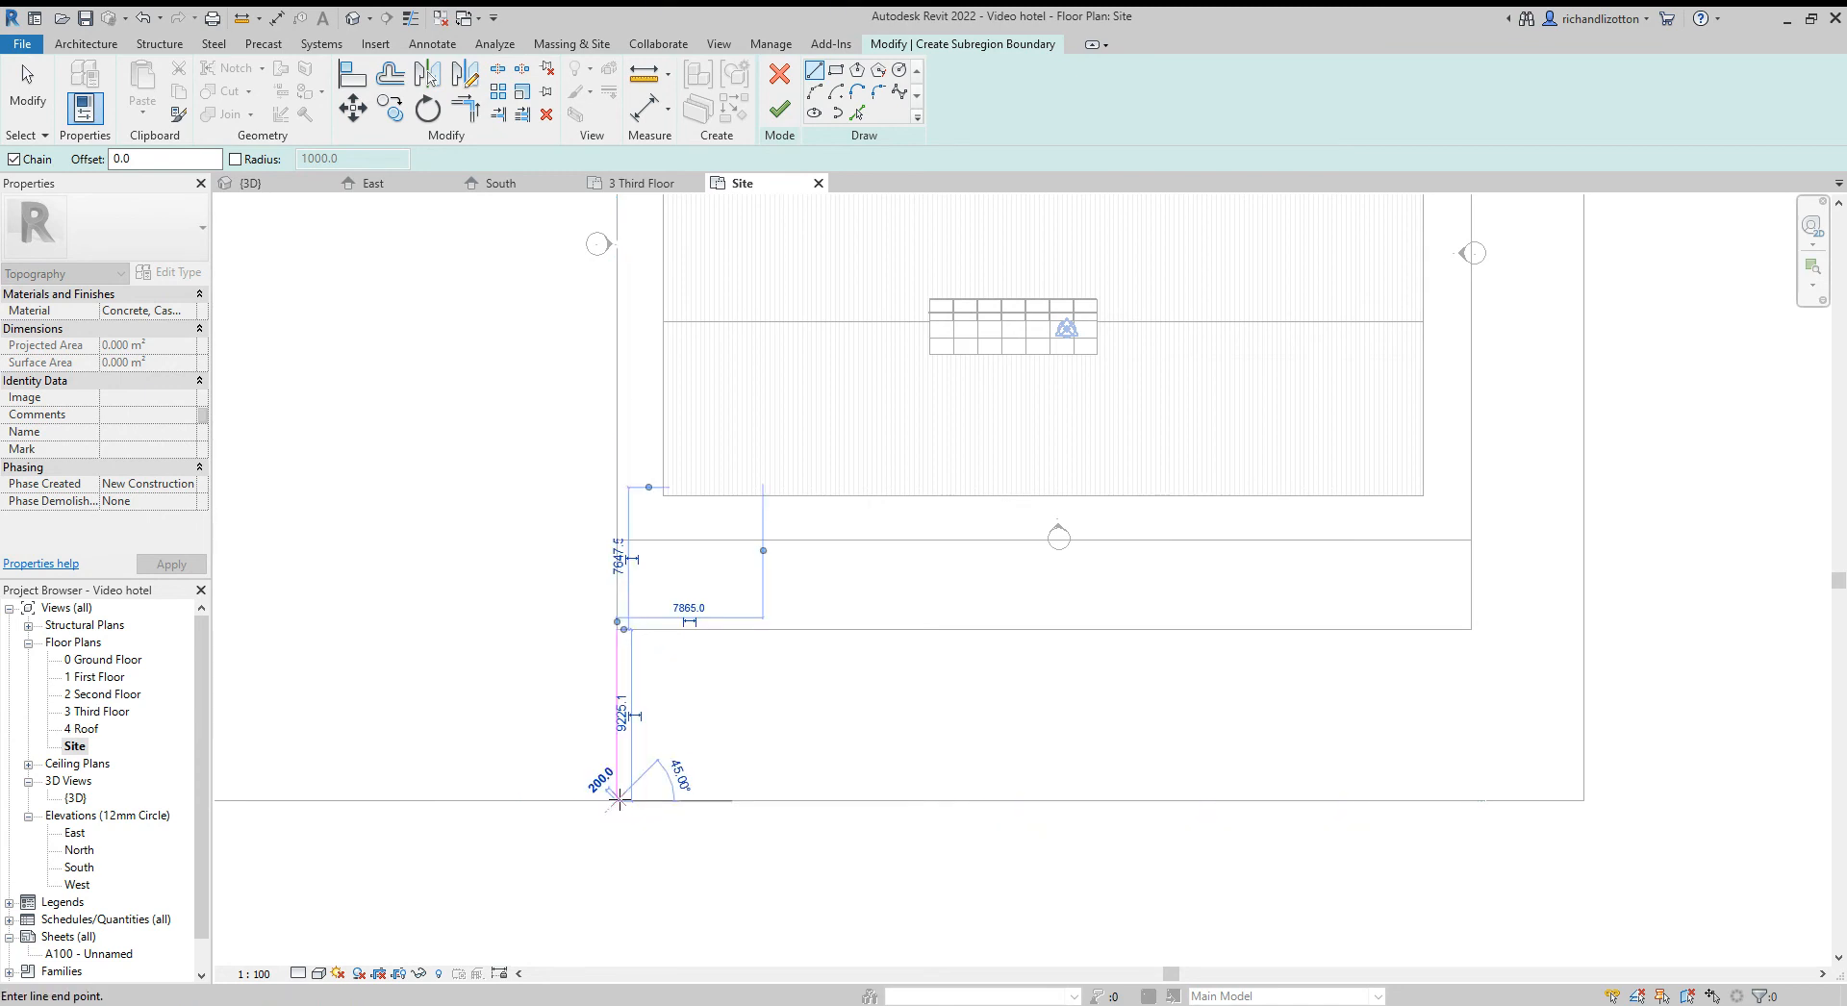
click(694, 799)
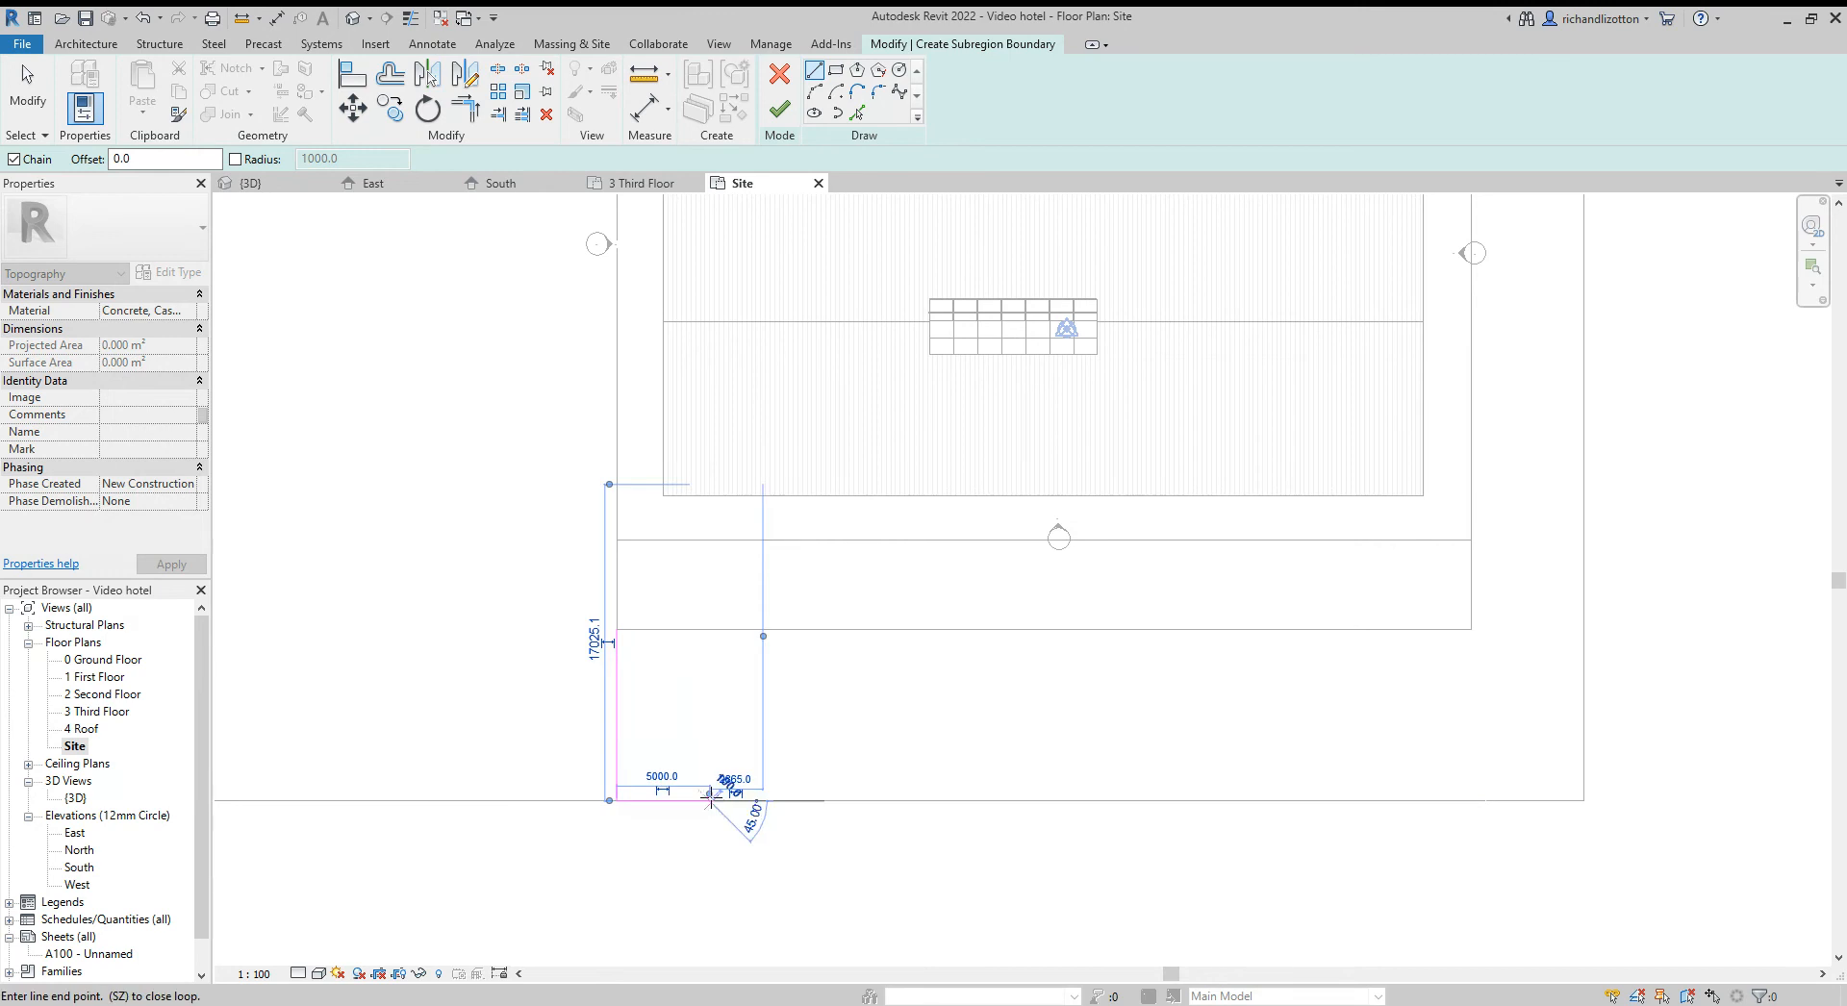
click(709, 723)
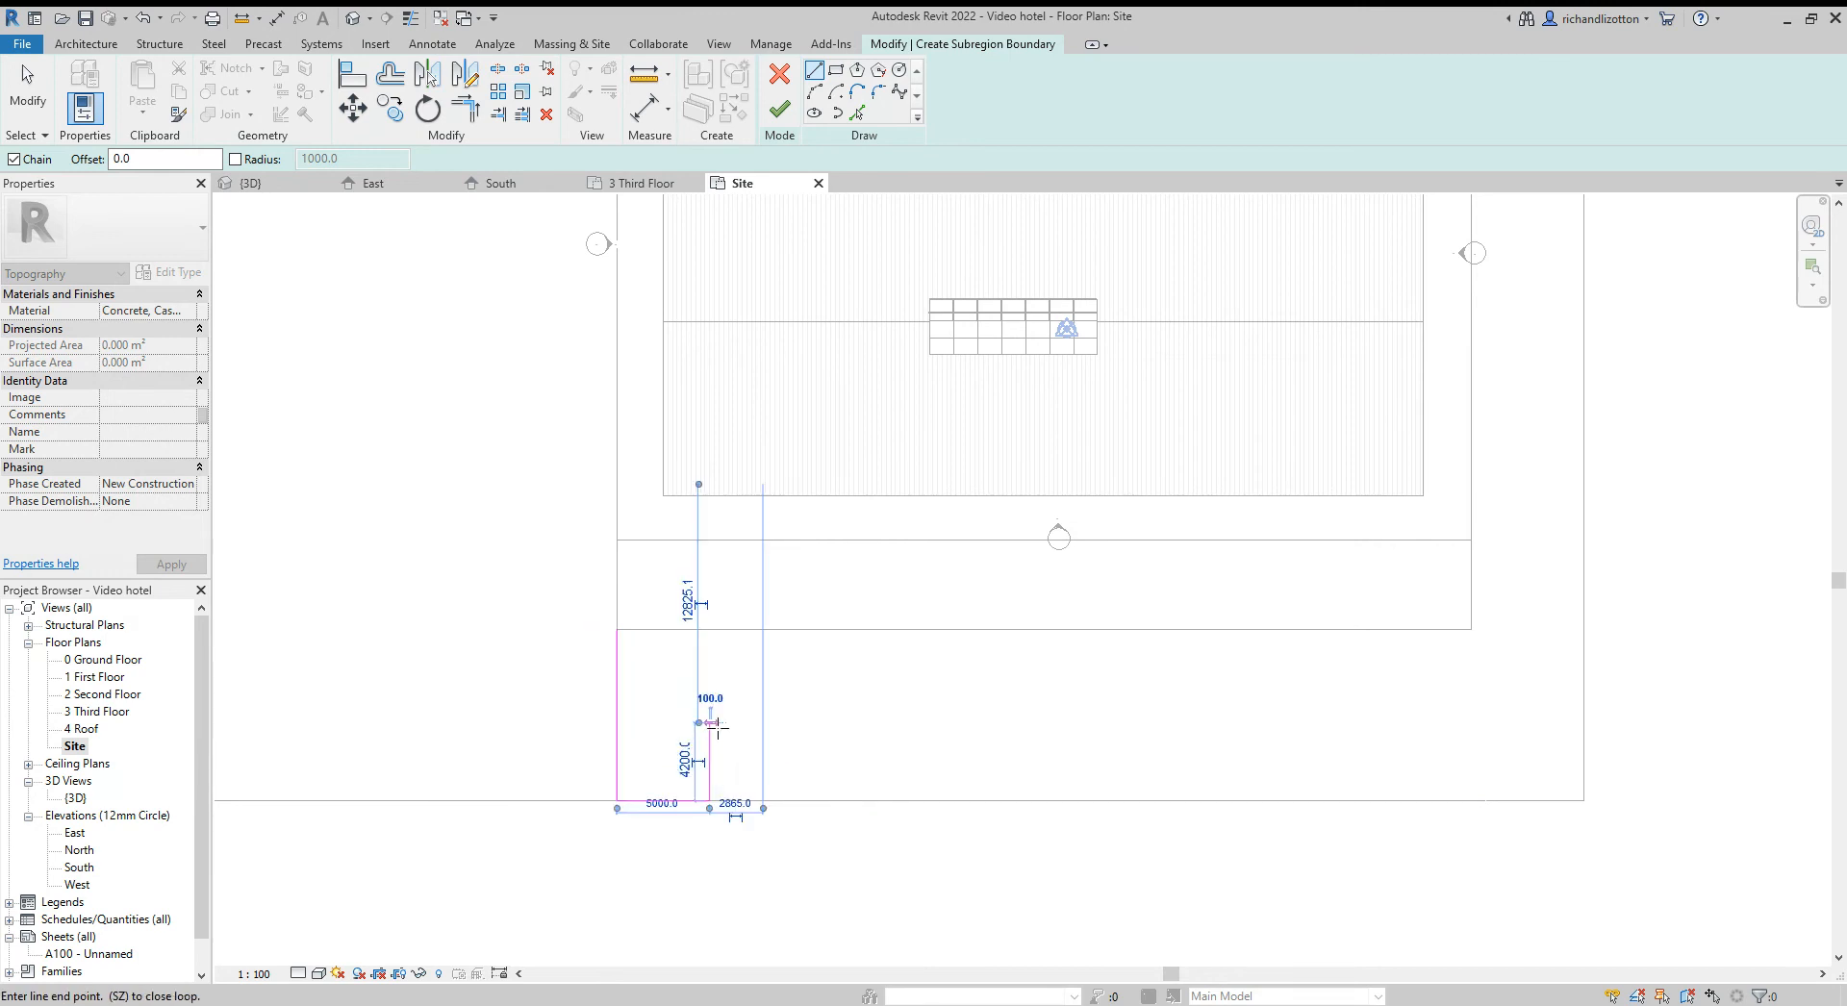
Continue the boundary about 34700 mm east, 4200 mm south and 6300 mm east, closing it along the asphalt strip's south edge
click(1355, 722)
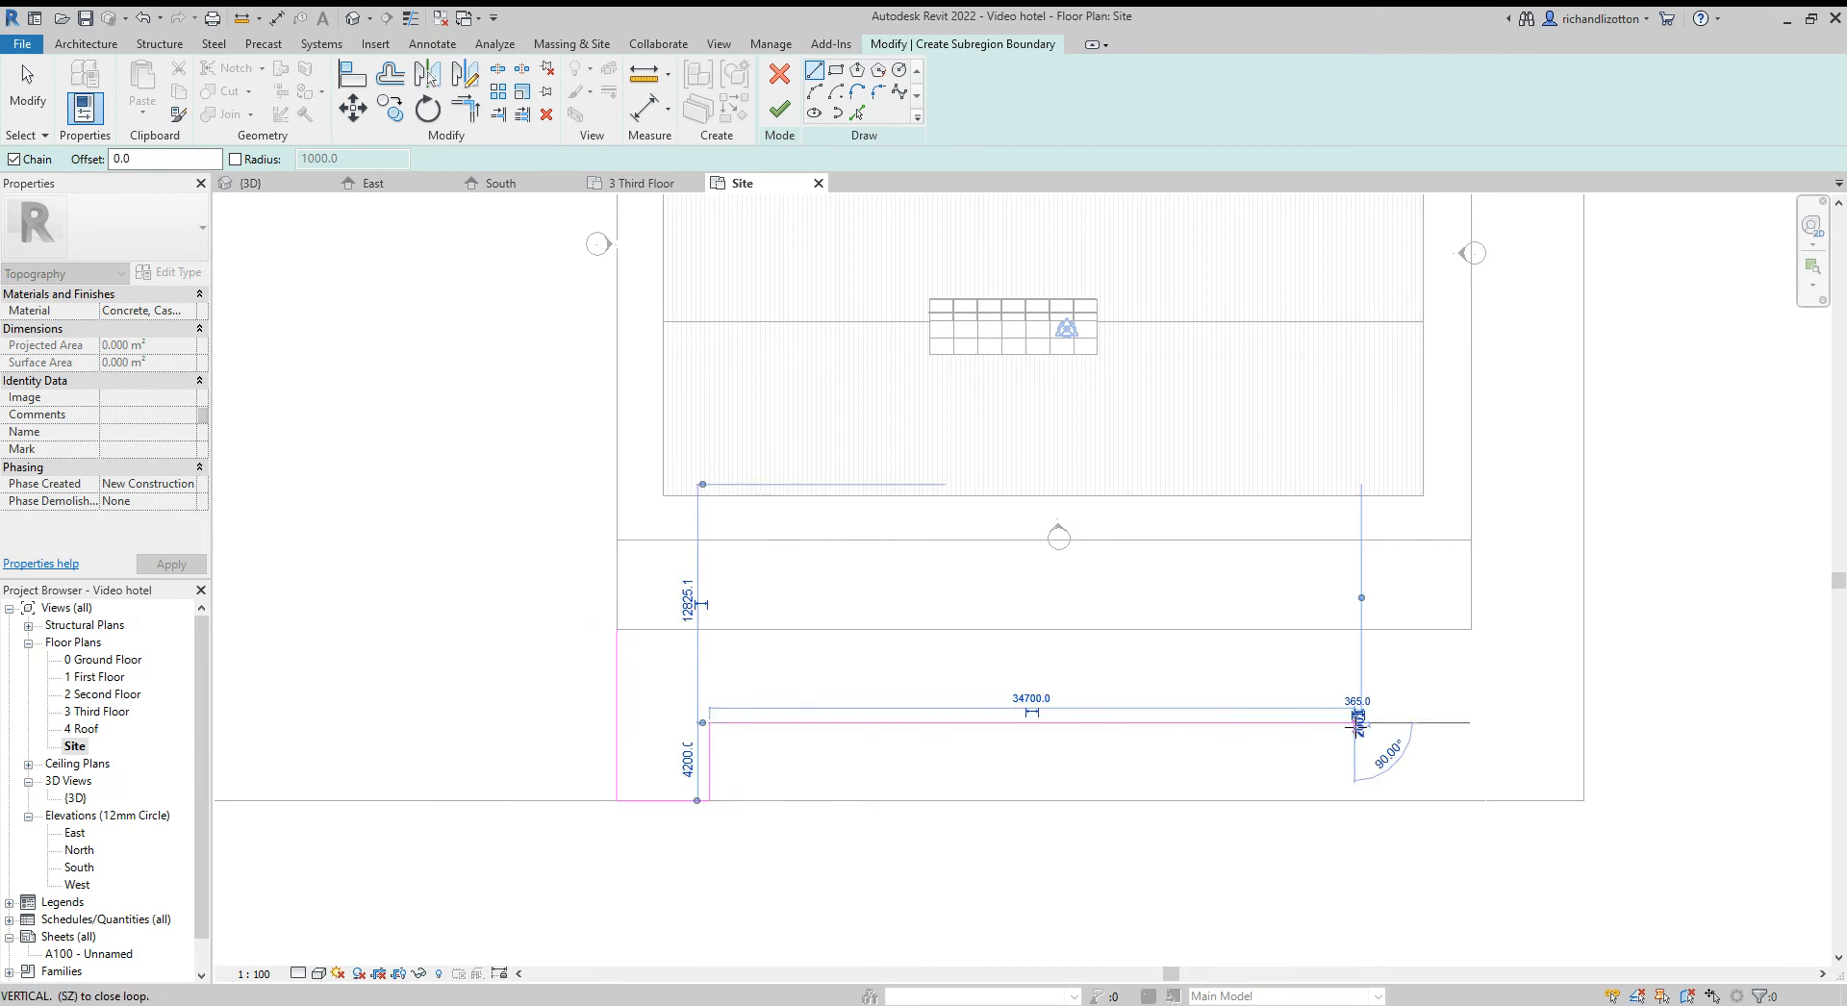
click(1355, 799)
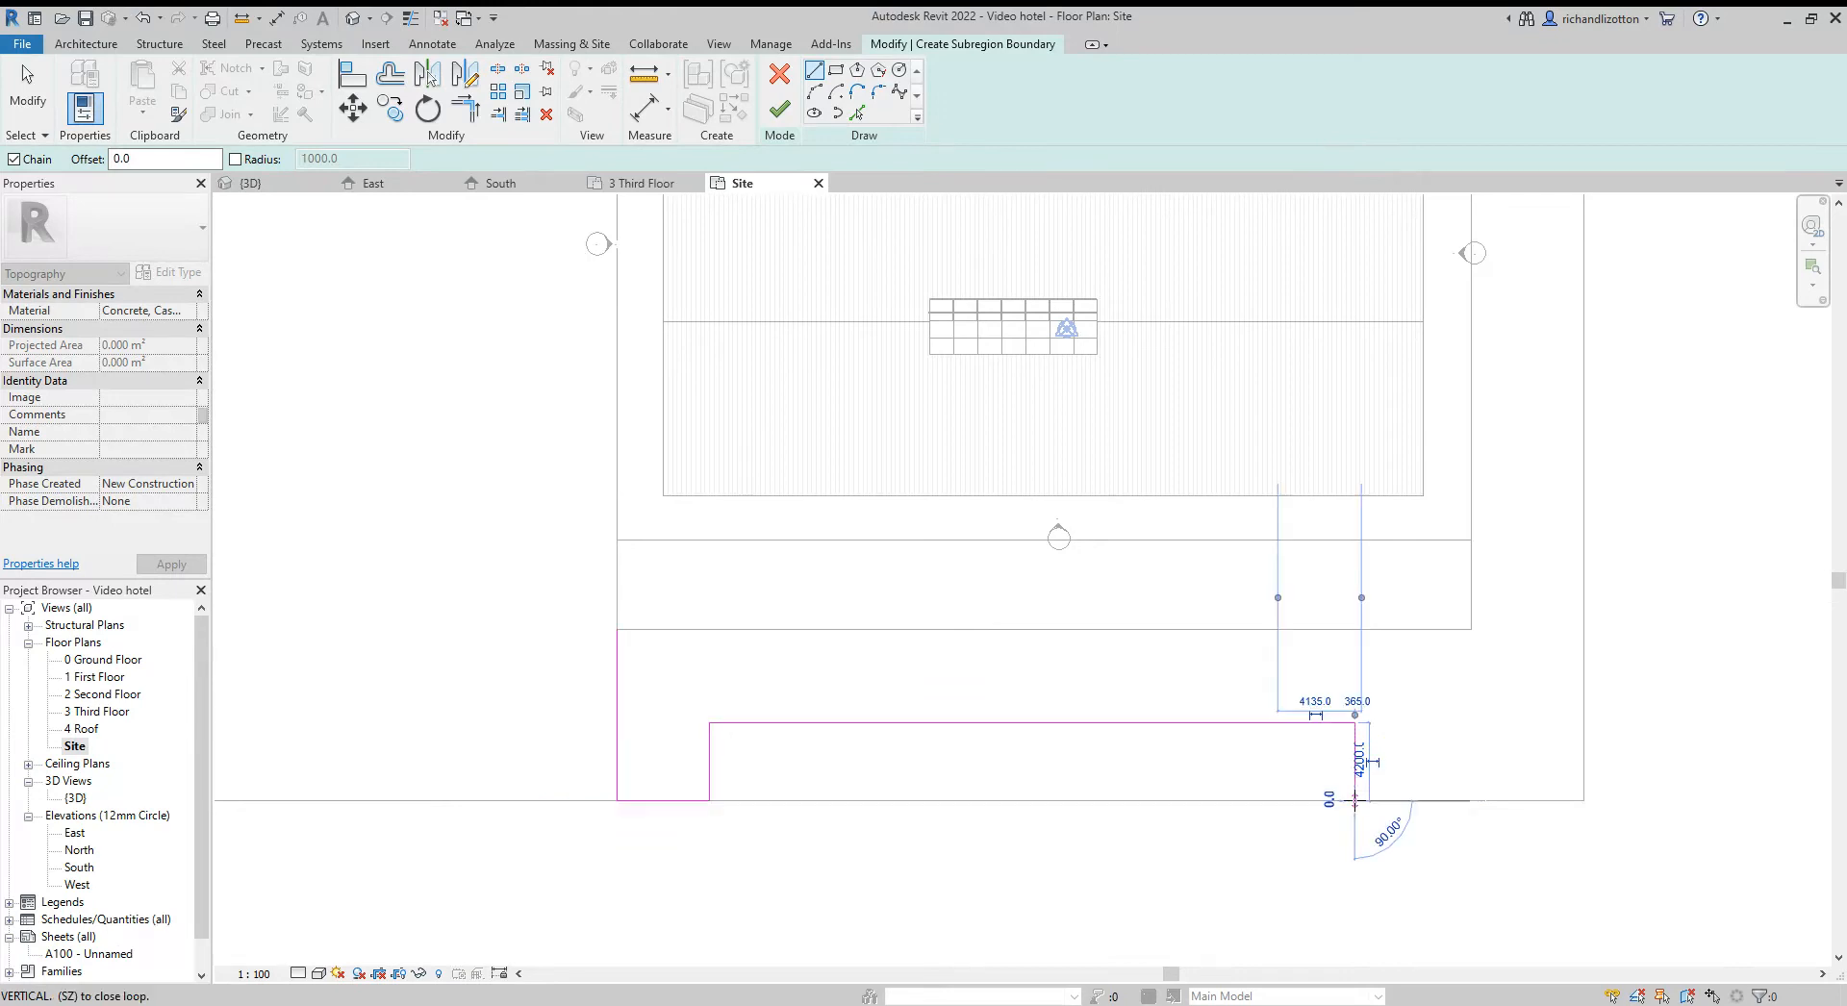
click(1471, 800)
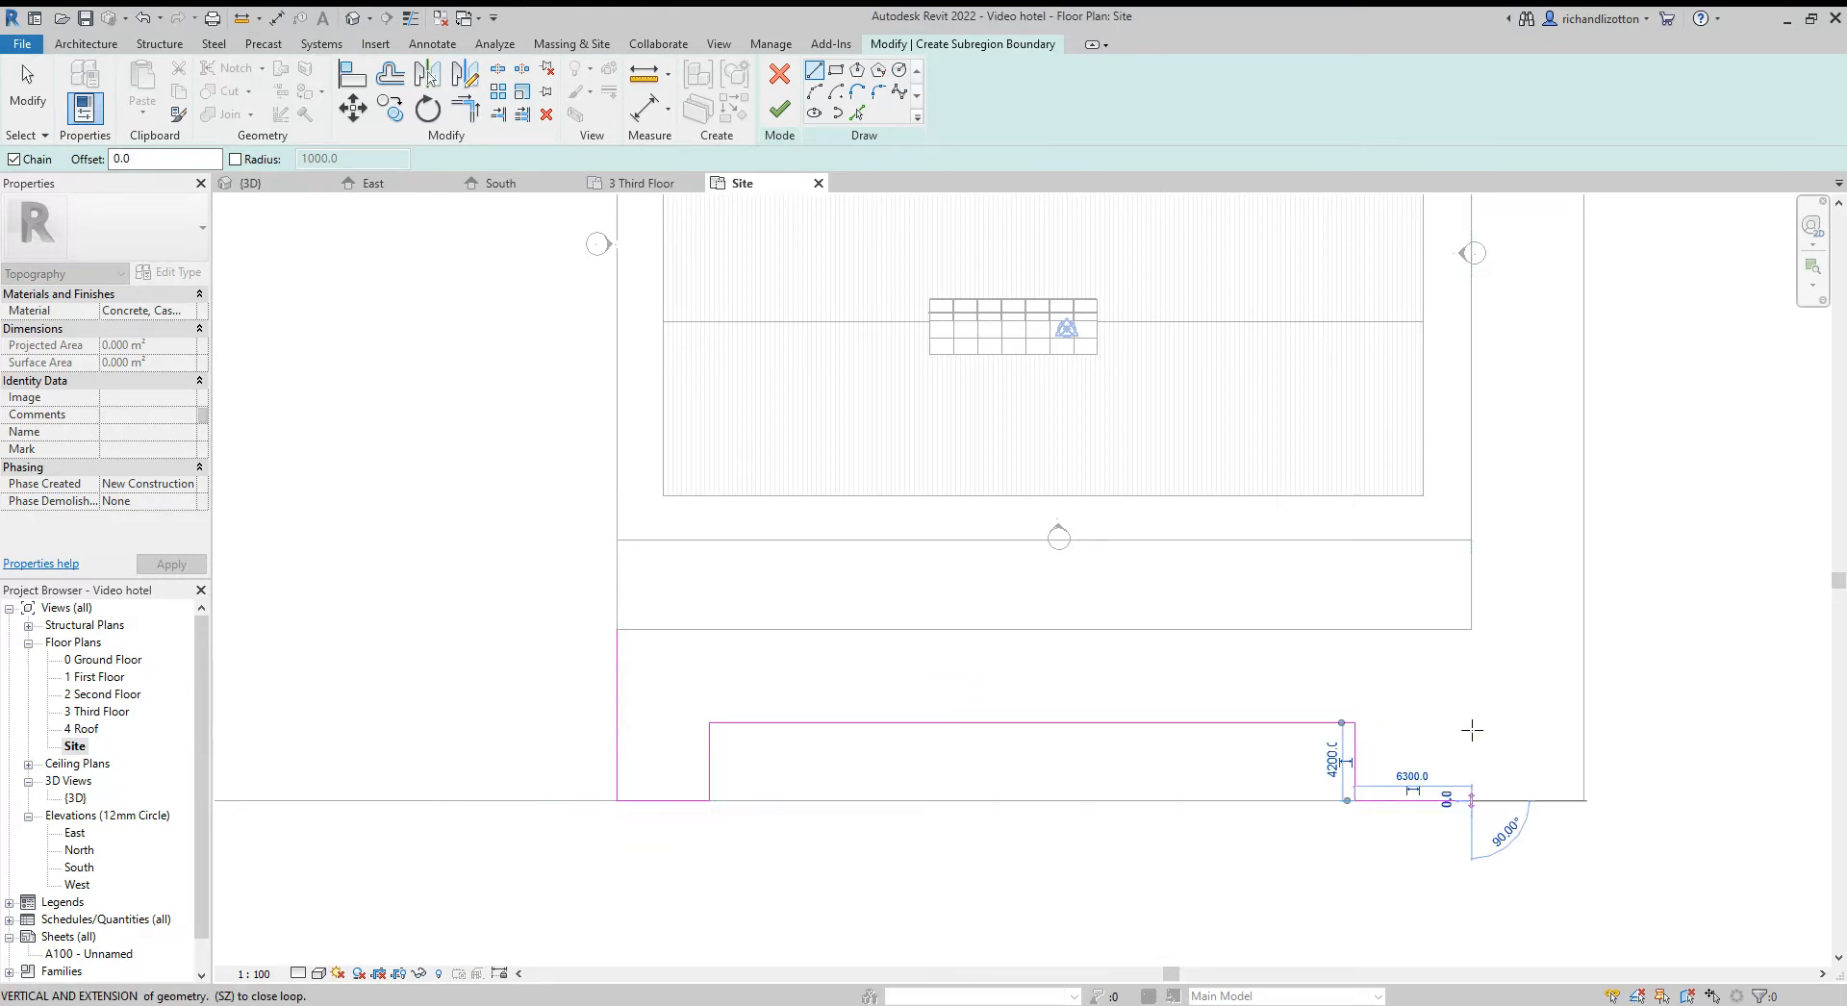
click(1470, 630)
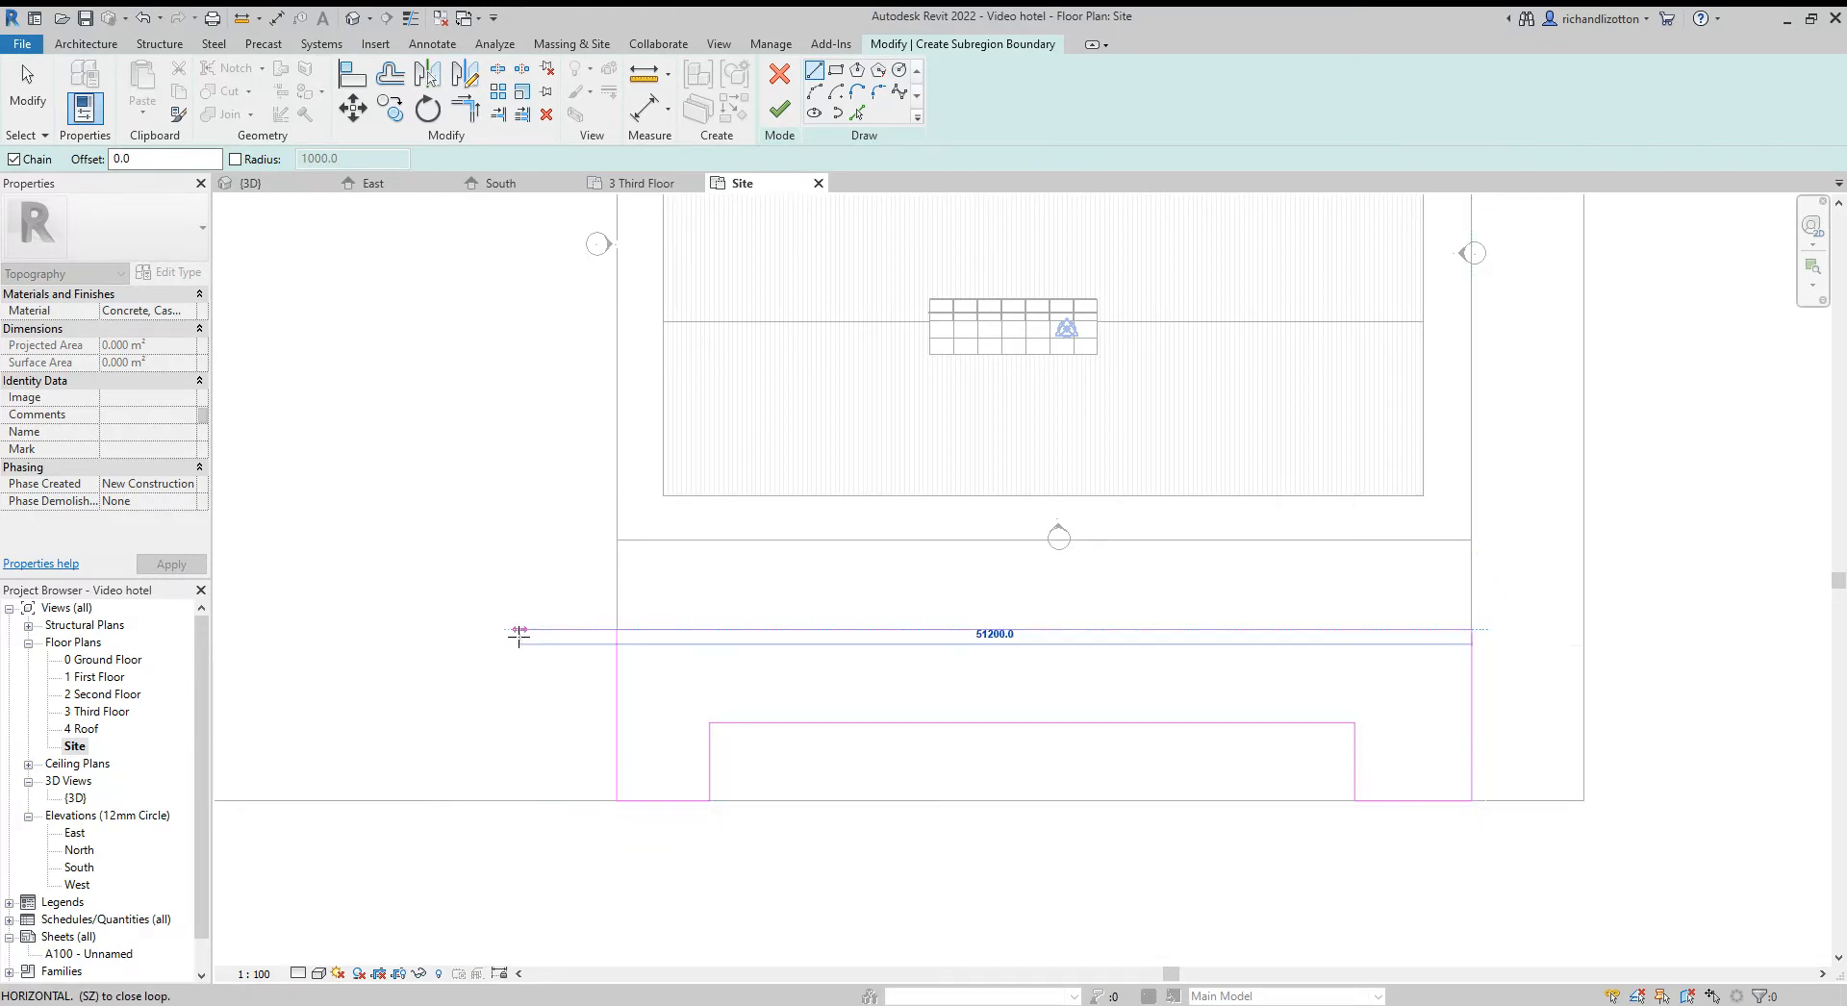
click(617, 630)
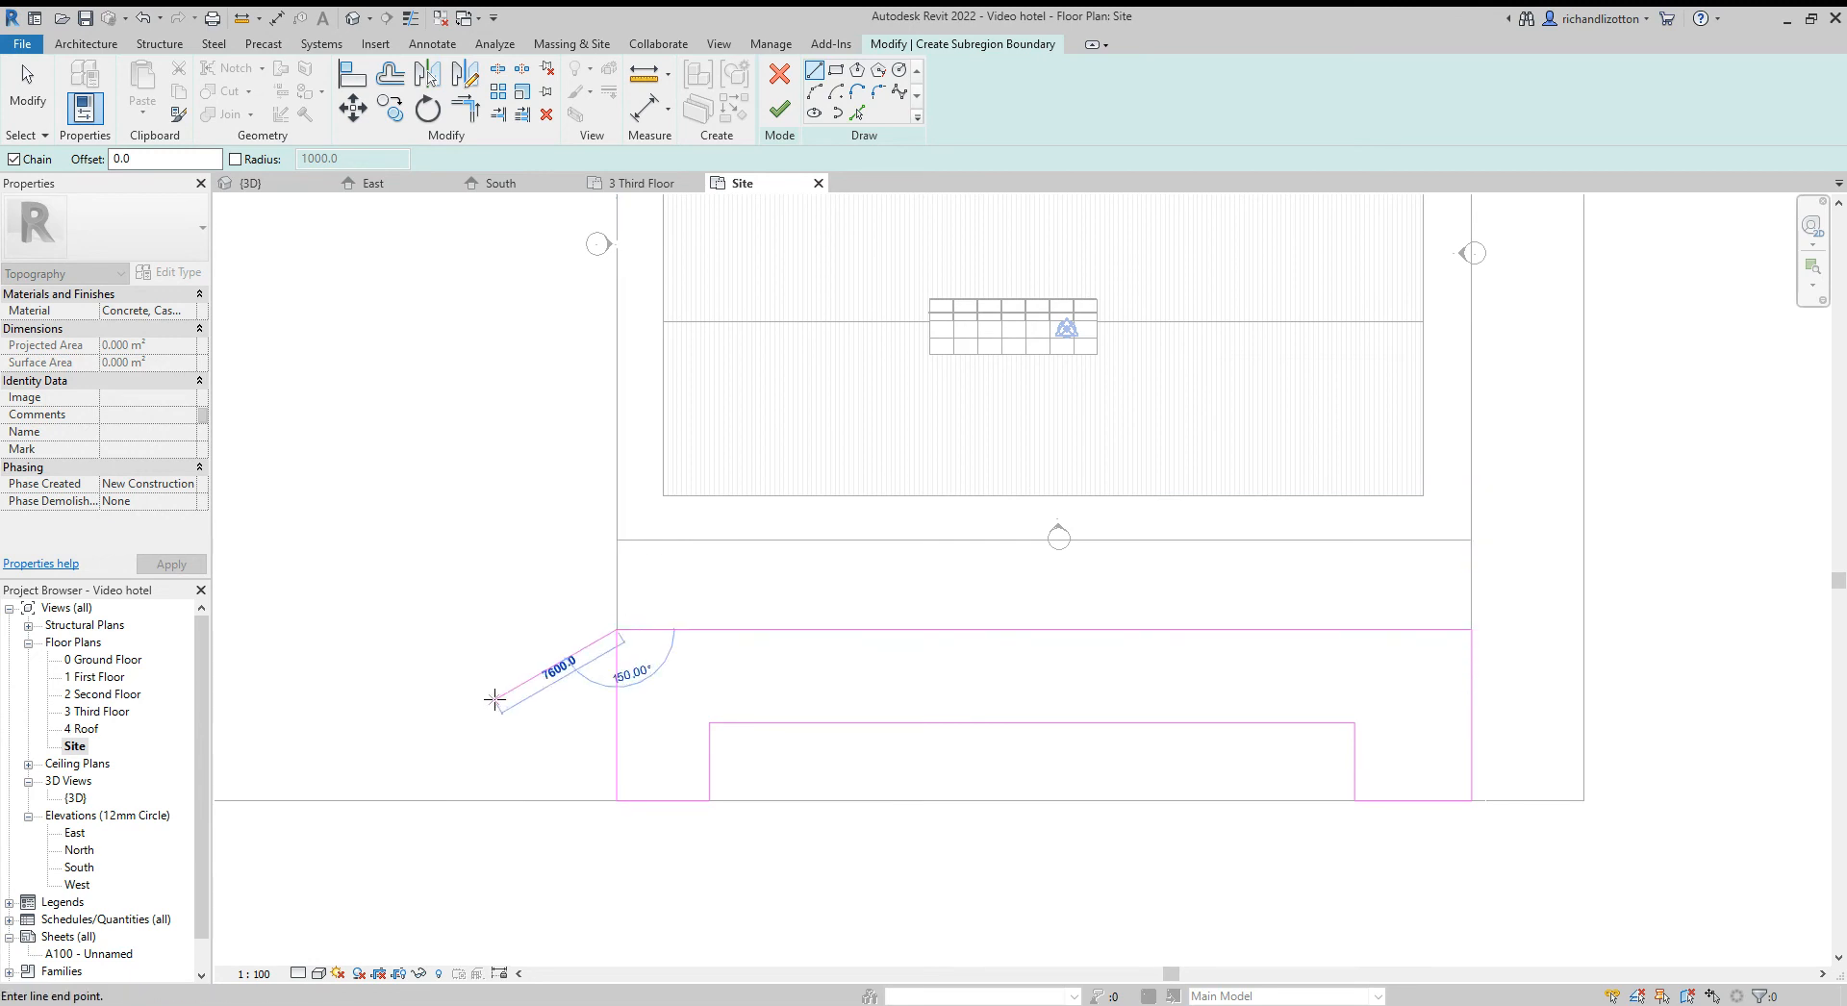
End the boundary line and set the distance between the subregion's north edge and its long inner line to 5000 mm
key(Escape)
key(Escape)
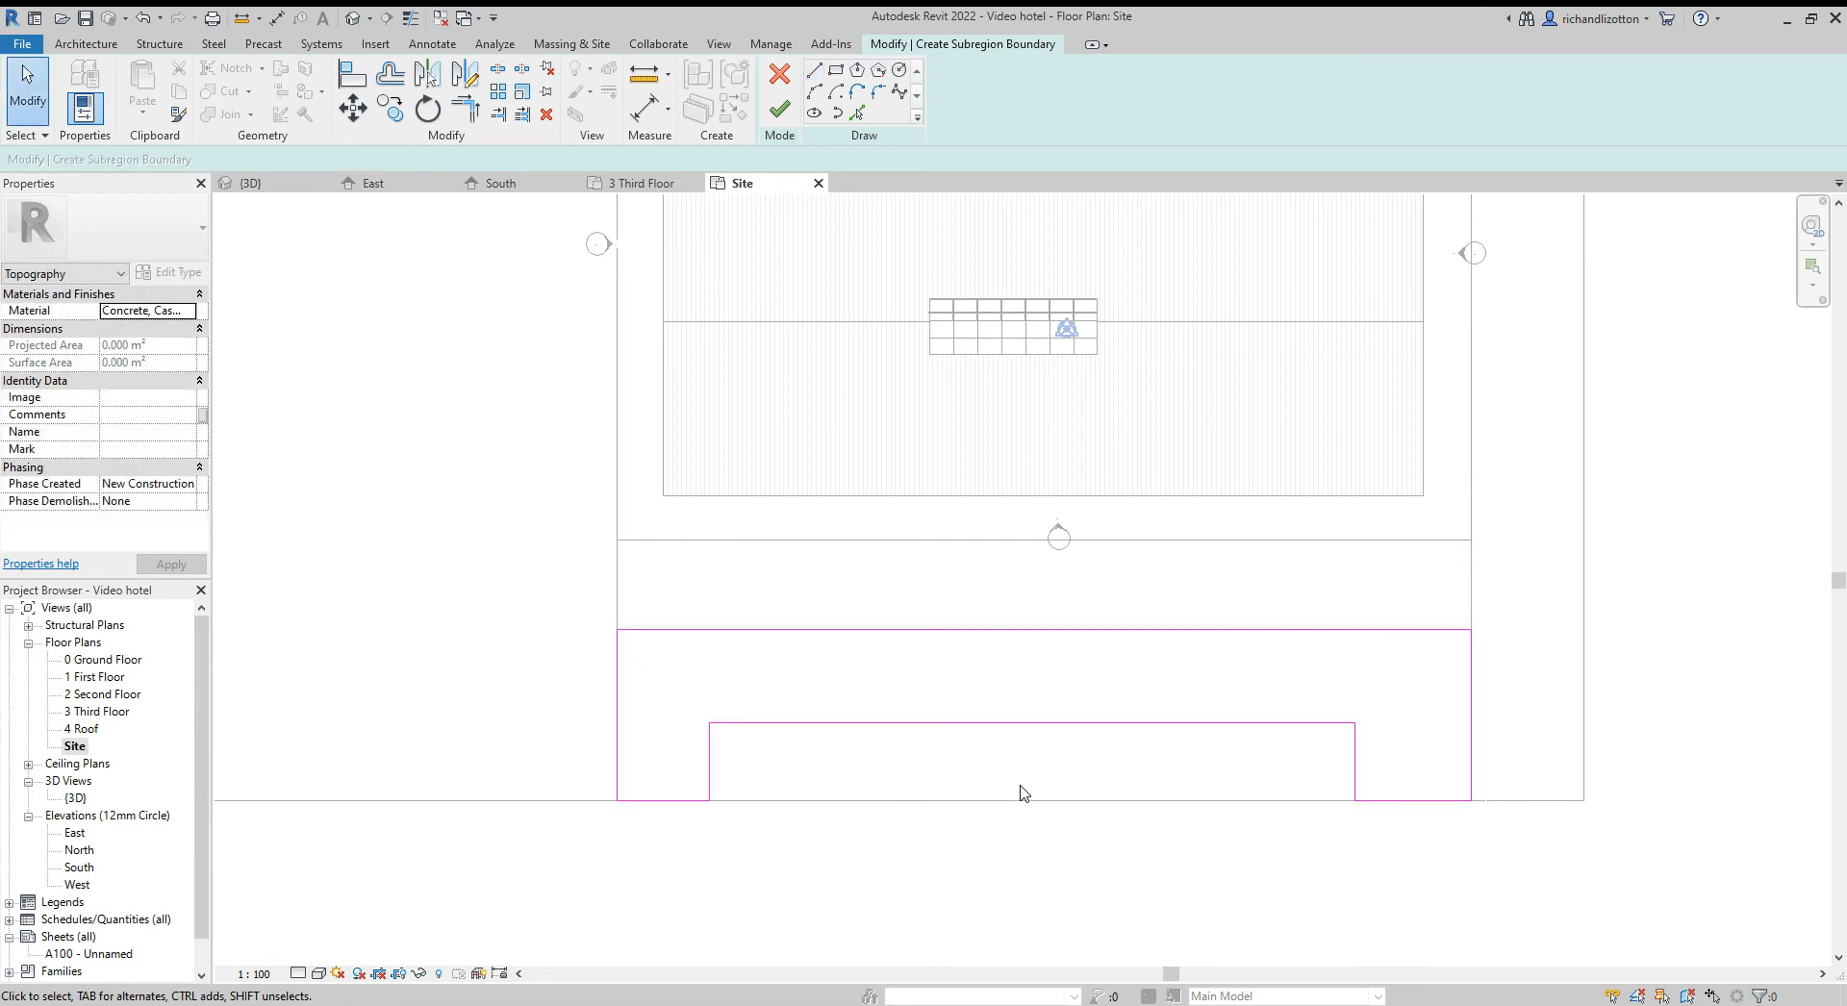
click(1020, 729)
click(688, 677)
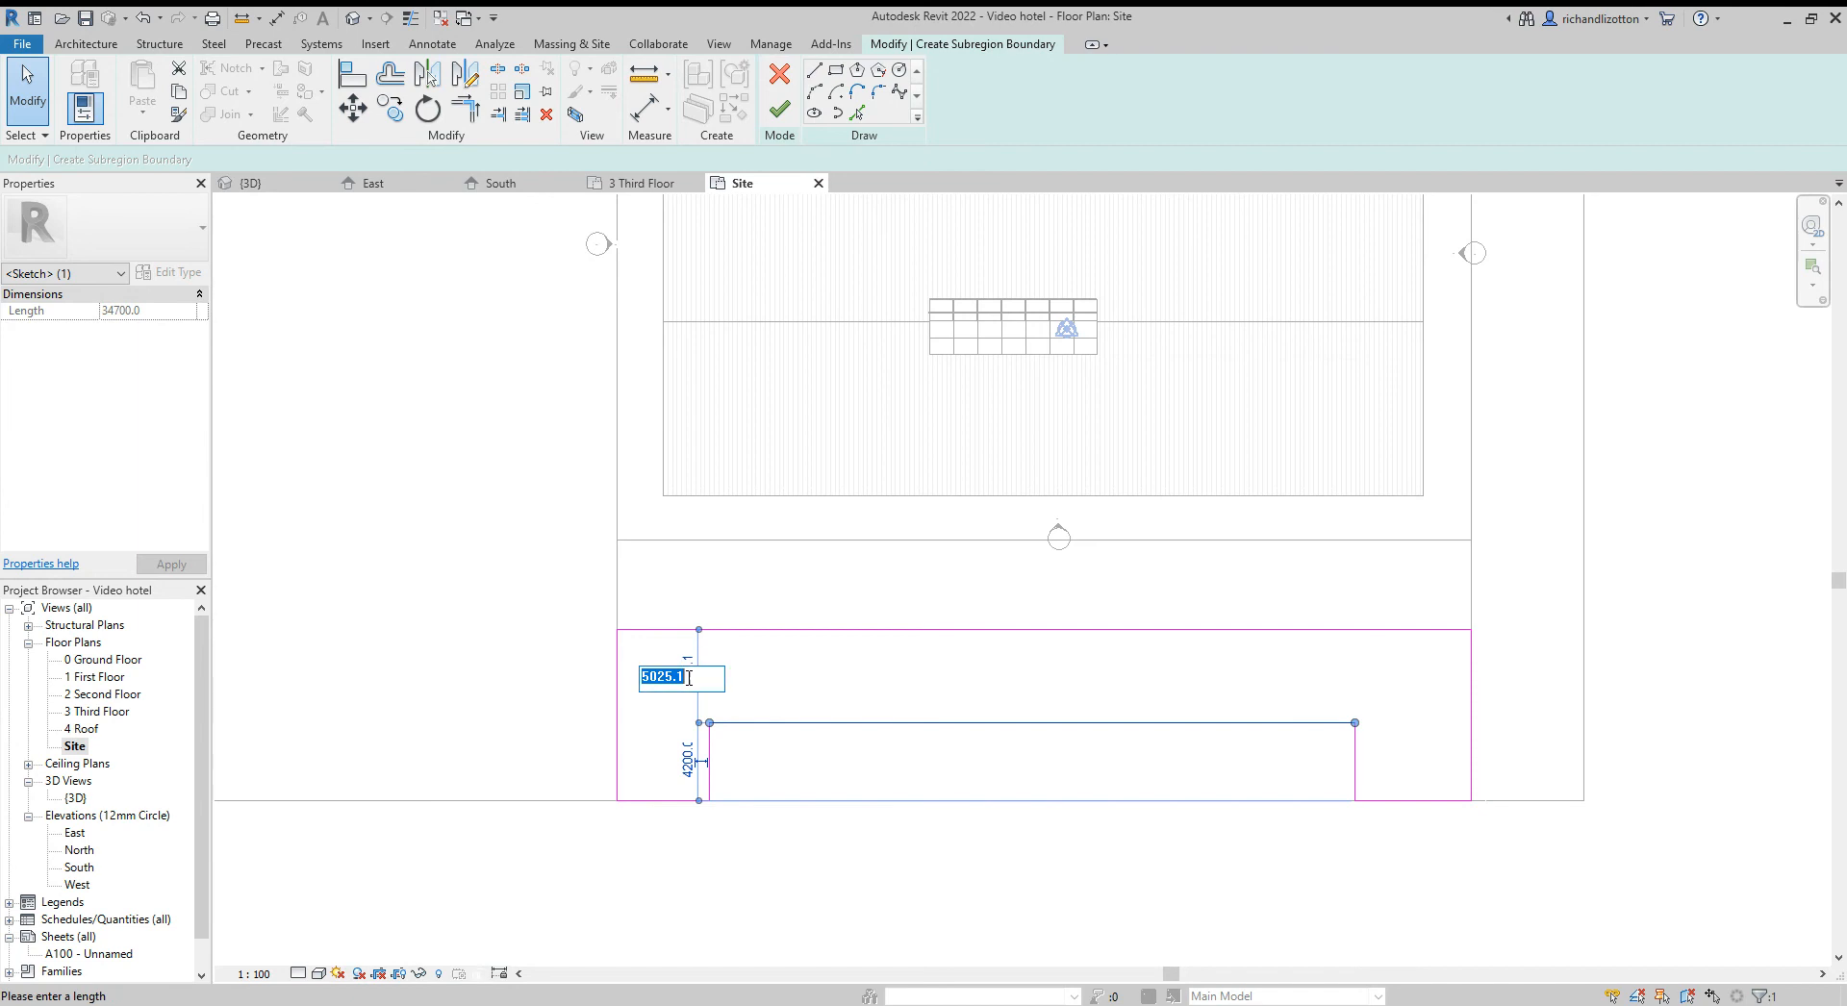
text(5000)
key(Return)
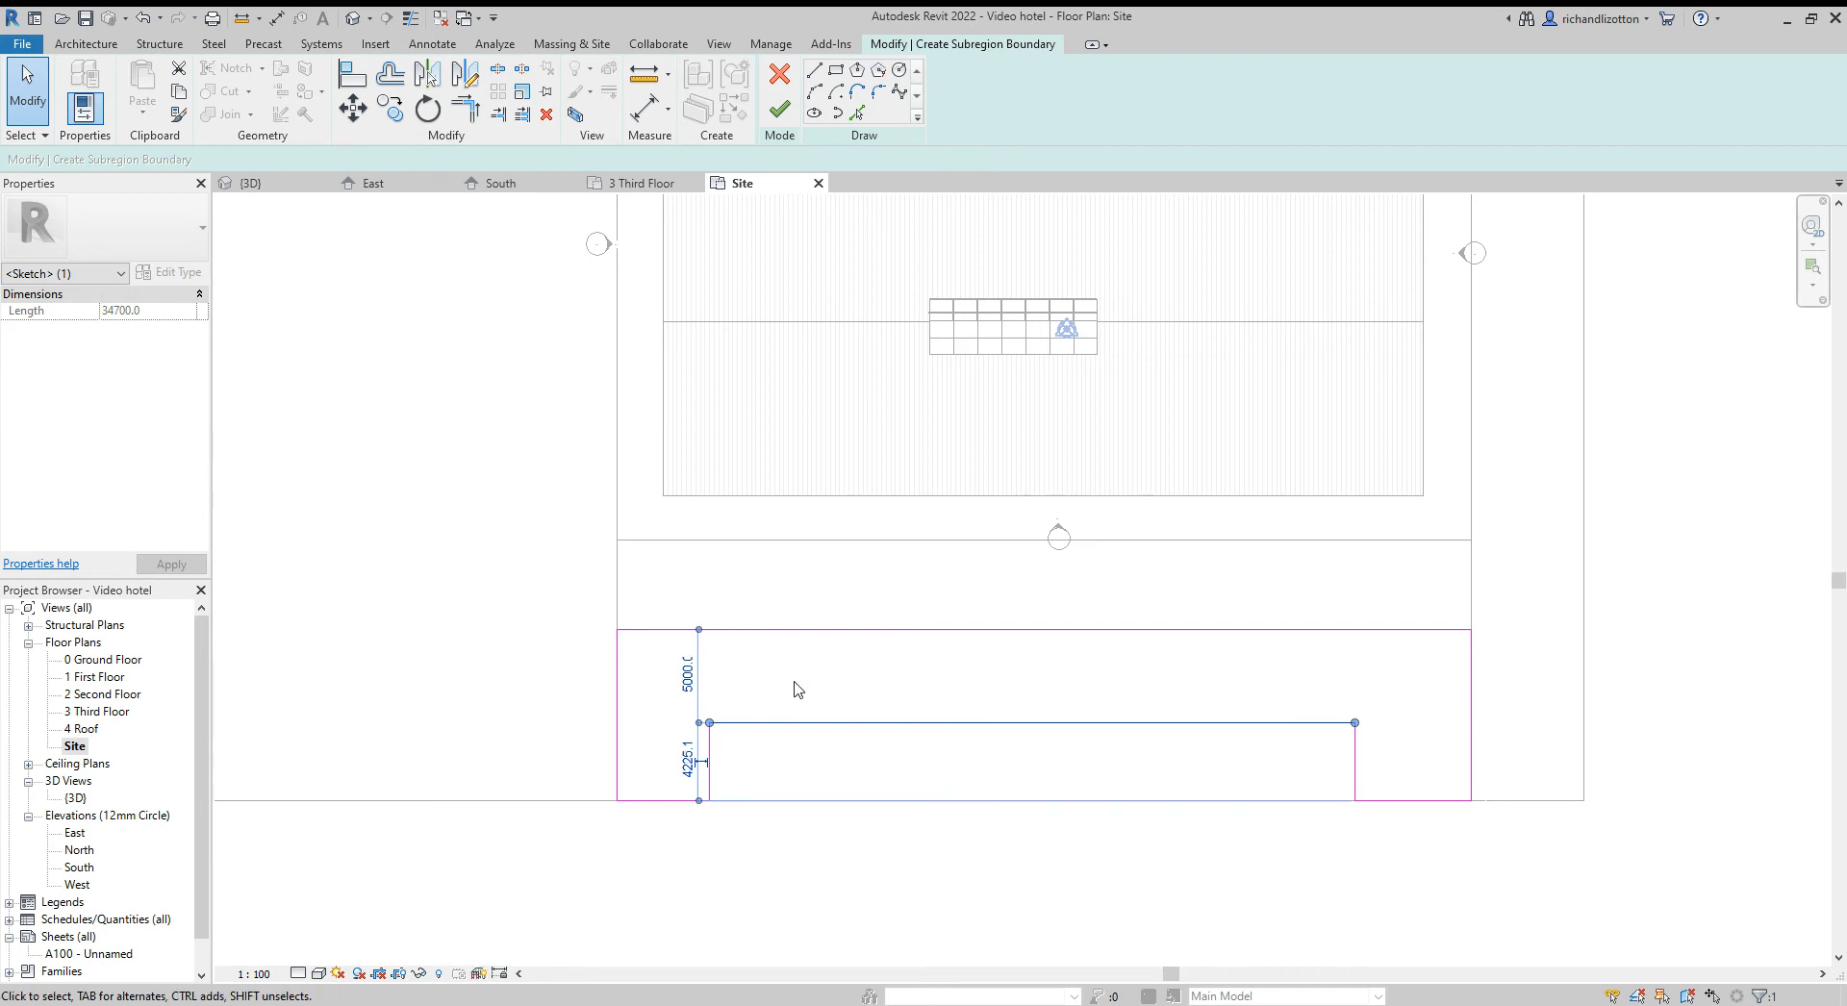
Set the width of the subregion's east leg to 5000 mm and check the width of the west leg
click(1355, 774)
click(1413, 697)
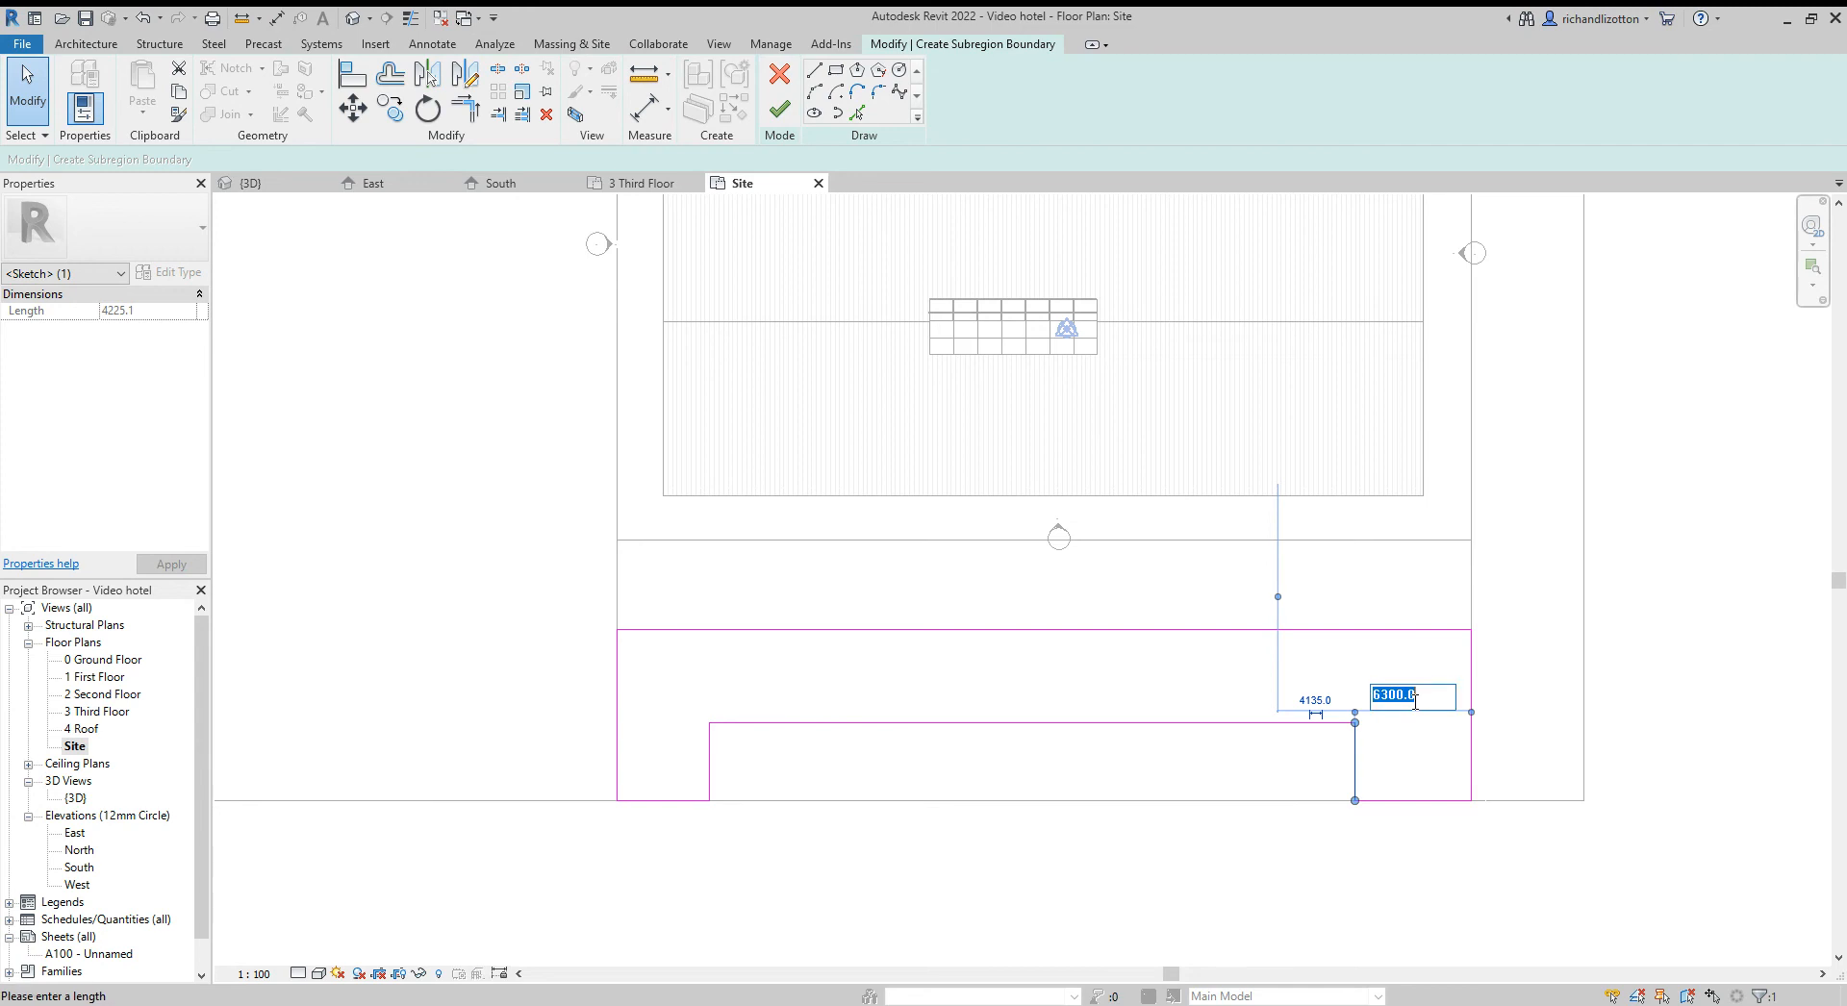
text(50)
key(Return)
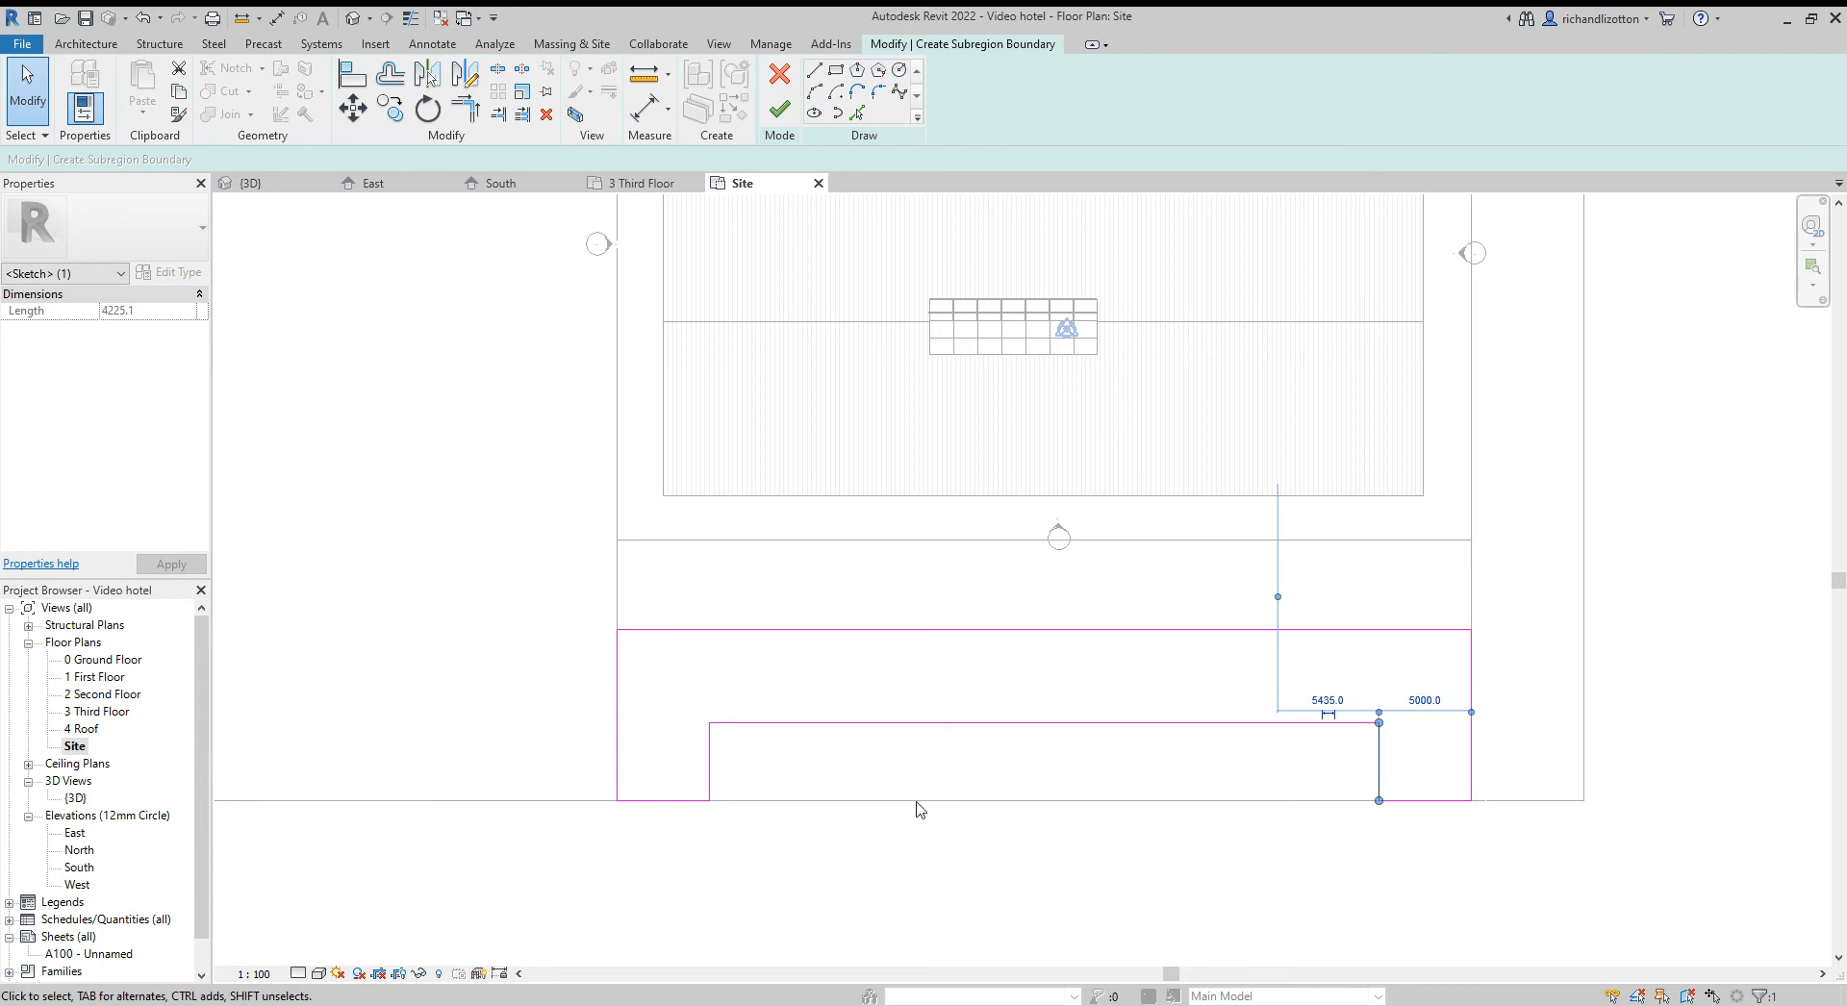
click(713, 769)
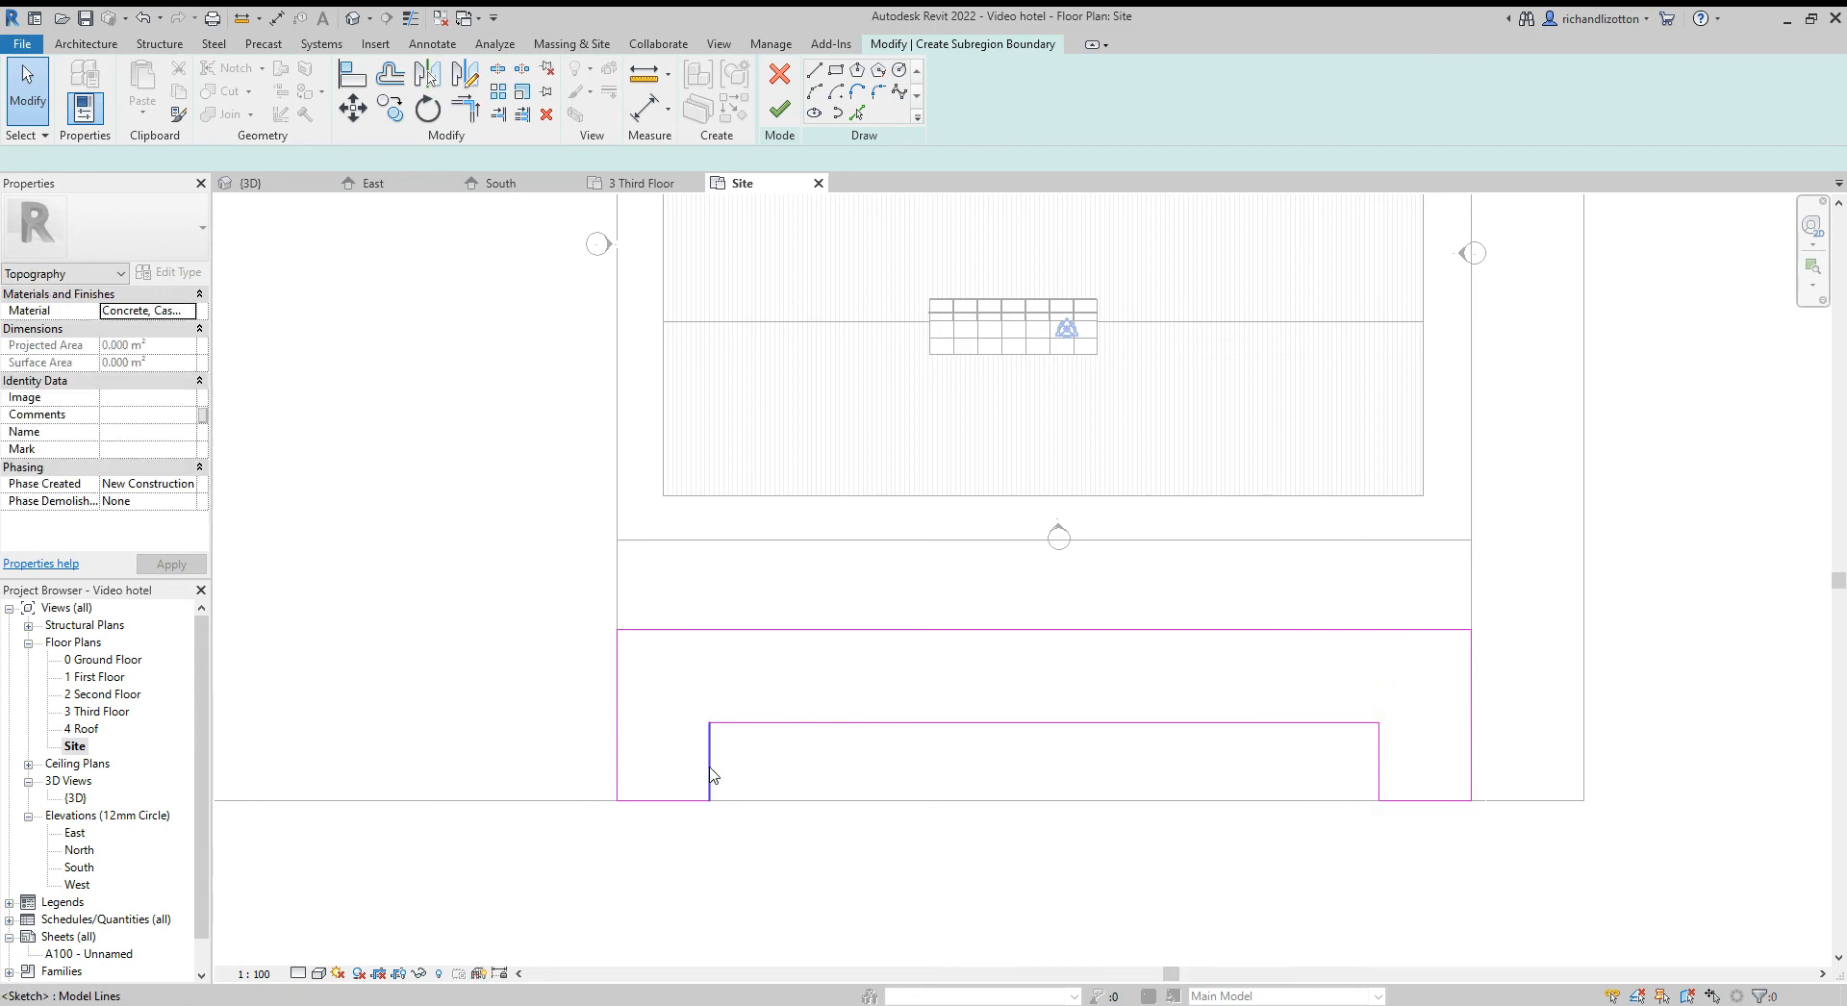
click(709, 765)
click(661, 803)
key(Escape)
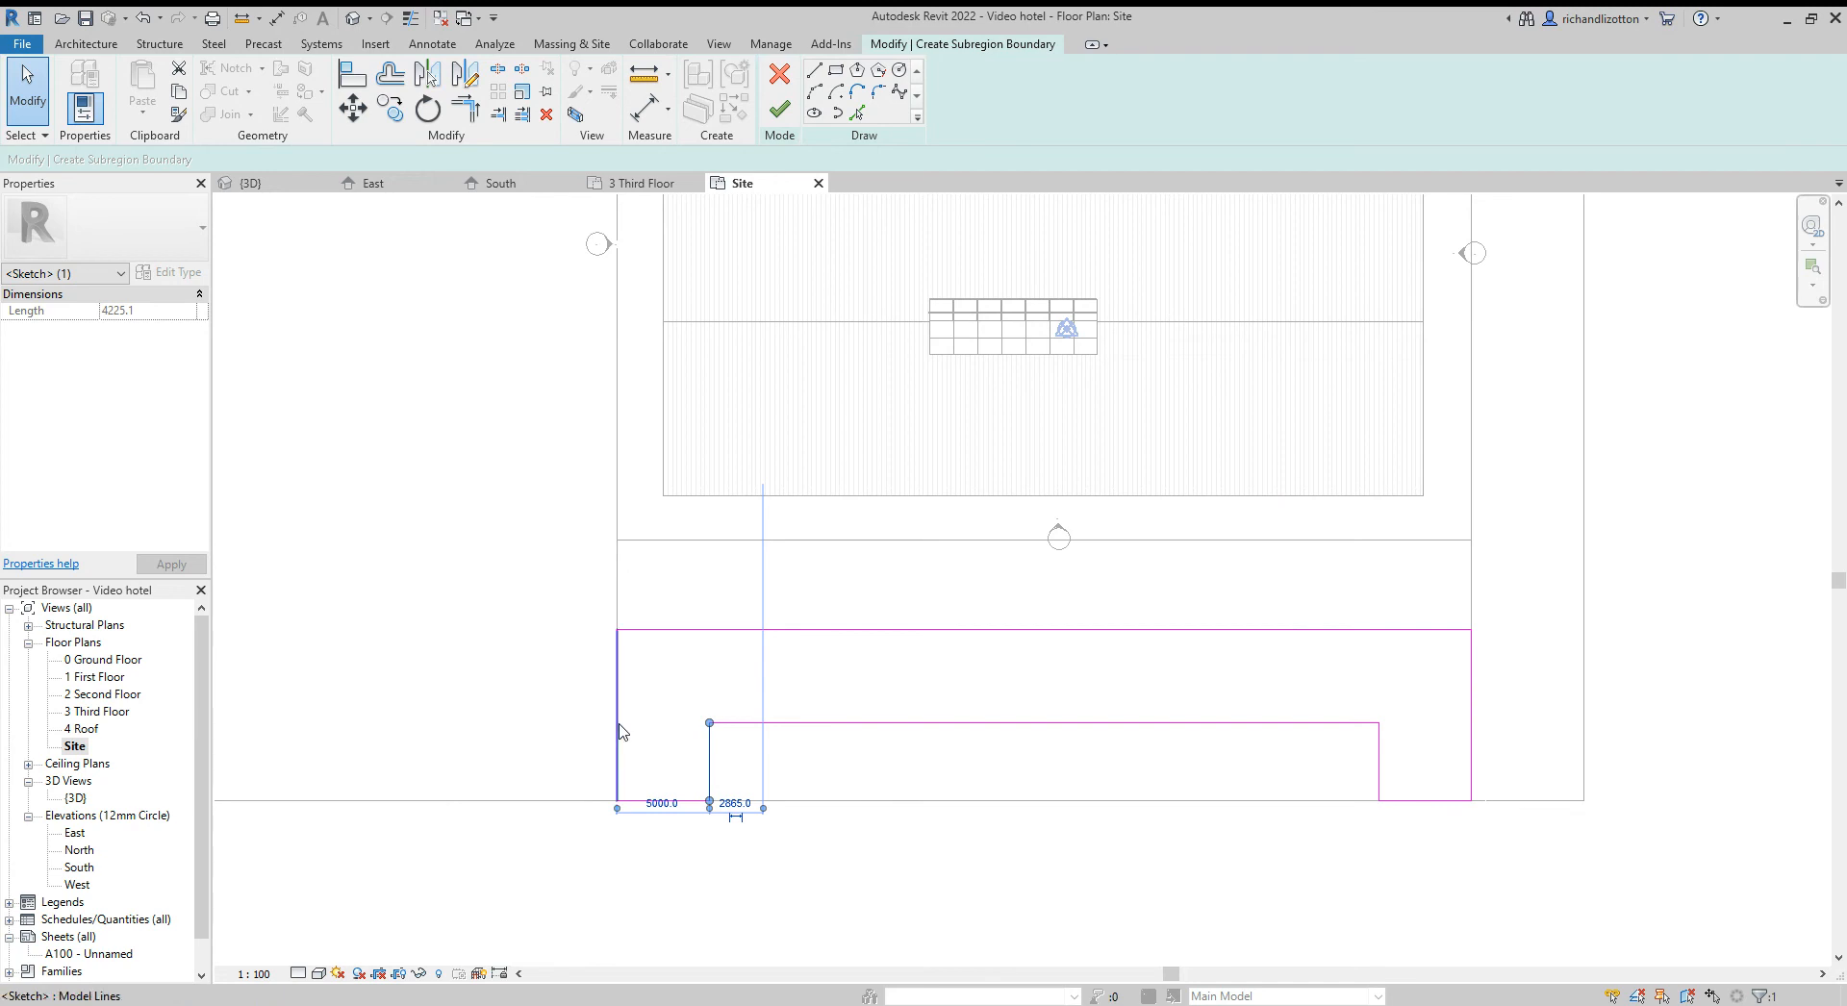
click(543, 664)
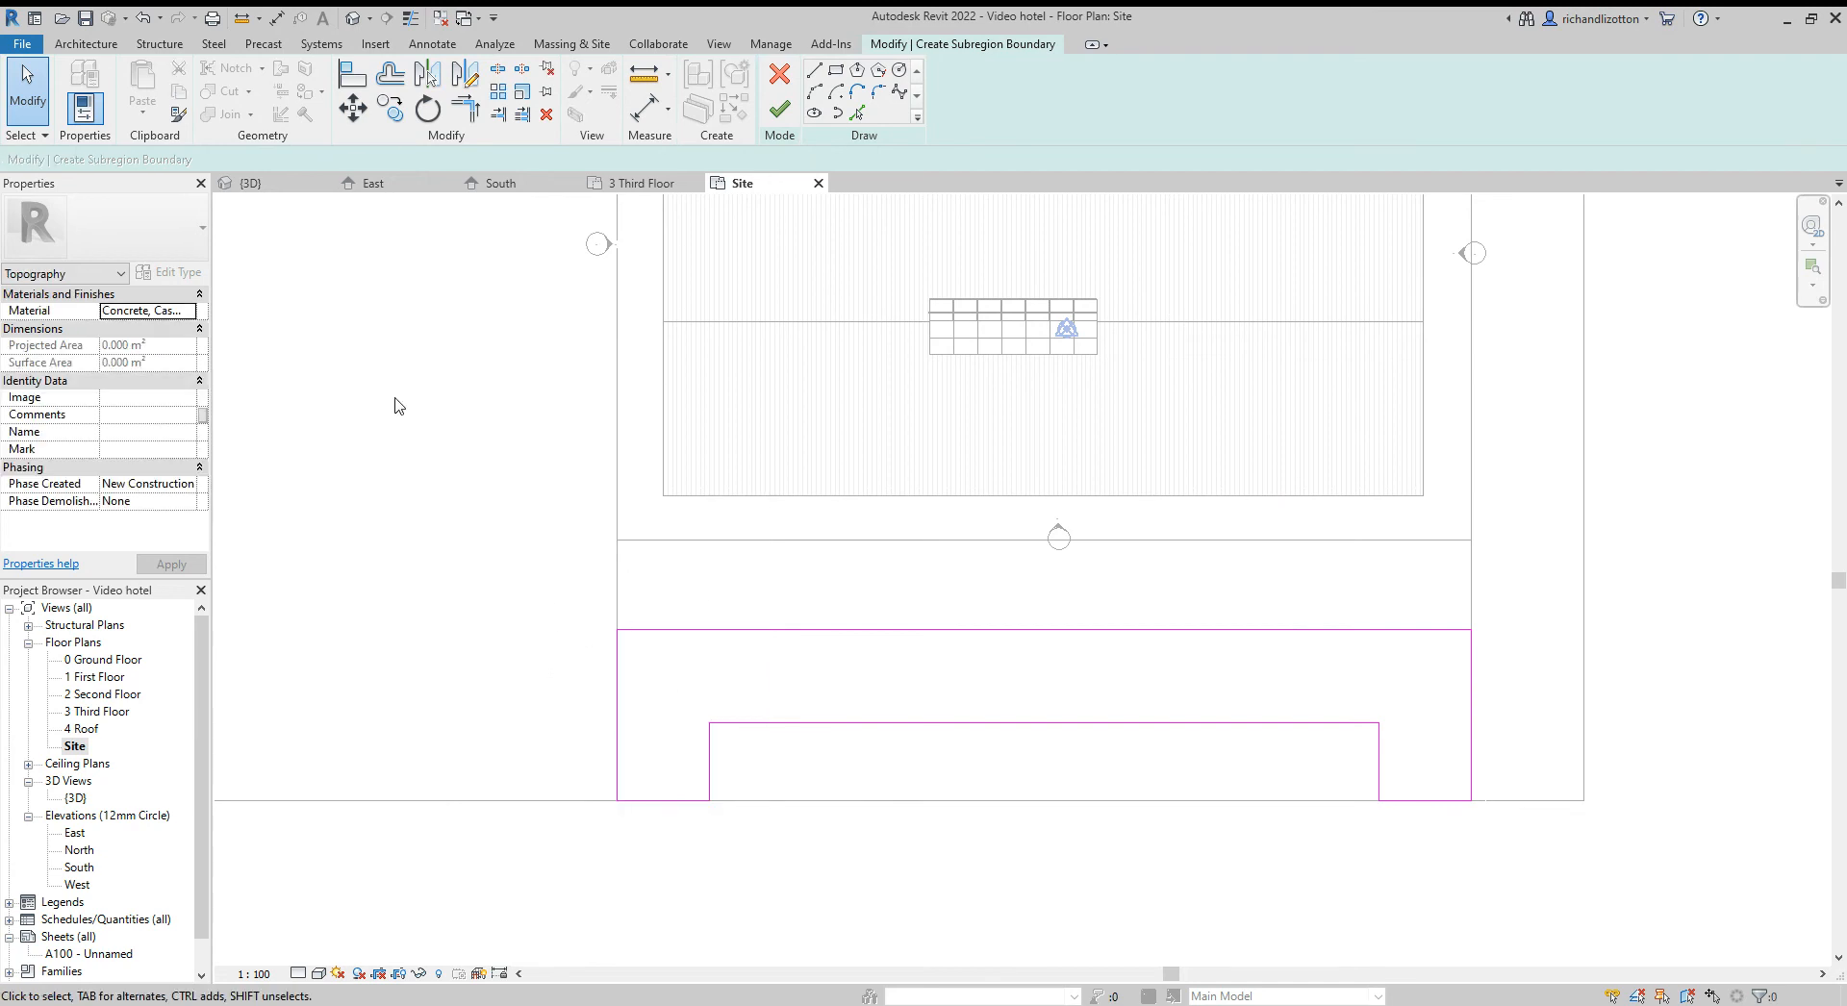
Search the project materials for "bit", assign Asphalt, Bitumen to the new subregion and finish its boundary sketch
click(189, 311)
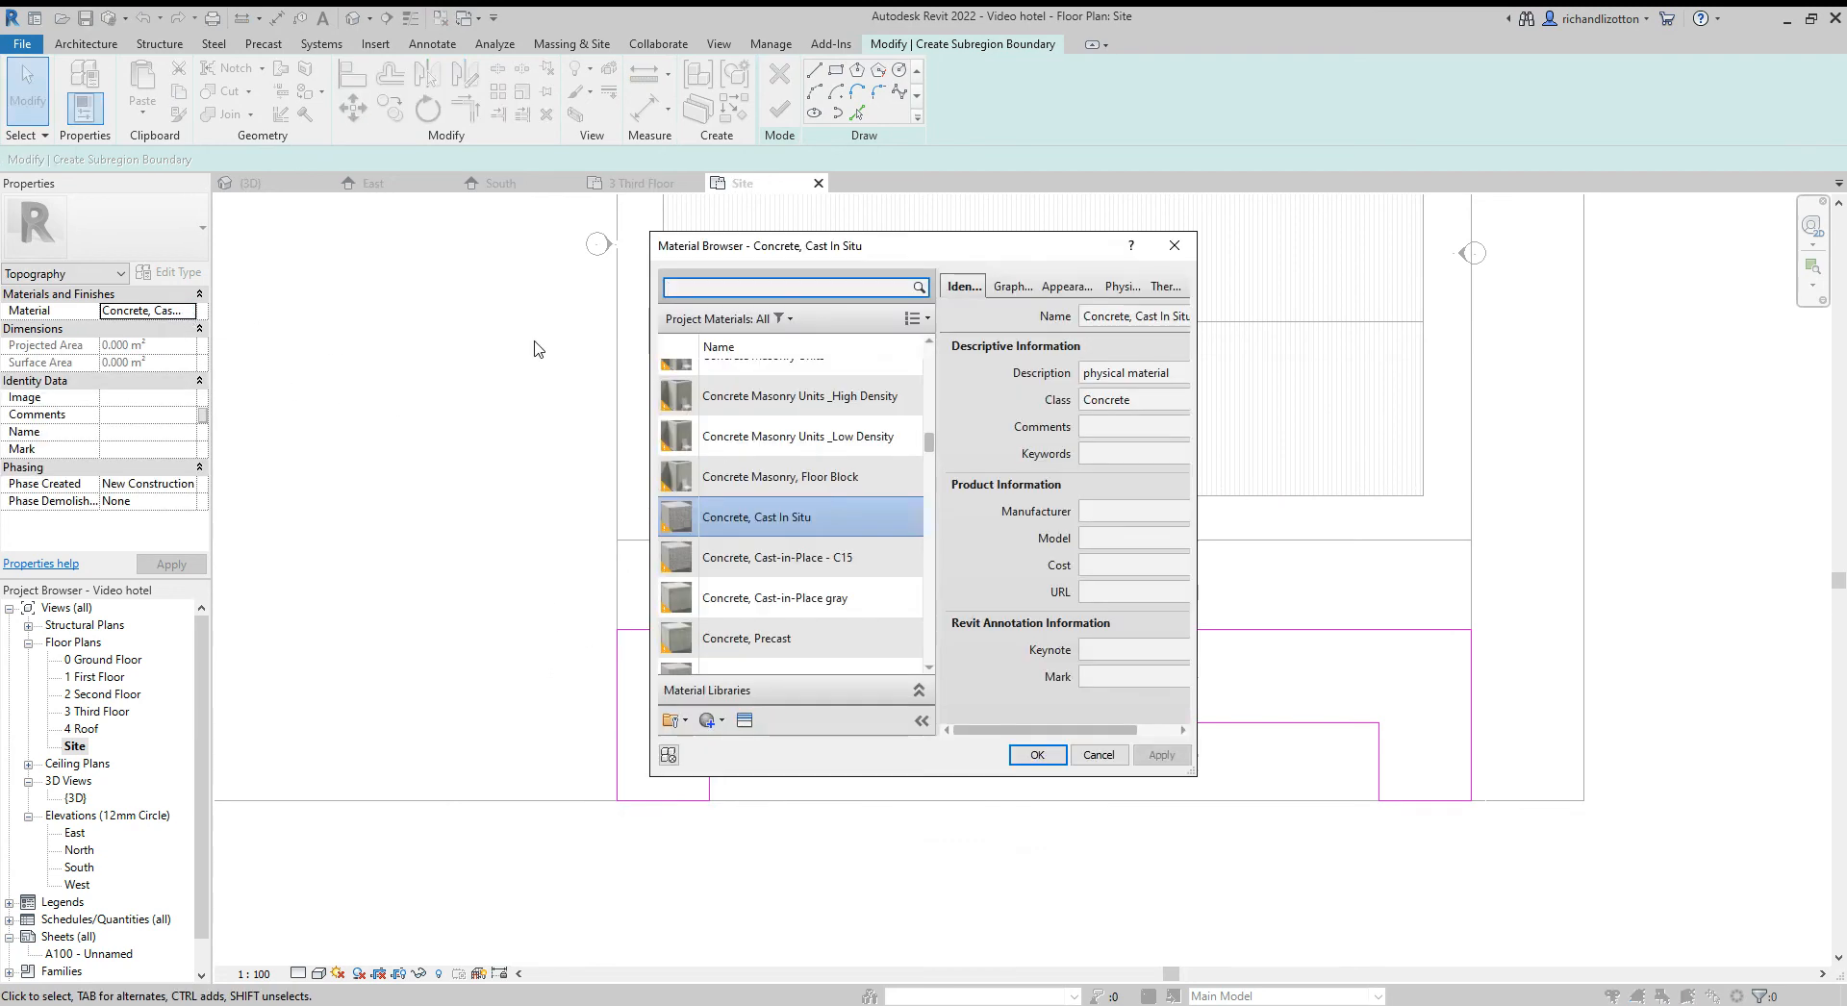
scroll(750, 462, up, 1)
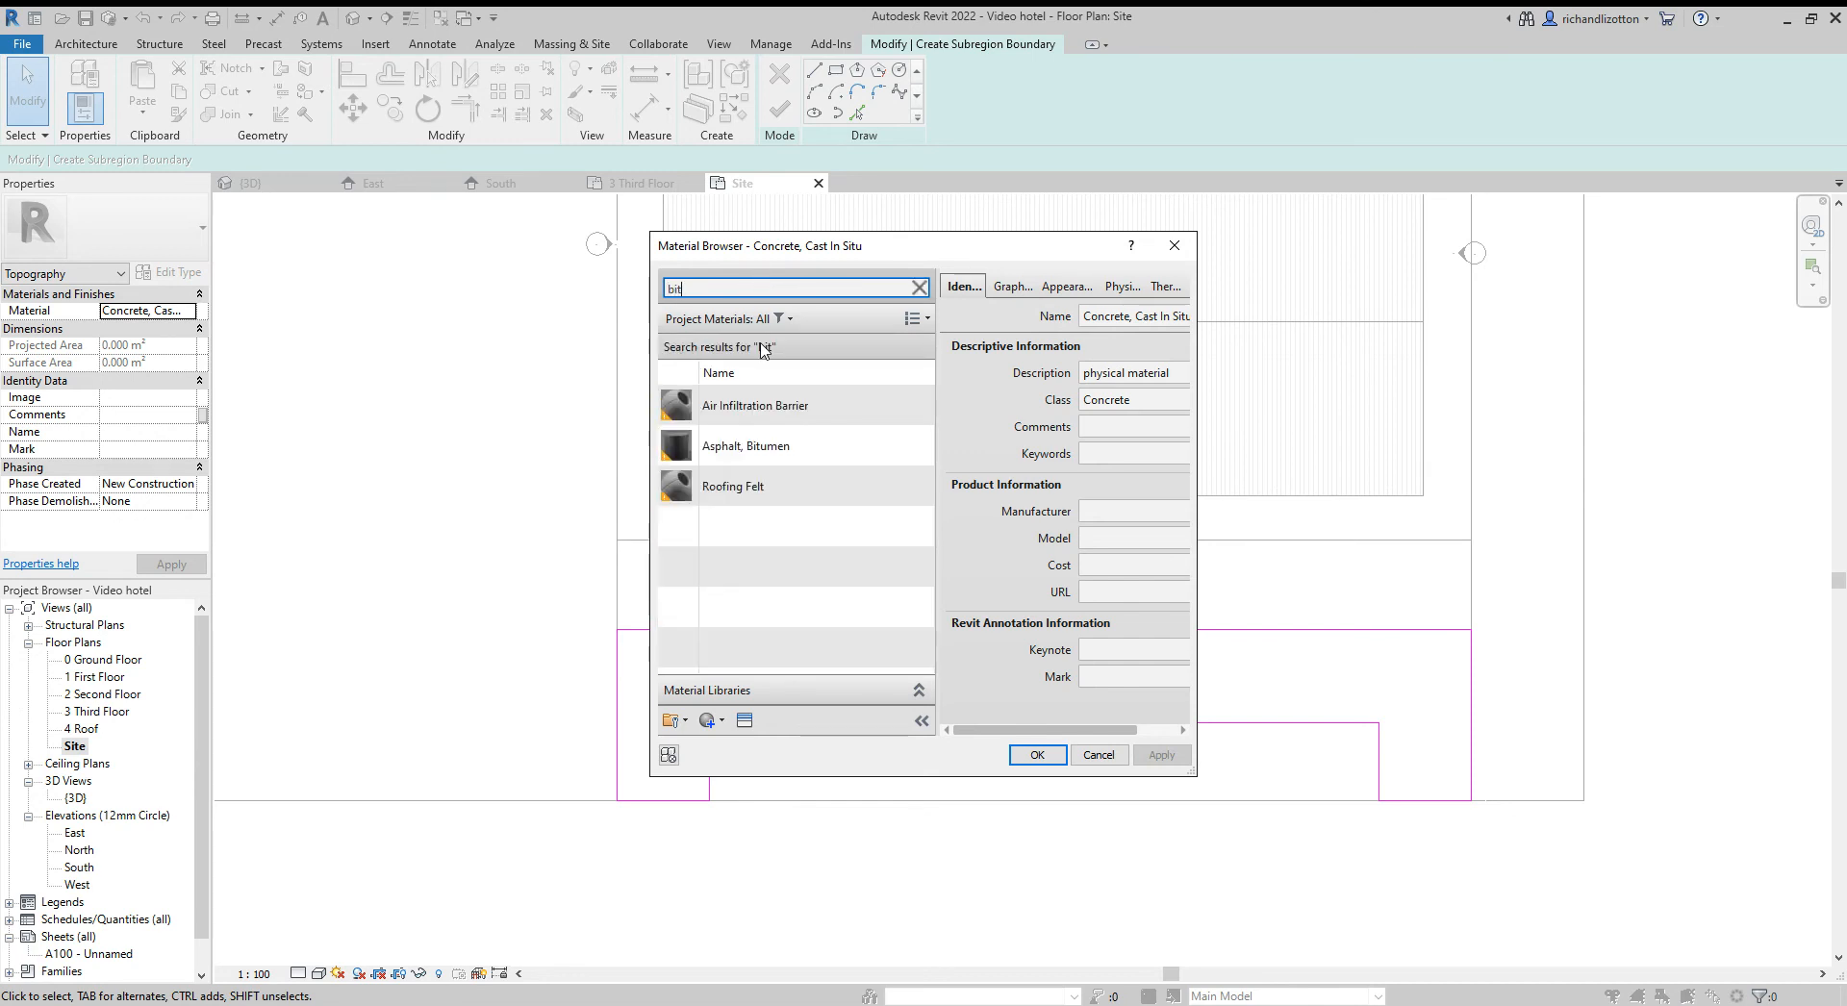
click(806, 448)
click(1037, 754)
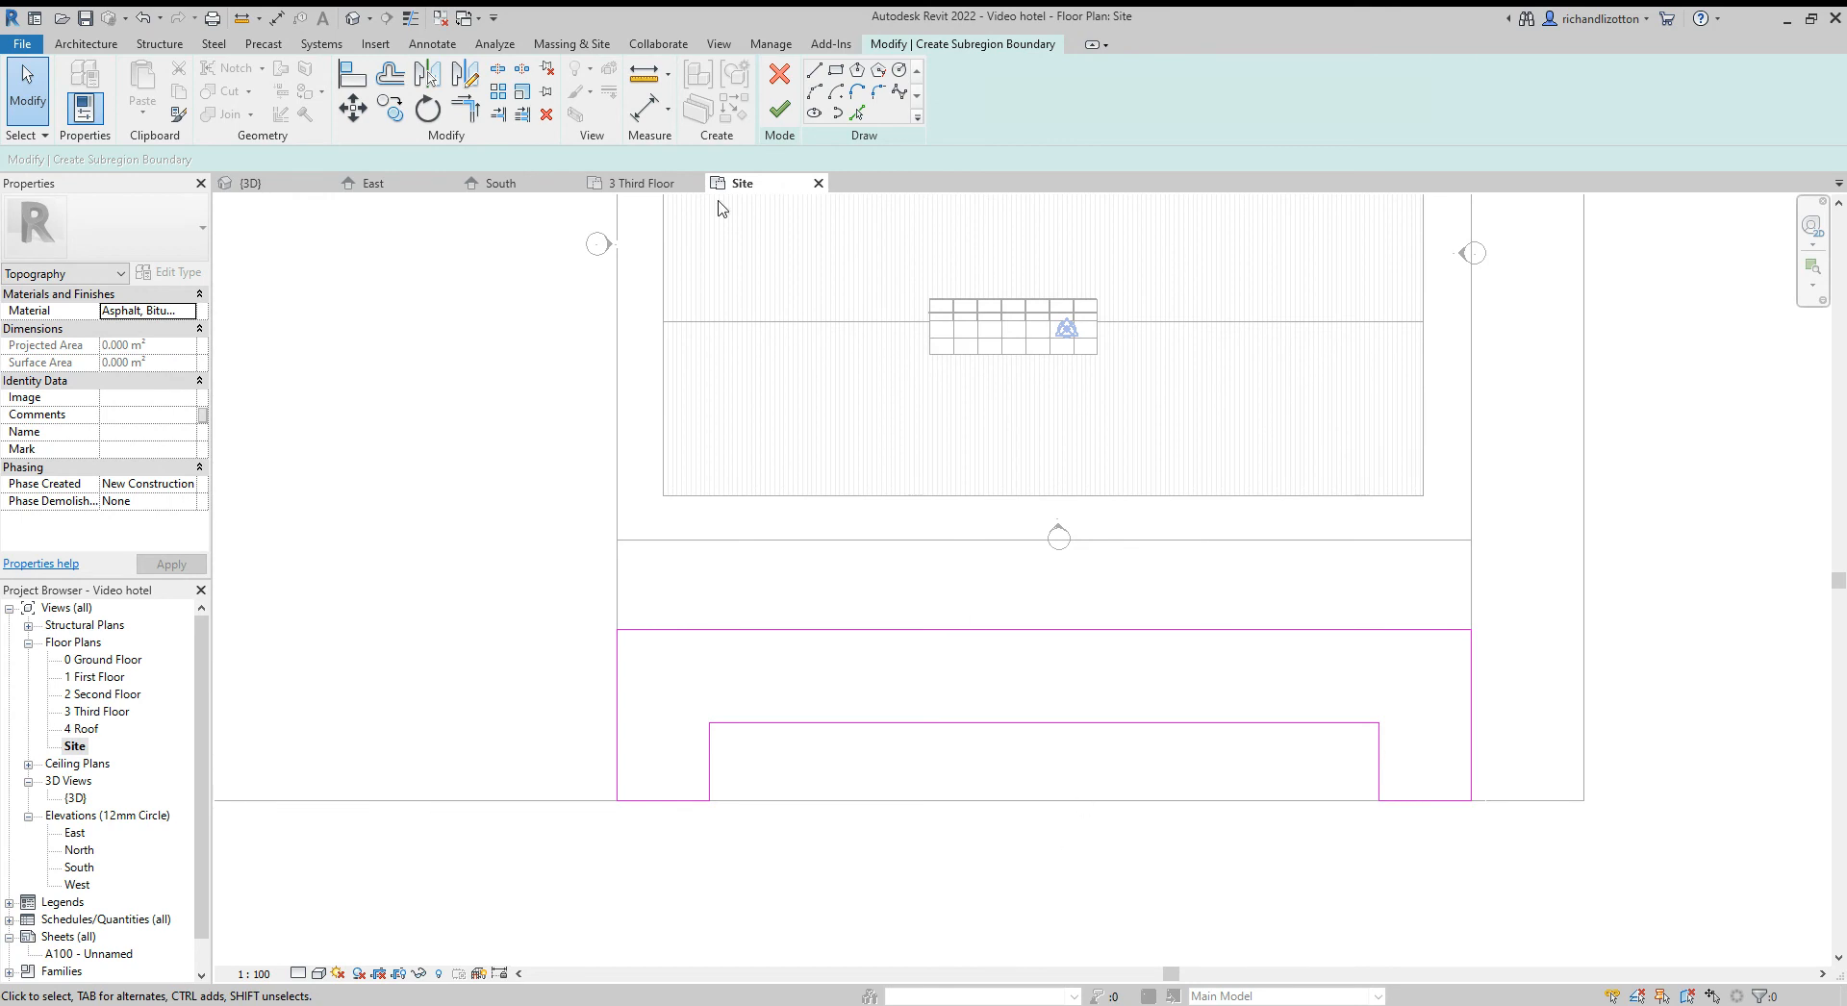
click(779, 109)
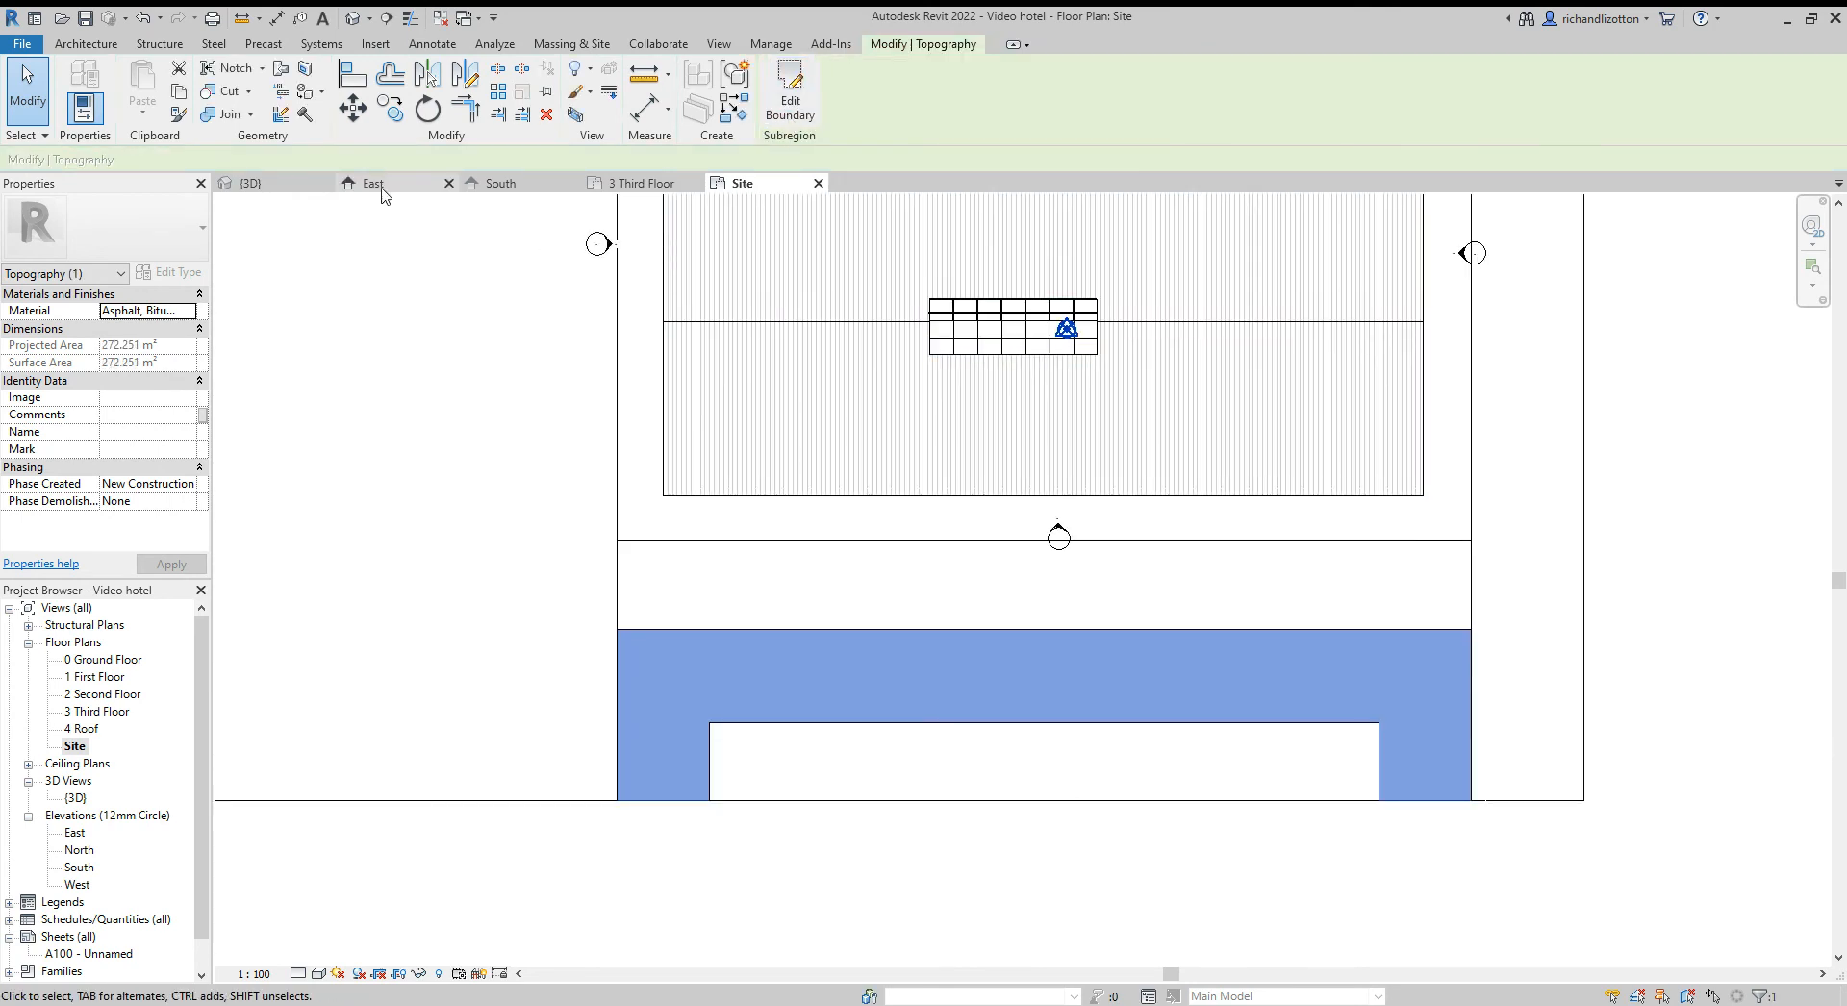
Examine the new asphalt subregion around the building's south side in the 3D view from different angles
click(280, 185)
click(1509, 651)
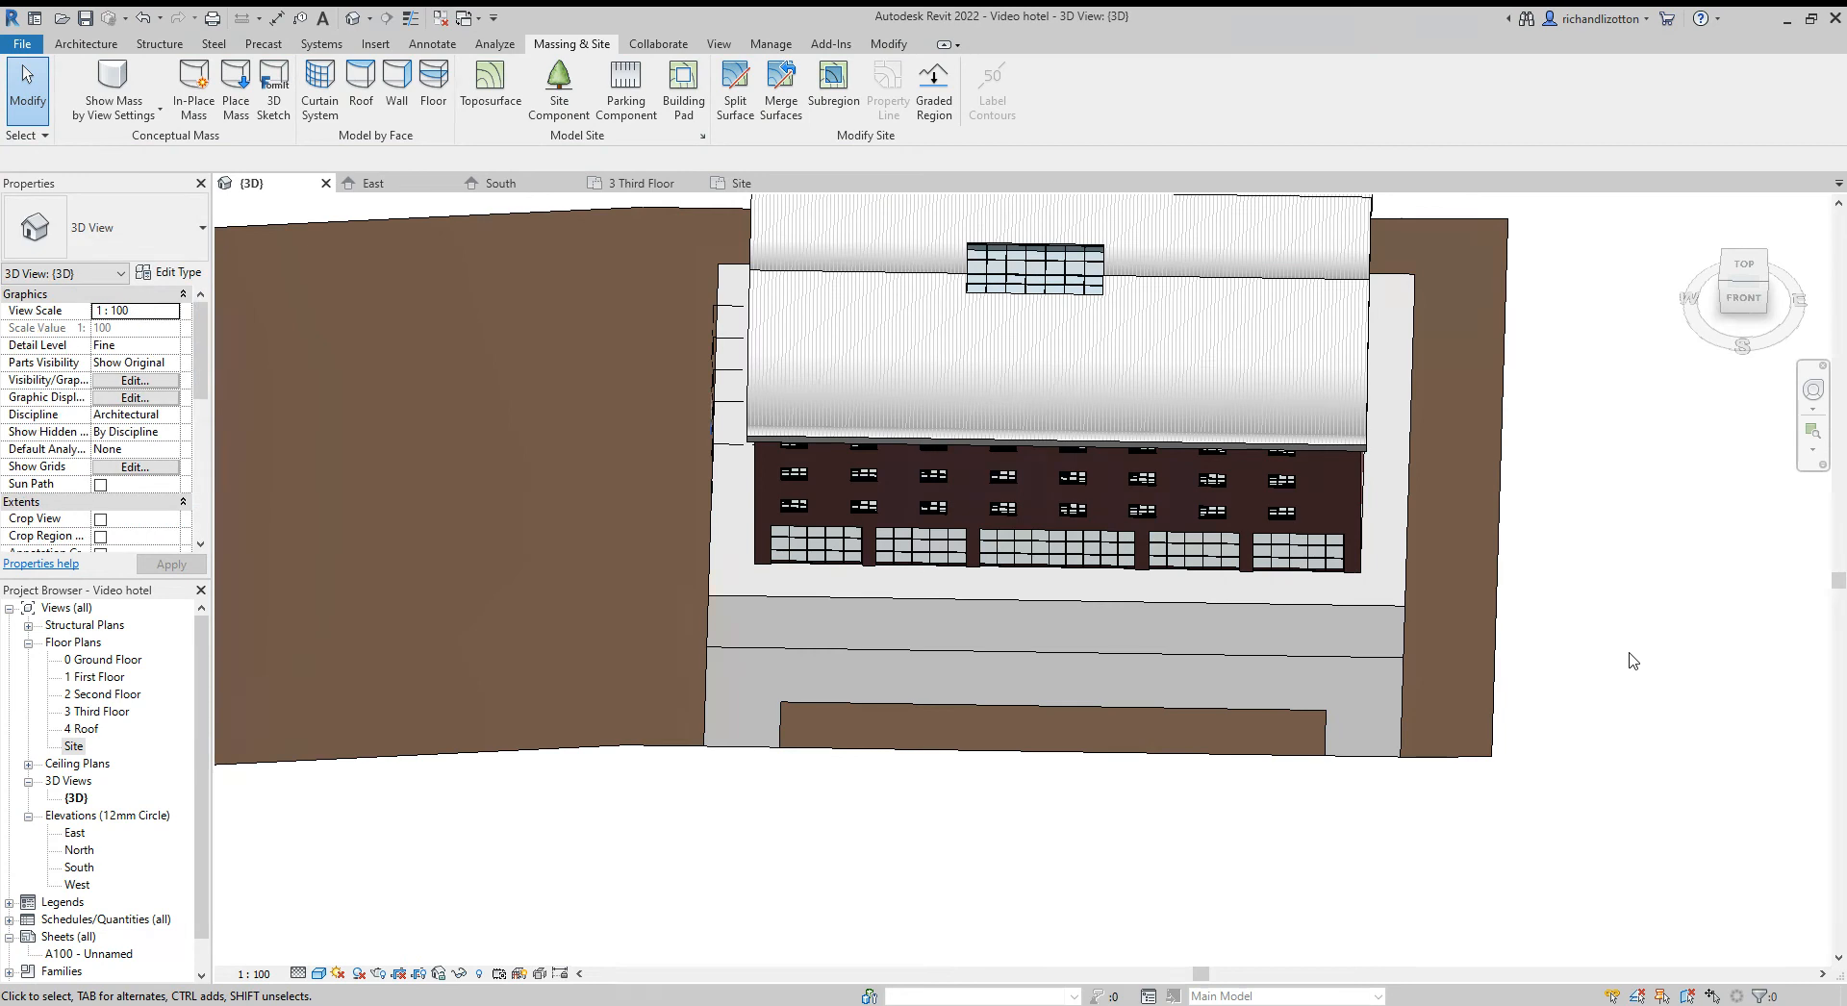
shift+middle_drag(1616, 734, 1475, 698)
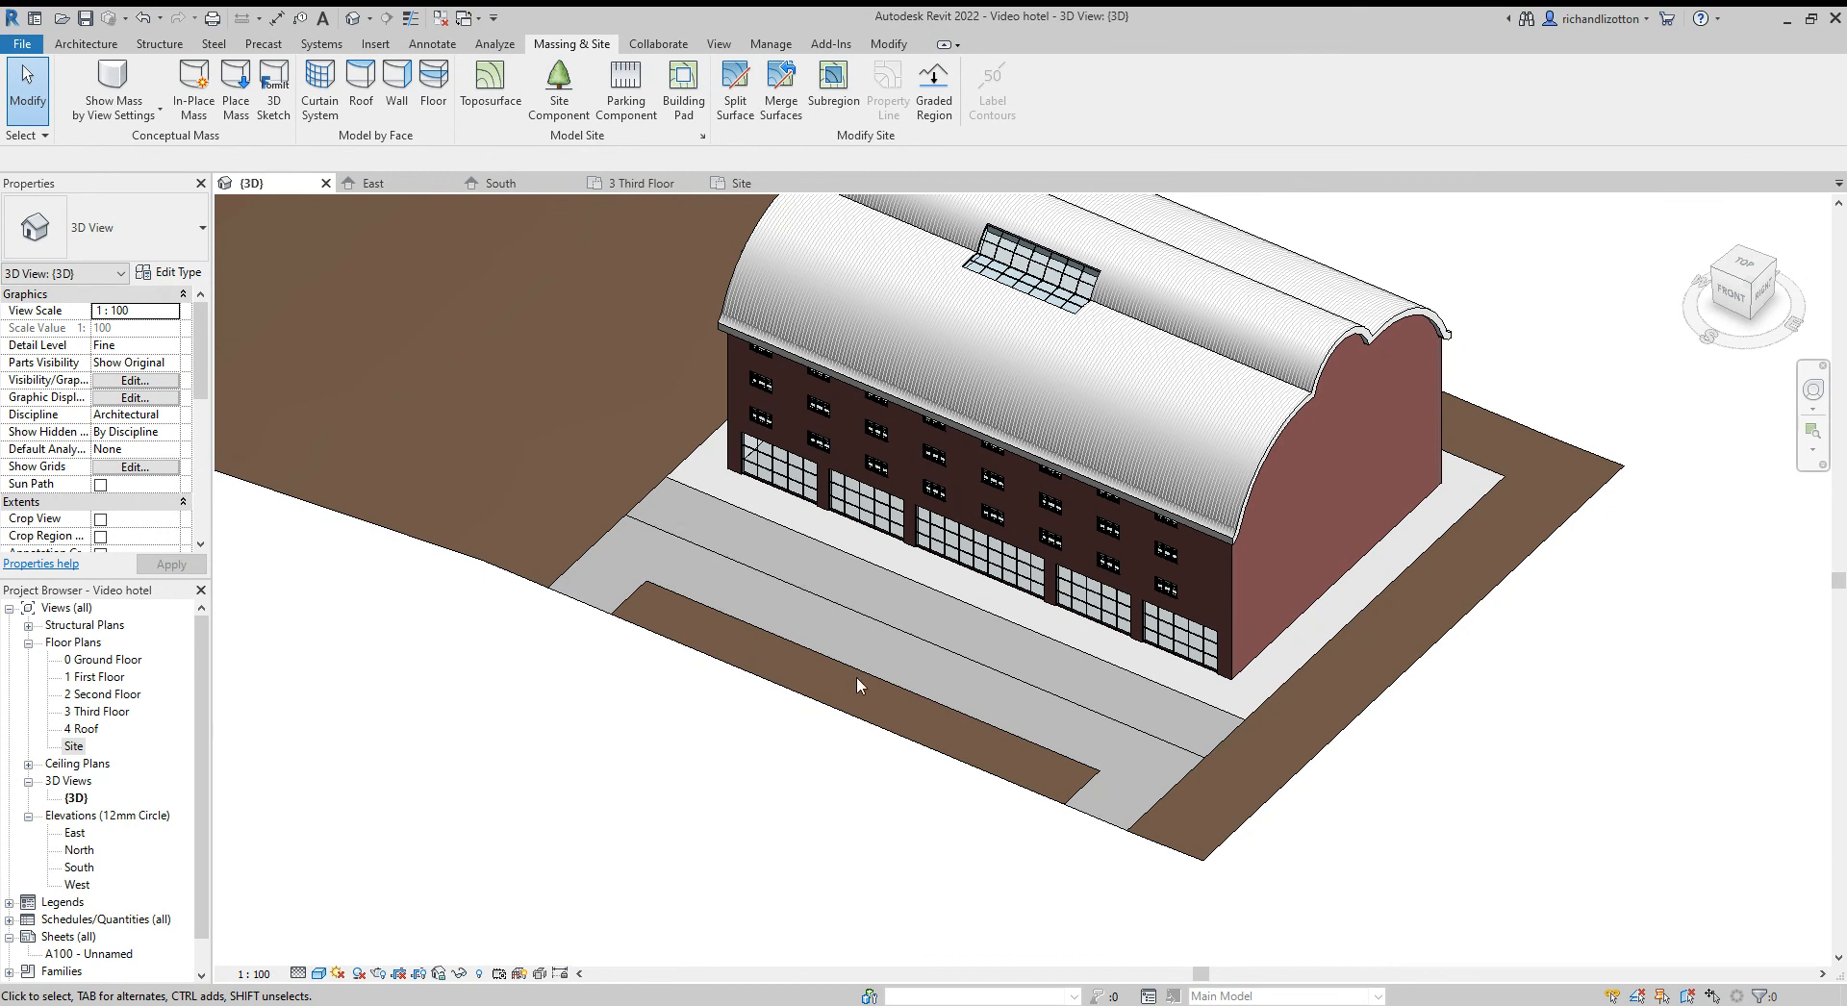
shift+middle_drag(856, 677, 735, 703)
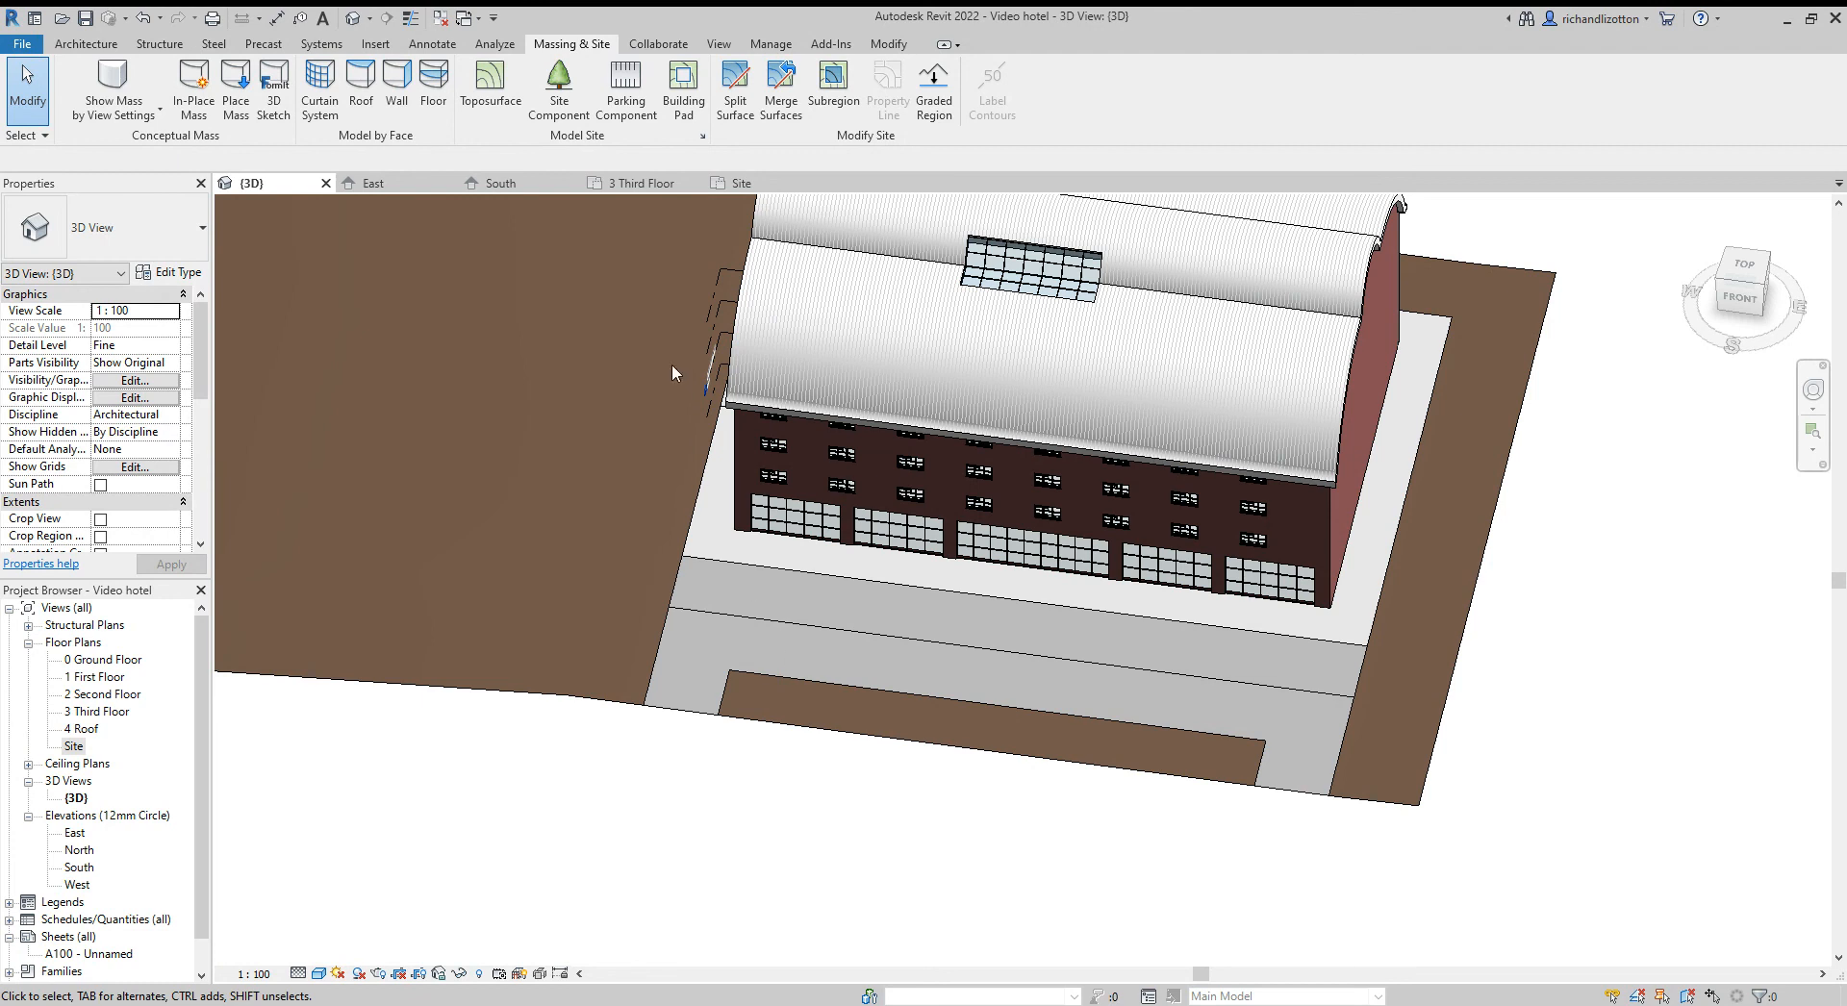
In the Site plan, place a Parking_Standard_Bays 12_Bays component along the asphalt strip's north edge, over its eastern part
click(747, 181)
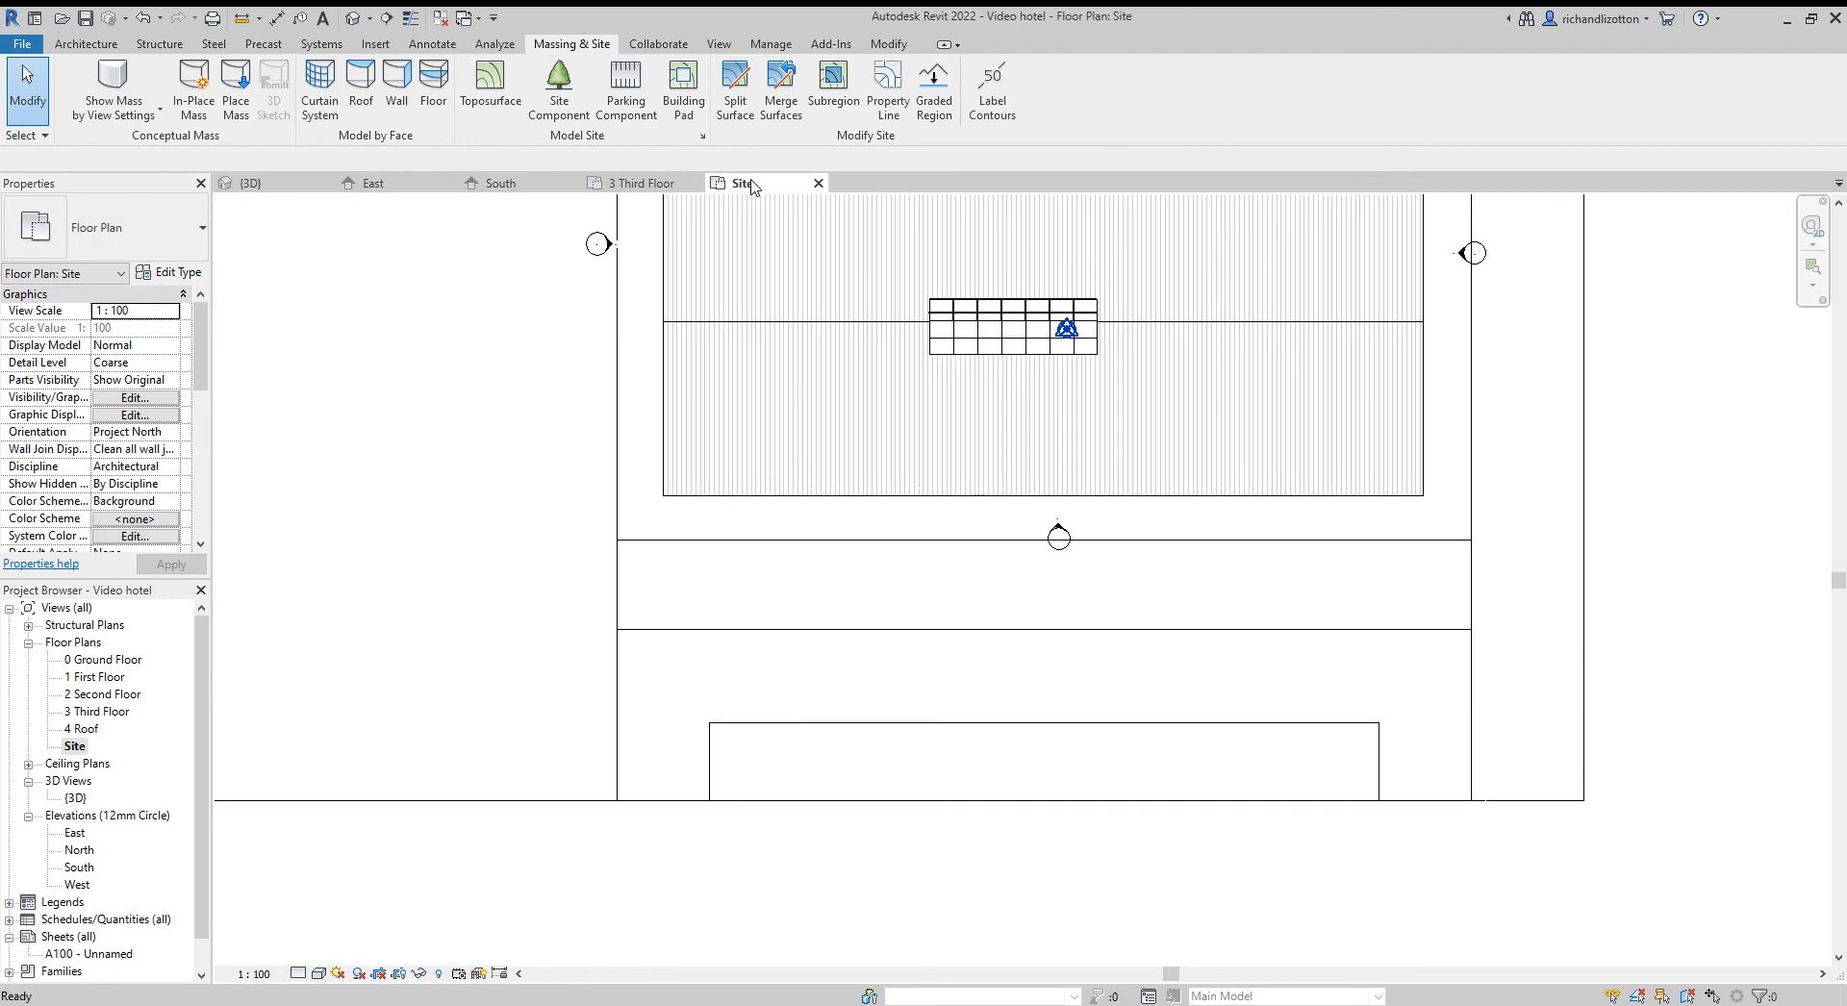
click(635, 105)
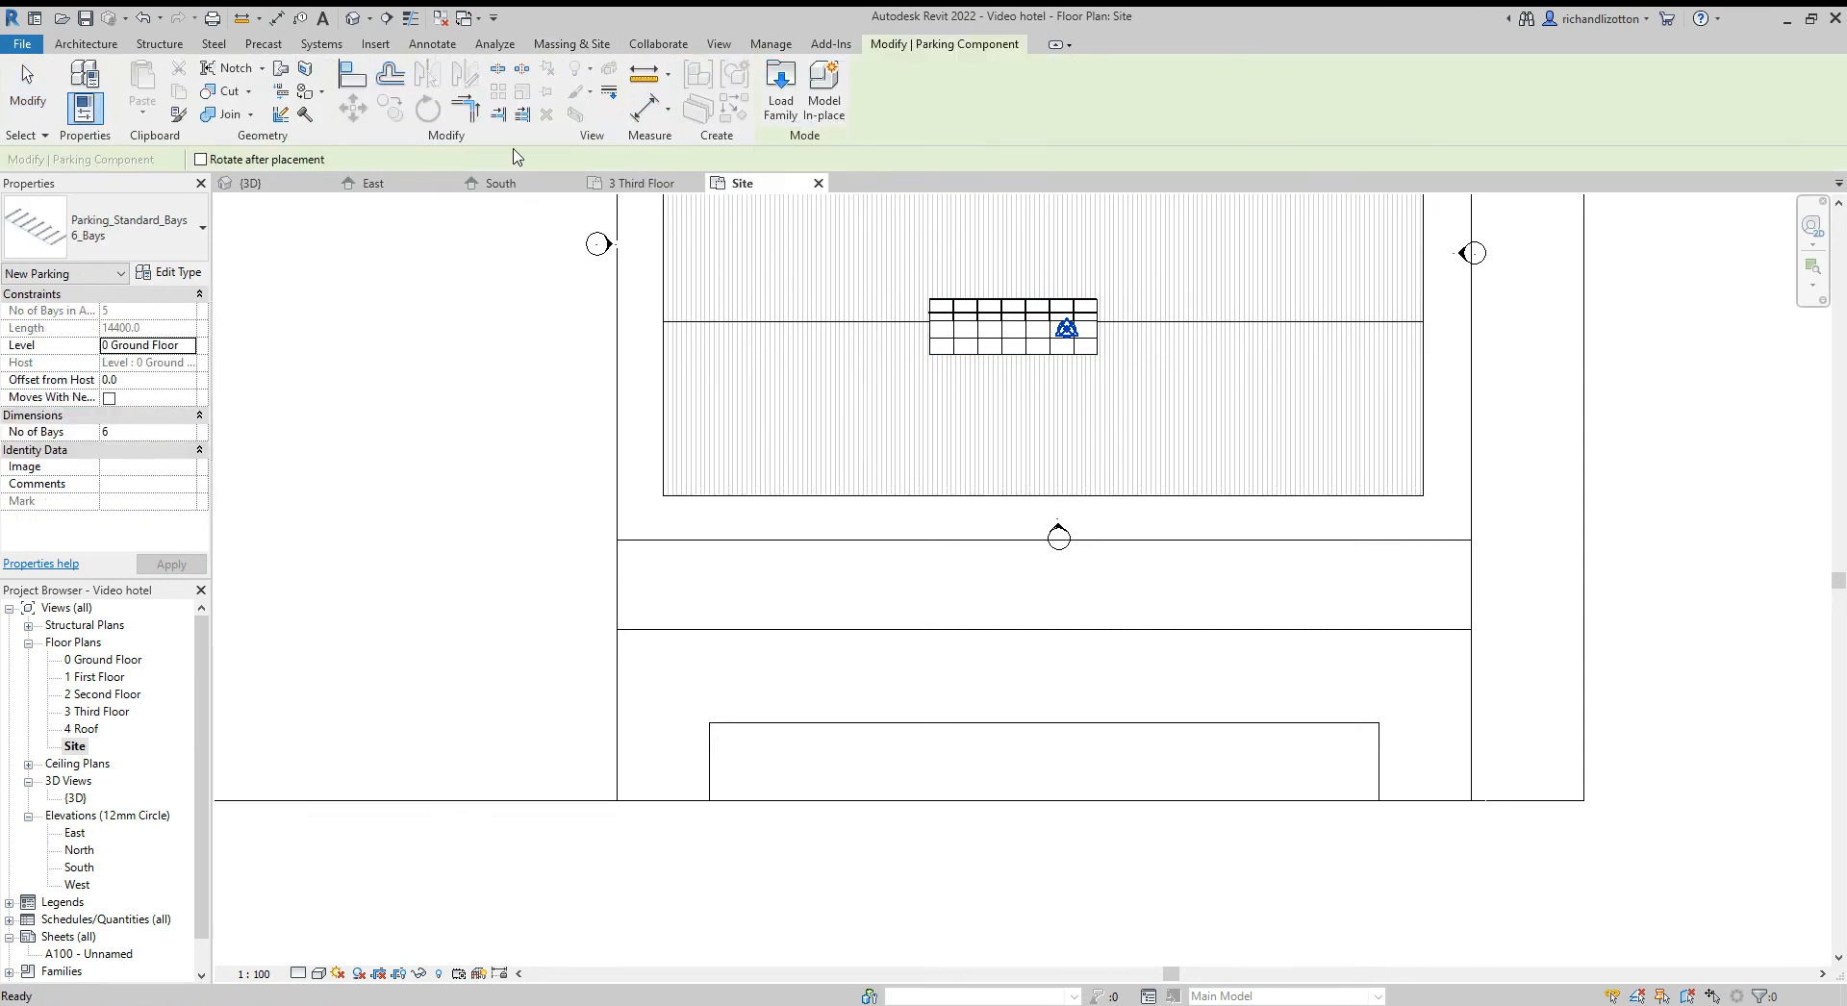
click(203, 232)
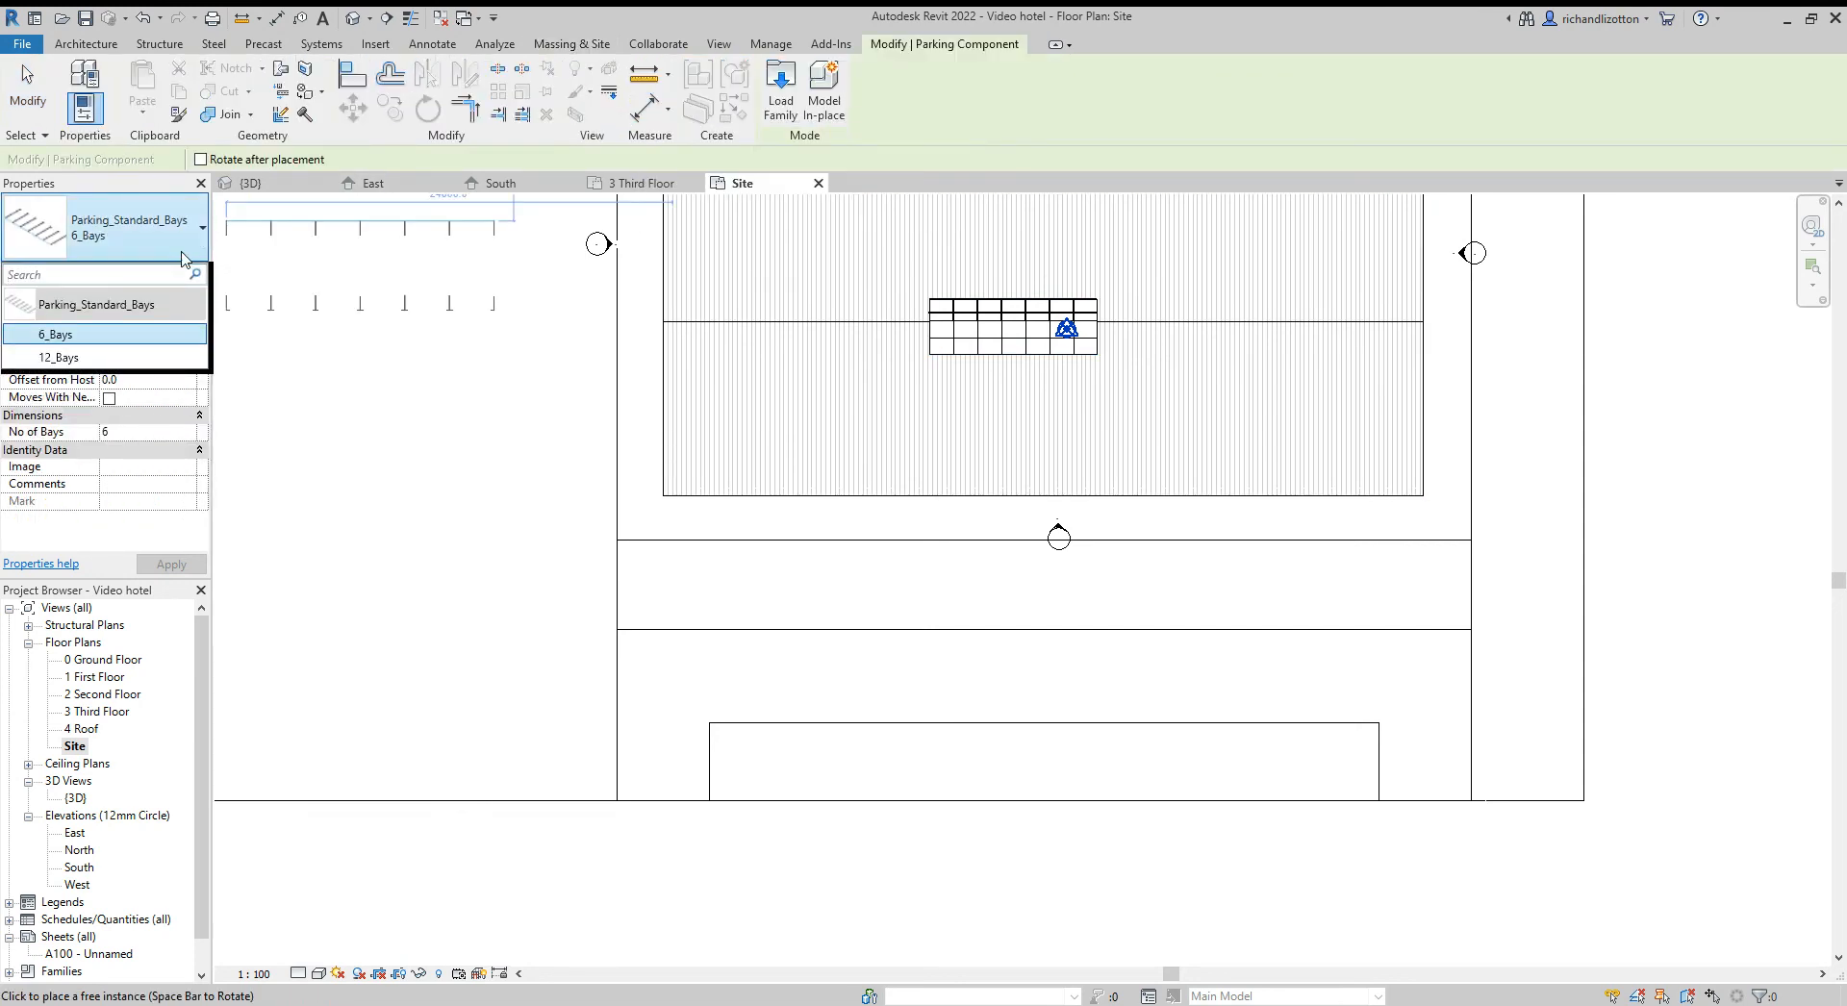
mouse_move(92, 361)
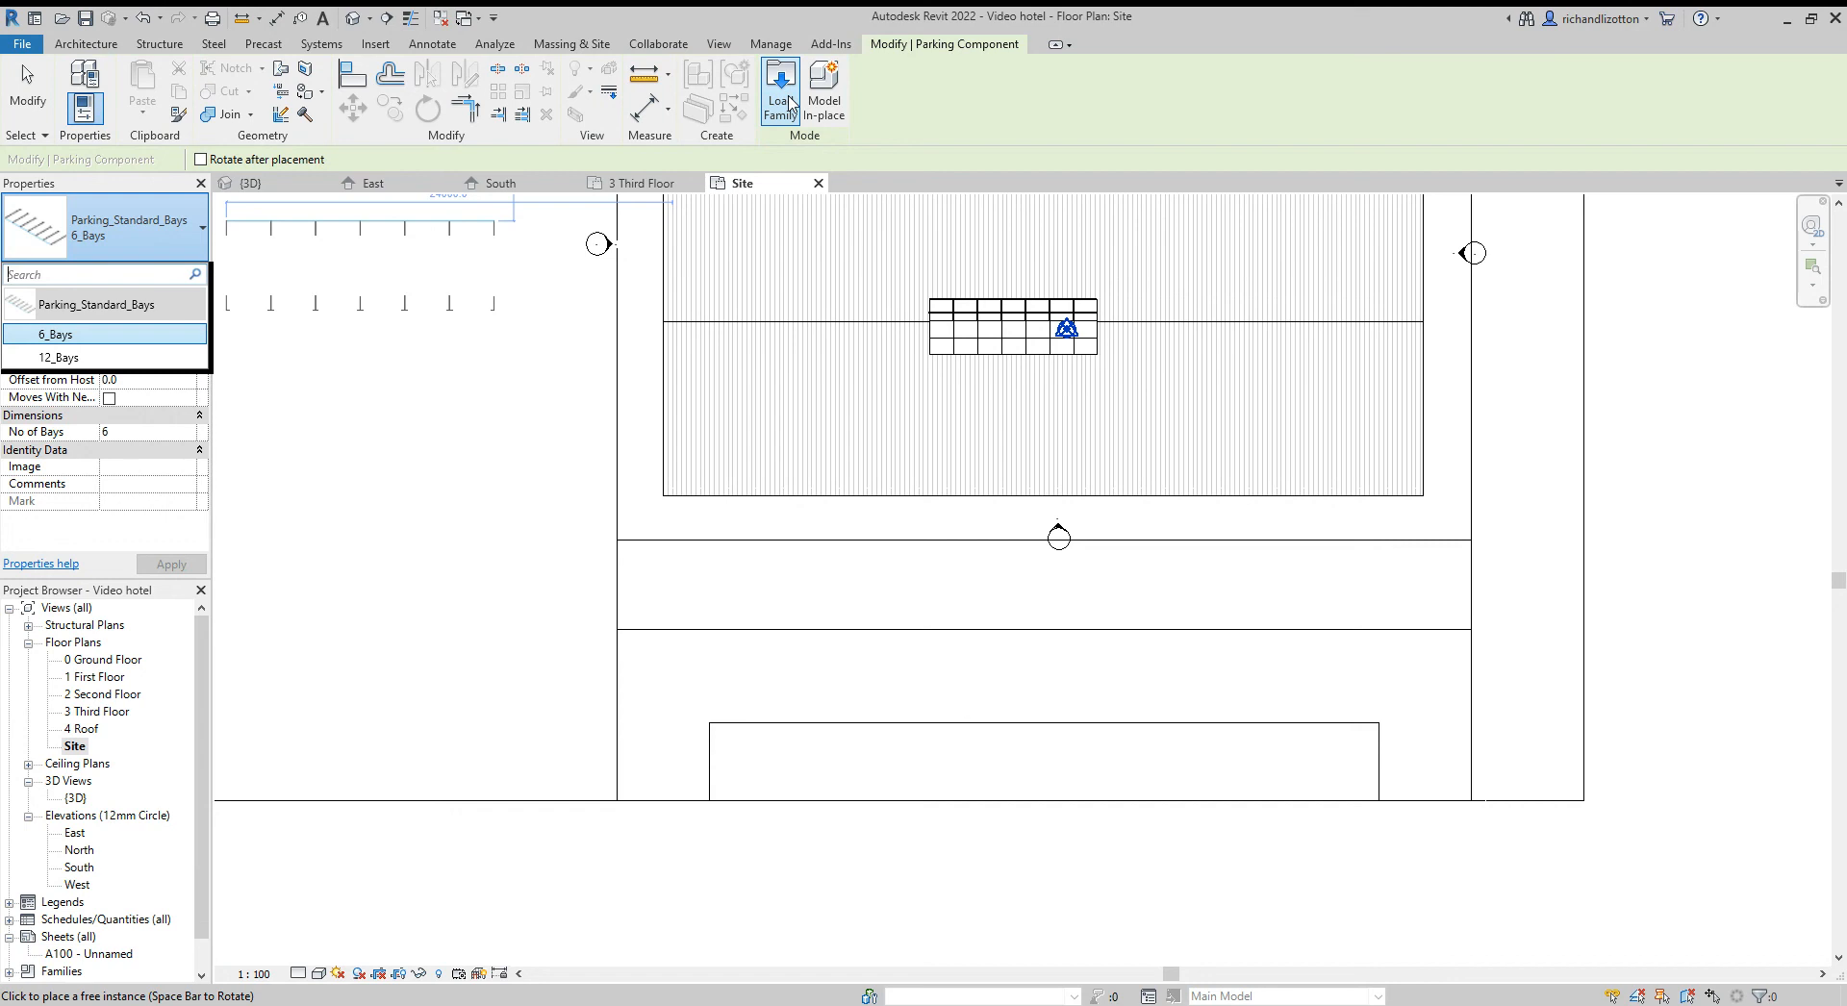
click(106, 358)
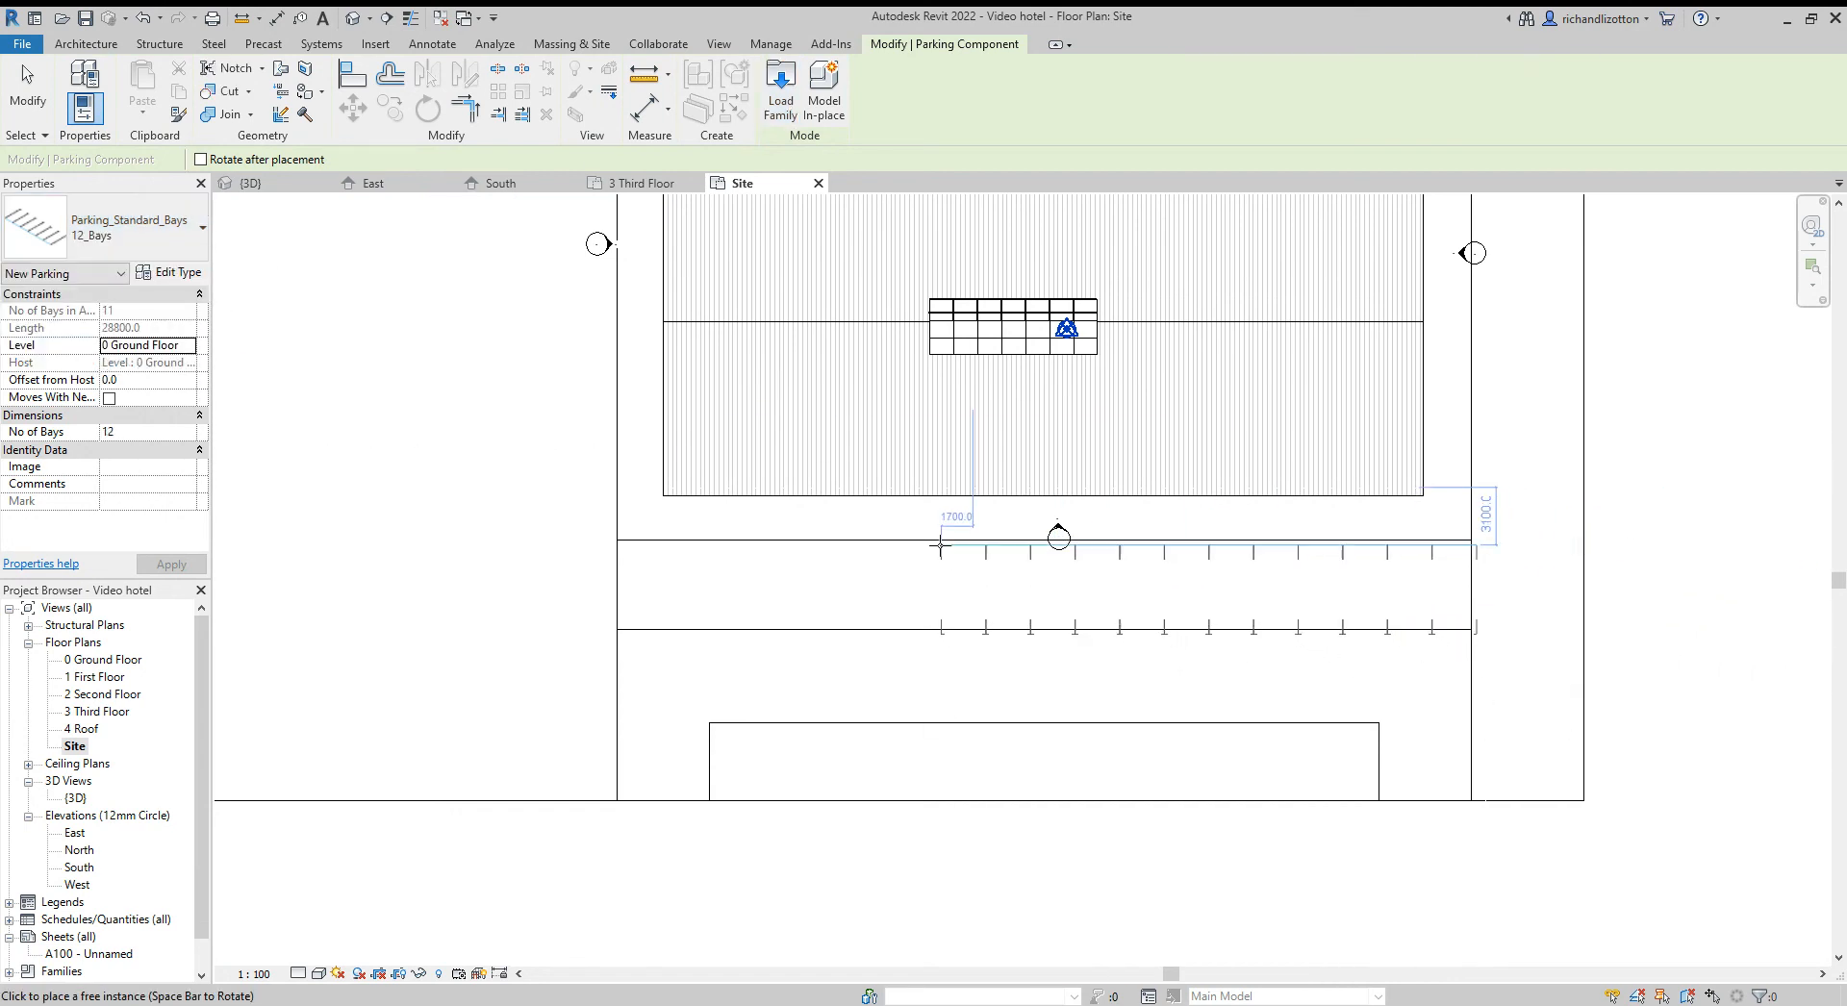
scroll(934, 534, up, 3)
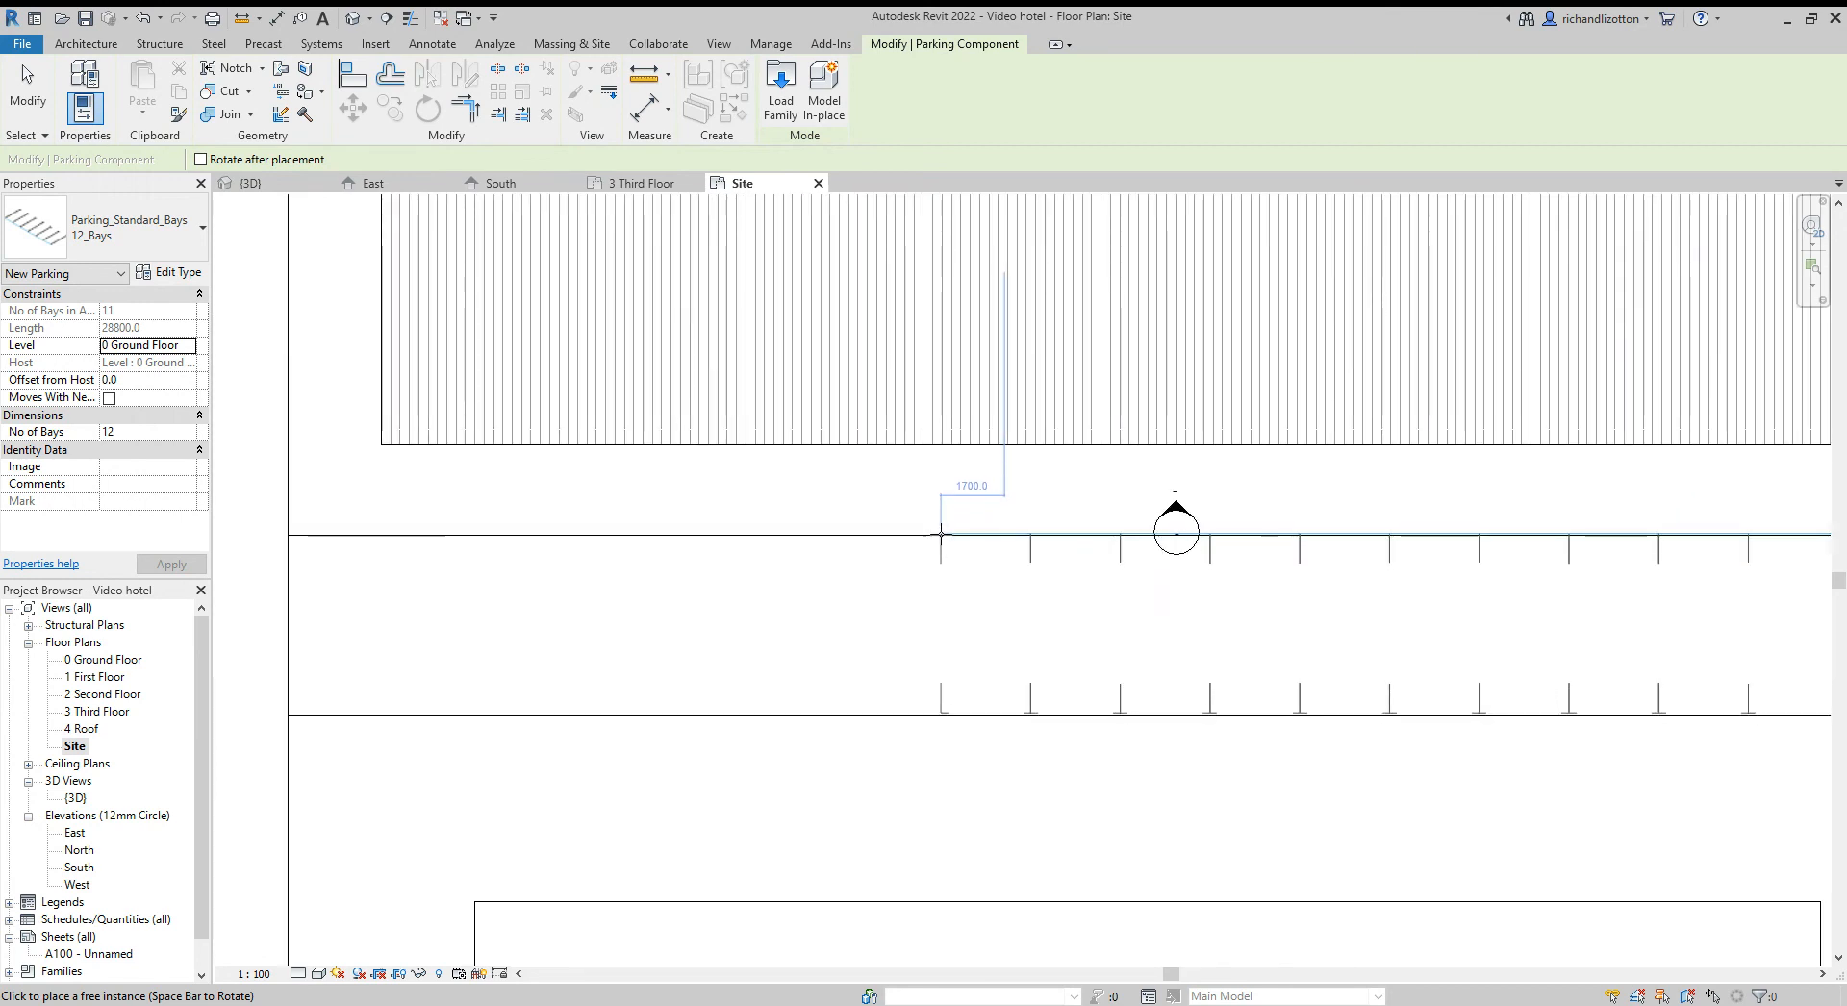
scroll(941, 535, up, 2)
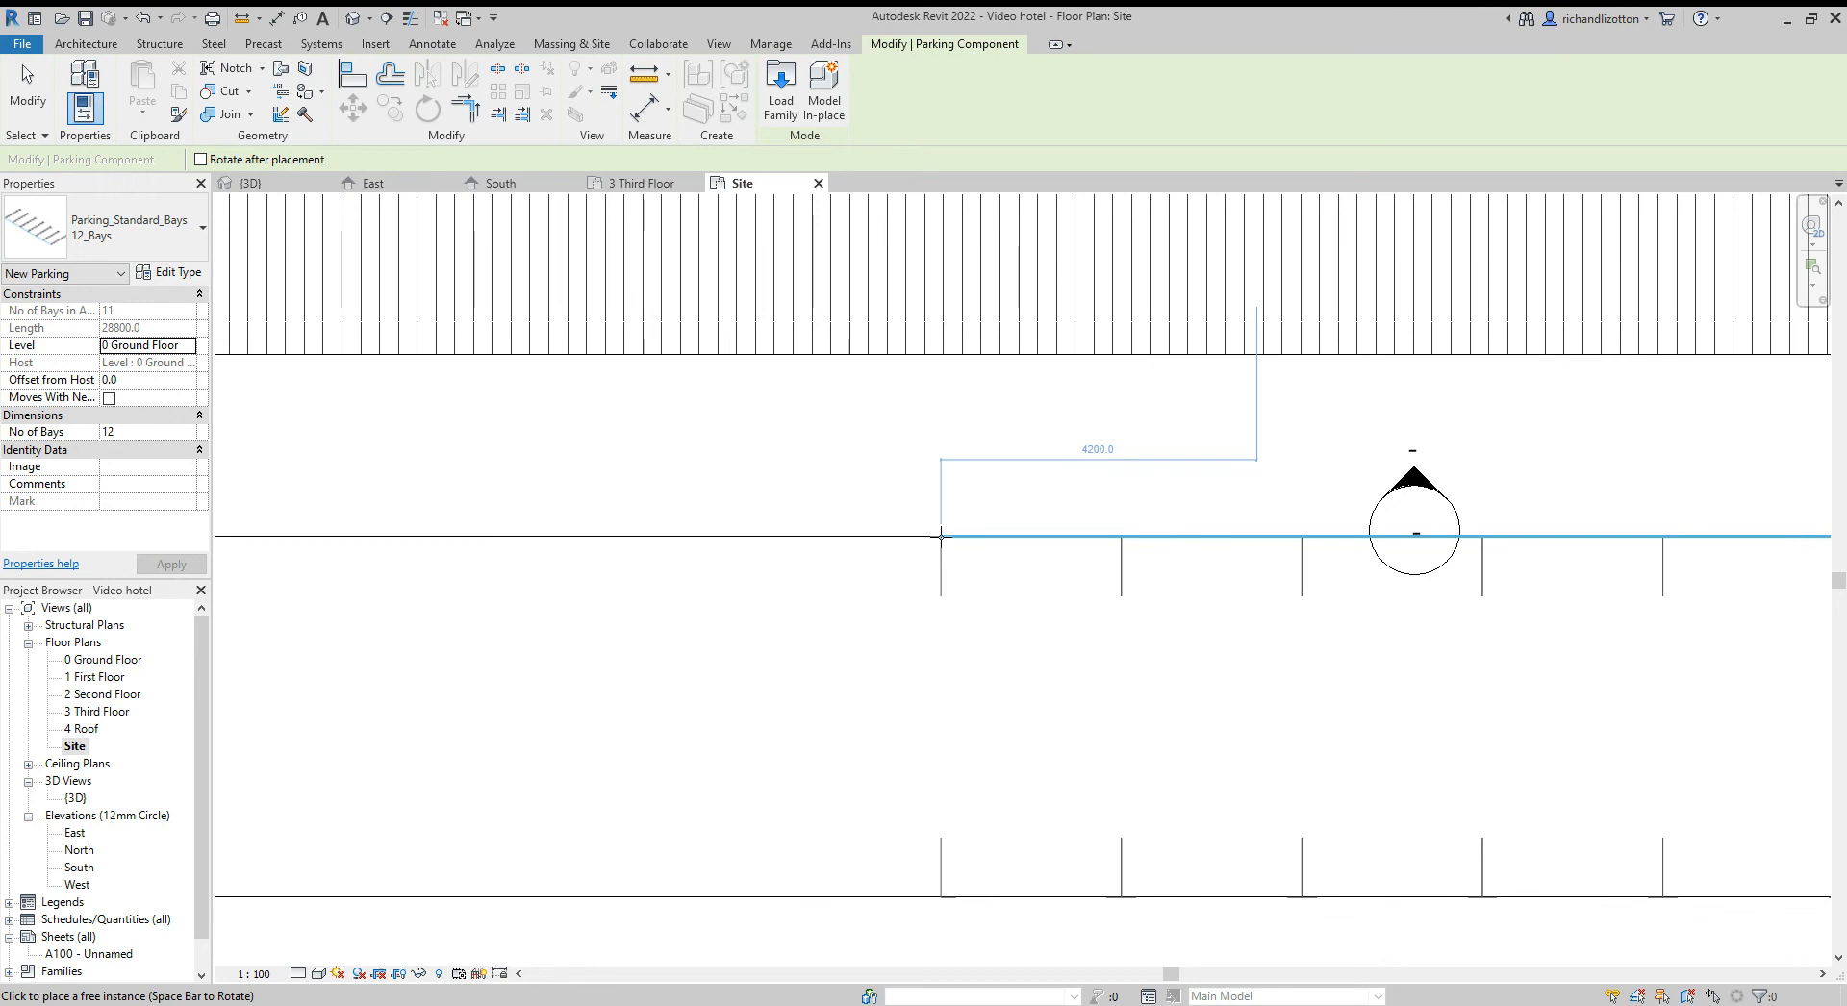
click(942, 535)
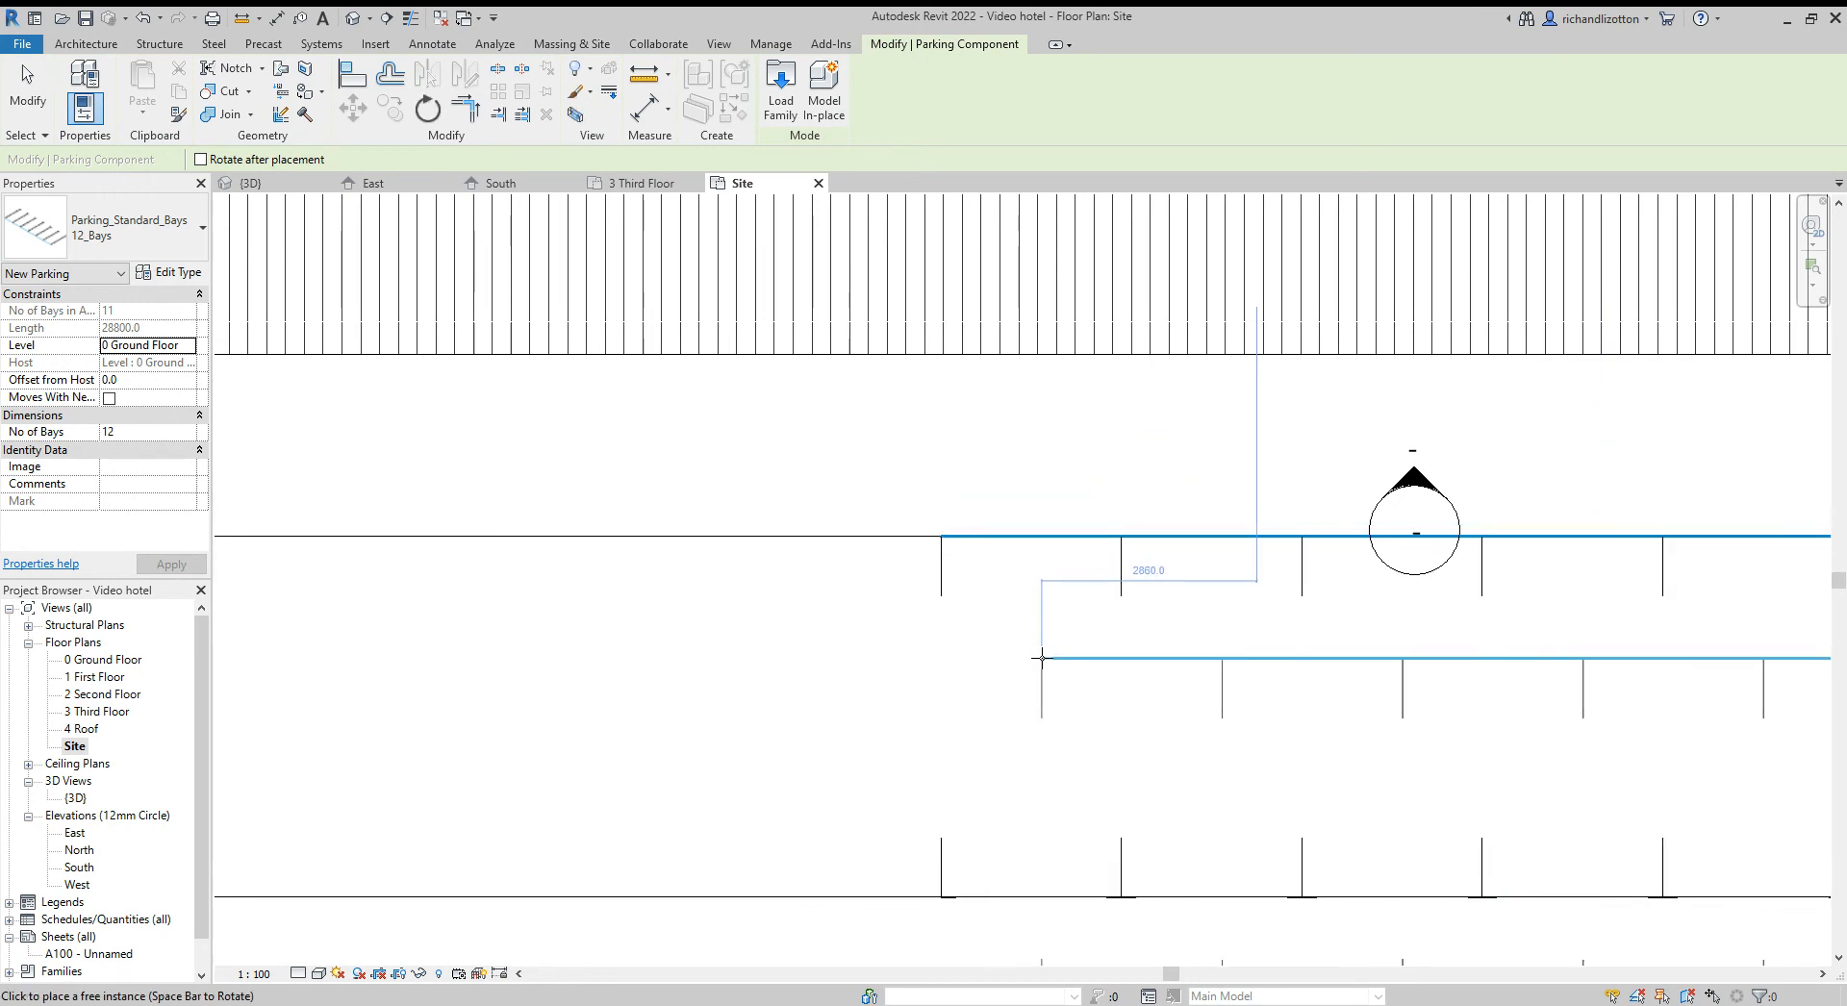
key(Escape)
key(Escape)
Nudge the row of 12 parking bays west until its east end lines up with the asphalt strip's east edge
scroll(1044, 662, down, 2)
middle_drag(1091, 673, 543, 644)
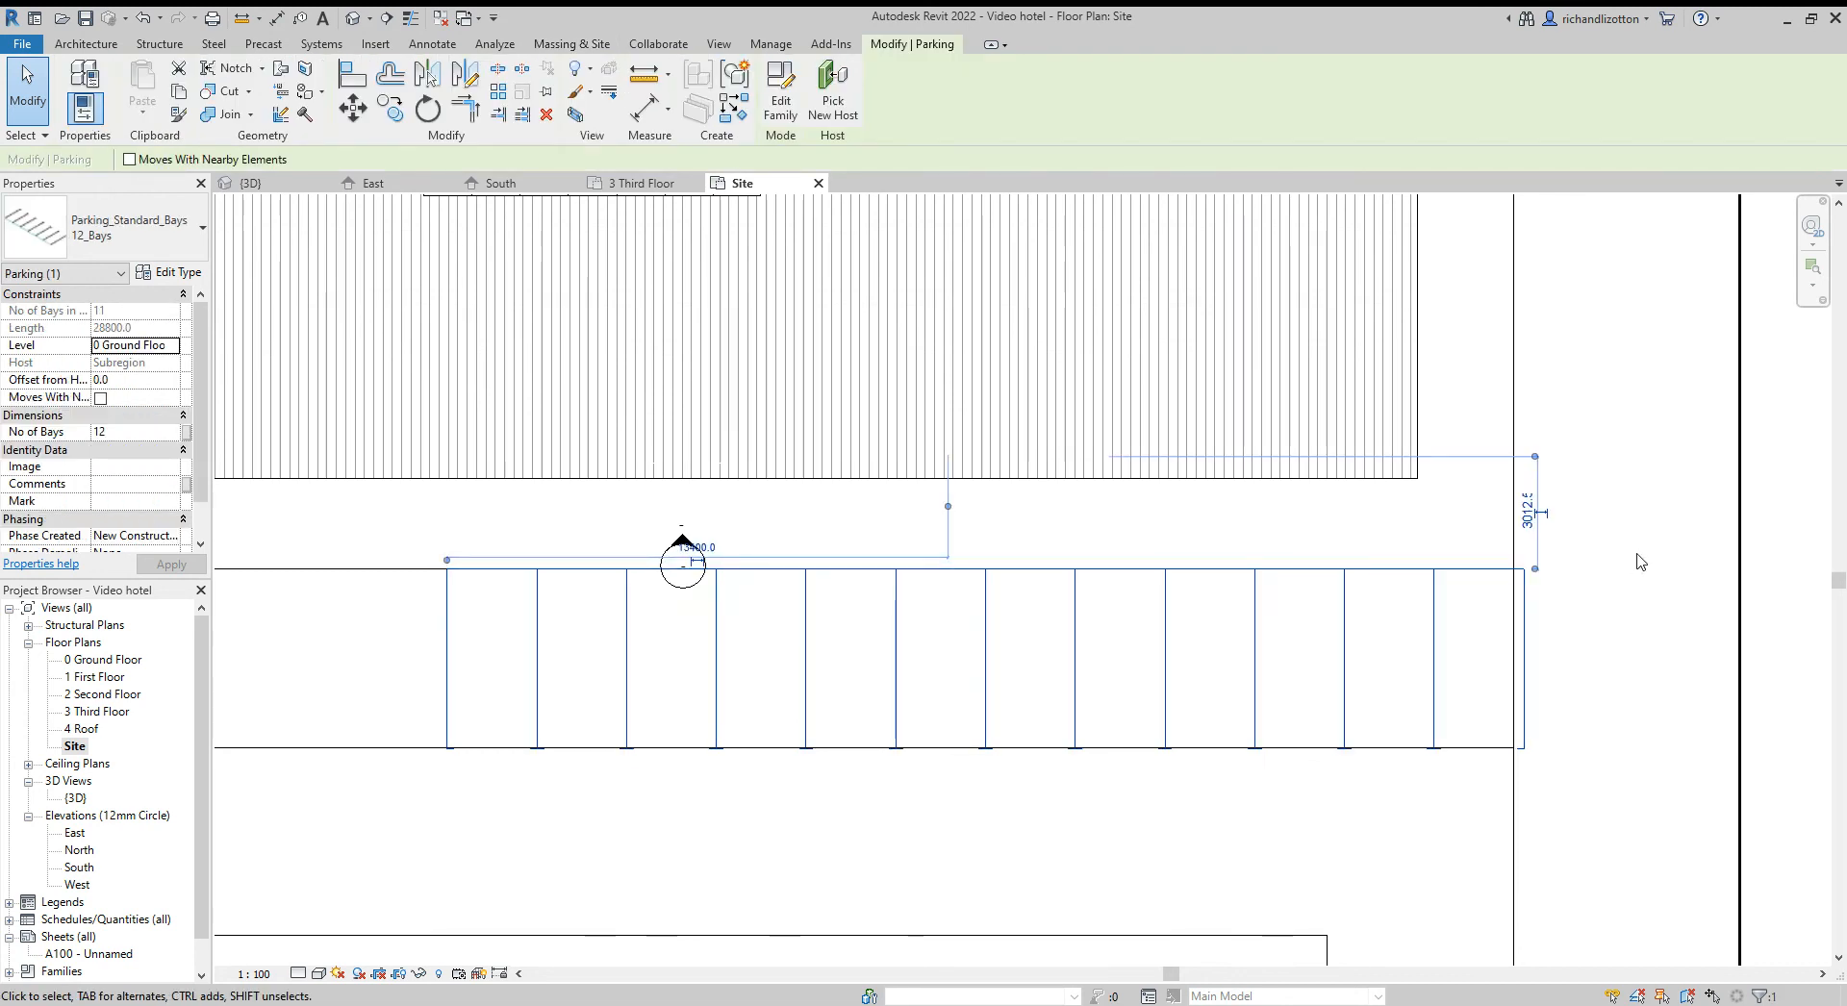
key(Left)
key(Left)
key(Left)
key(Left)
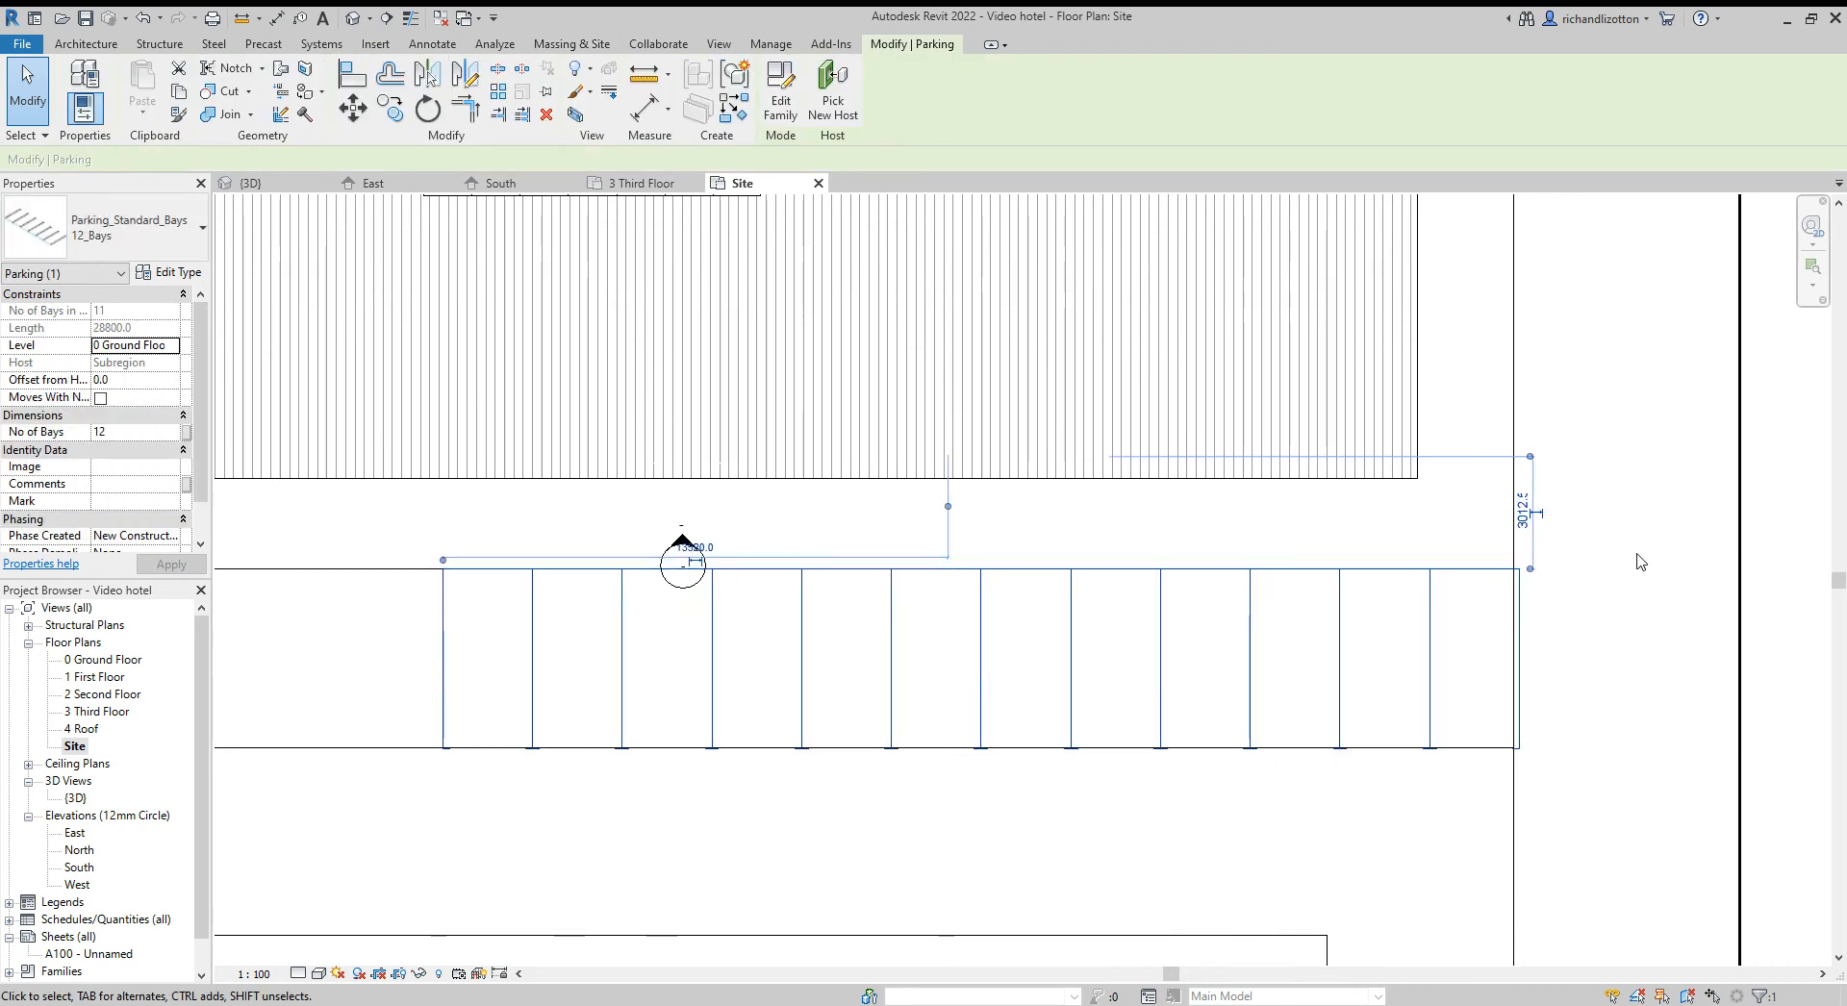
key(Left)
key(Left)
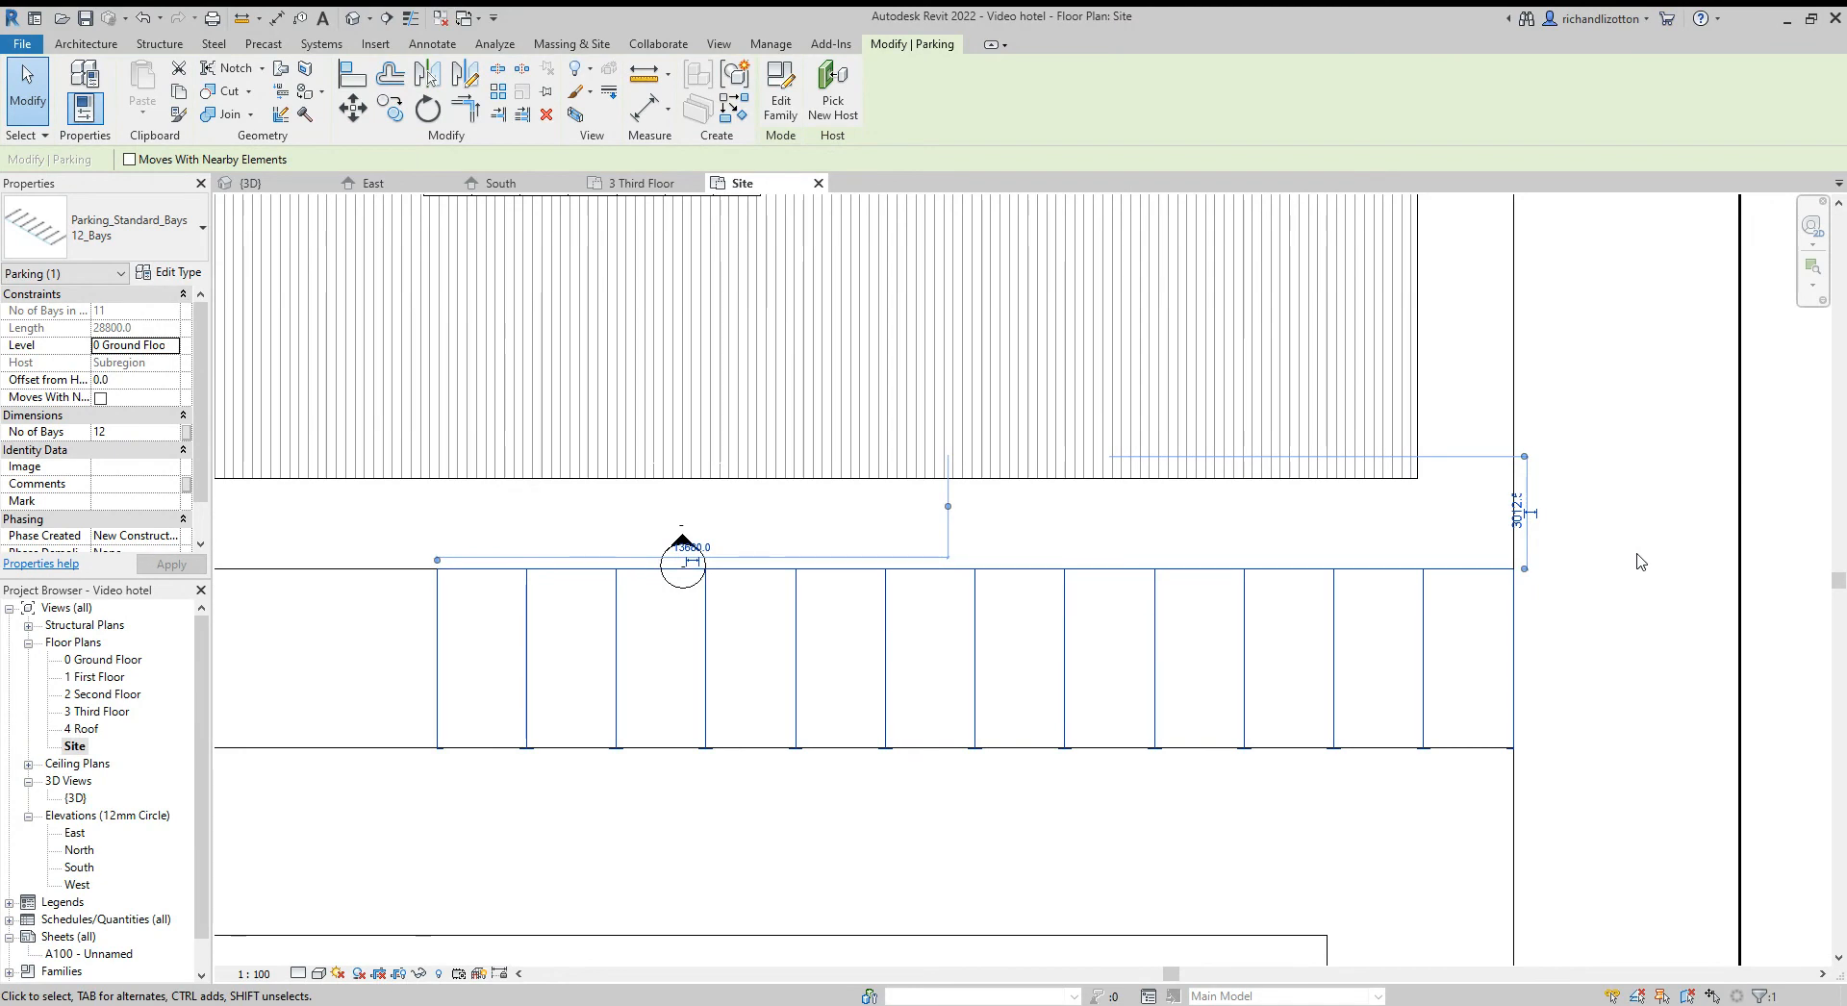
click(1124, 853)
Start another parking component and load the Parking_Disabled_Bays family from the UK library's Parking folder
scroll(1122, 853, down, 2)
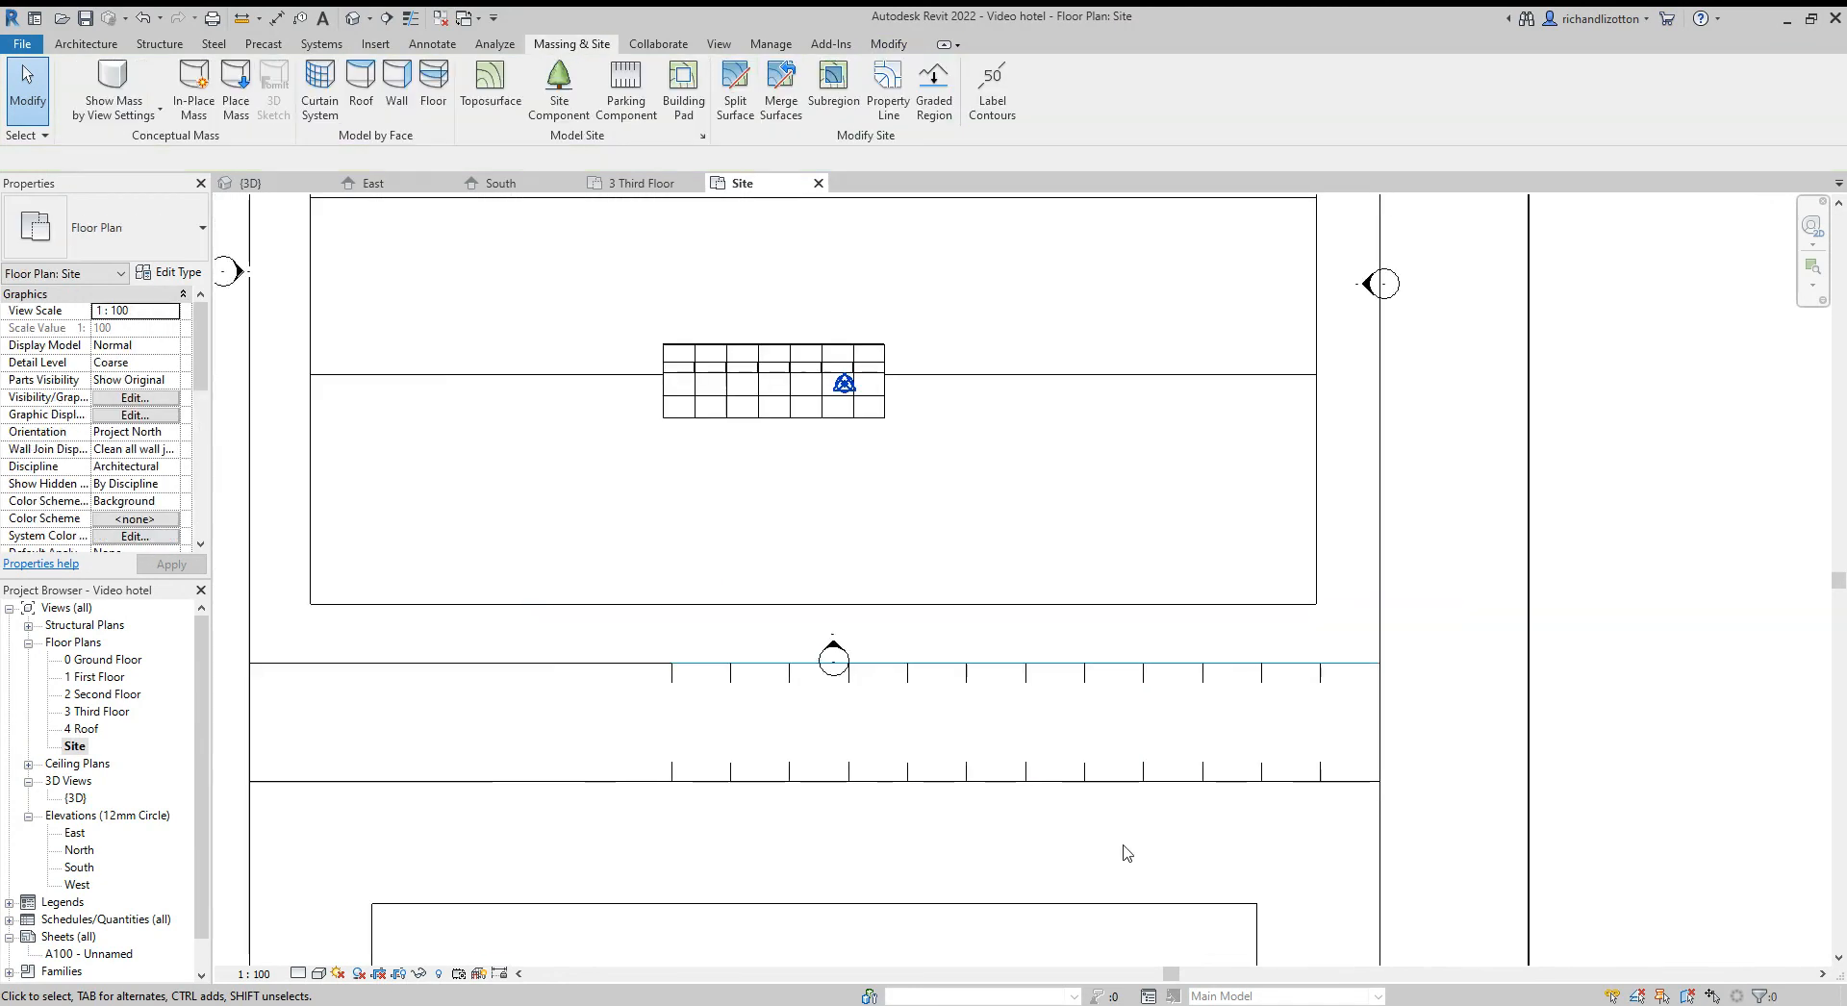
middle_drag(904, 808, 1070, 780)
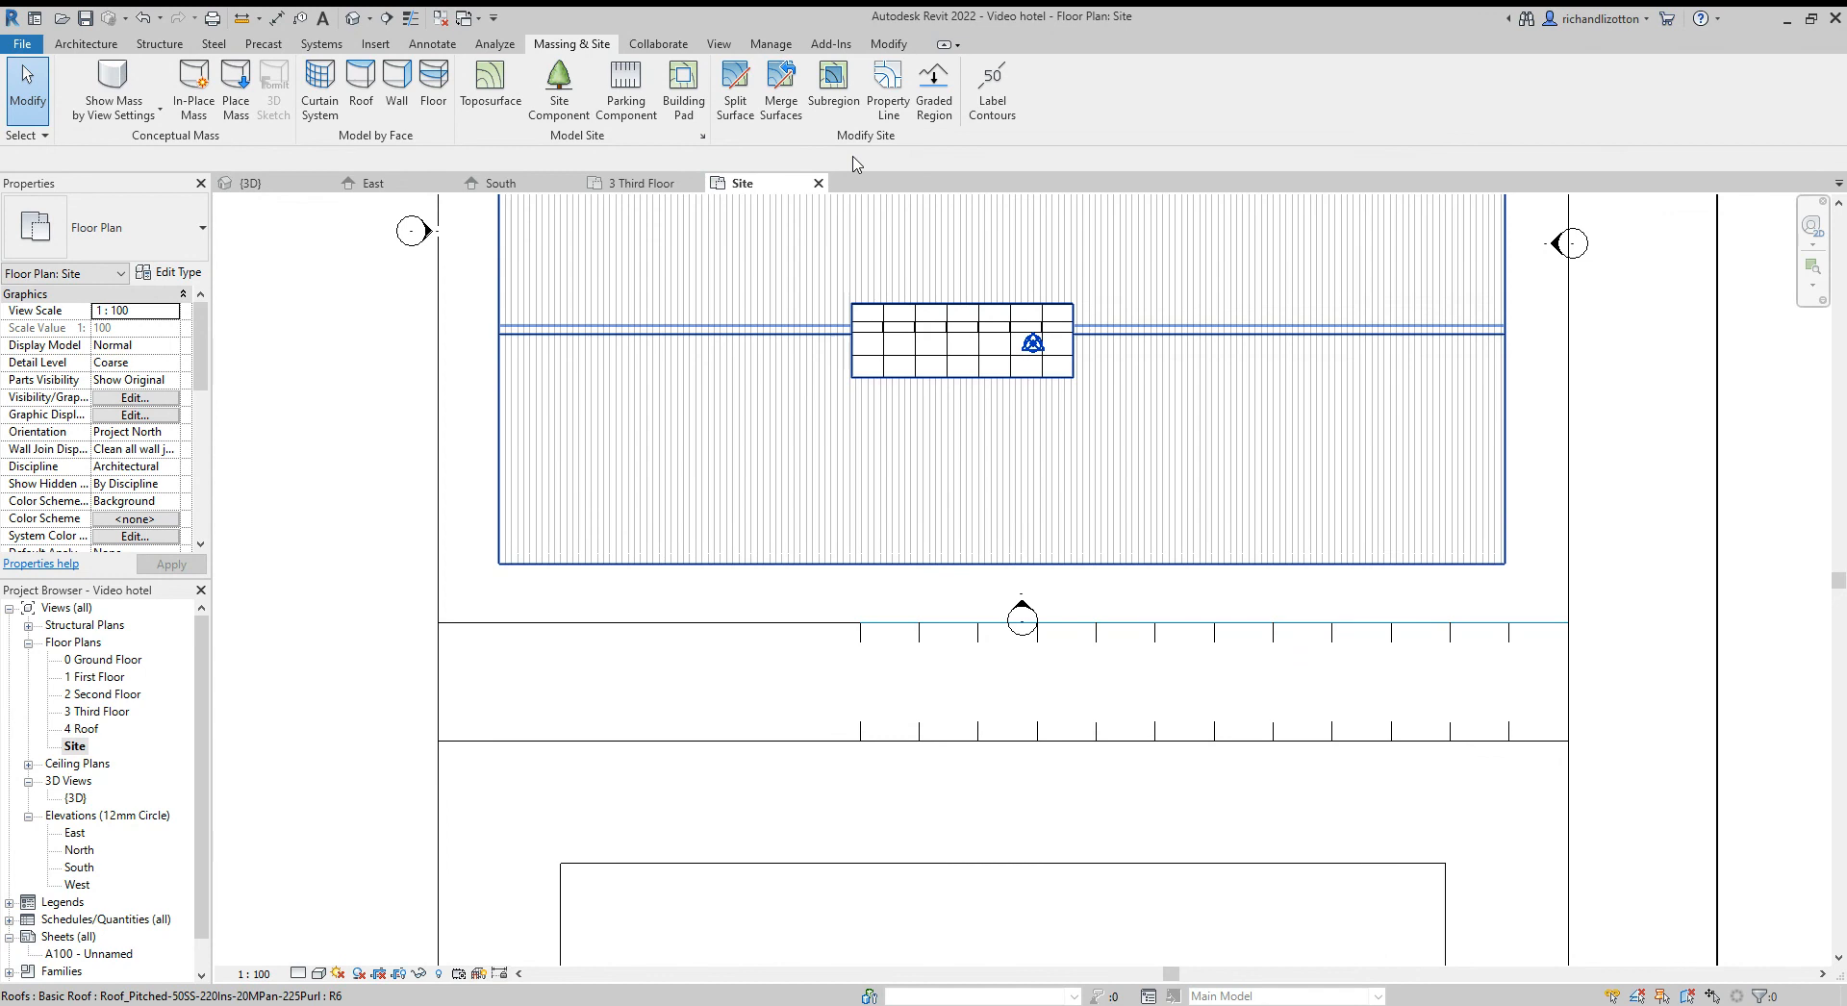
click(625, 88)
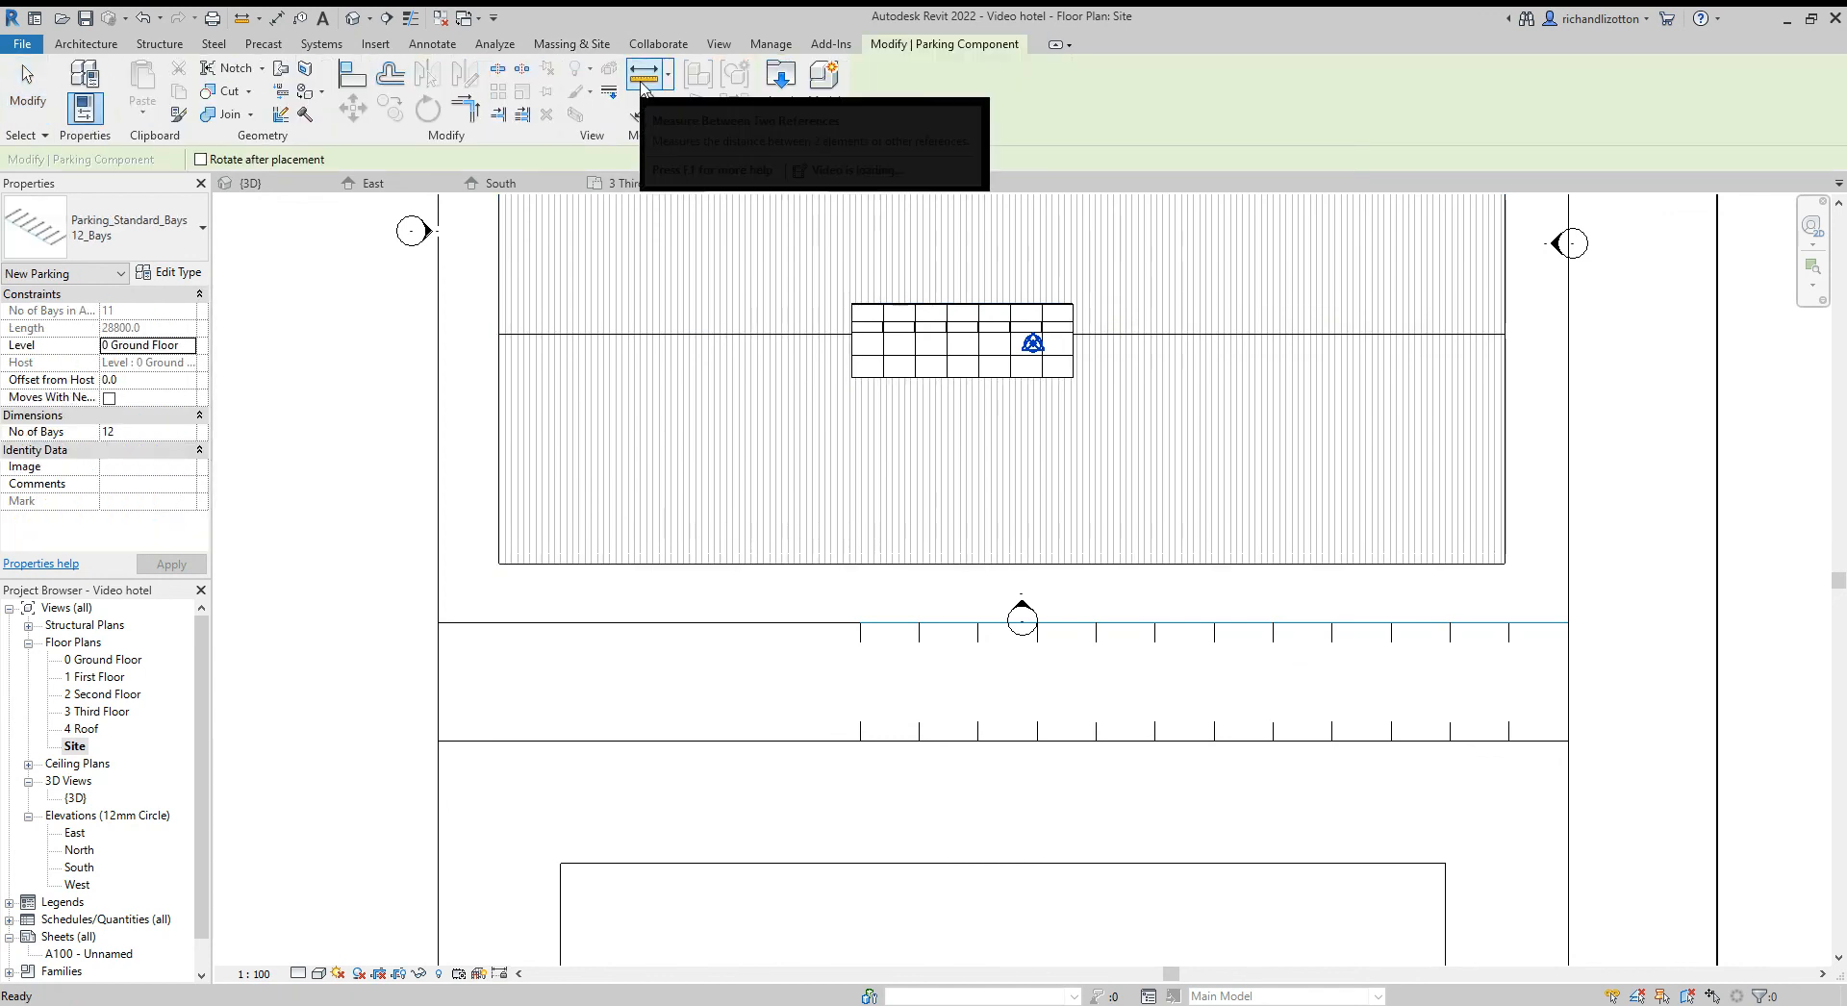
click(197, 241)
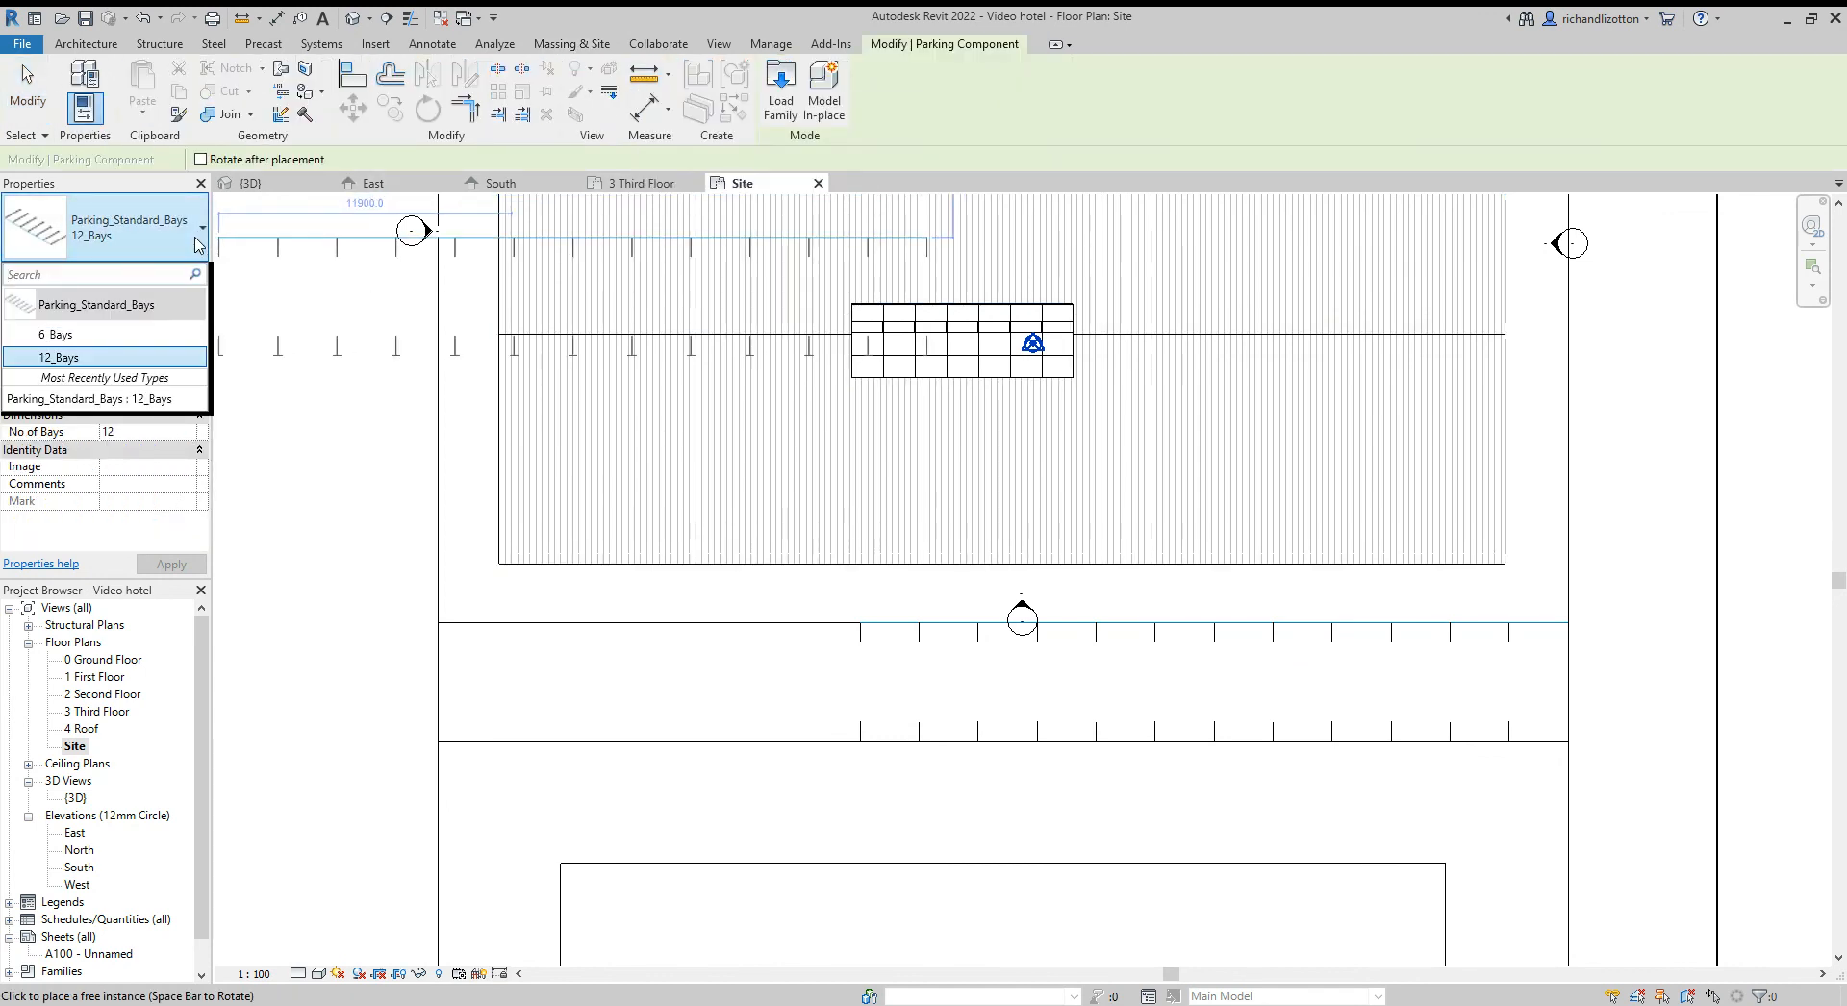
click(780, 96)
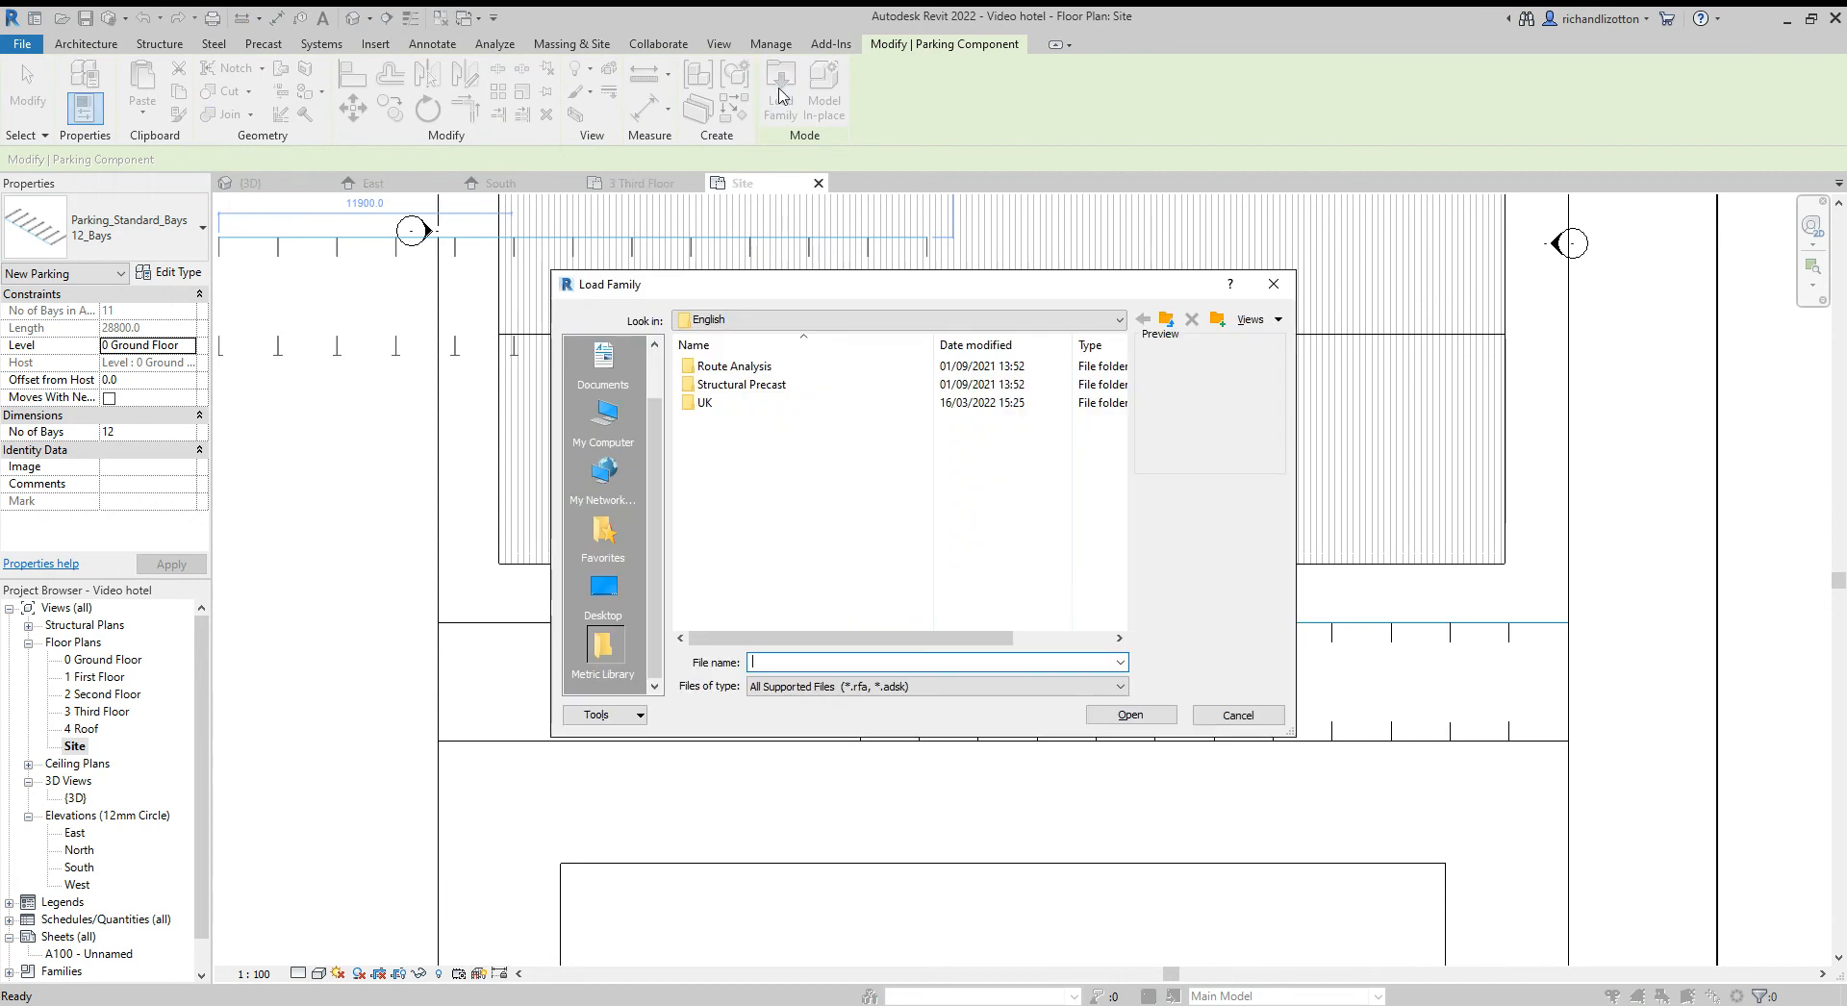
double_click(710, 403)
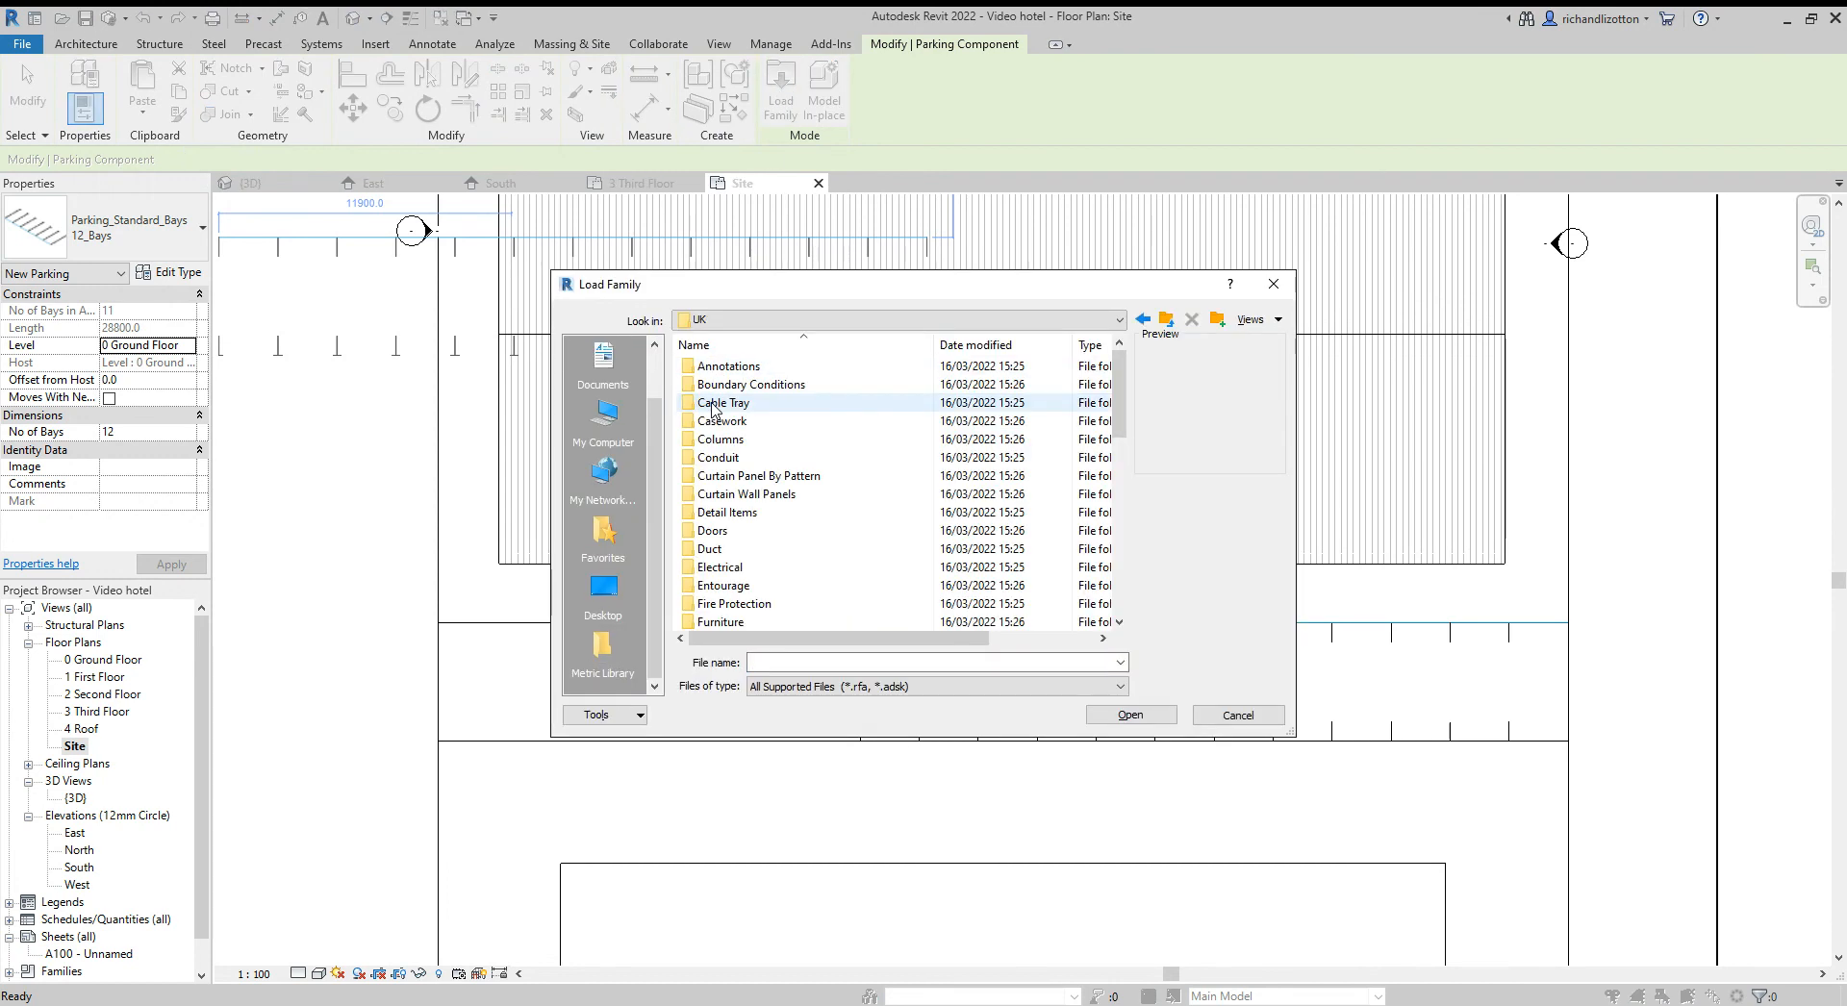
drag(1122, 407, 1128, 490)
double_click(755, 496)
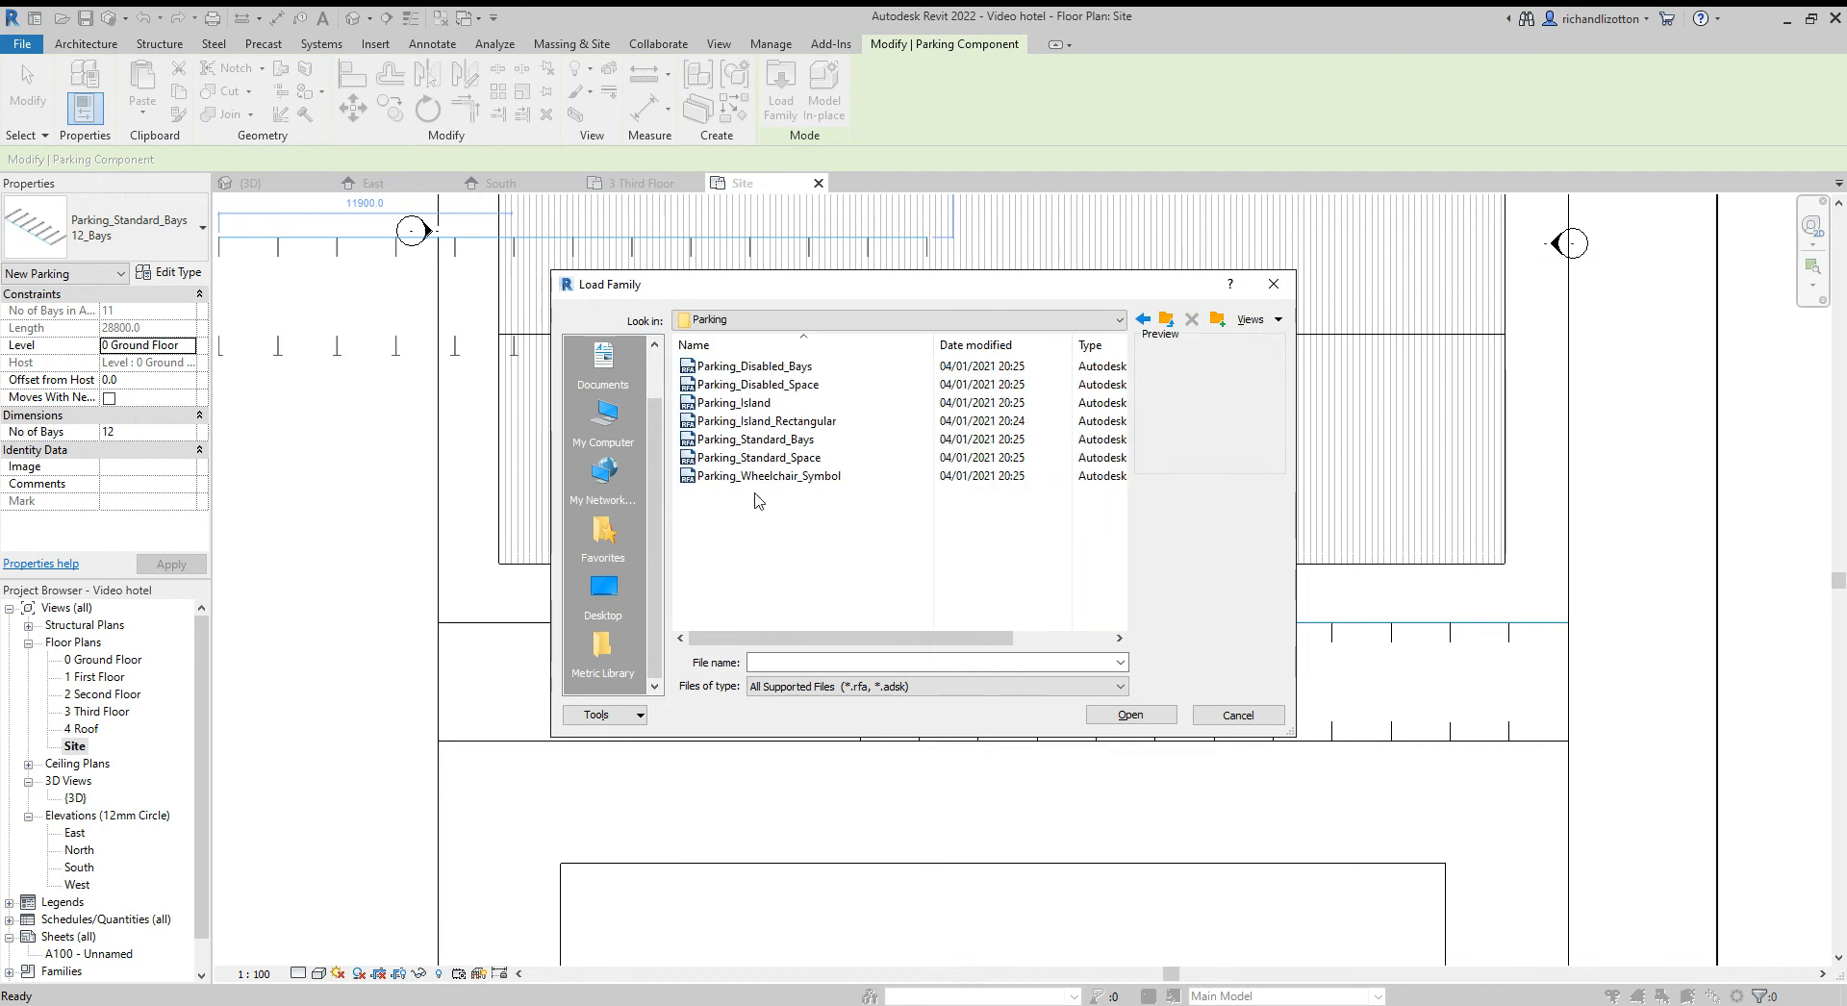
click(765, 368)
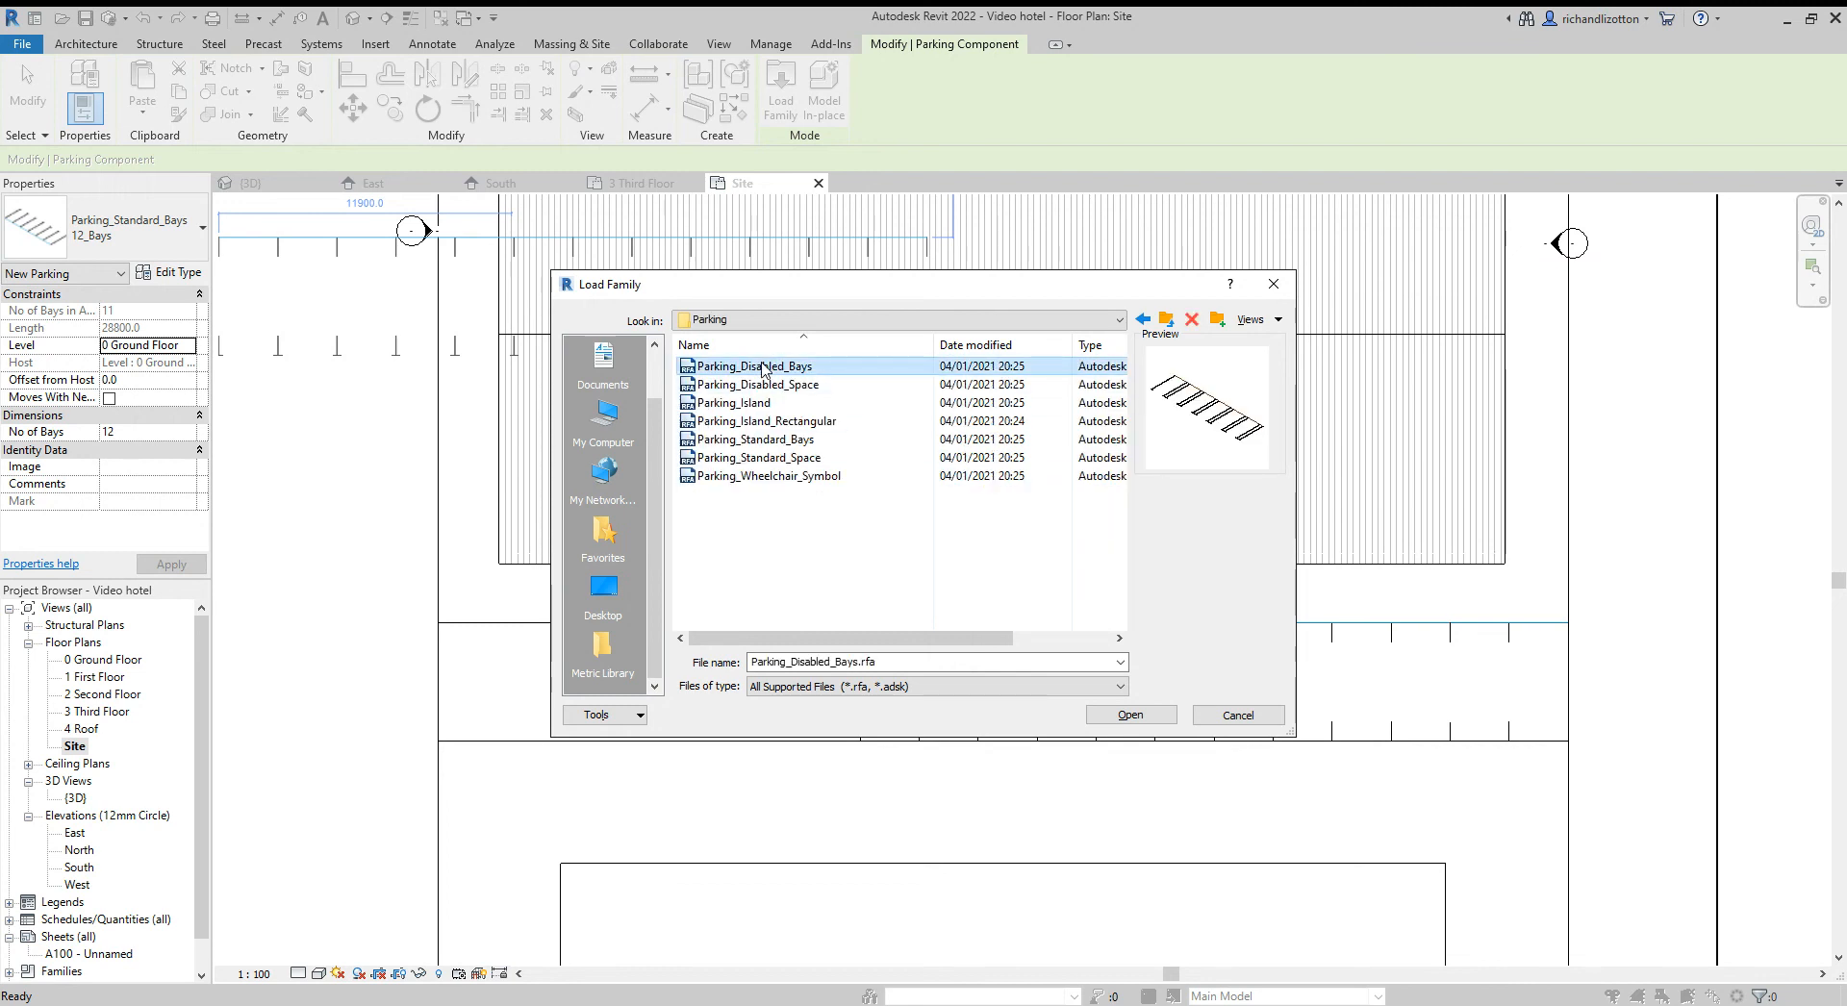
click(1133, 717)
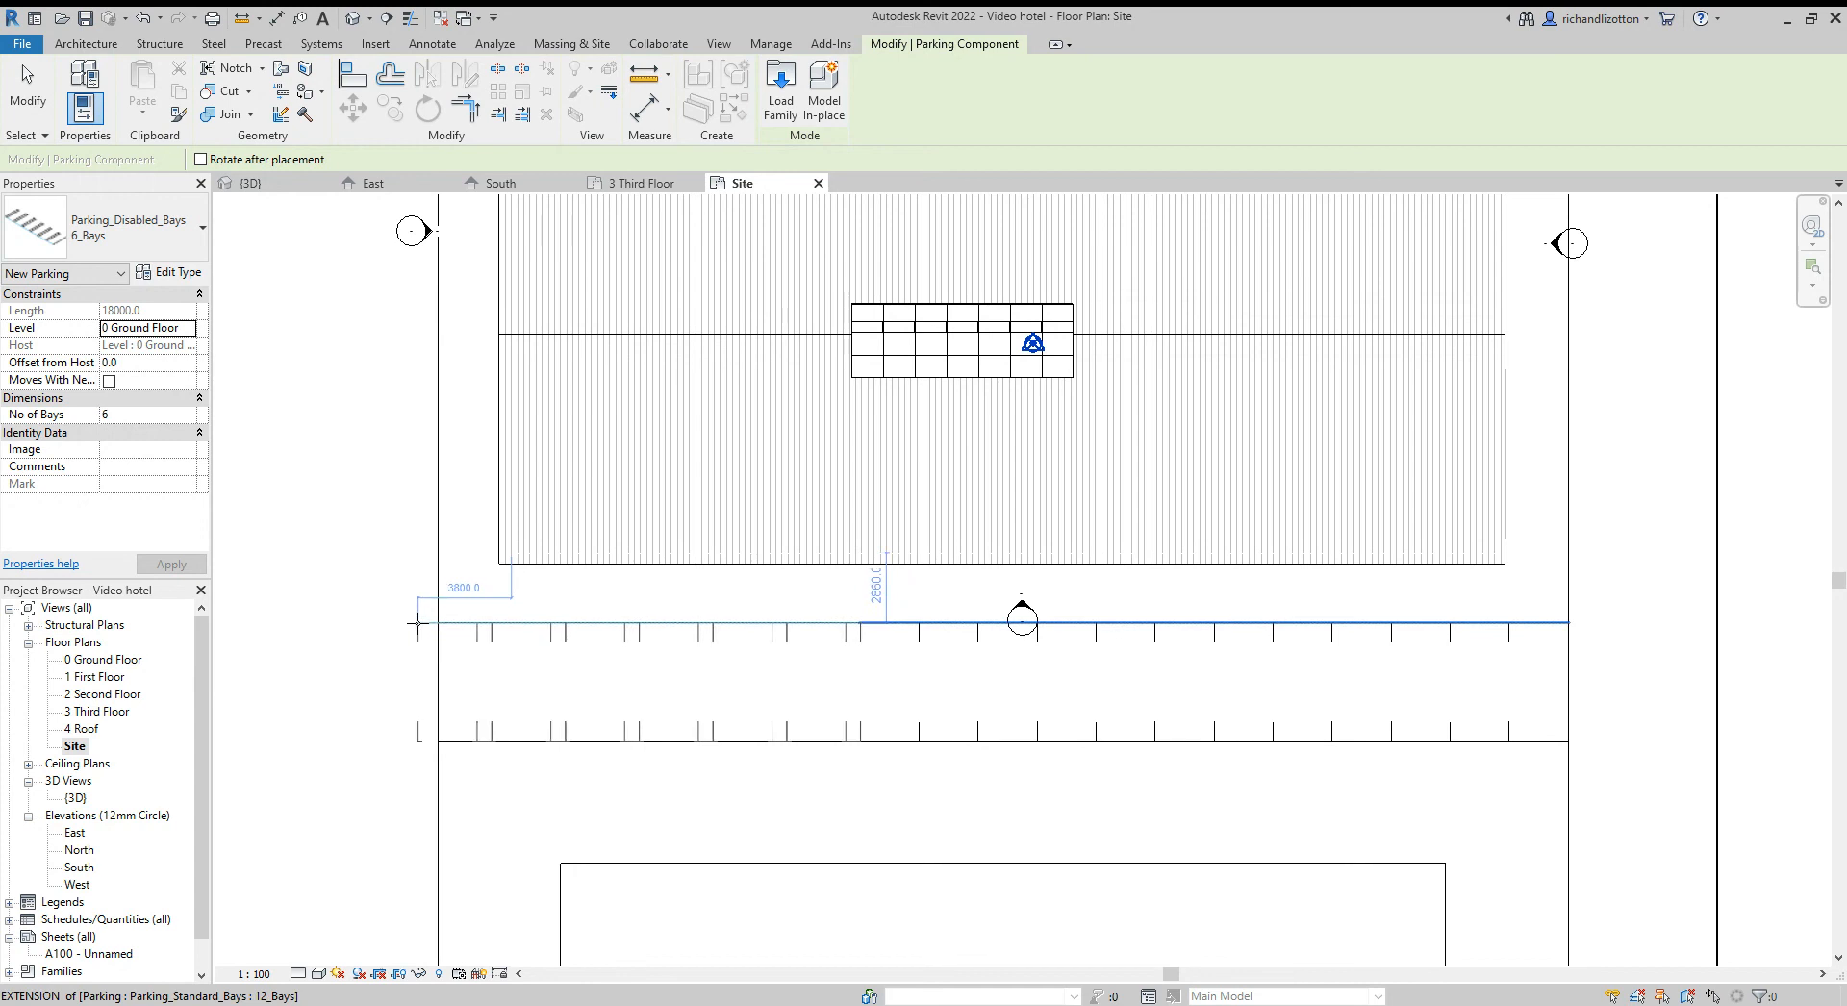
Place the Parking_Disabled_Bays 6_Bays component along the asphalt strip's north edge, directly west of the 12 standard bays
click(416, 624)
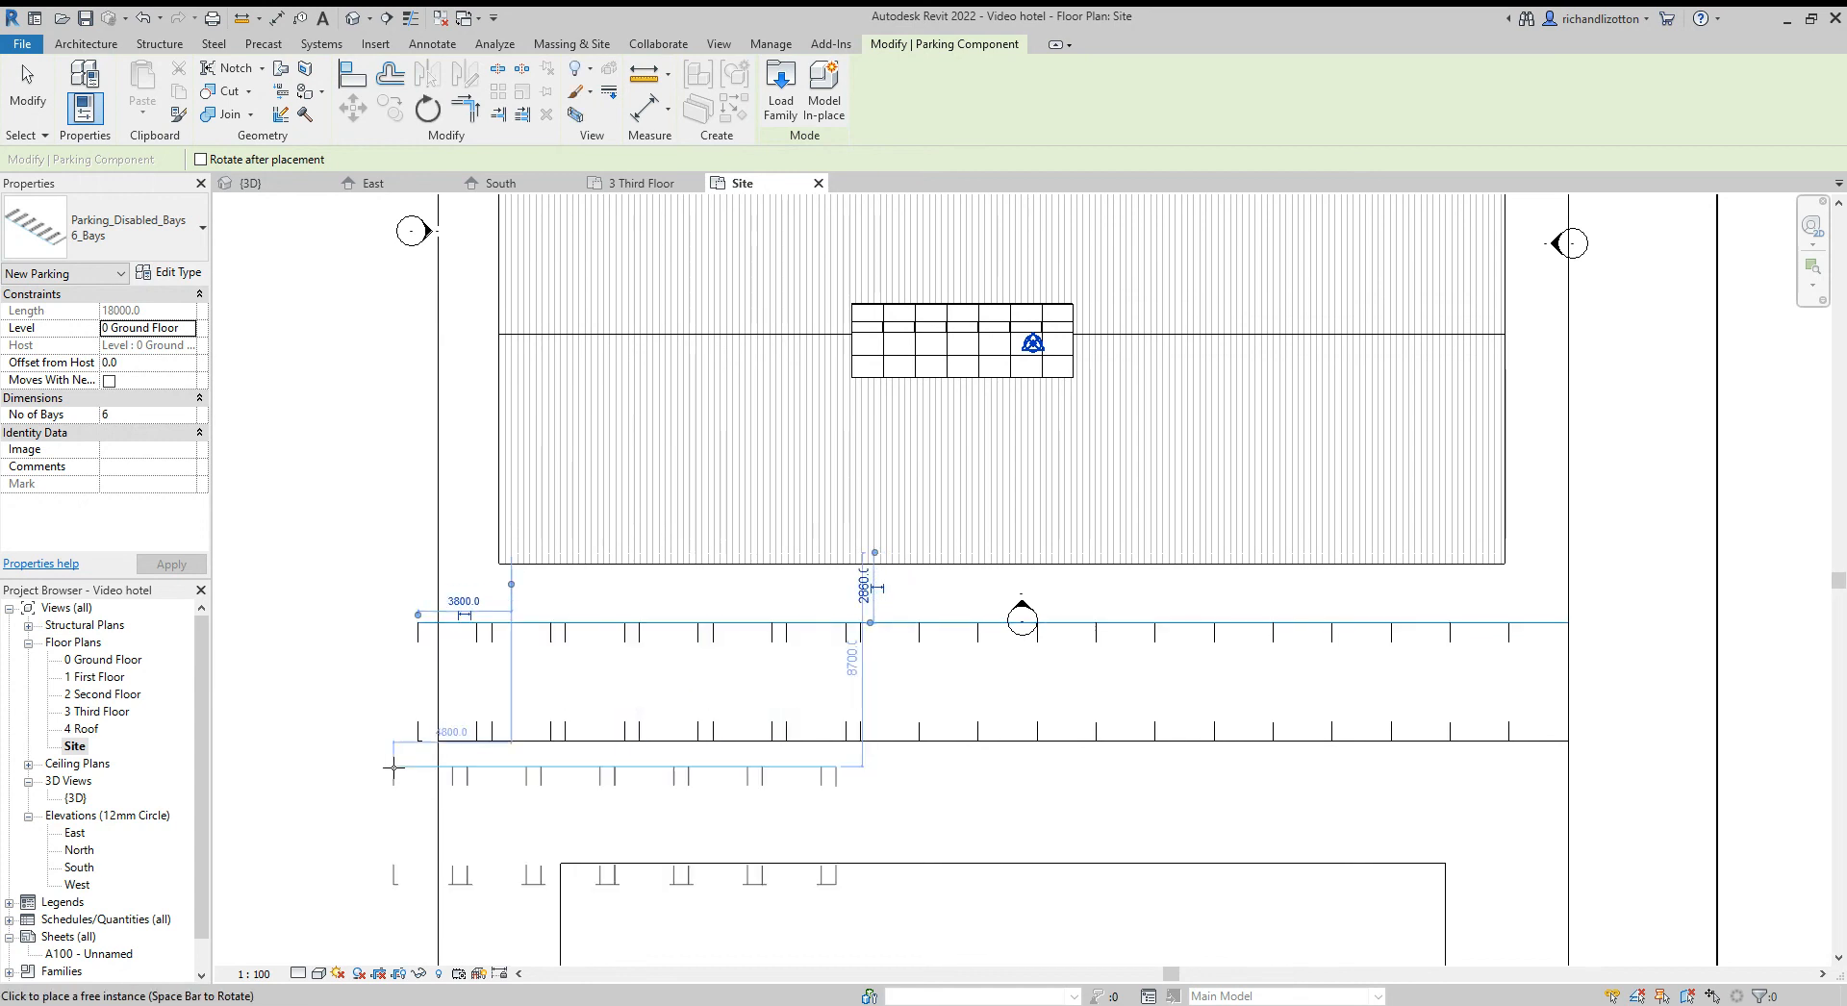
key(Escape)
key(Escape)
Reduce the disabled parking row to 5 bays and shift it east to sit between the asphalt's west edge and the standard bays
click(426, 646)
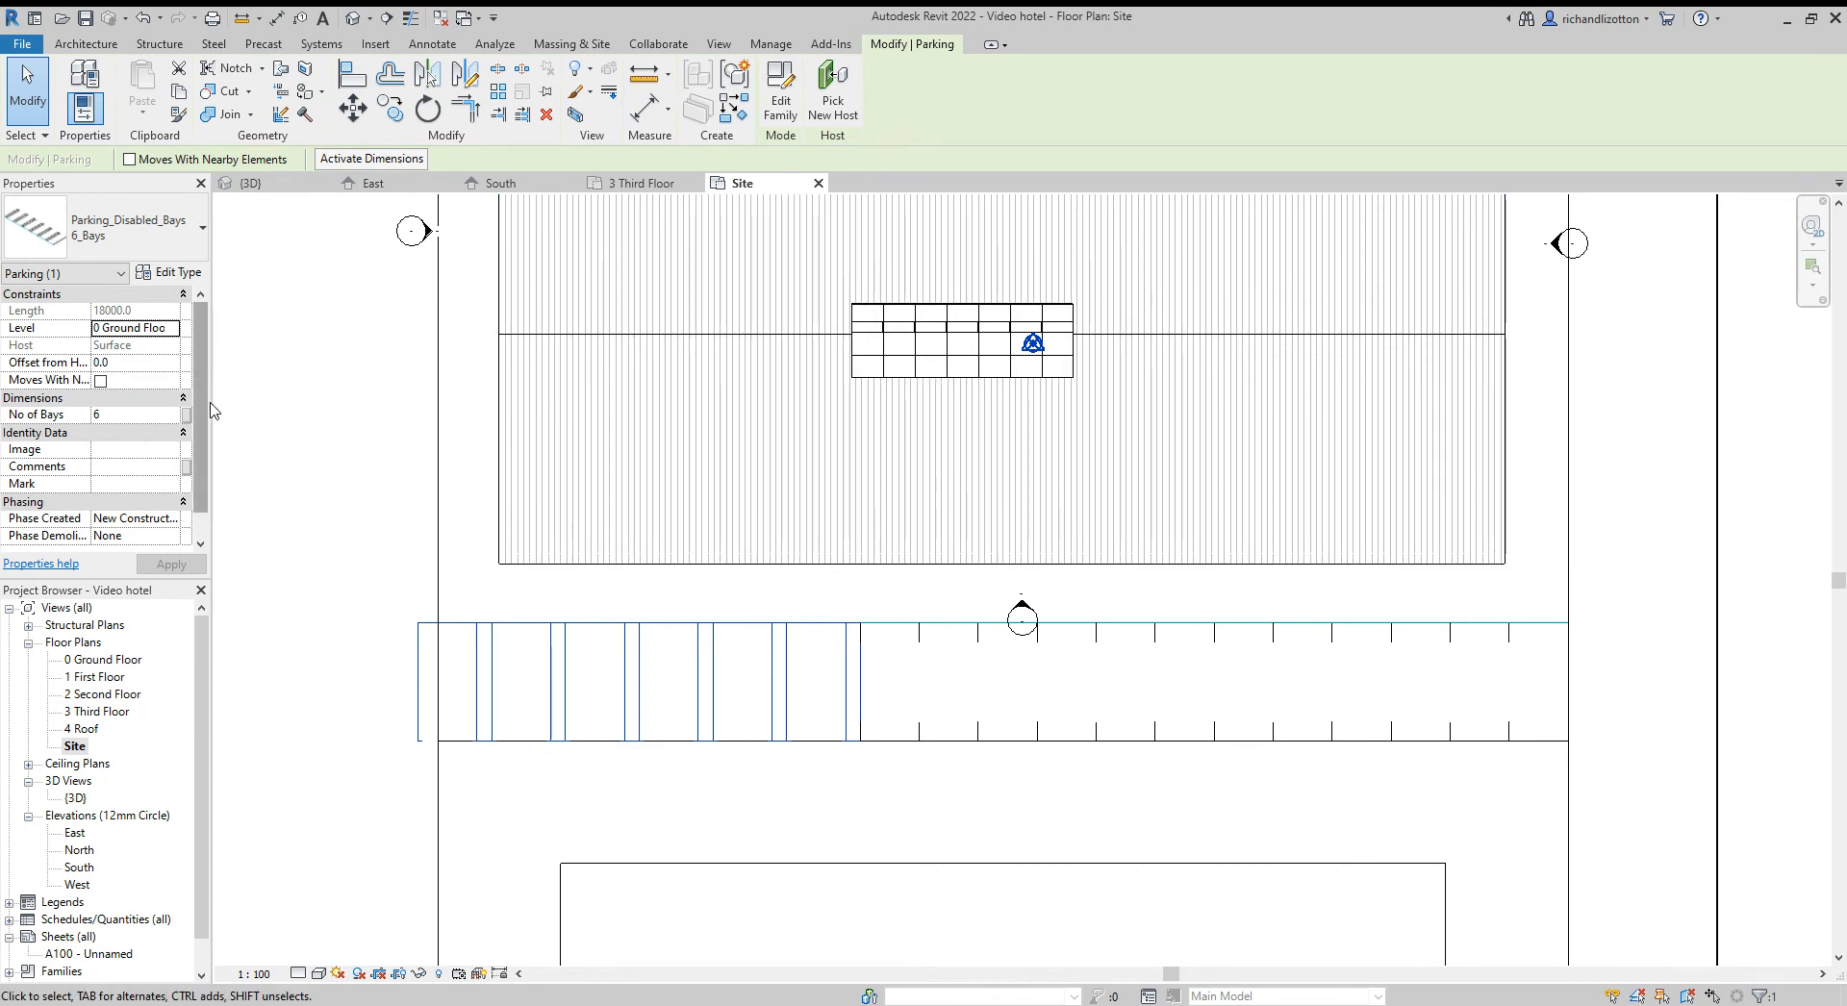
click(111, 415)
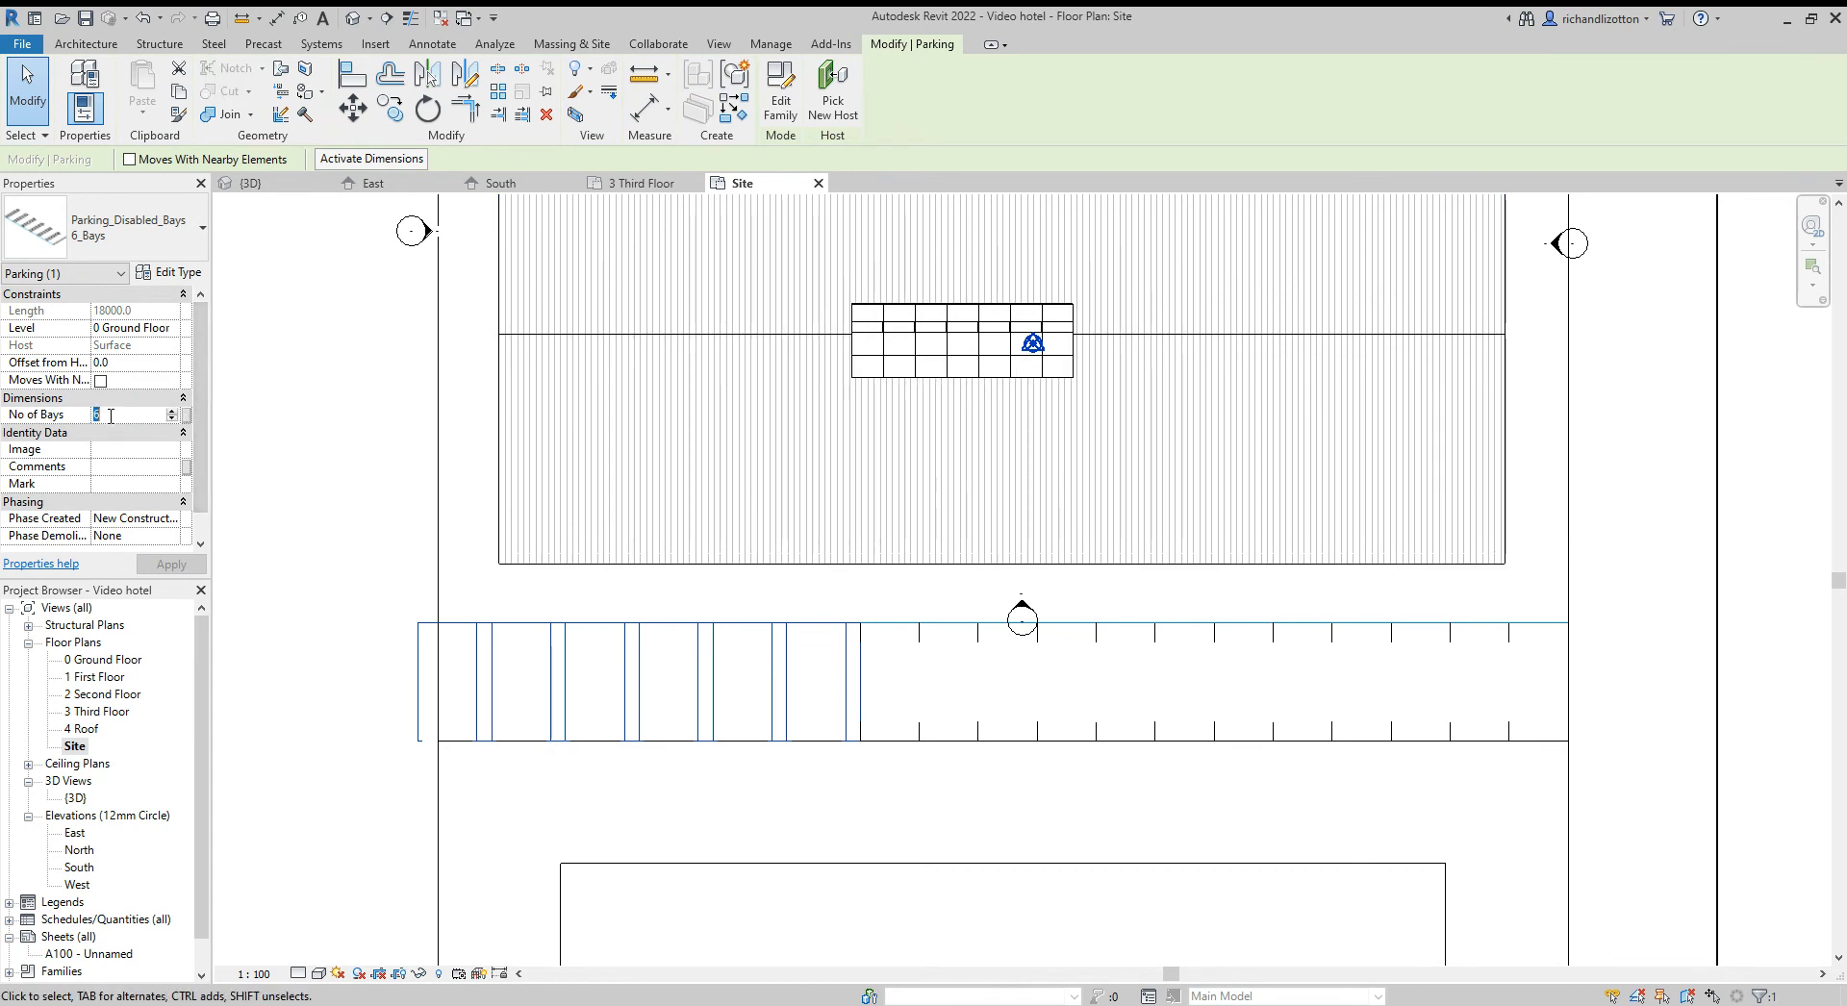
click(171, 419)
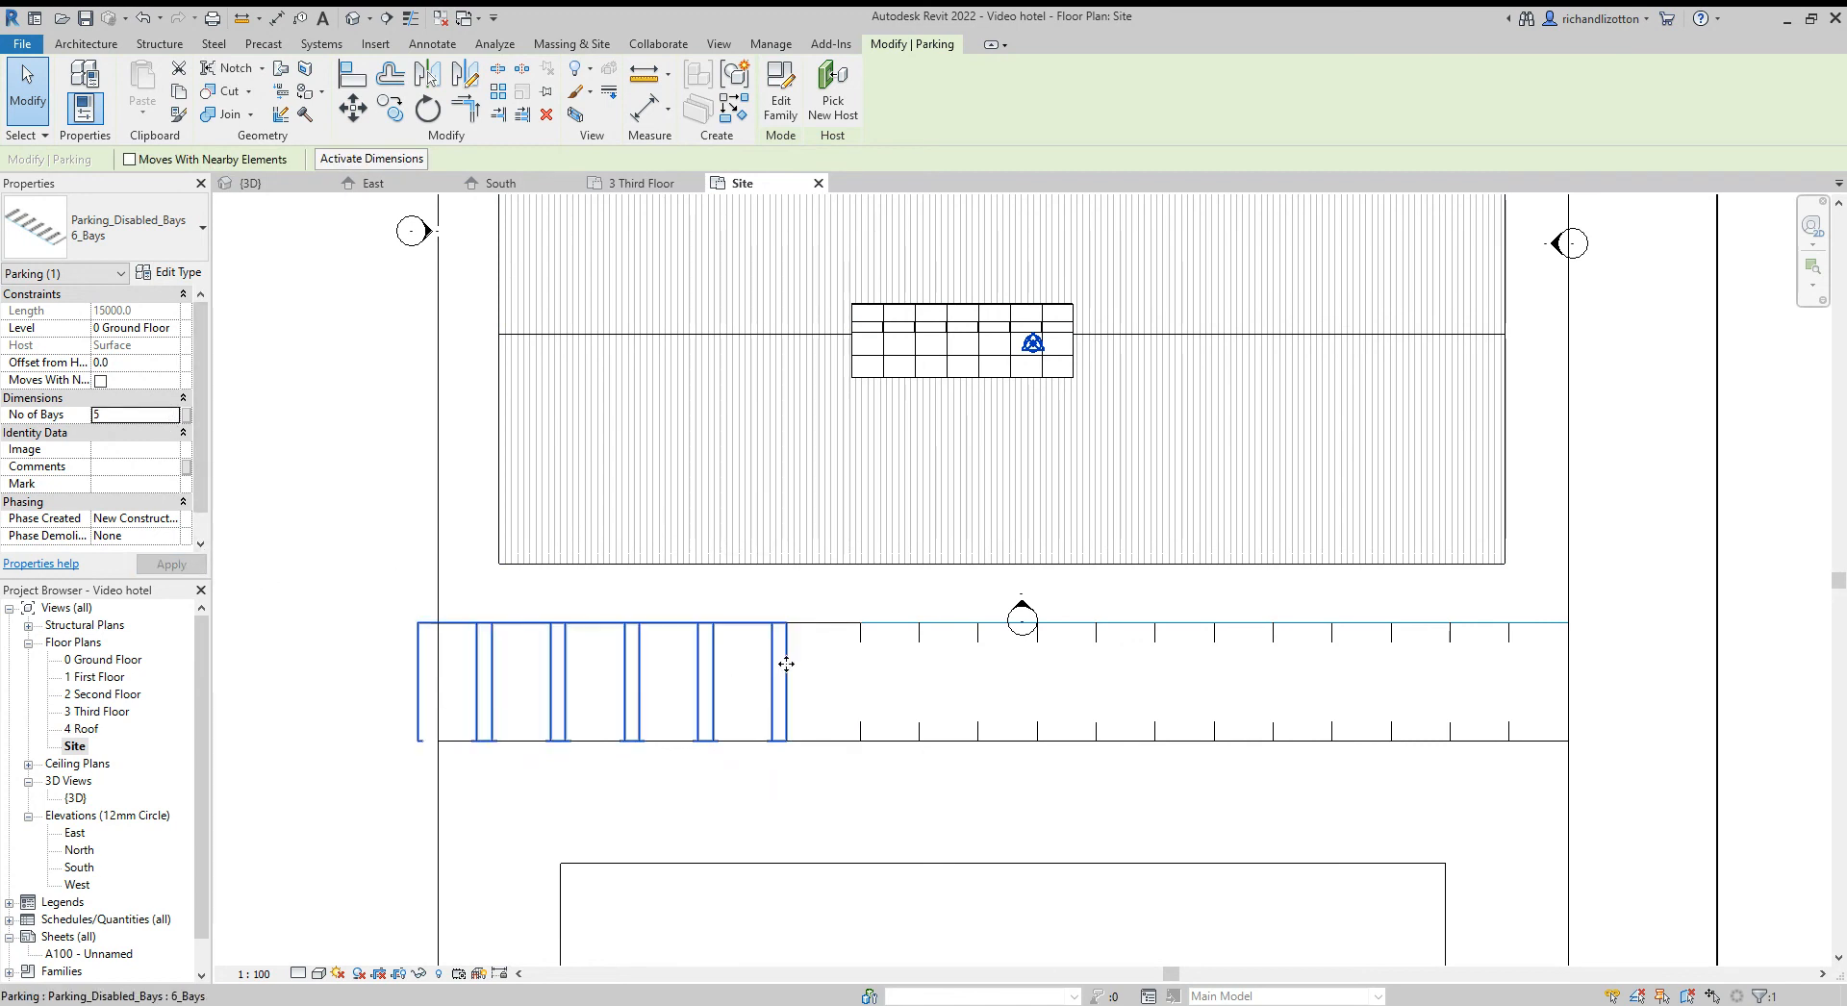
drag(786, 664, 832, 670)
key(Delete)
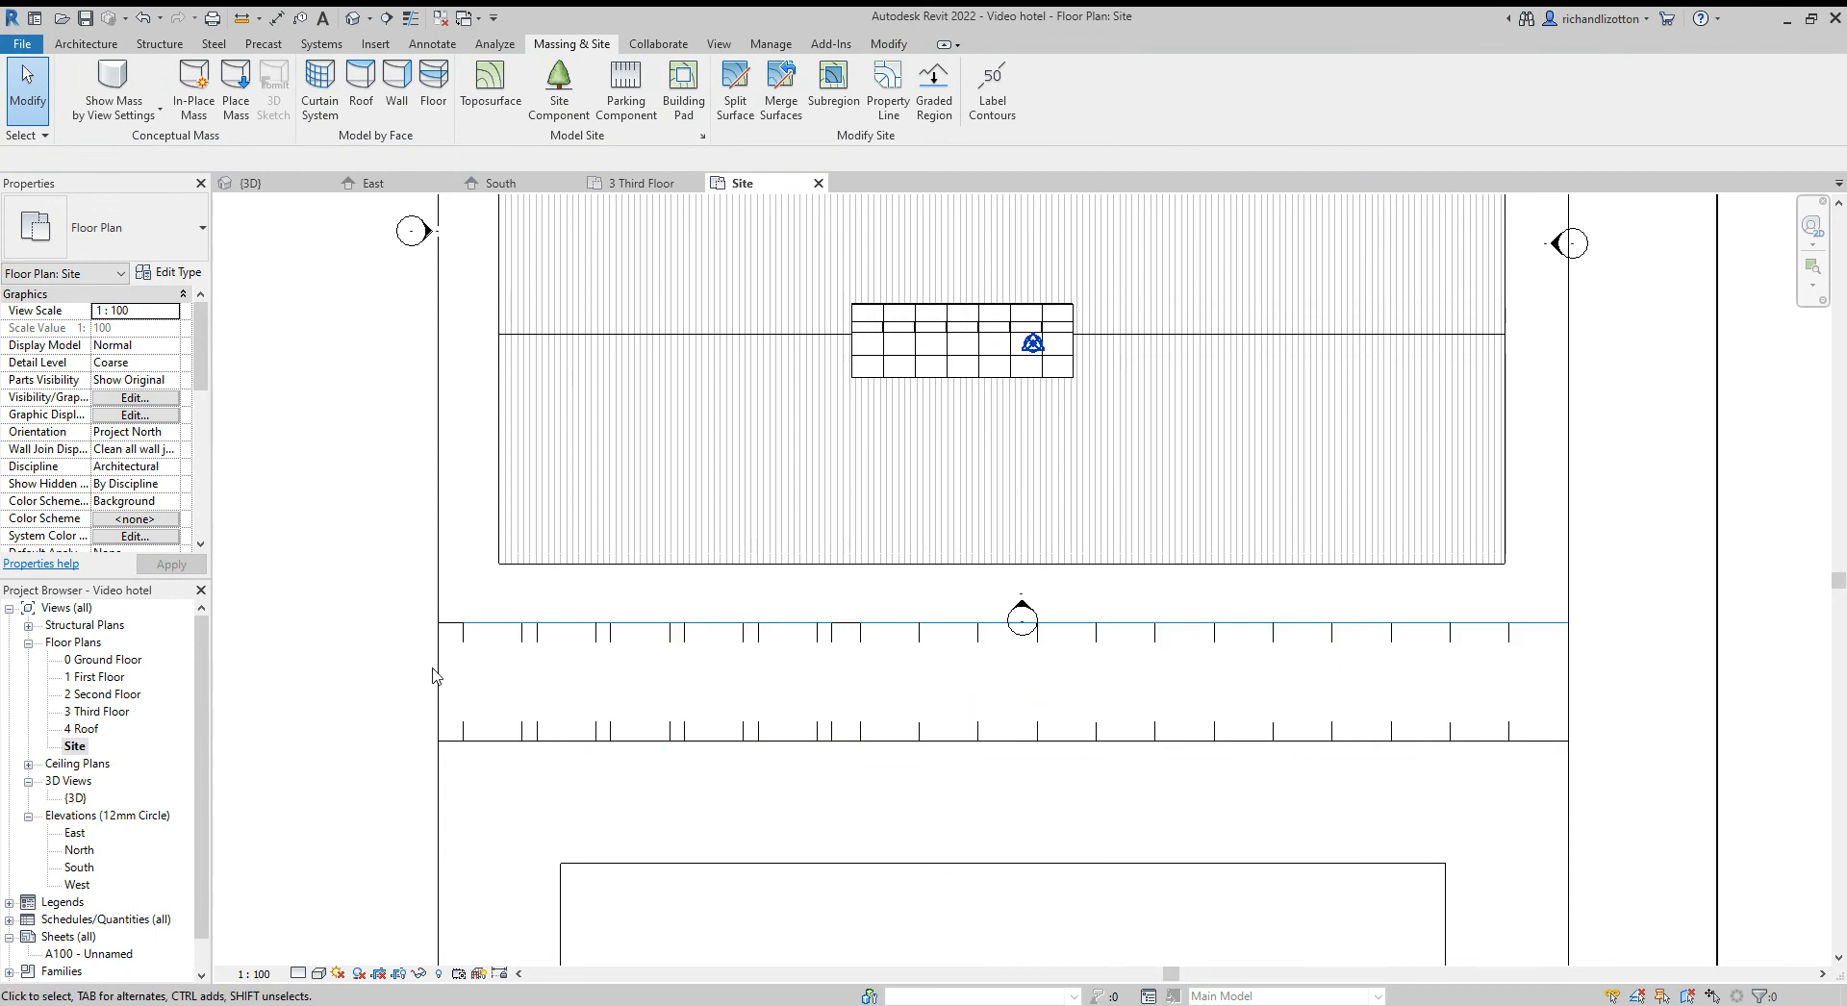
Start another parking component and load the Parking_Wheelchair_Symbol family from the Parking folder
click(626, 91)
click(787, 113)
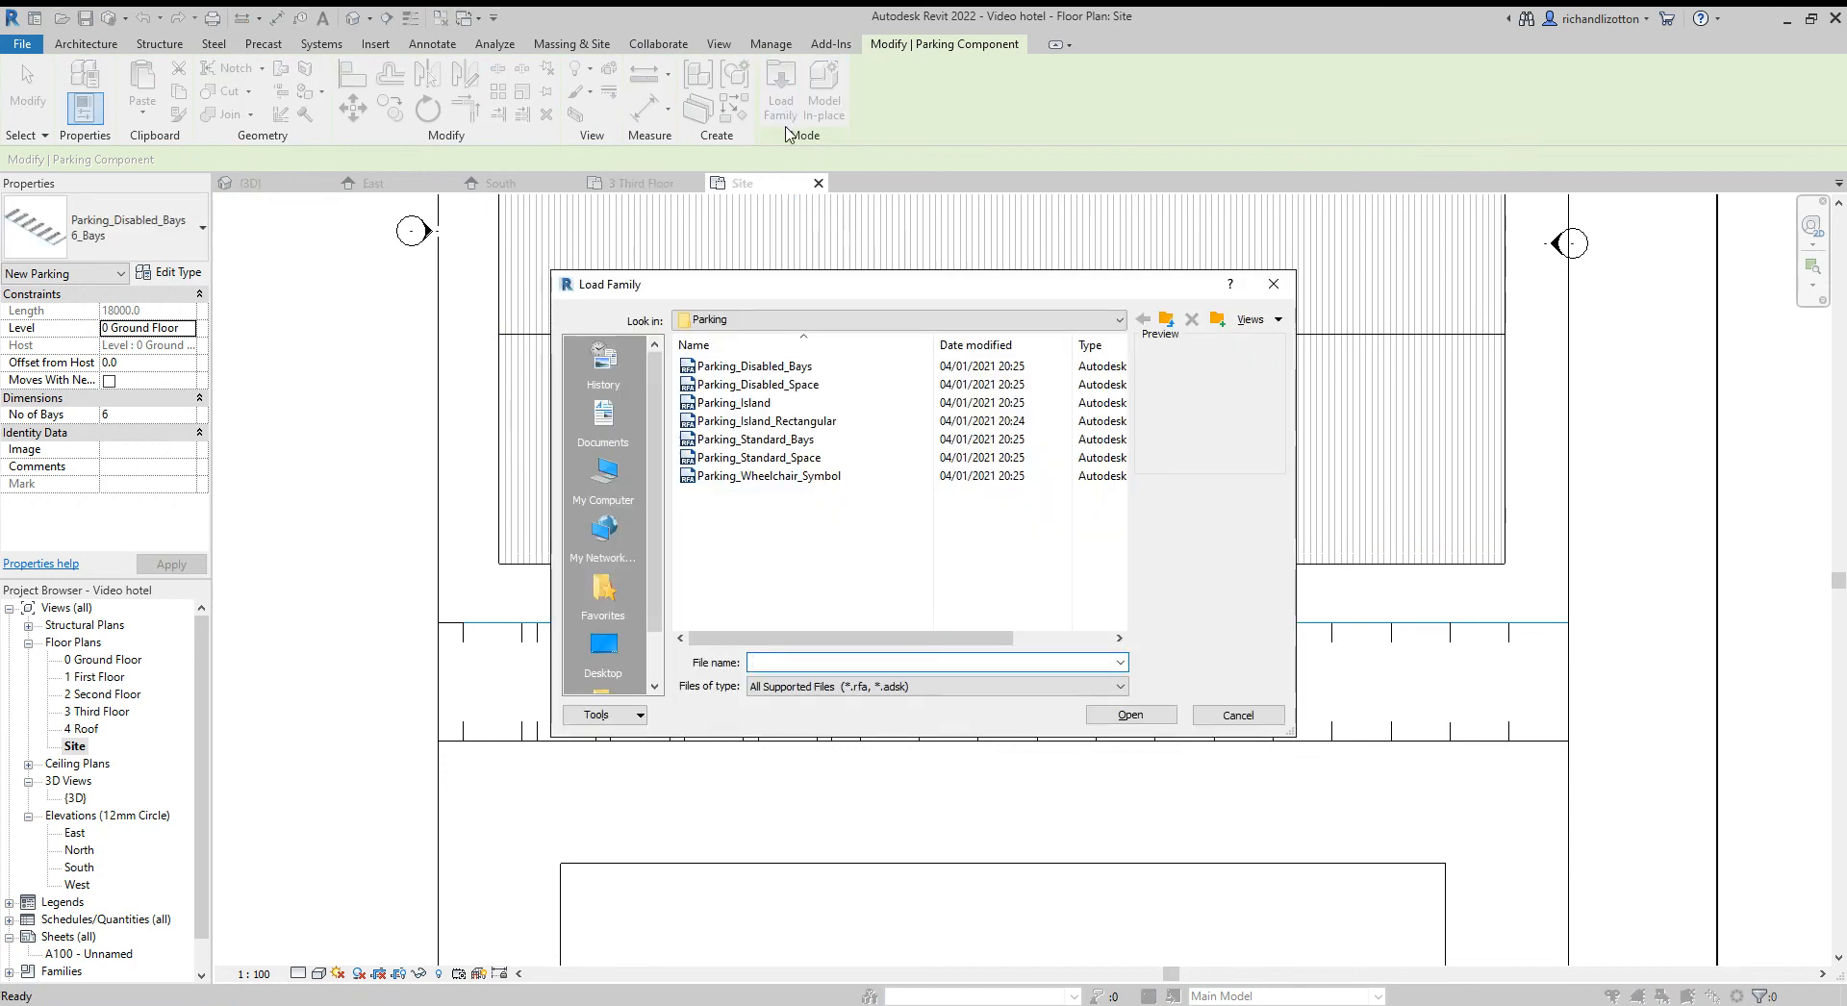
click(786, 476)
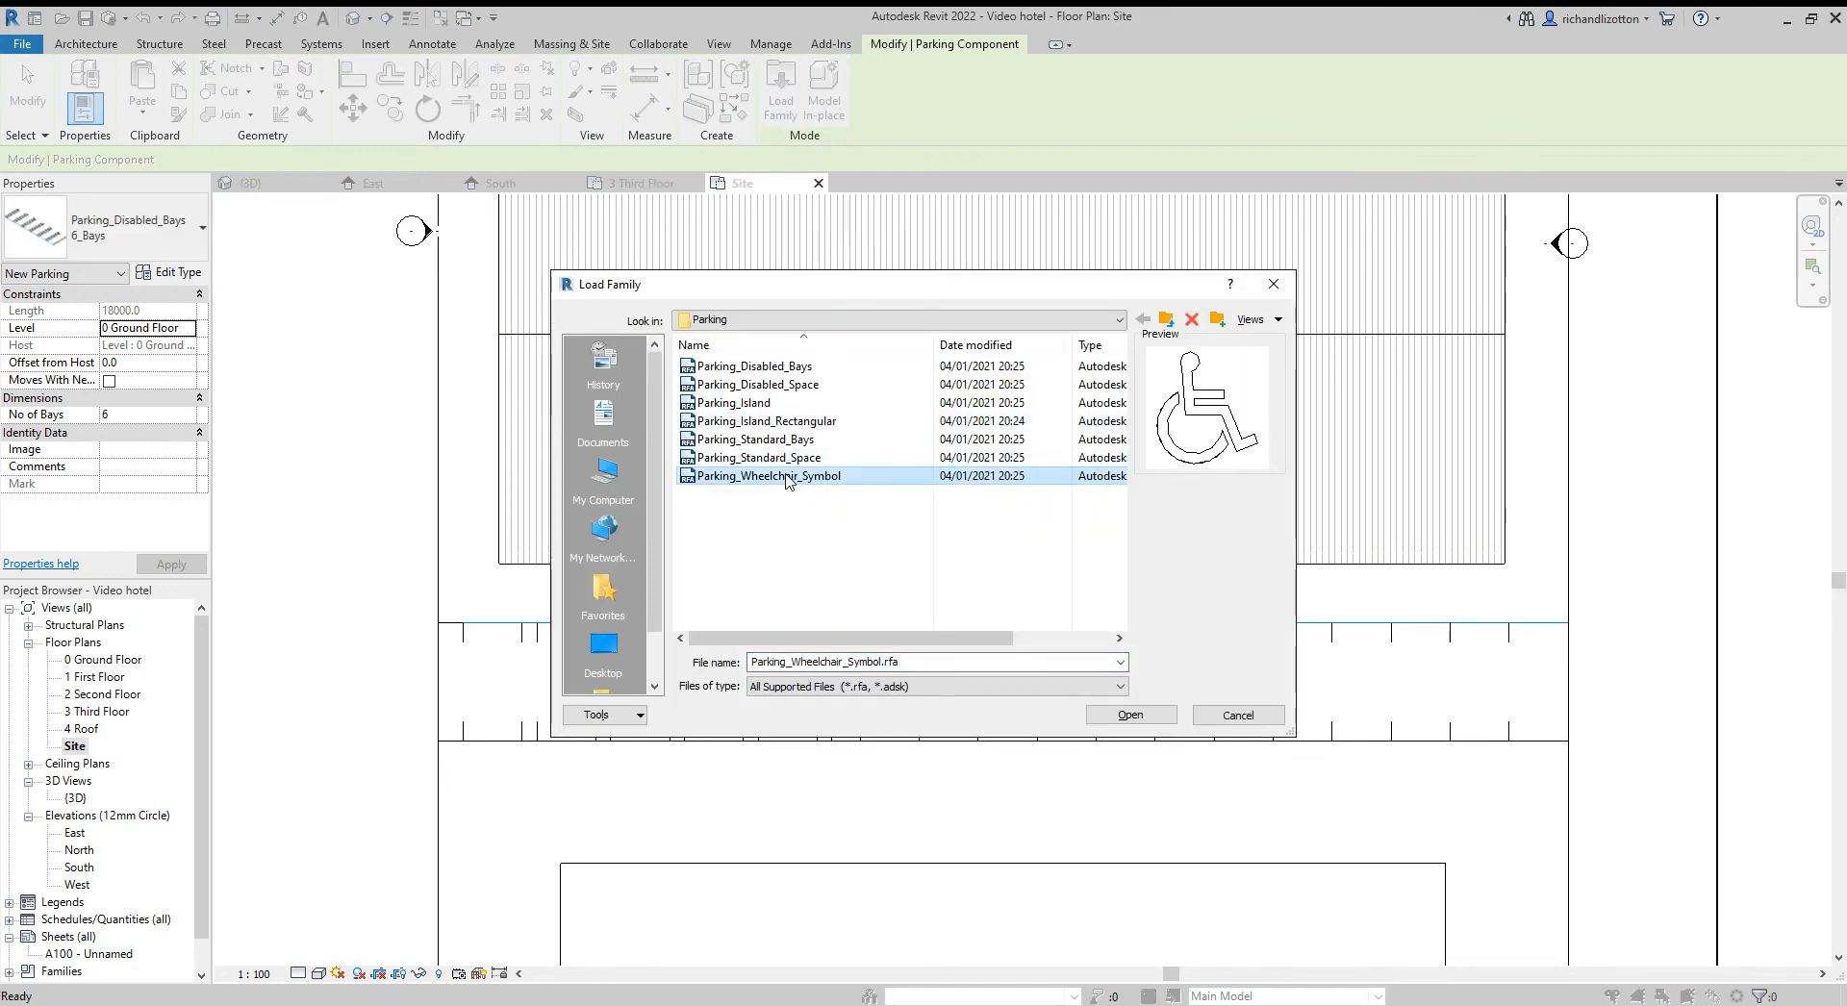
click(1144, 717)
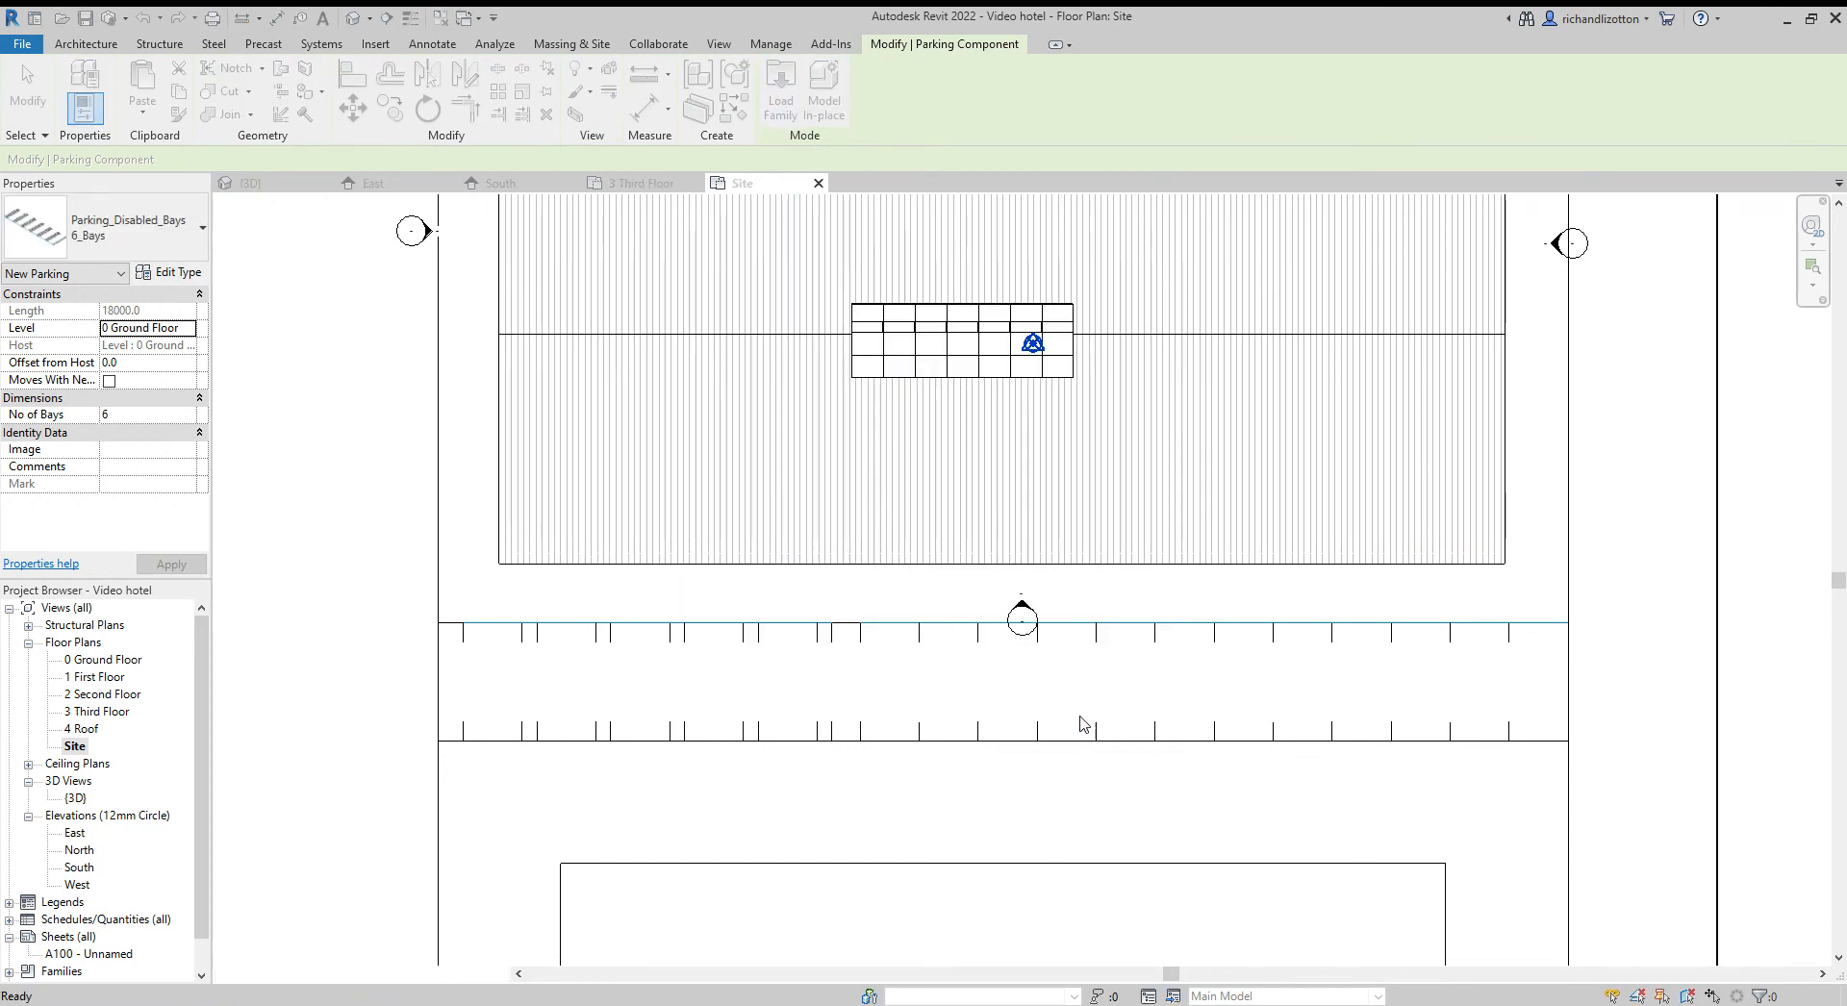
Place a wheelchair symbol in the middle of each of the five disabled bays, working from east to west
click(782, 683)
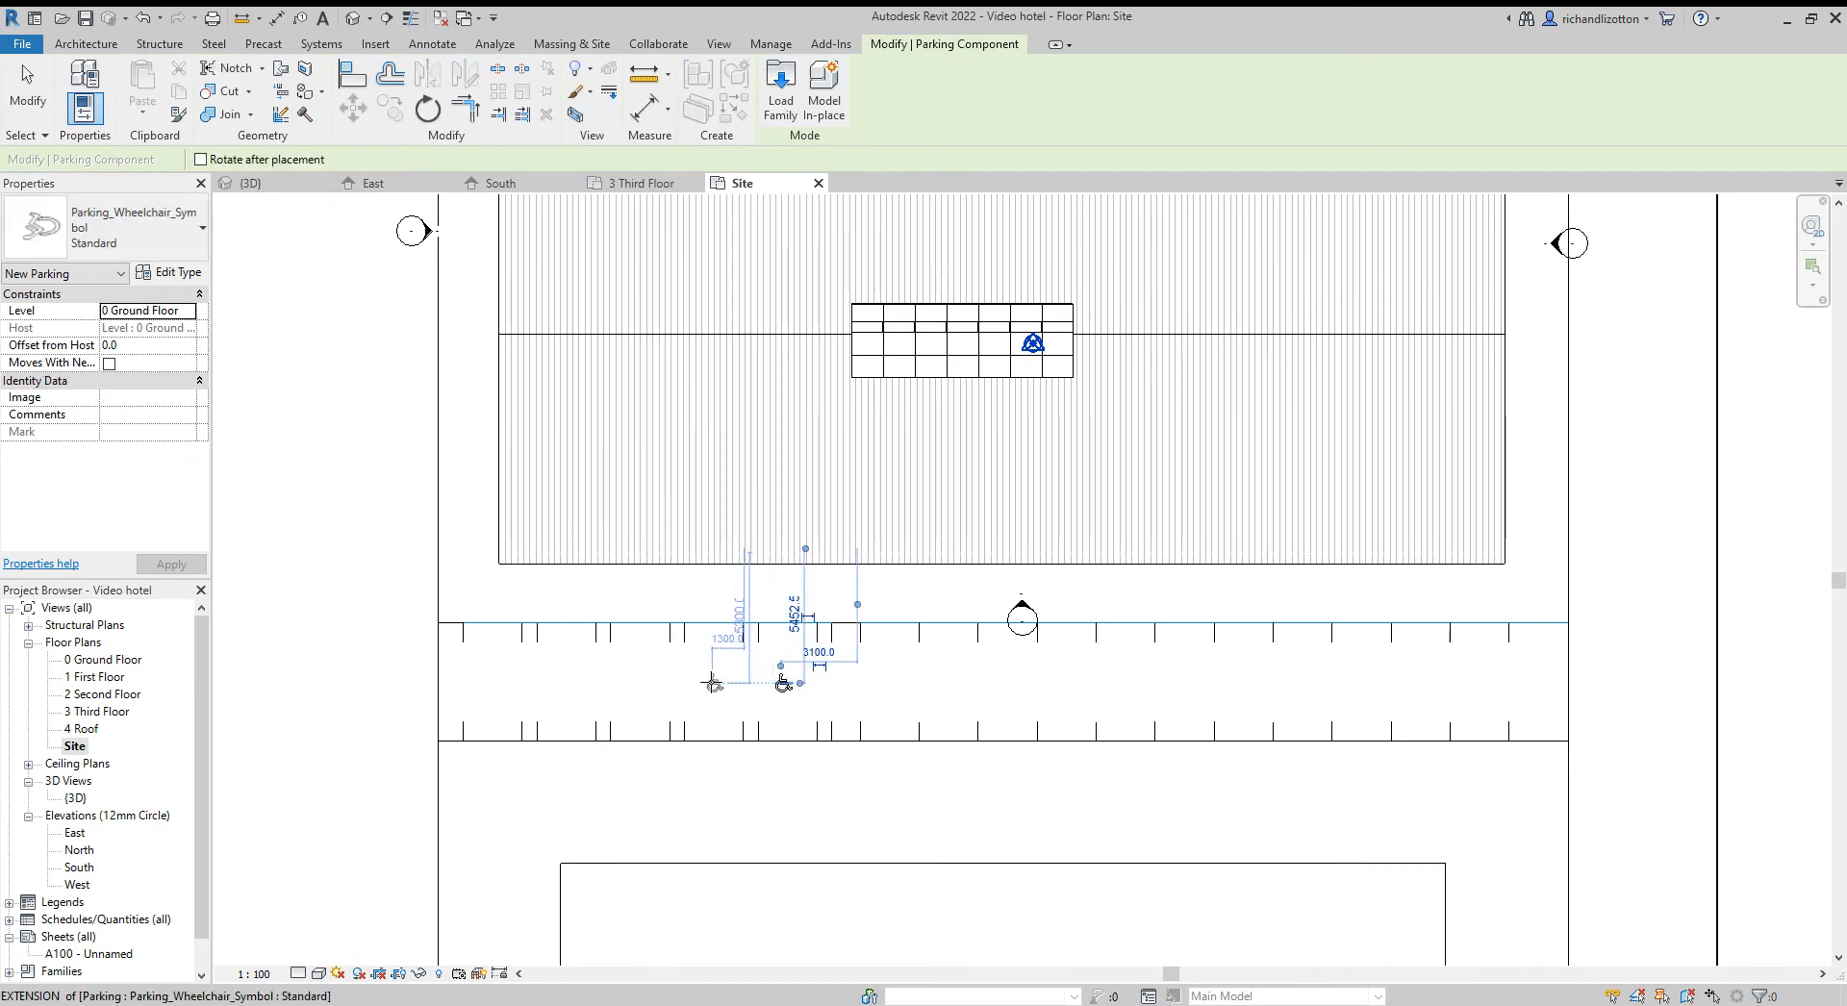
click(711, 684)
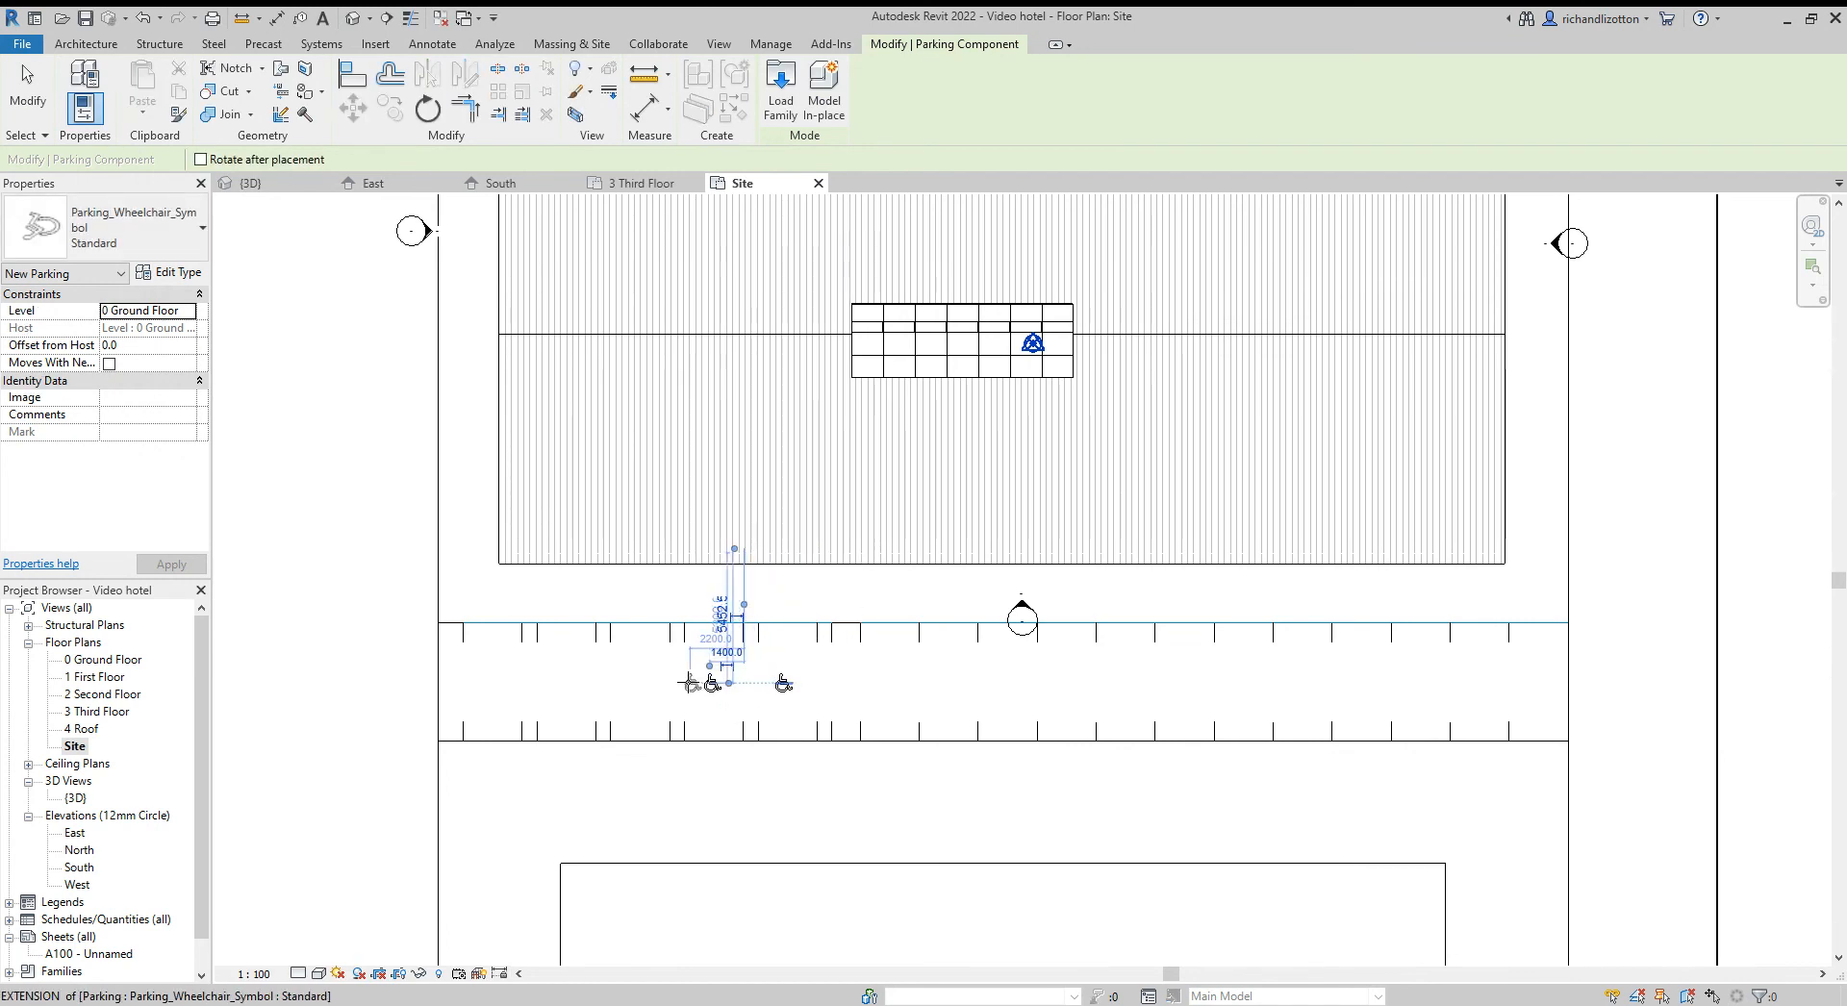
click(642, 683)
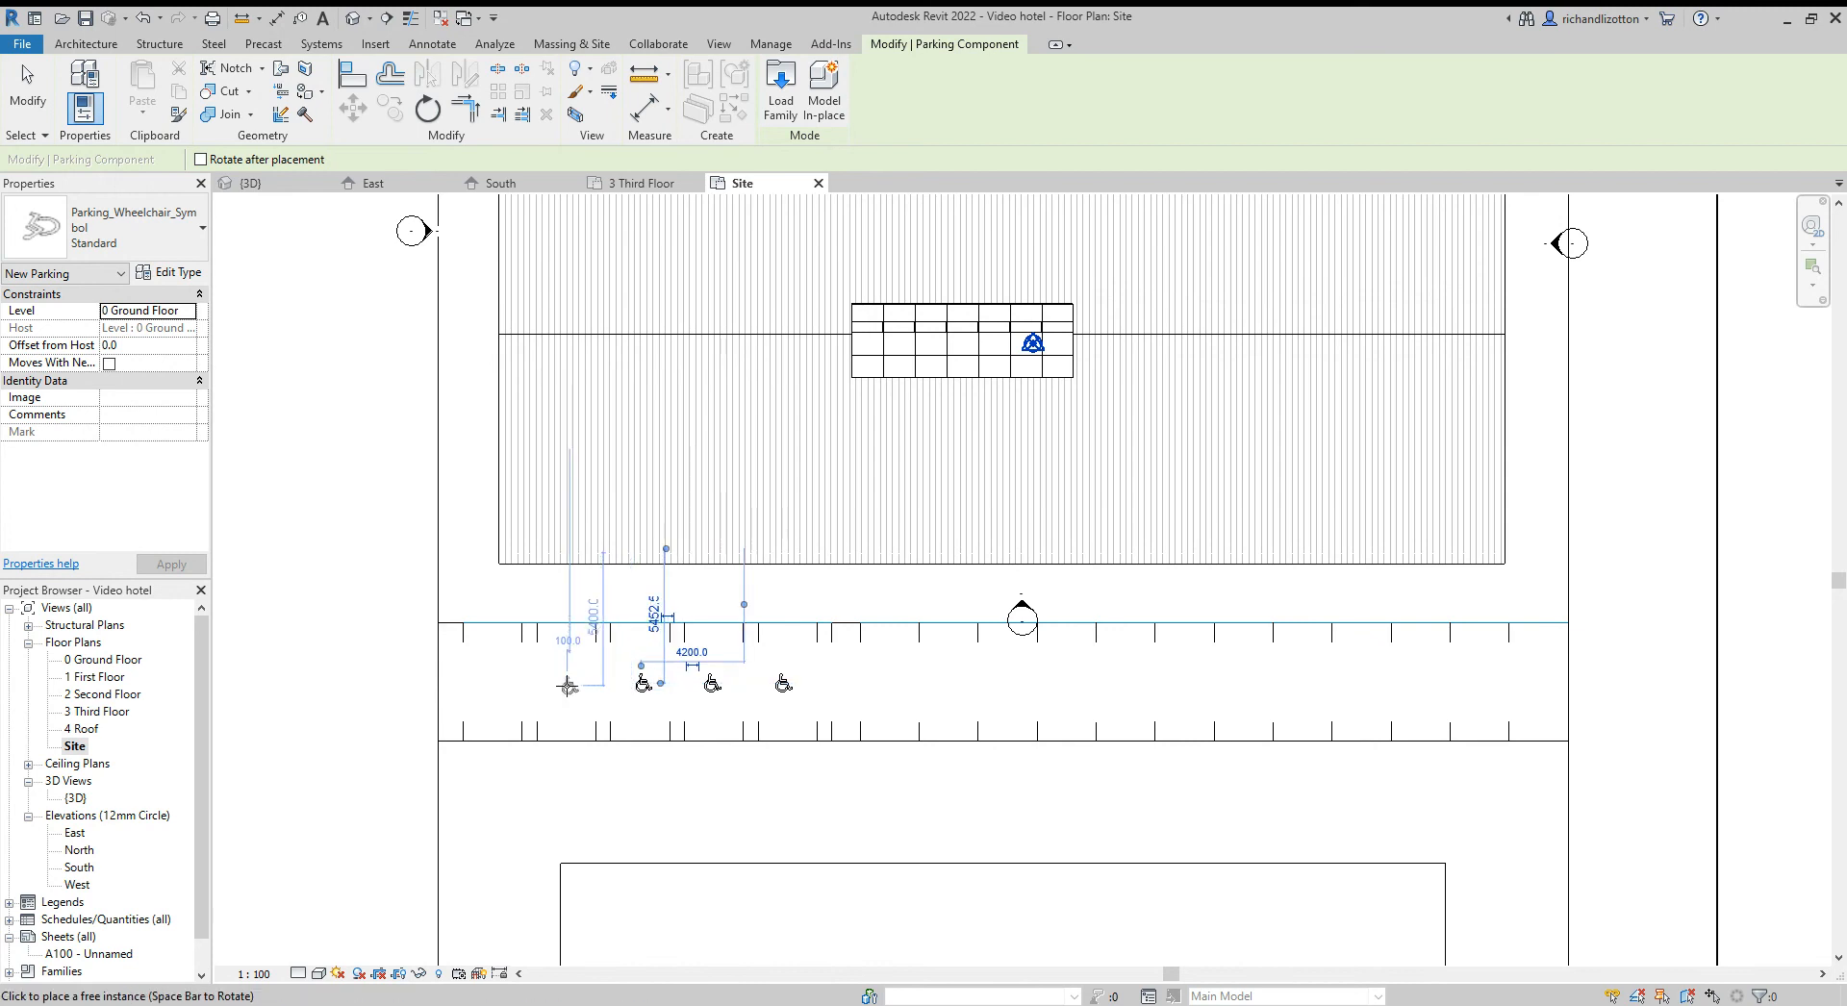
click(566, 683)
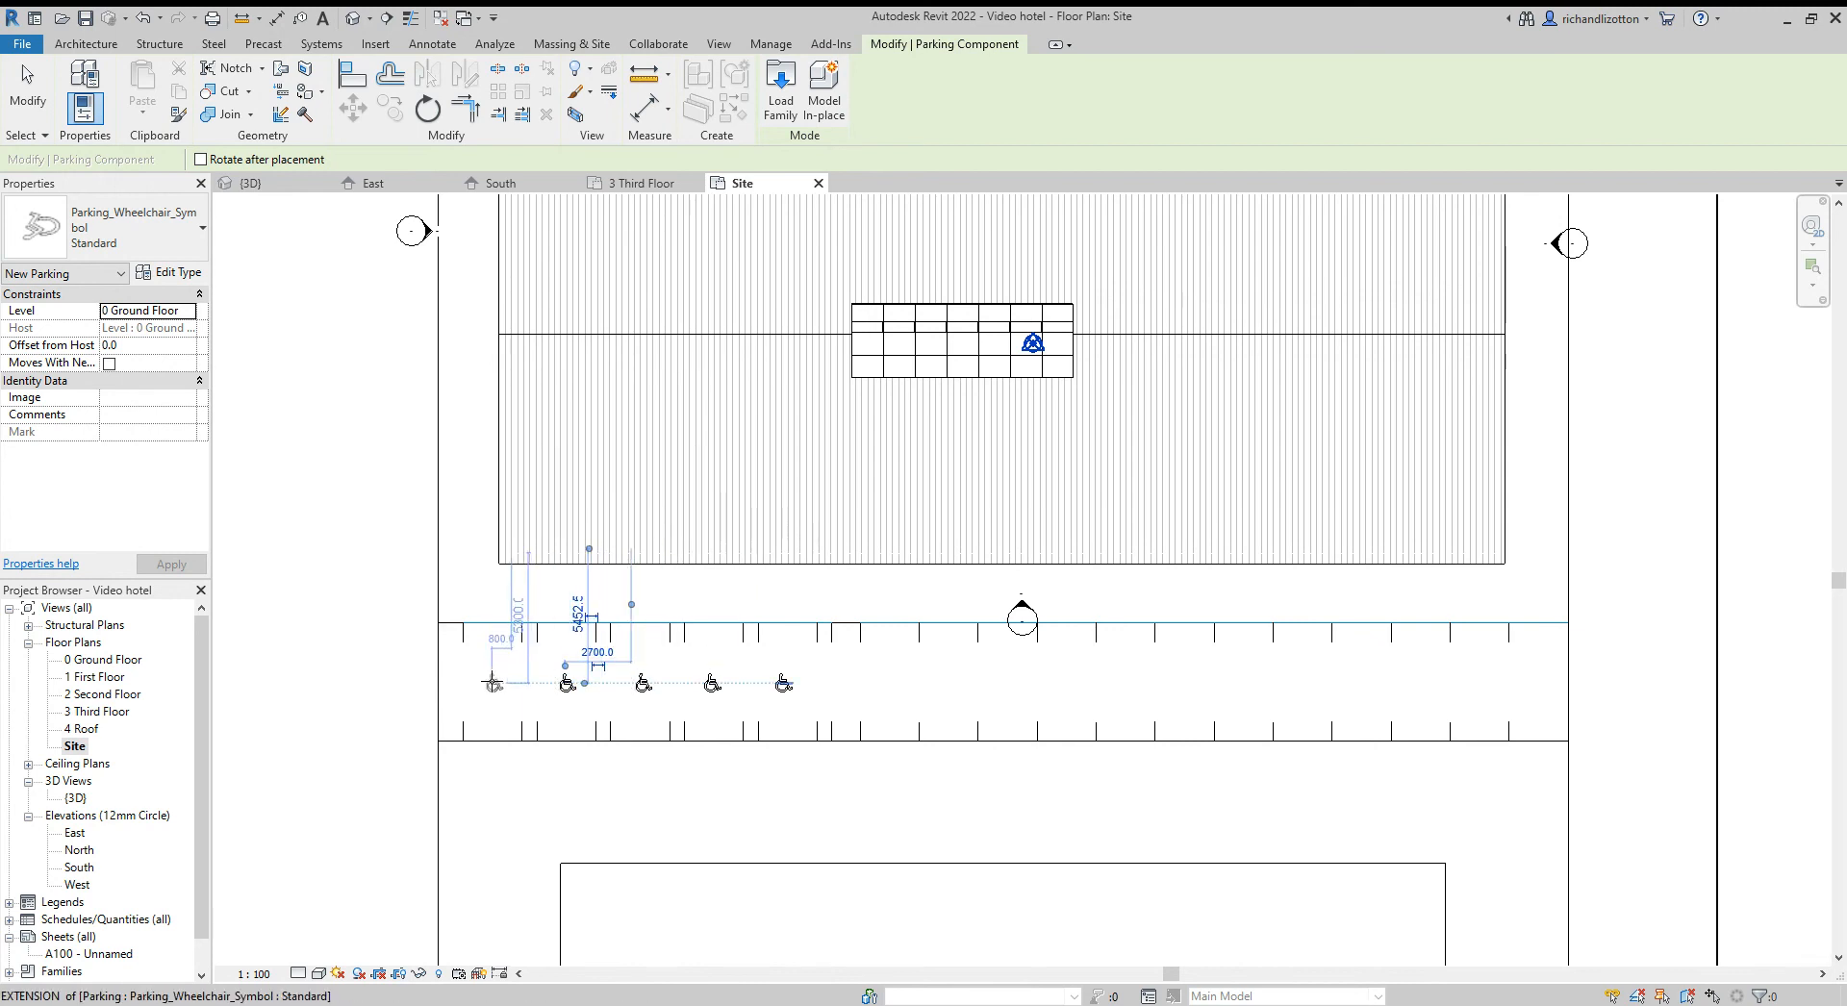
click(493, 683)
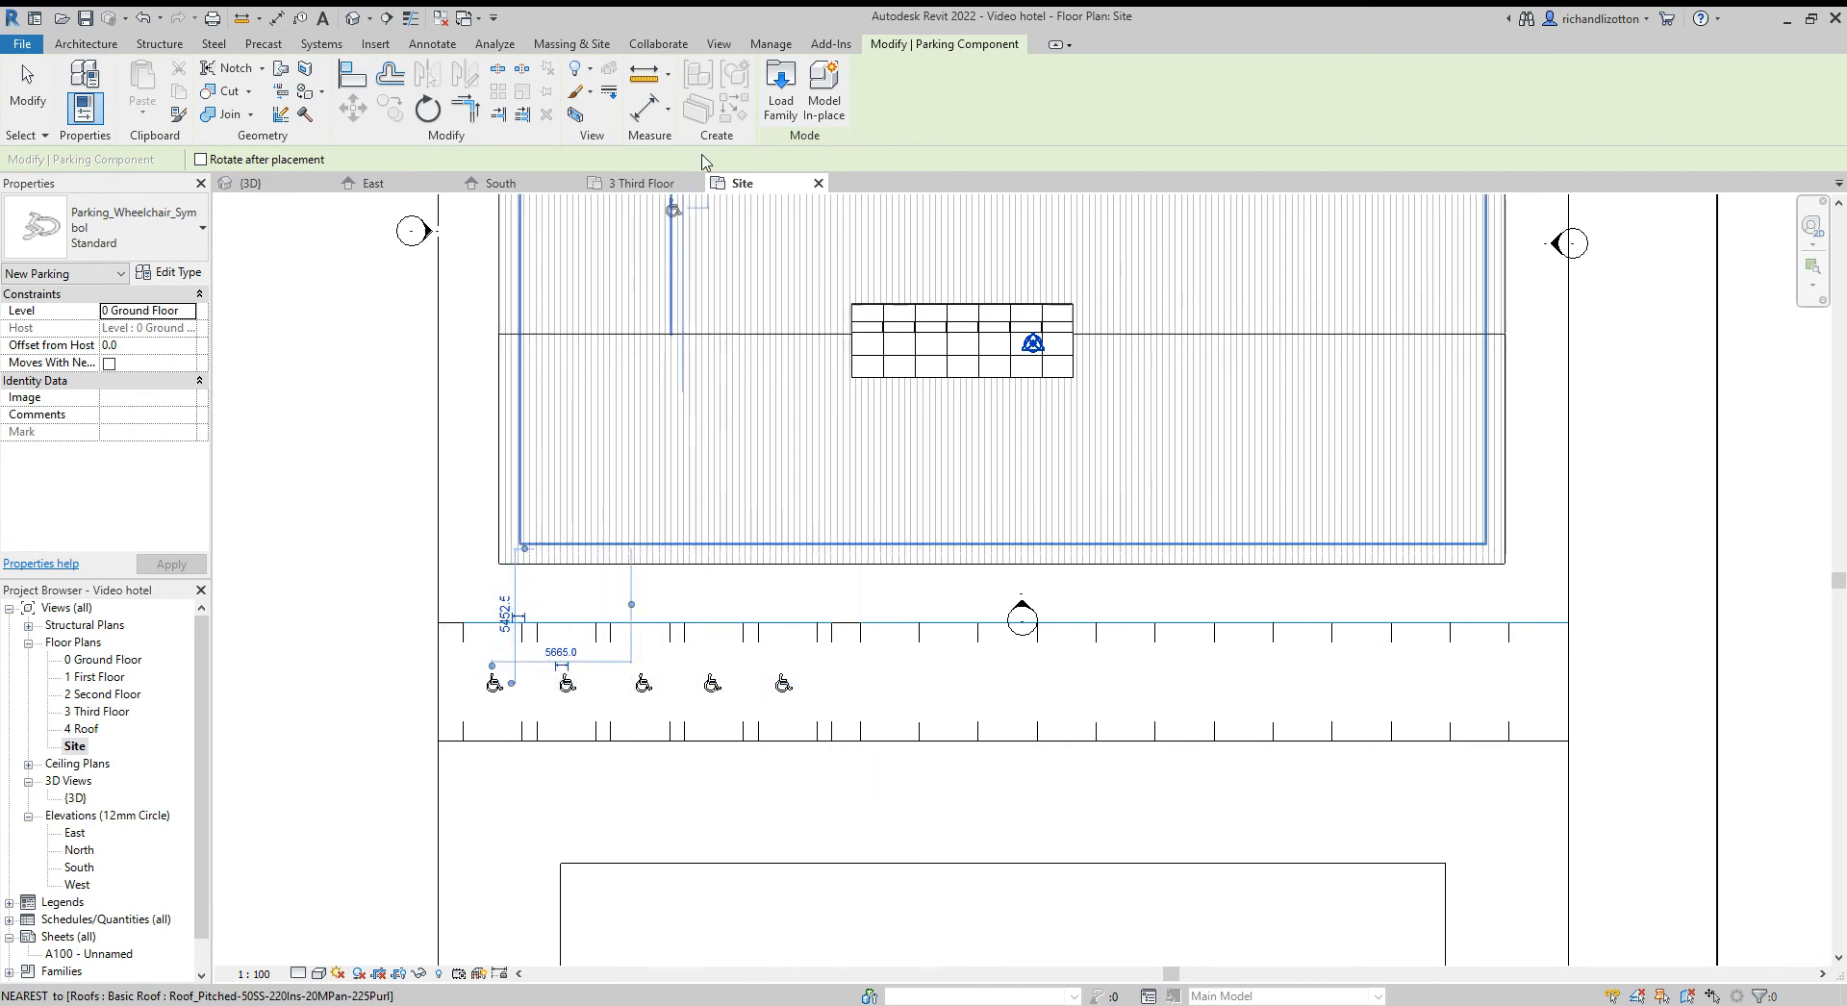
Browse the UK family library to the Road Markings folder inside the Site folder
click(780, 100)
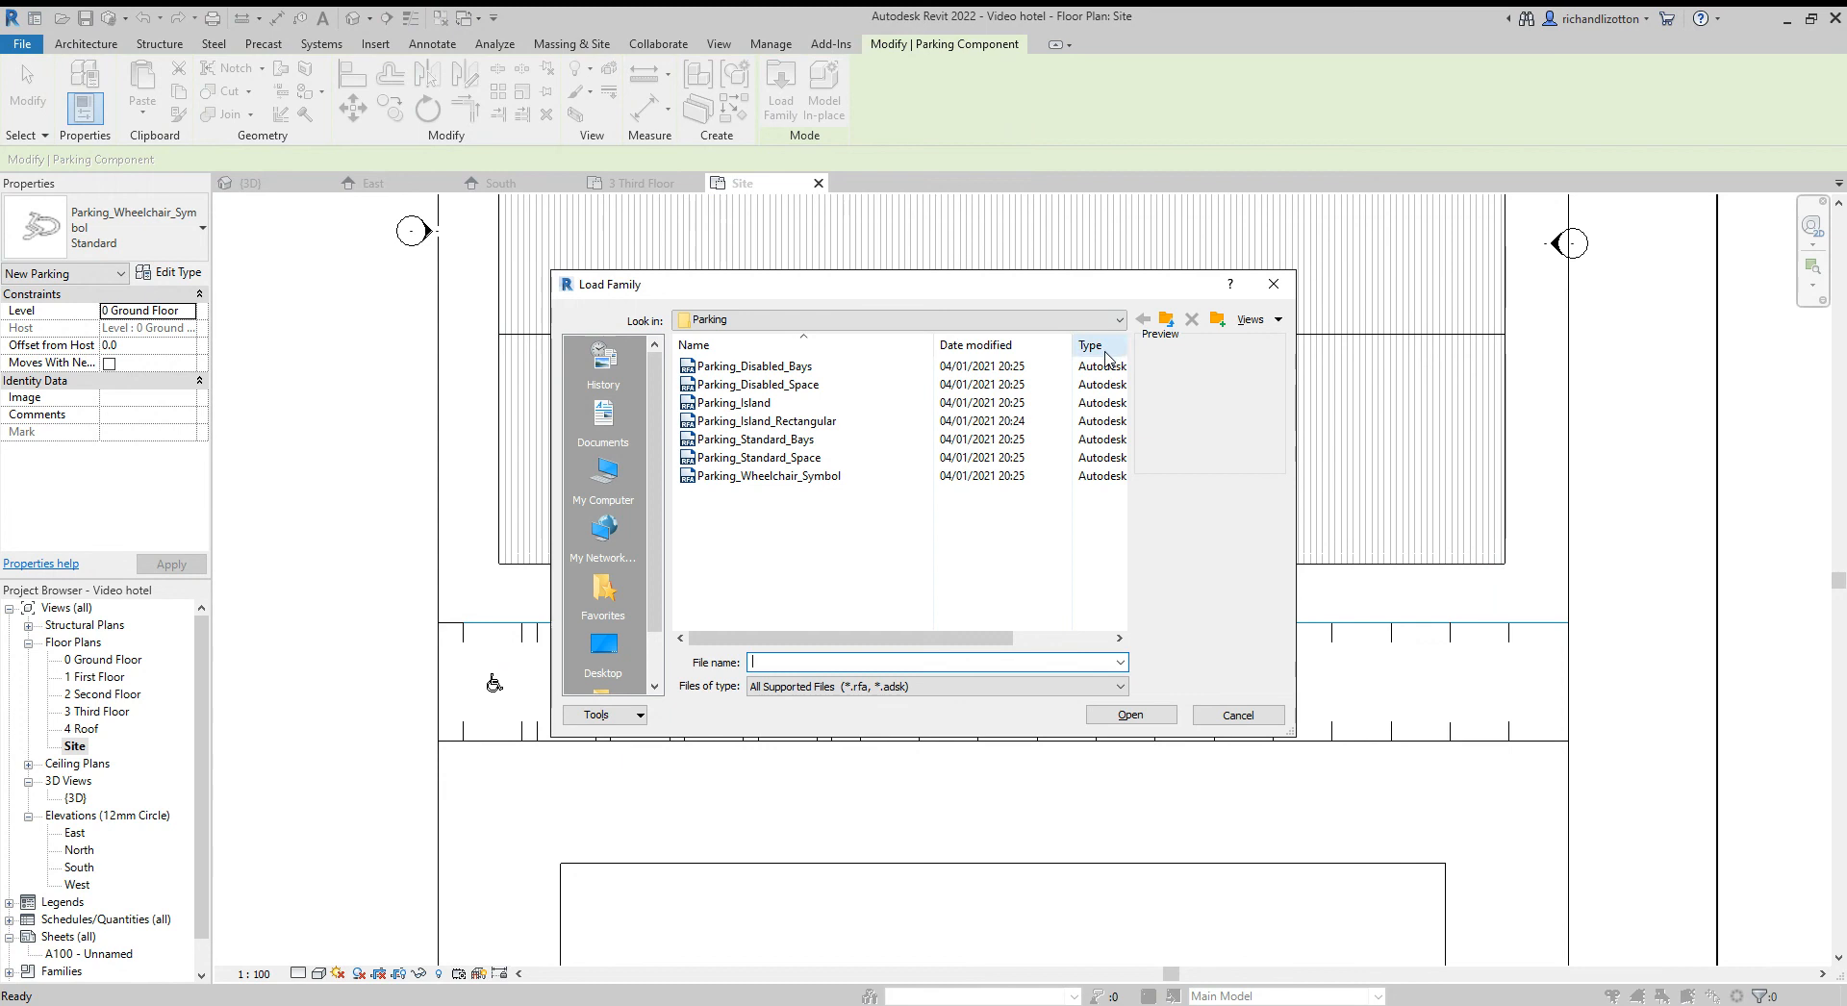
click(1165, 321)
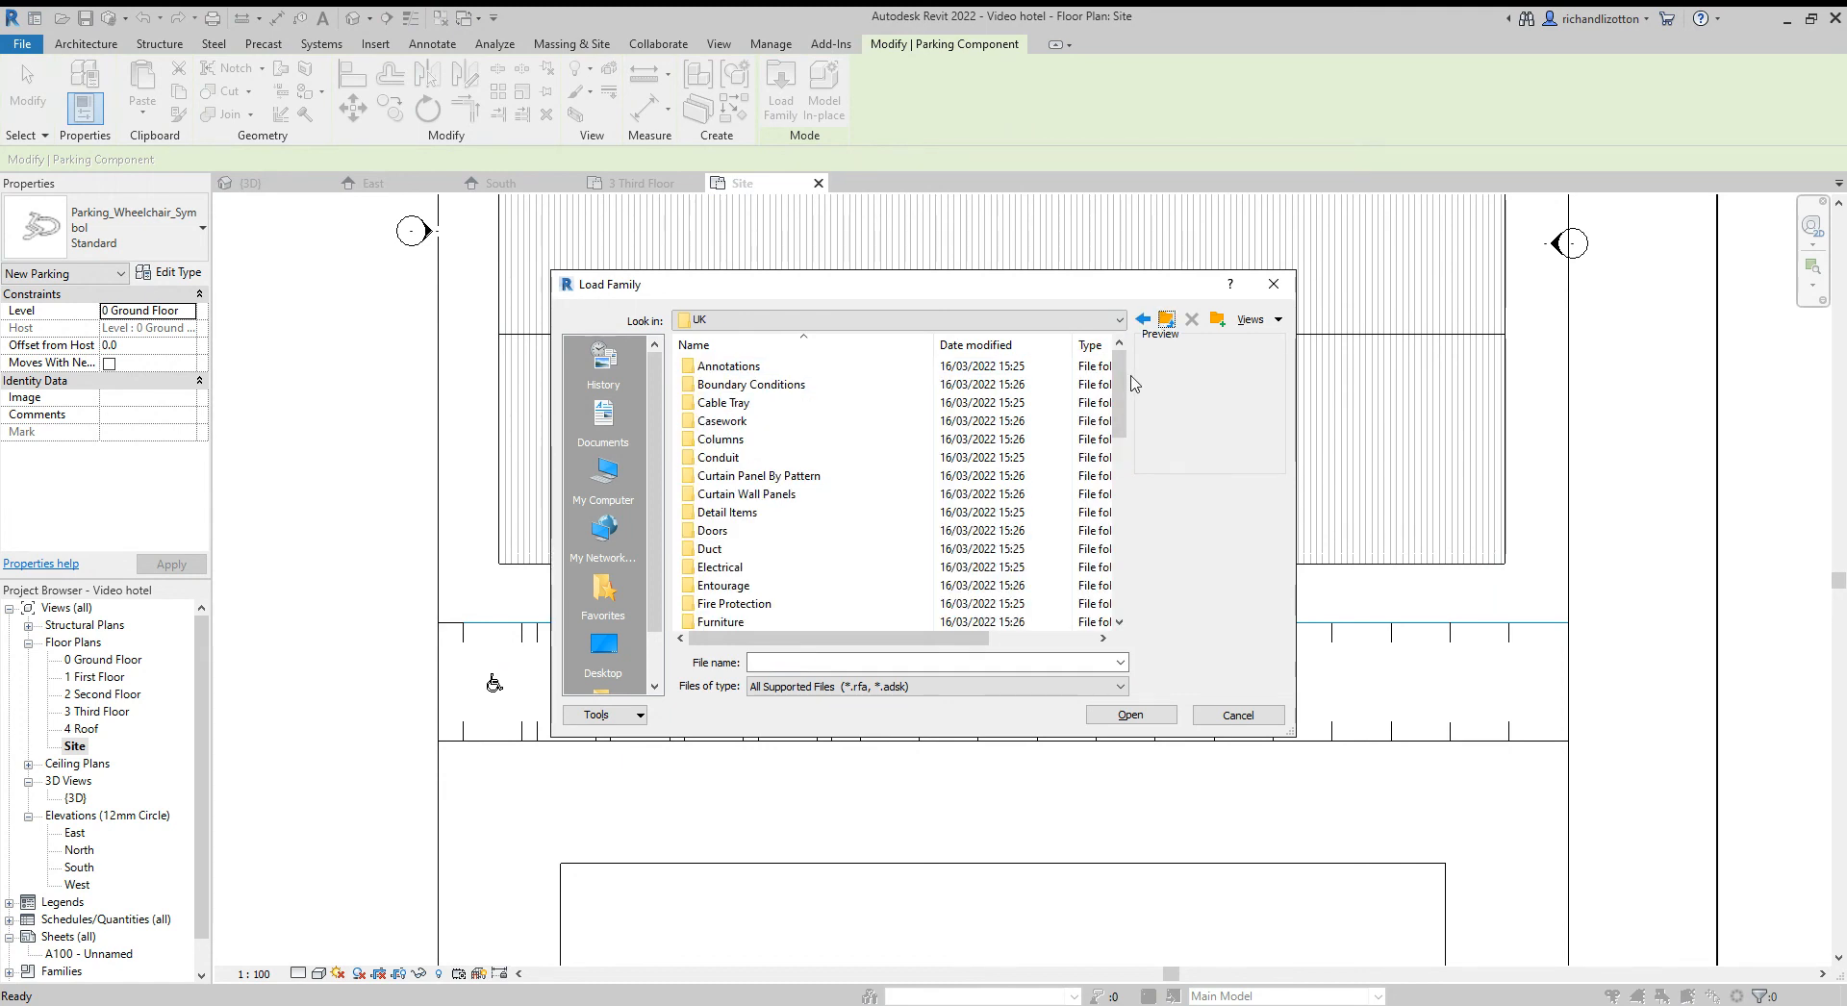
drag(1119, 396, 1114, 519)
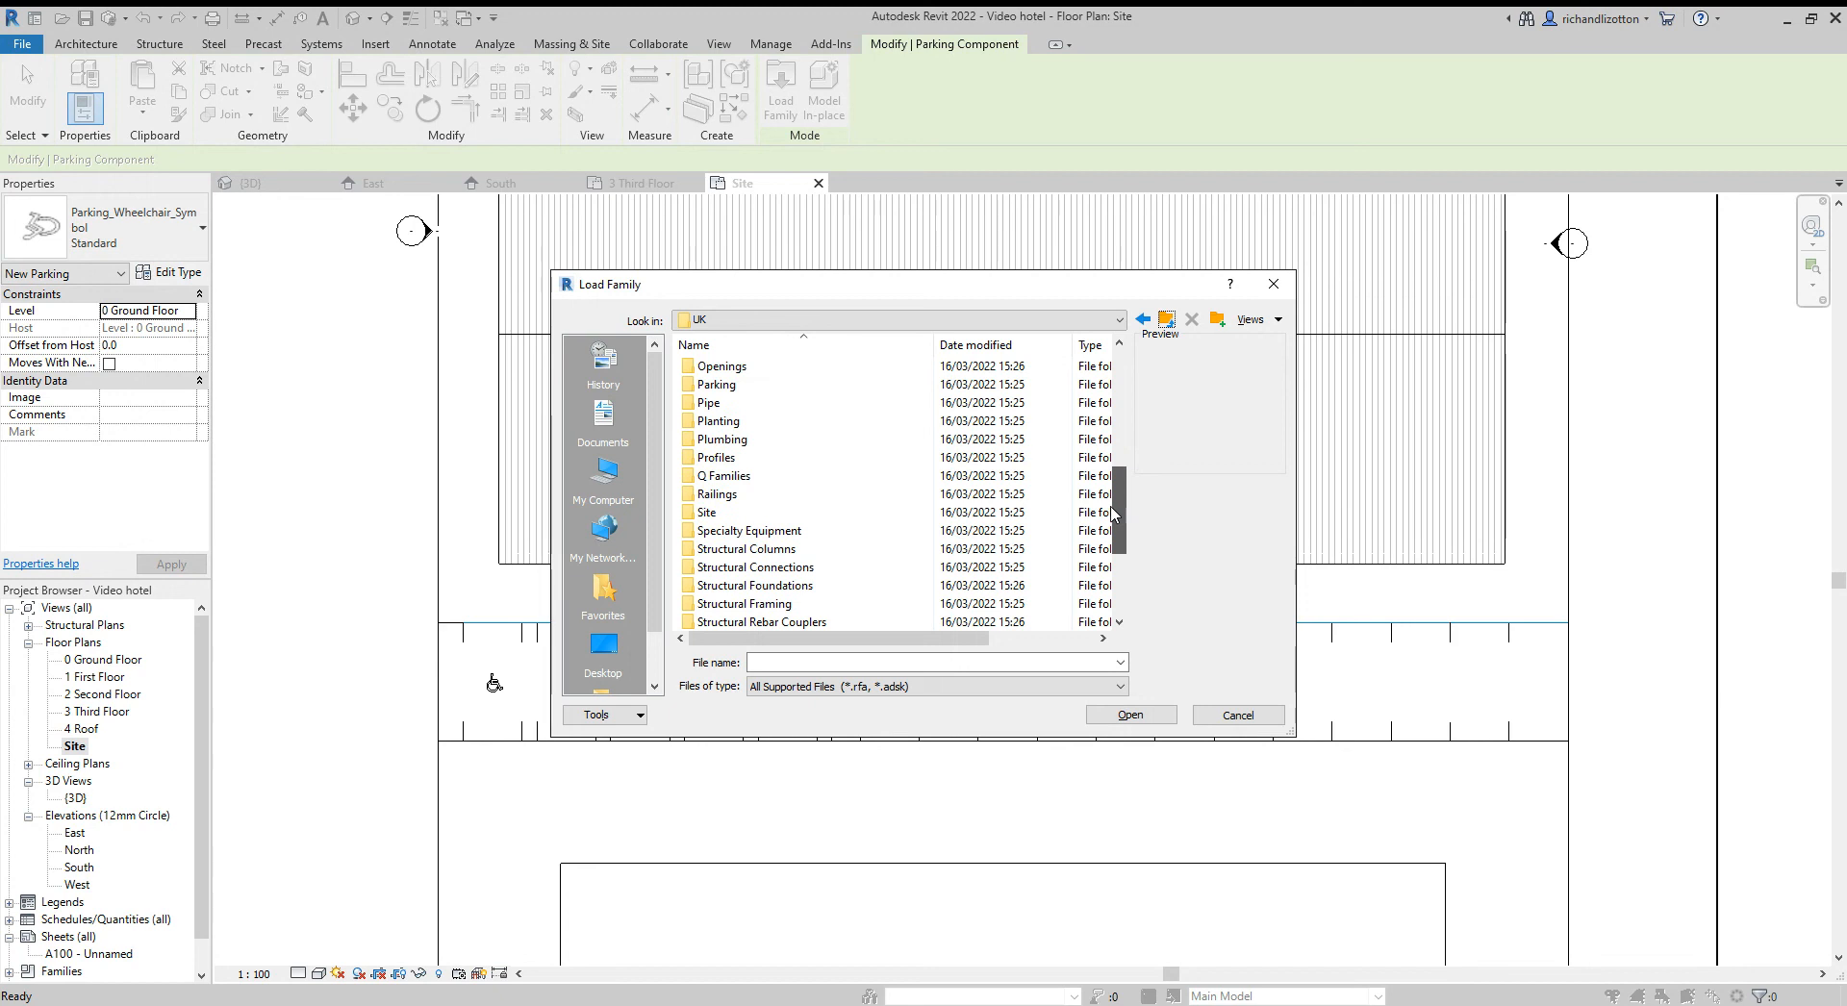
double_click(768, 512)
double_click(763, 495)
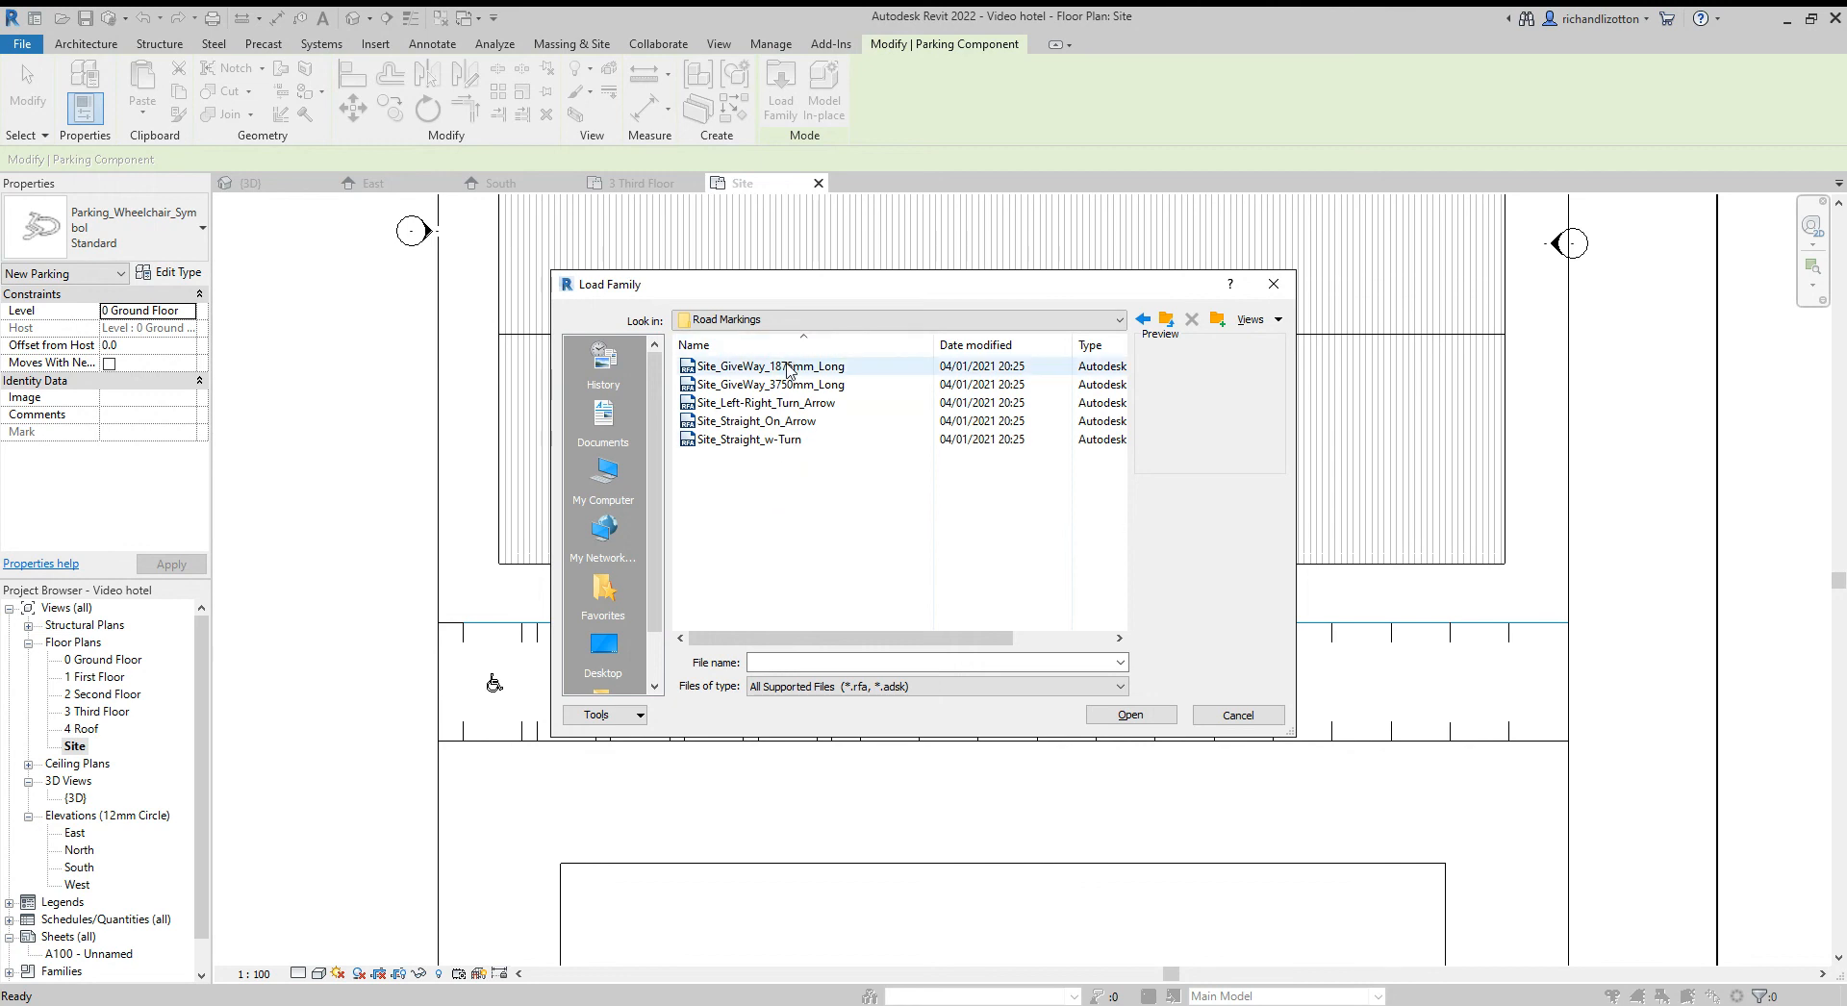
Preview the five road marking families and try to load Site_Left-Right_Turn_Arrow as a parking component
click(787, 368)
click(788, 385)
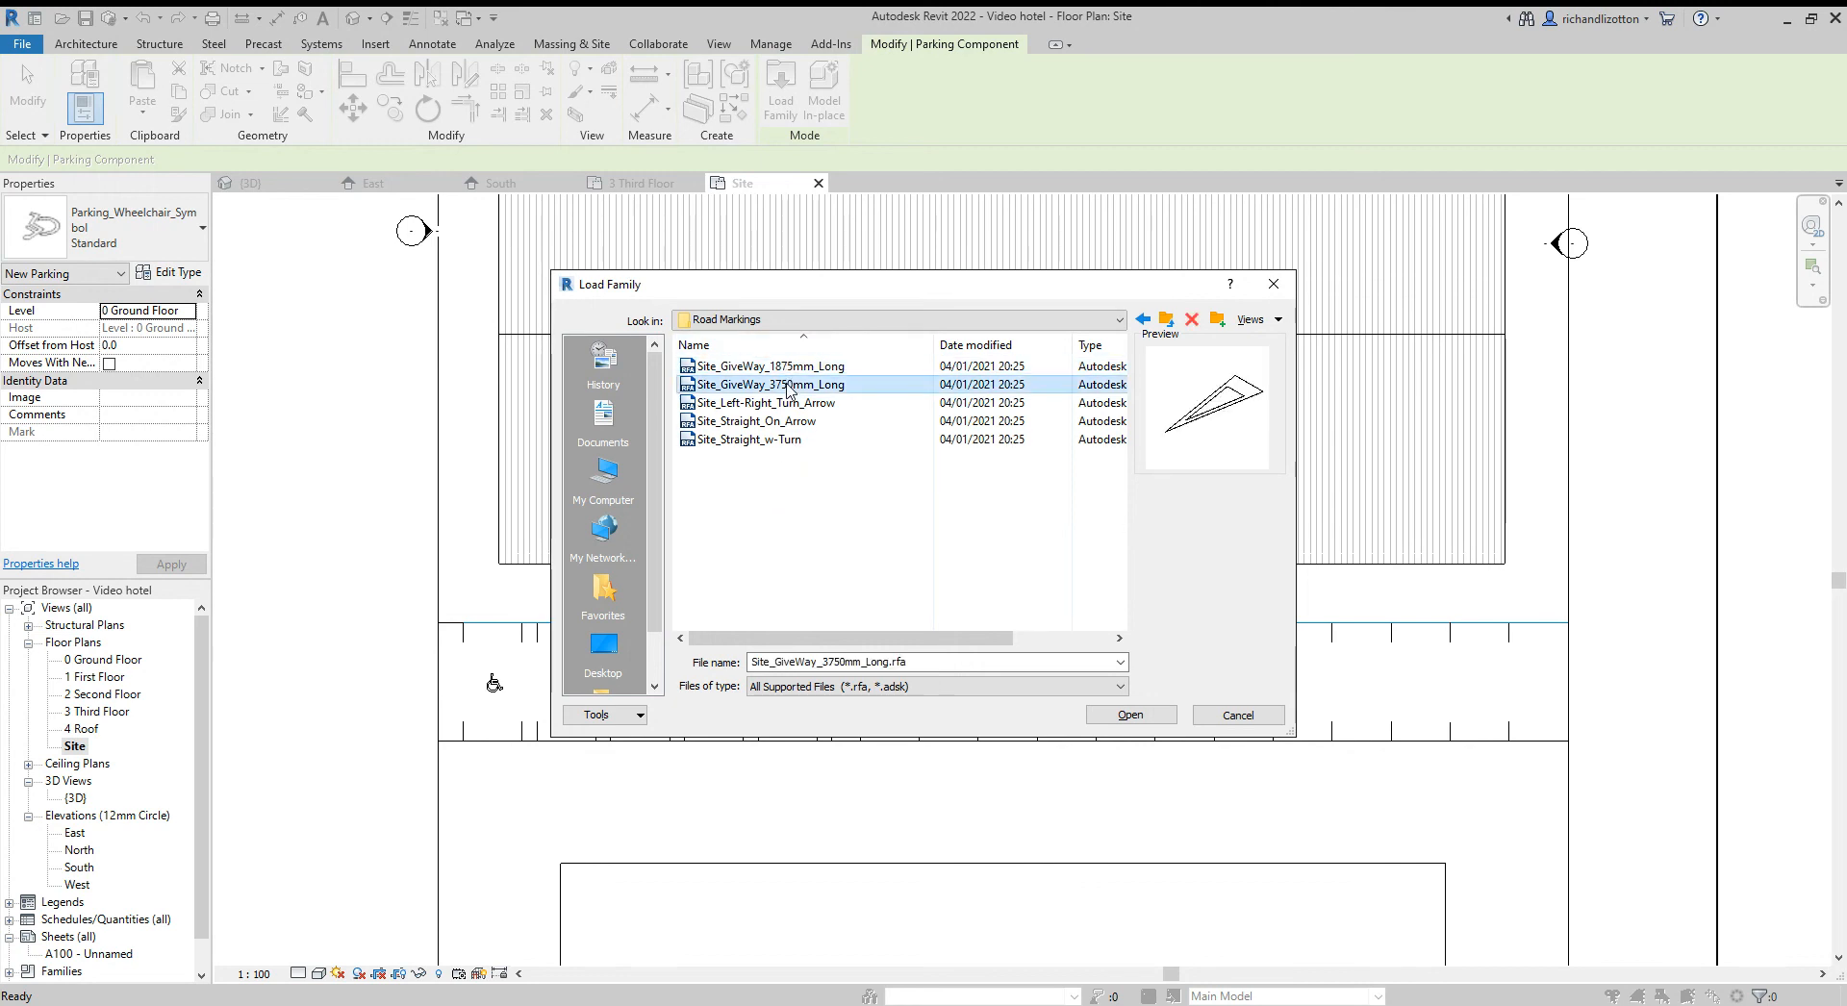
click(786, 405)
click(787, 421)
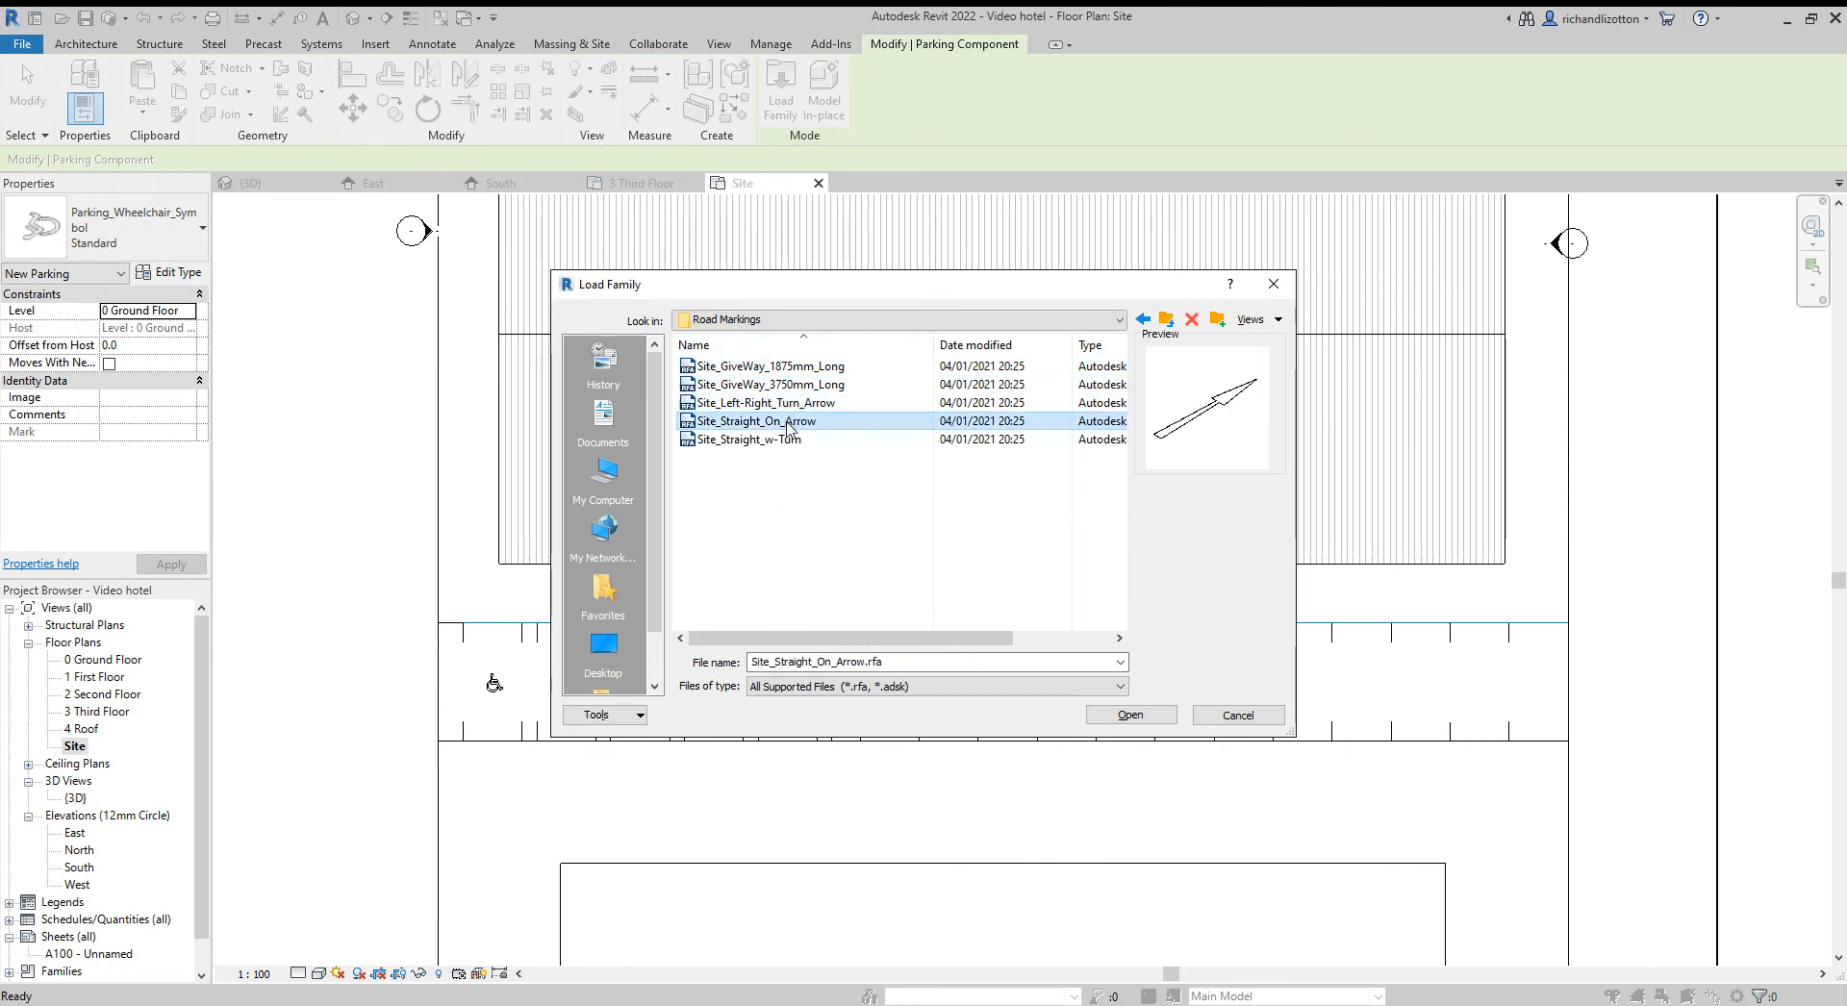
click(785, 440)
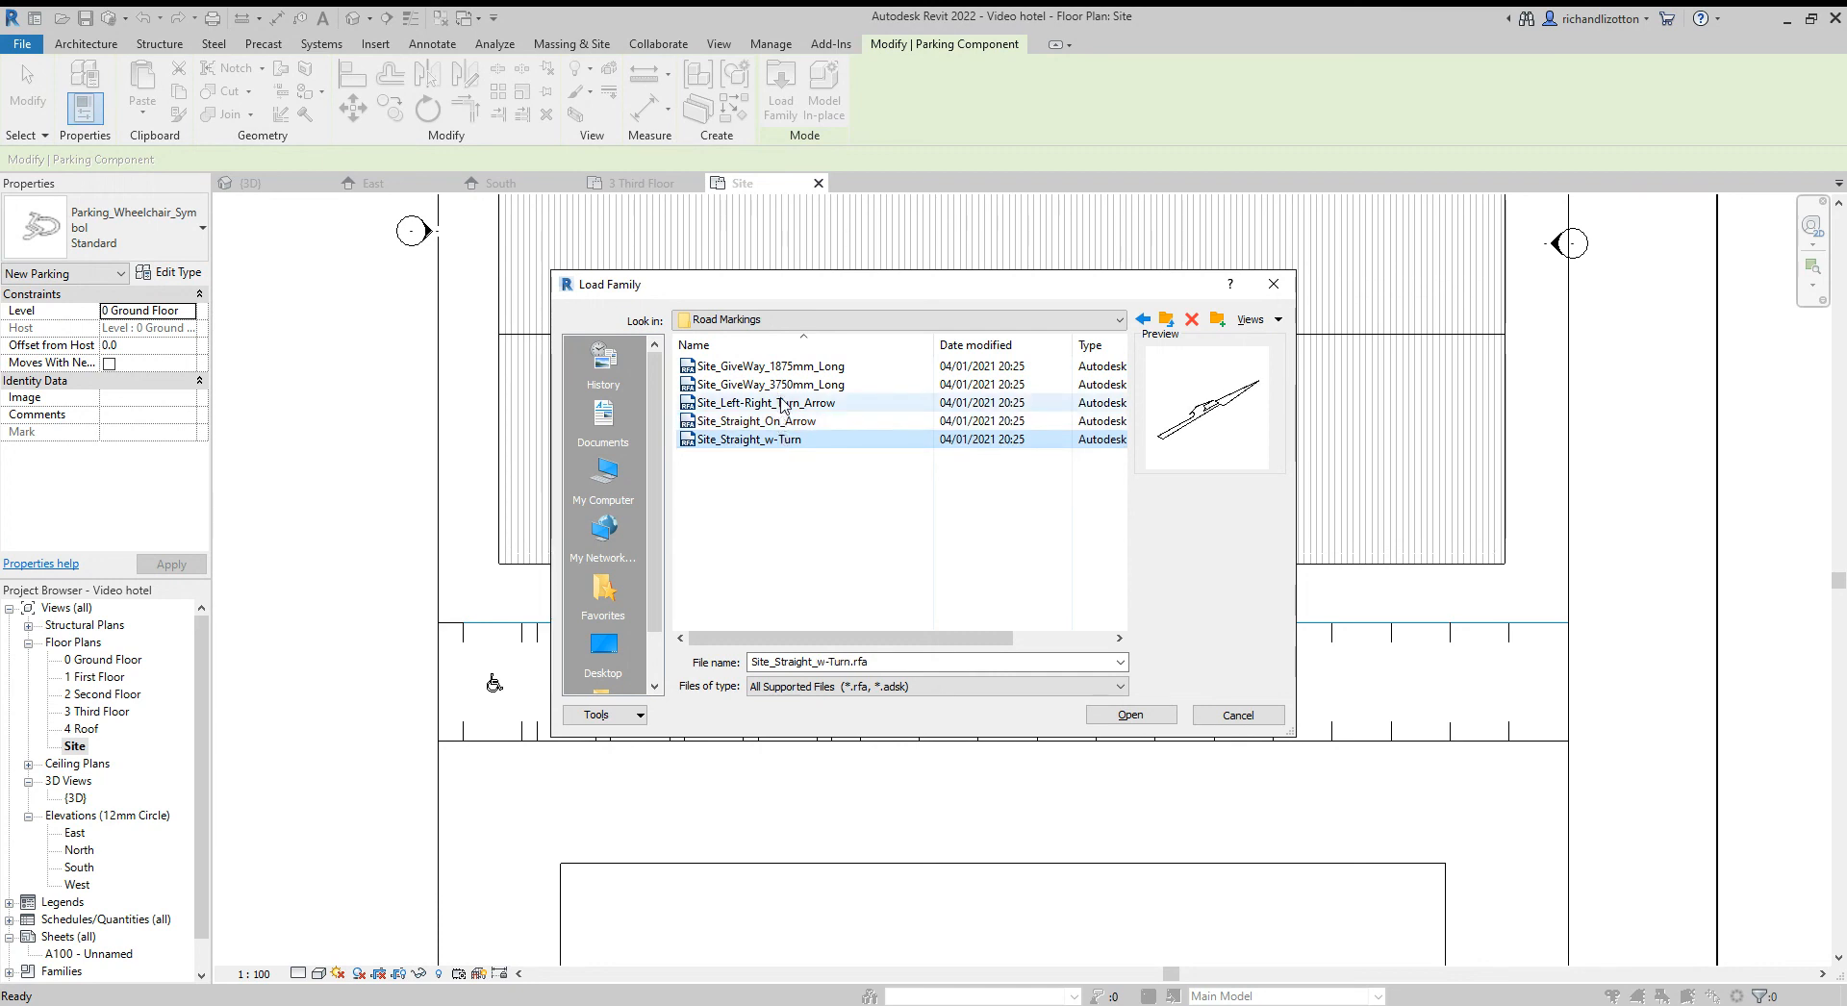
click(784, 405)
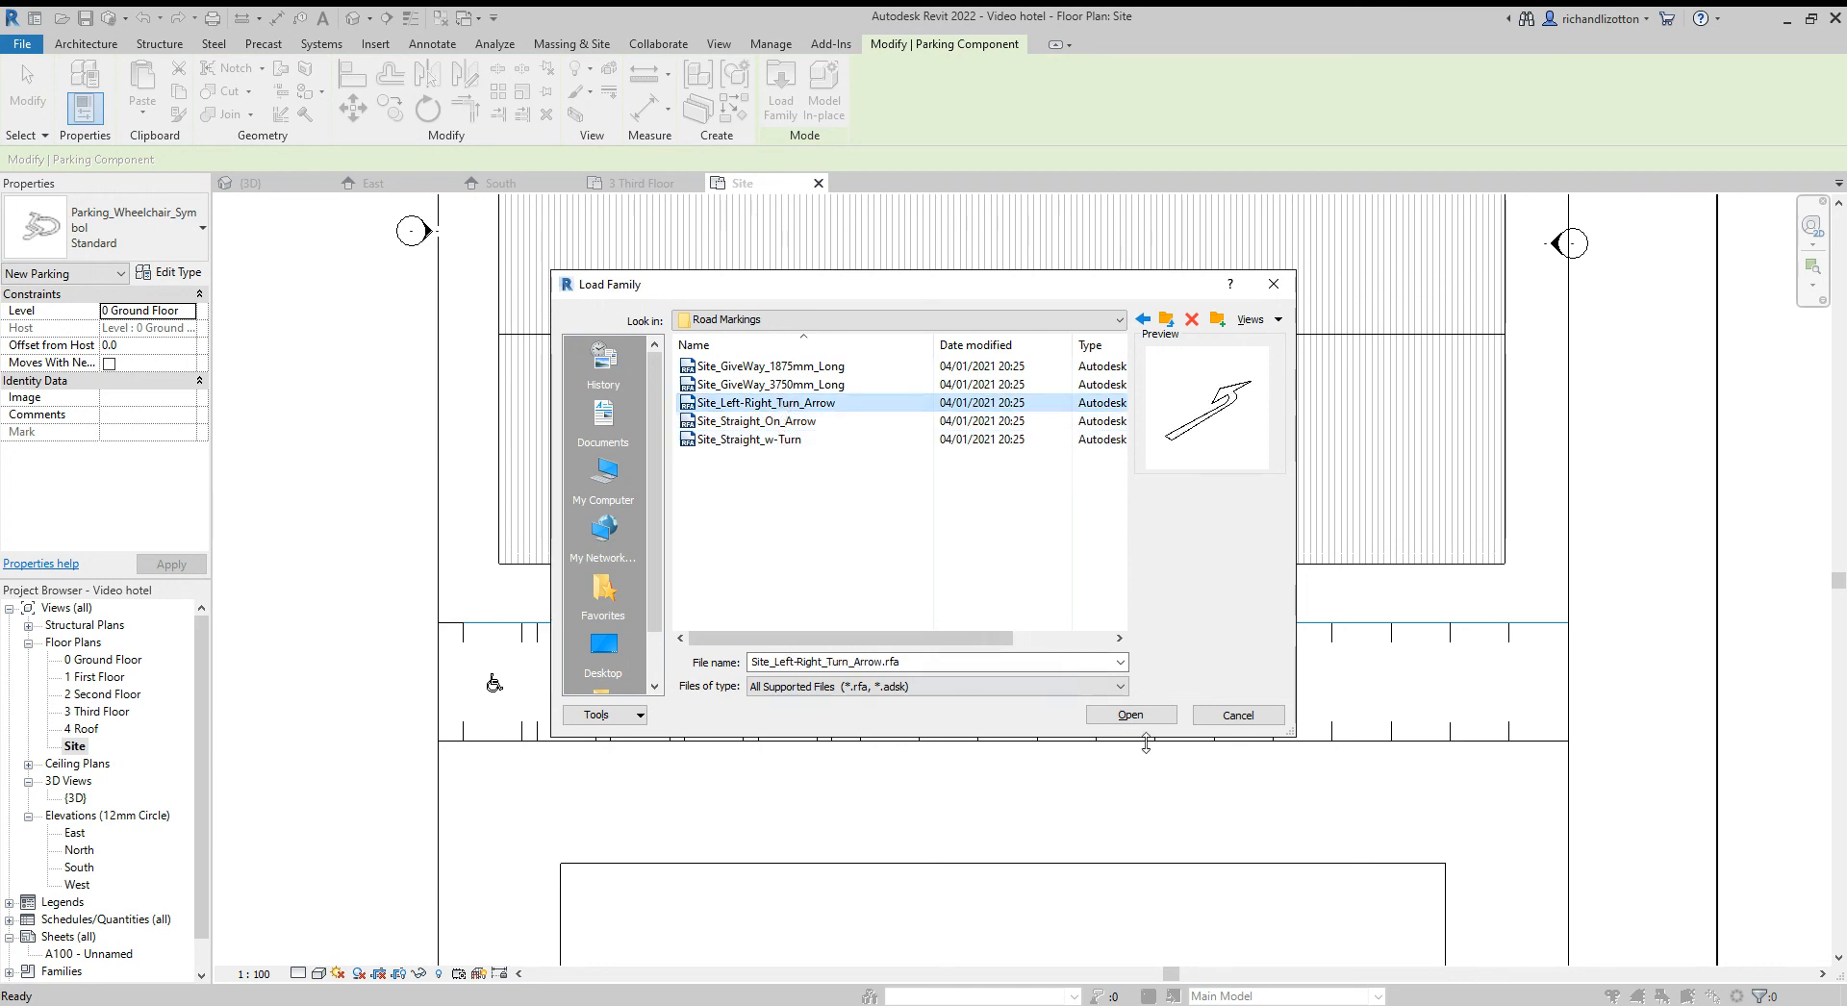
click(1131, 716)
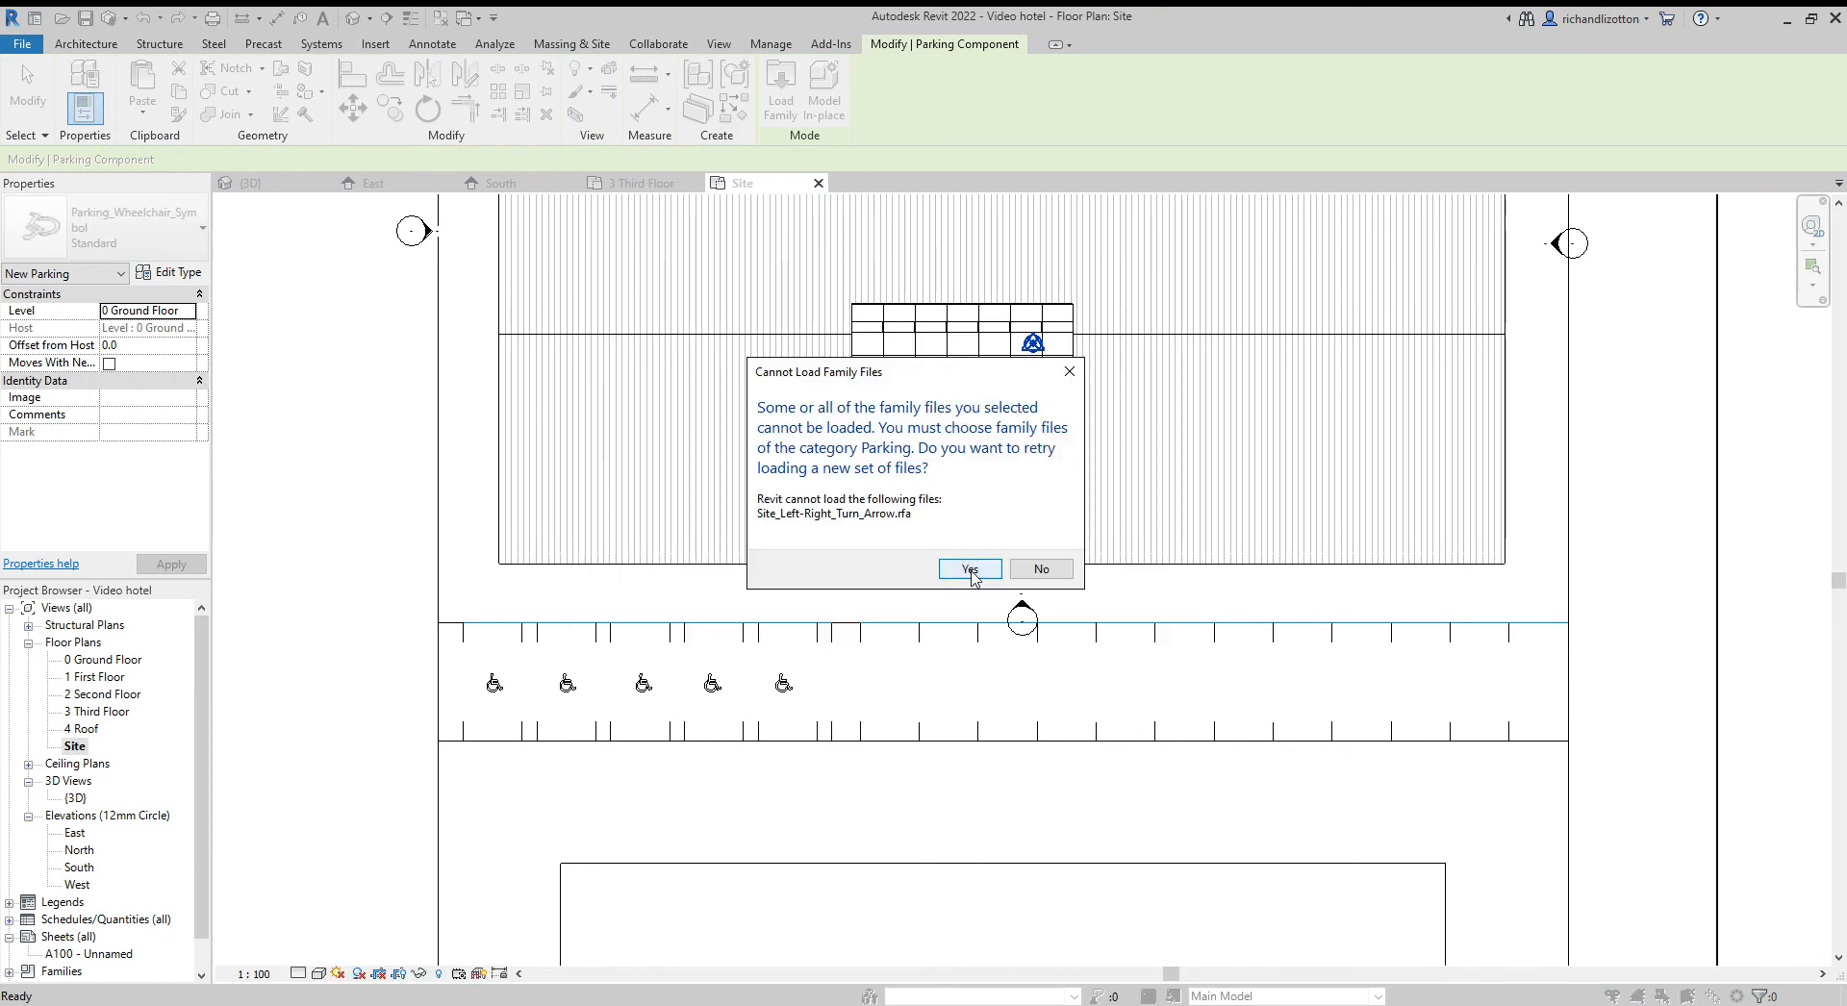
click(970, 569)
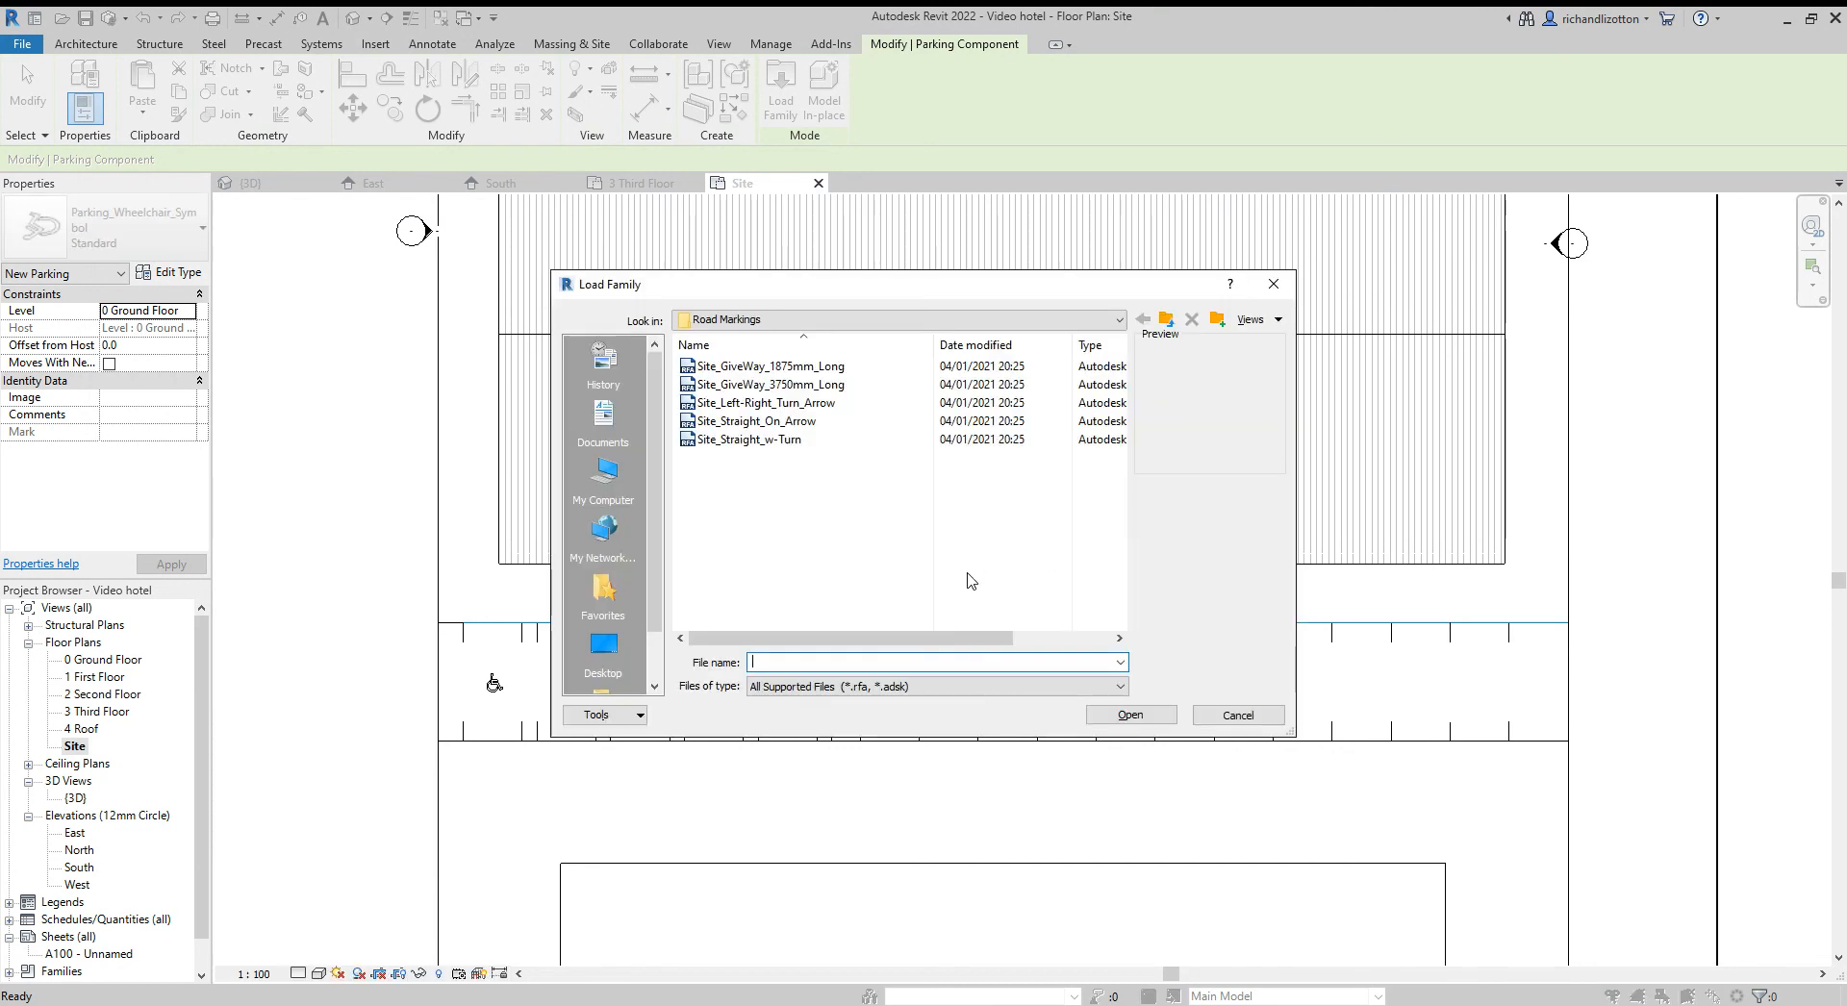
click(1271, 286)
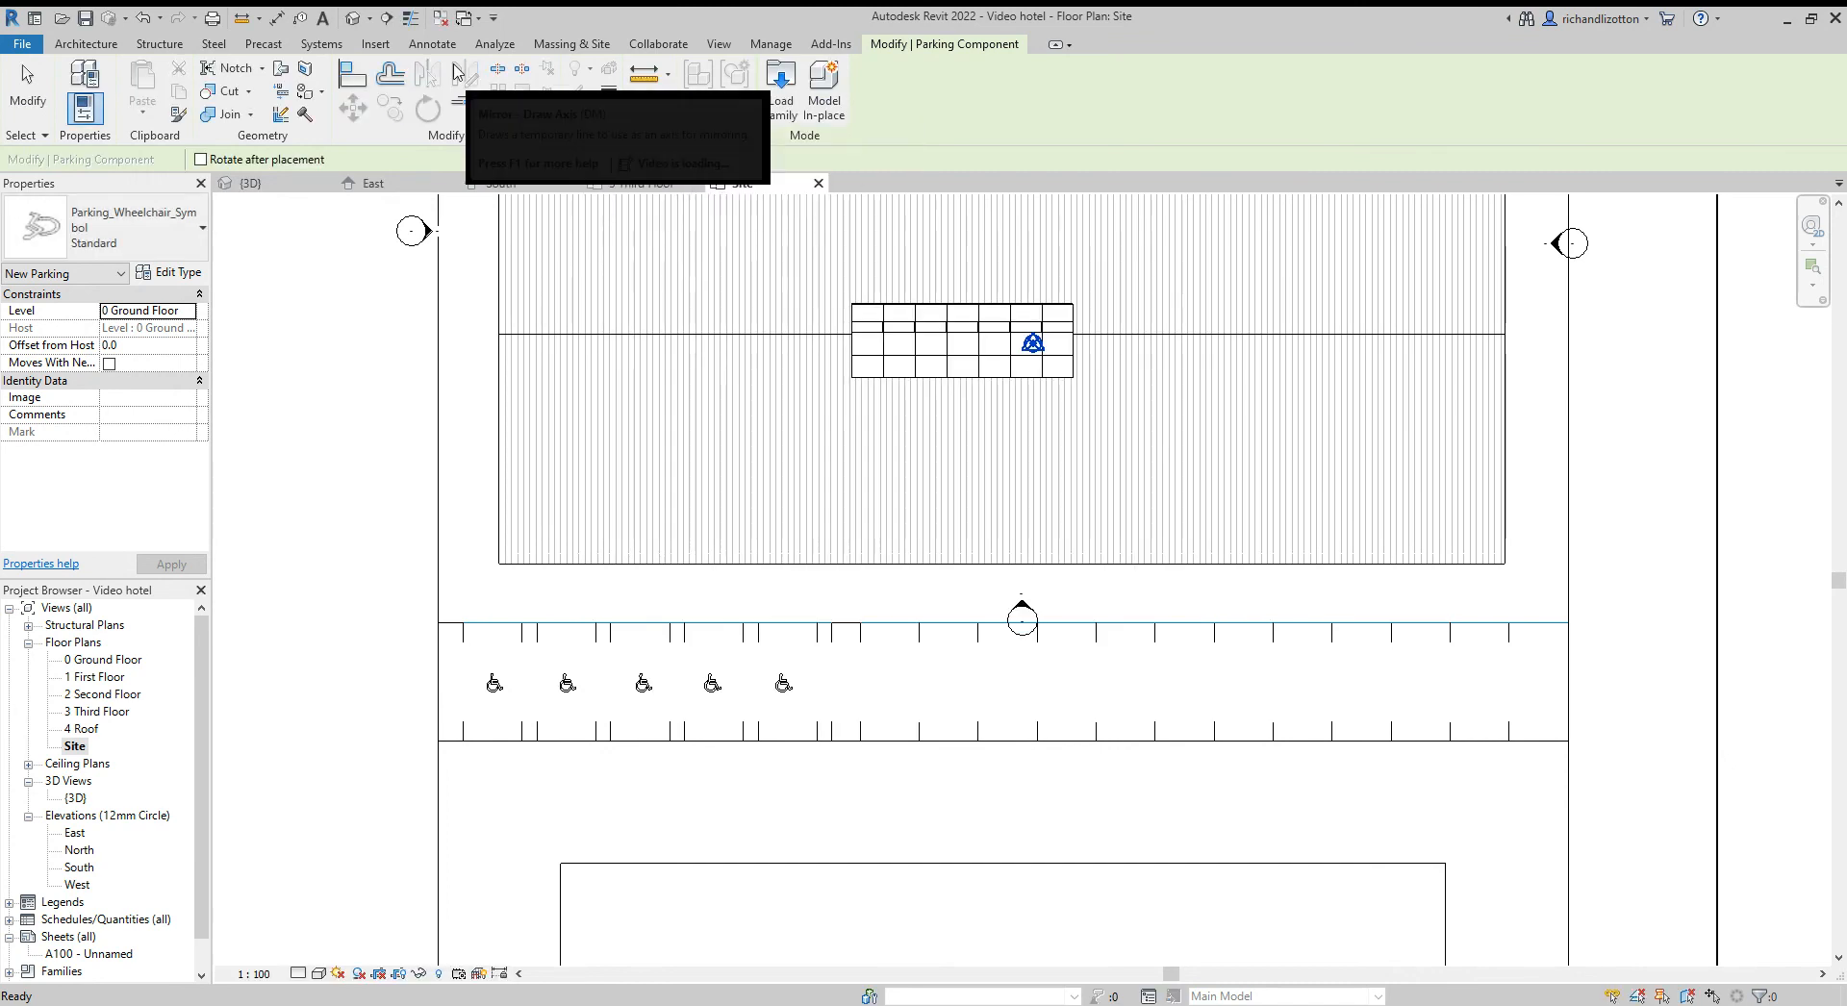
Start a site component instead and load the Site_Left-Right_Turn_Arrow family from the Road Markings folder
click(569, 45)
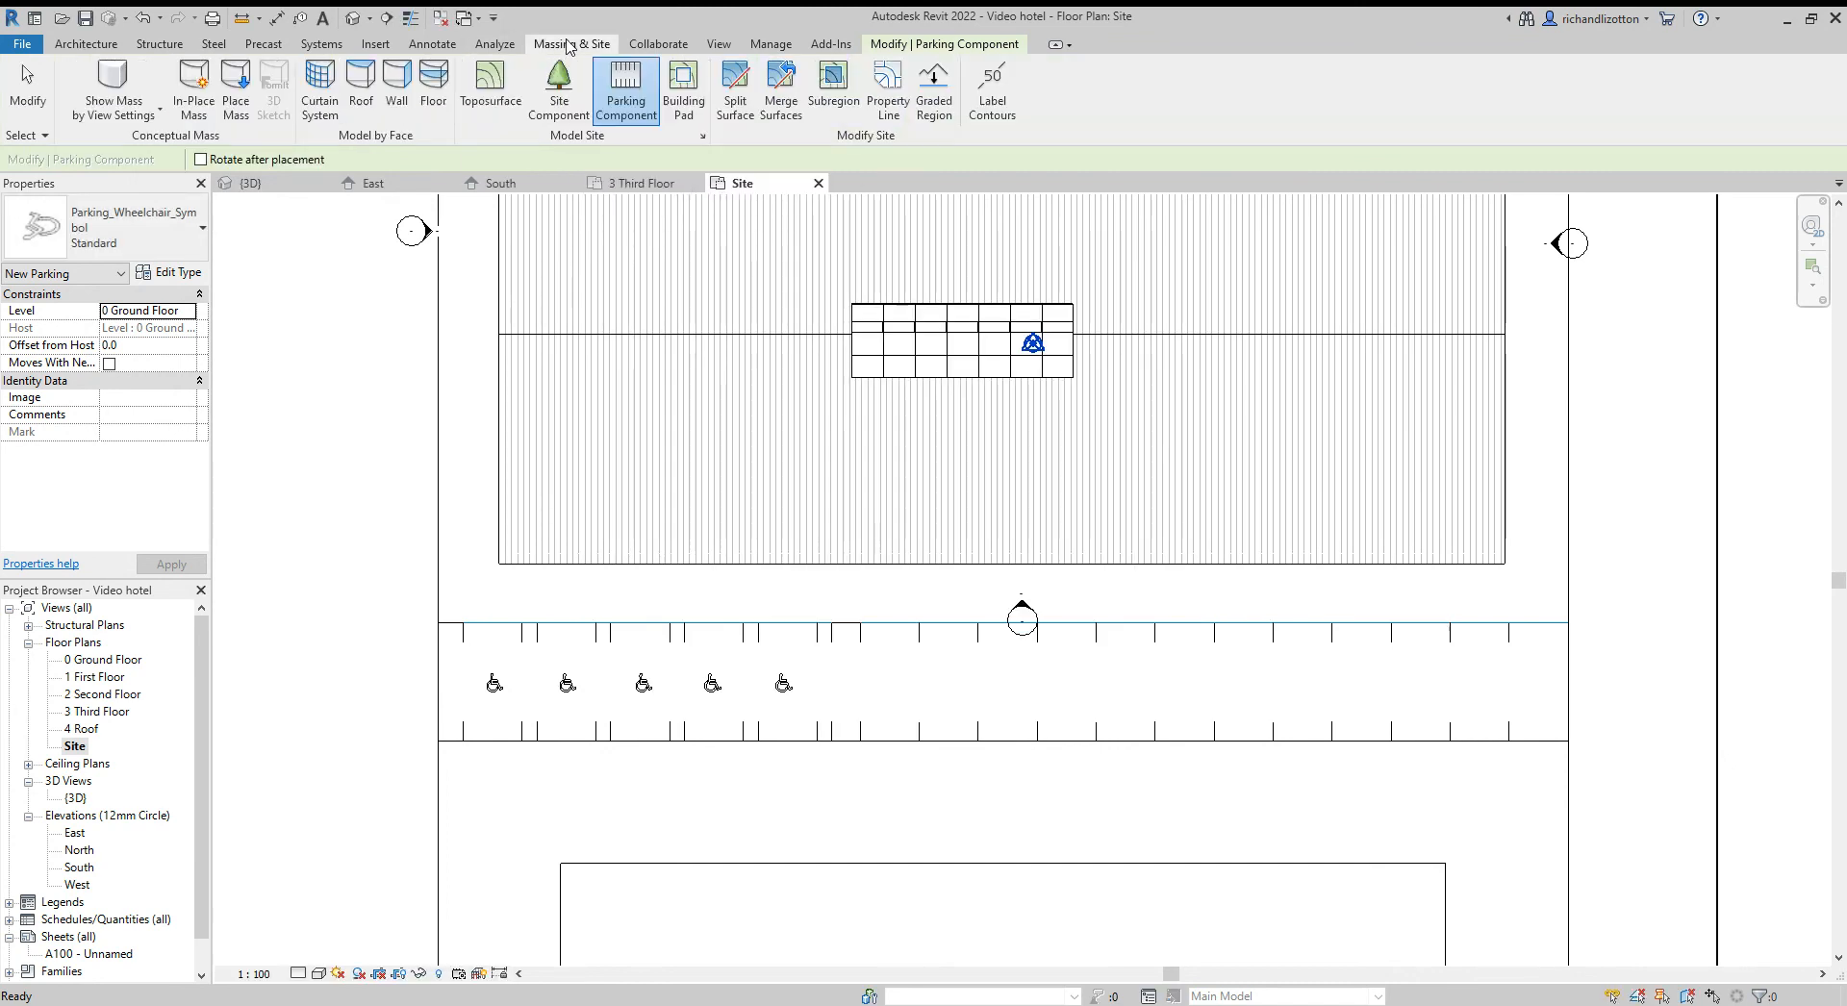
click(568, 105)
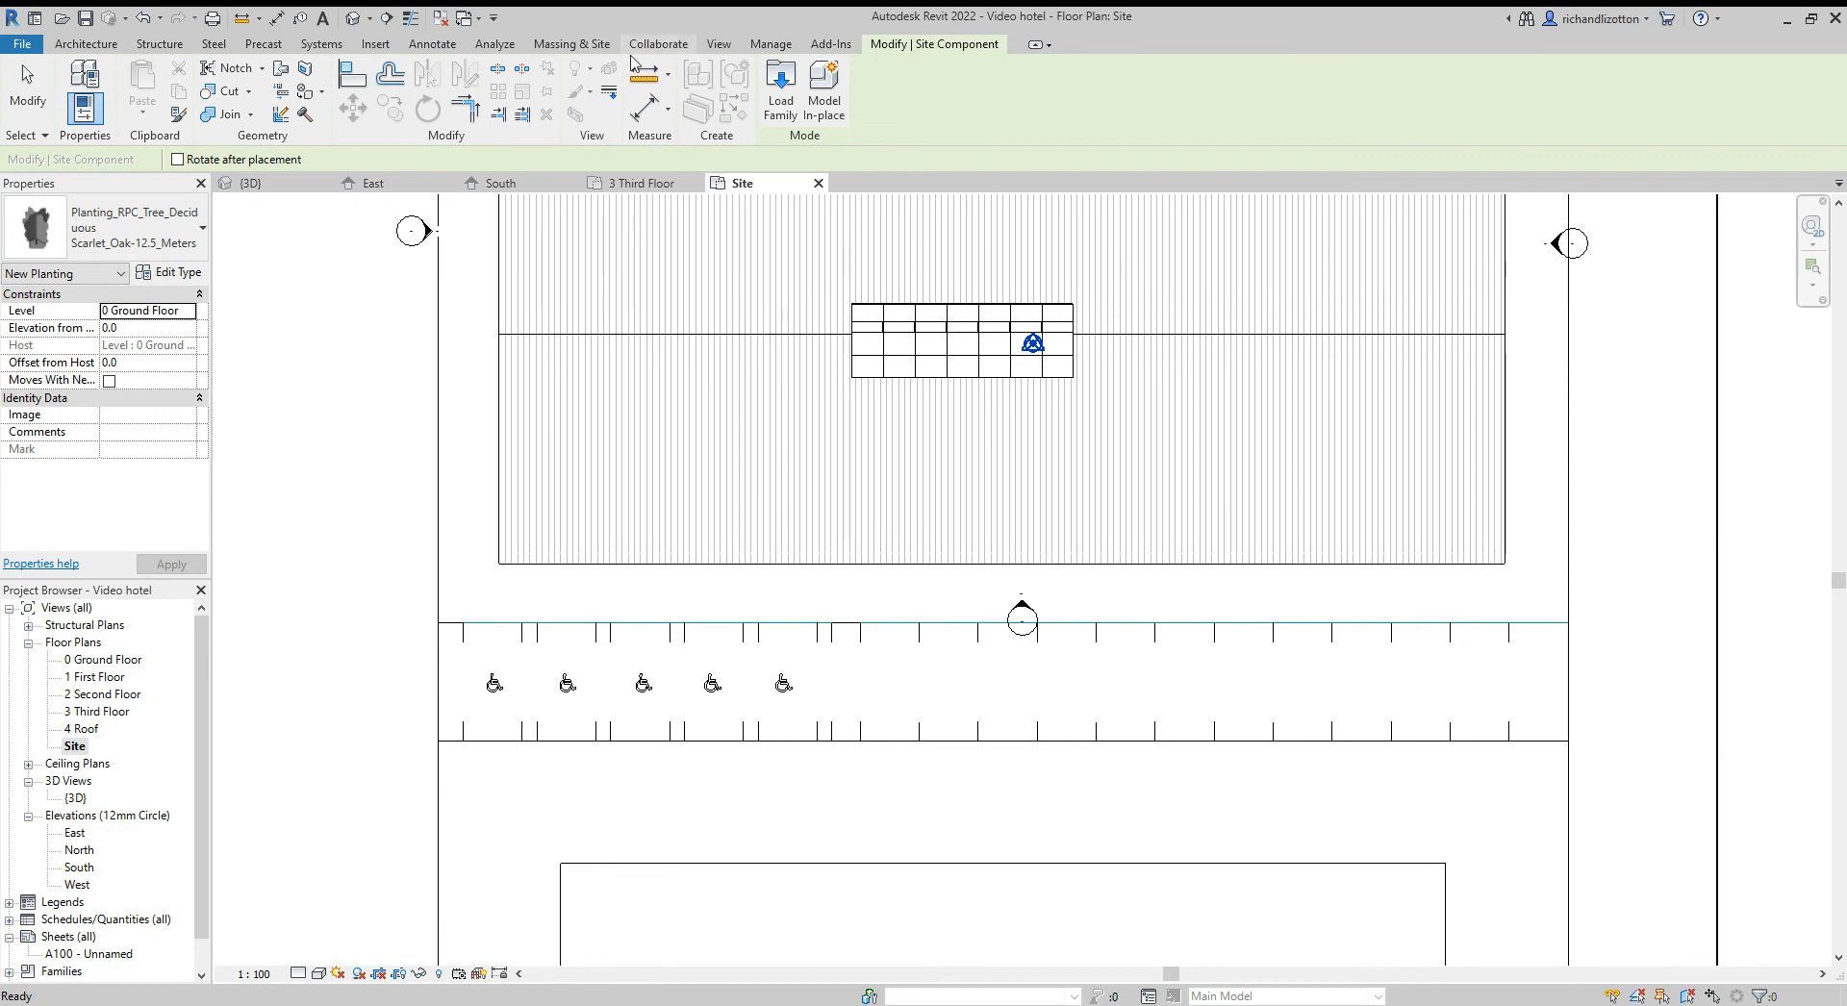
click(583, 45)
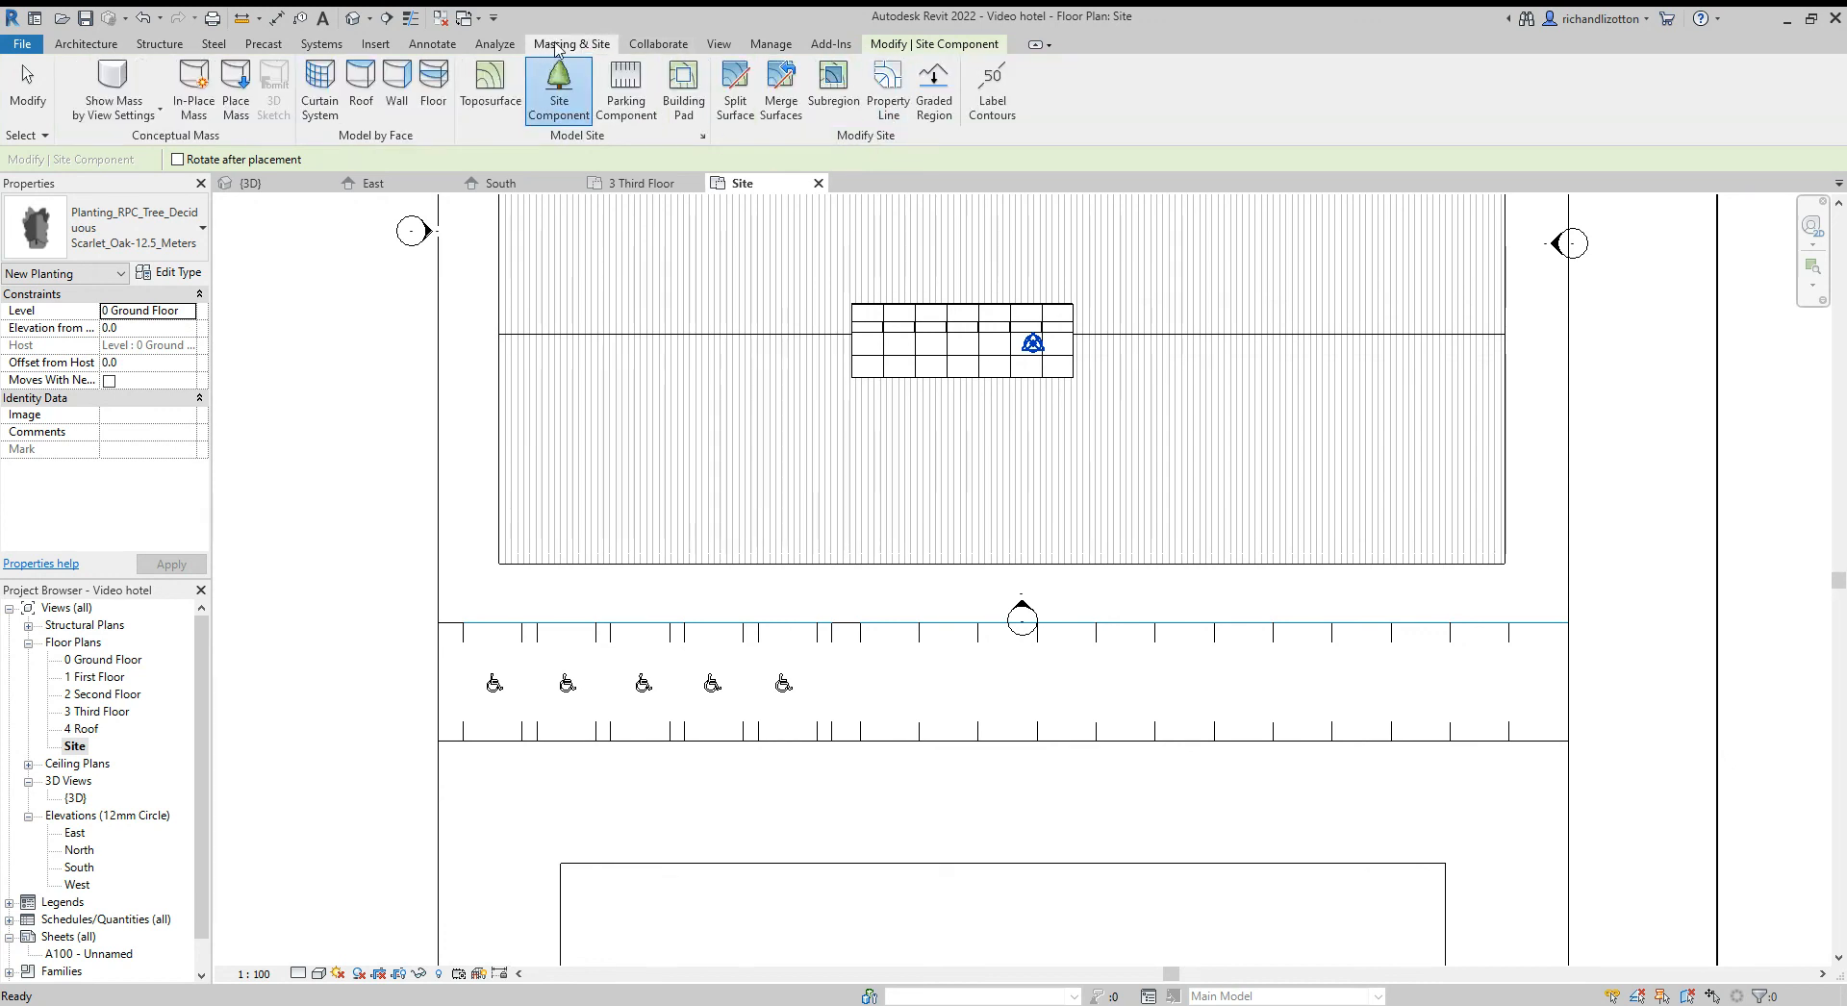
click(904, 44)
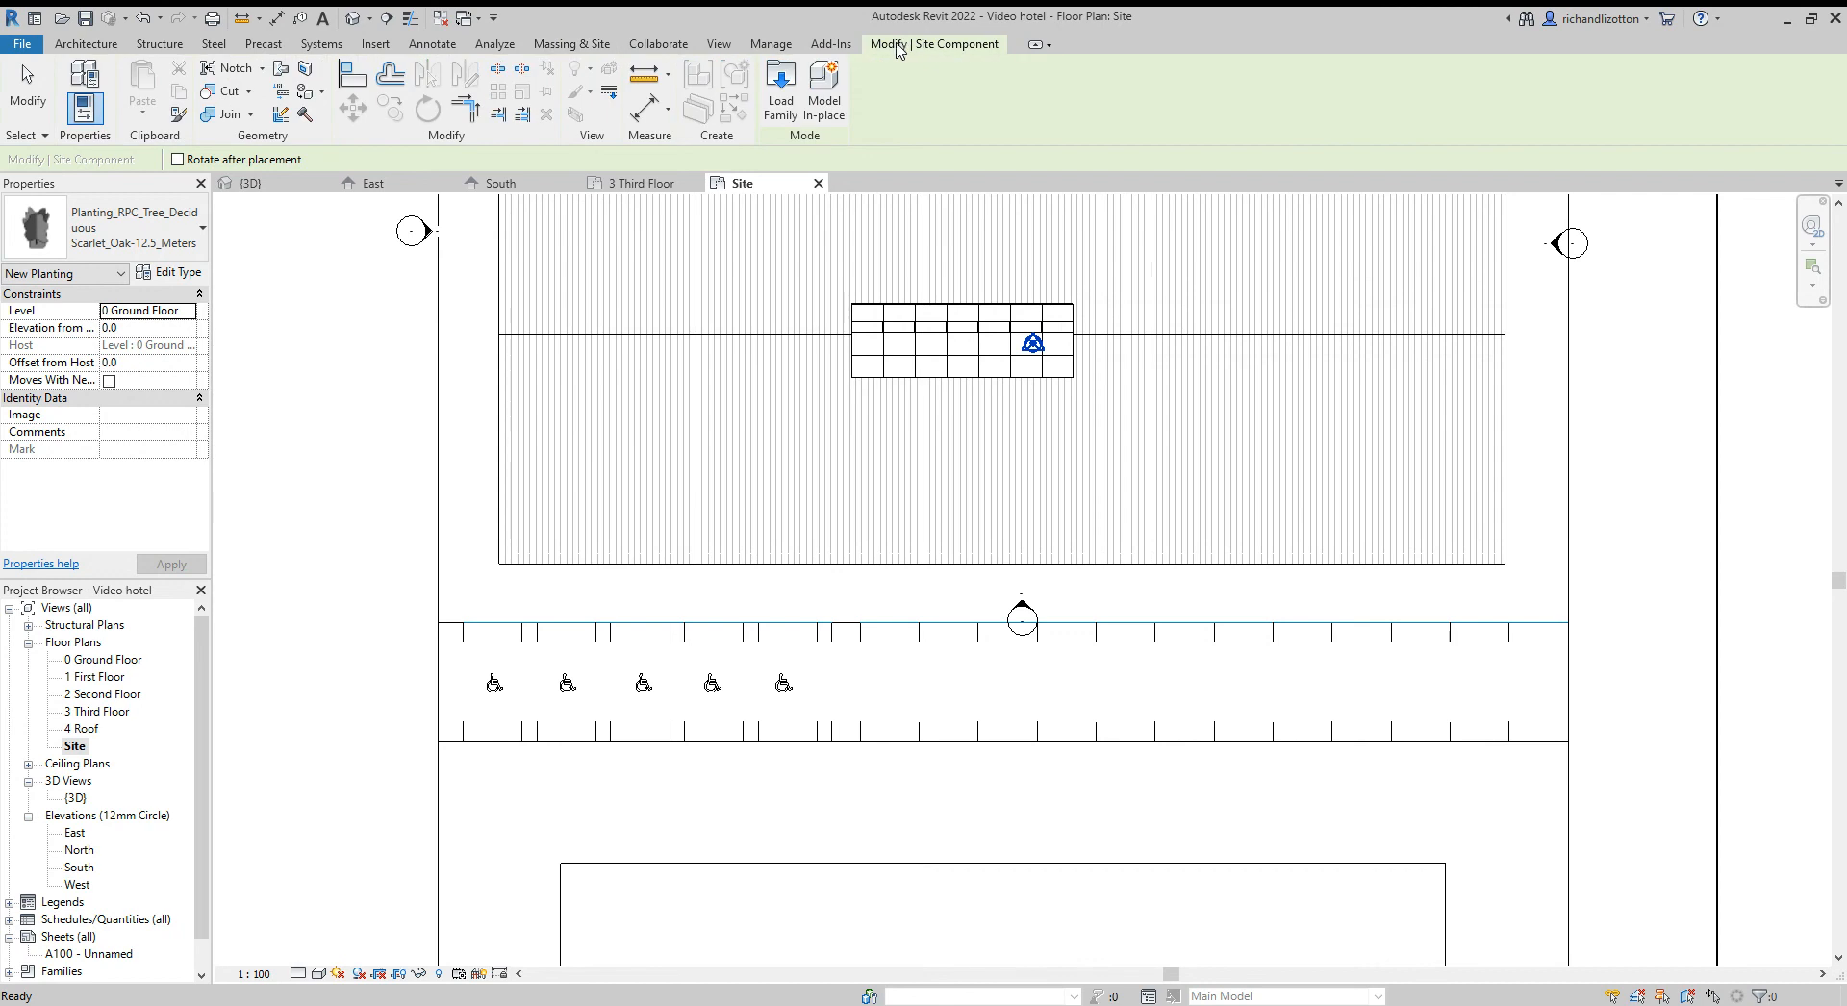
click(781, 96)
click(771, 441)
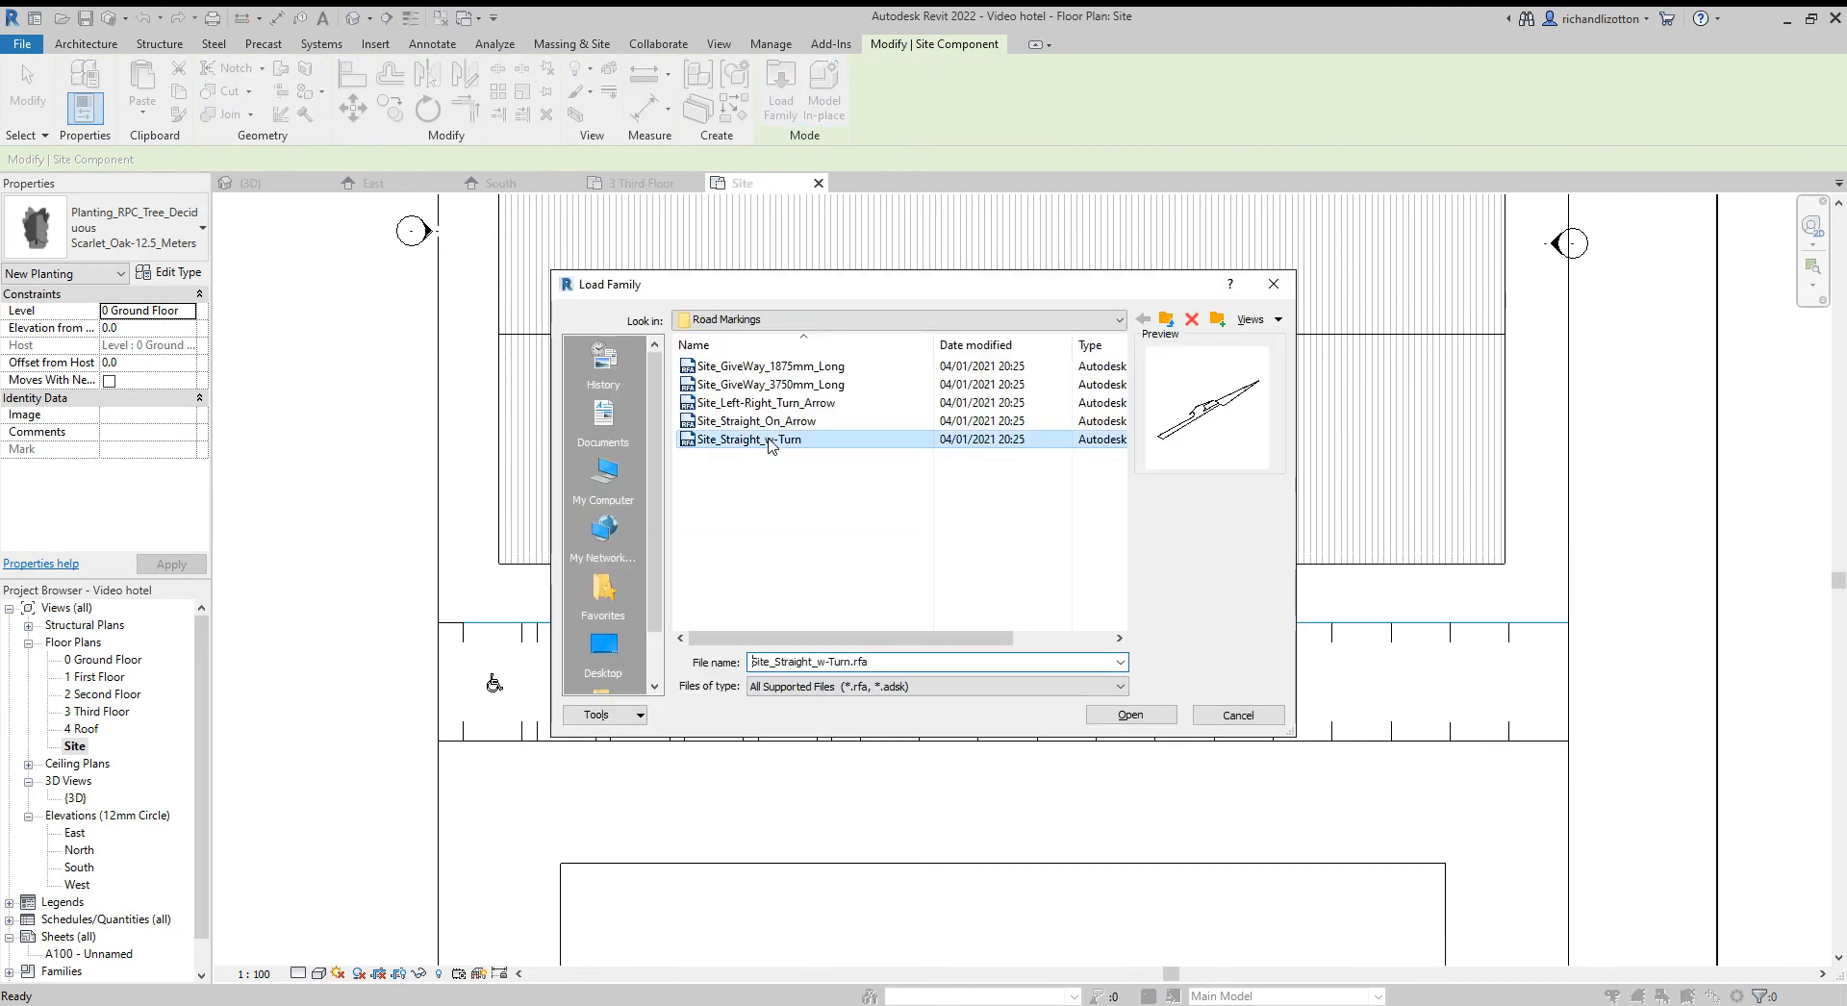
key(Up)
key(Up)
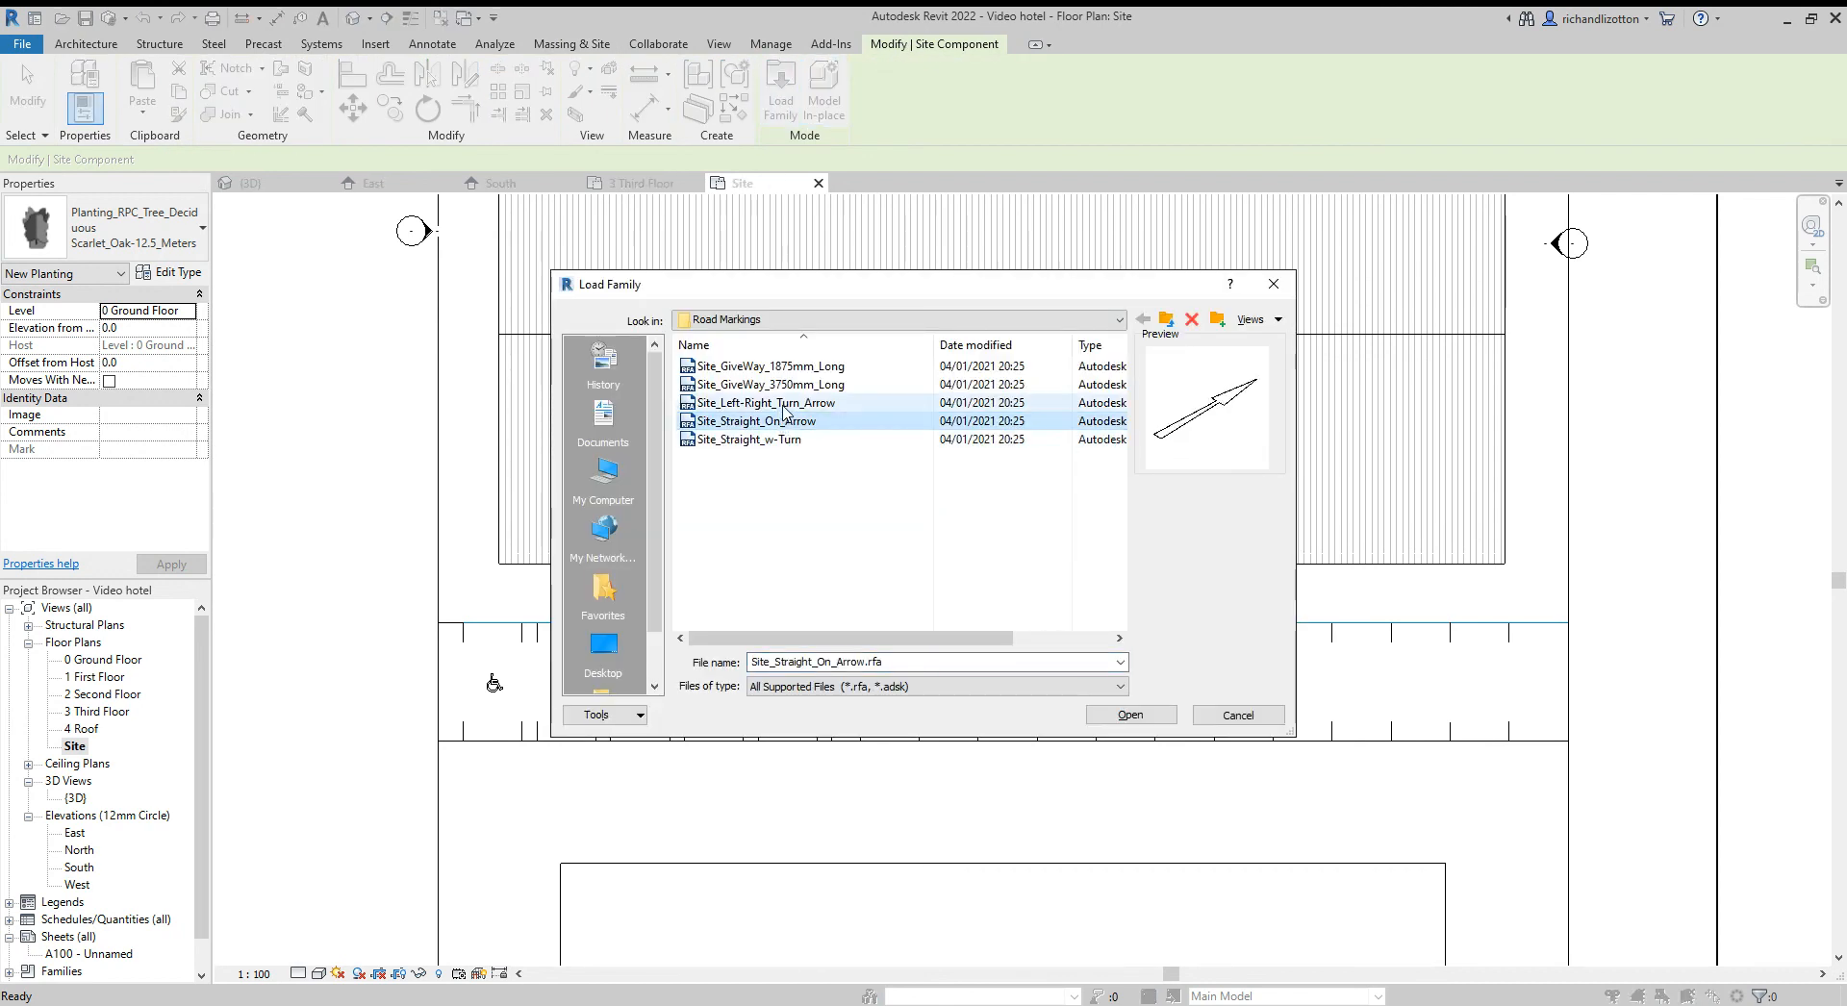
click(1140, 719)
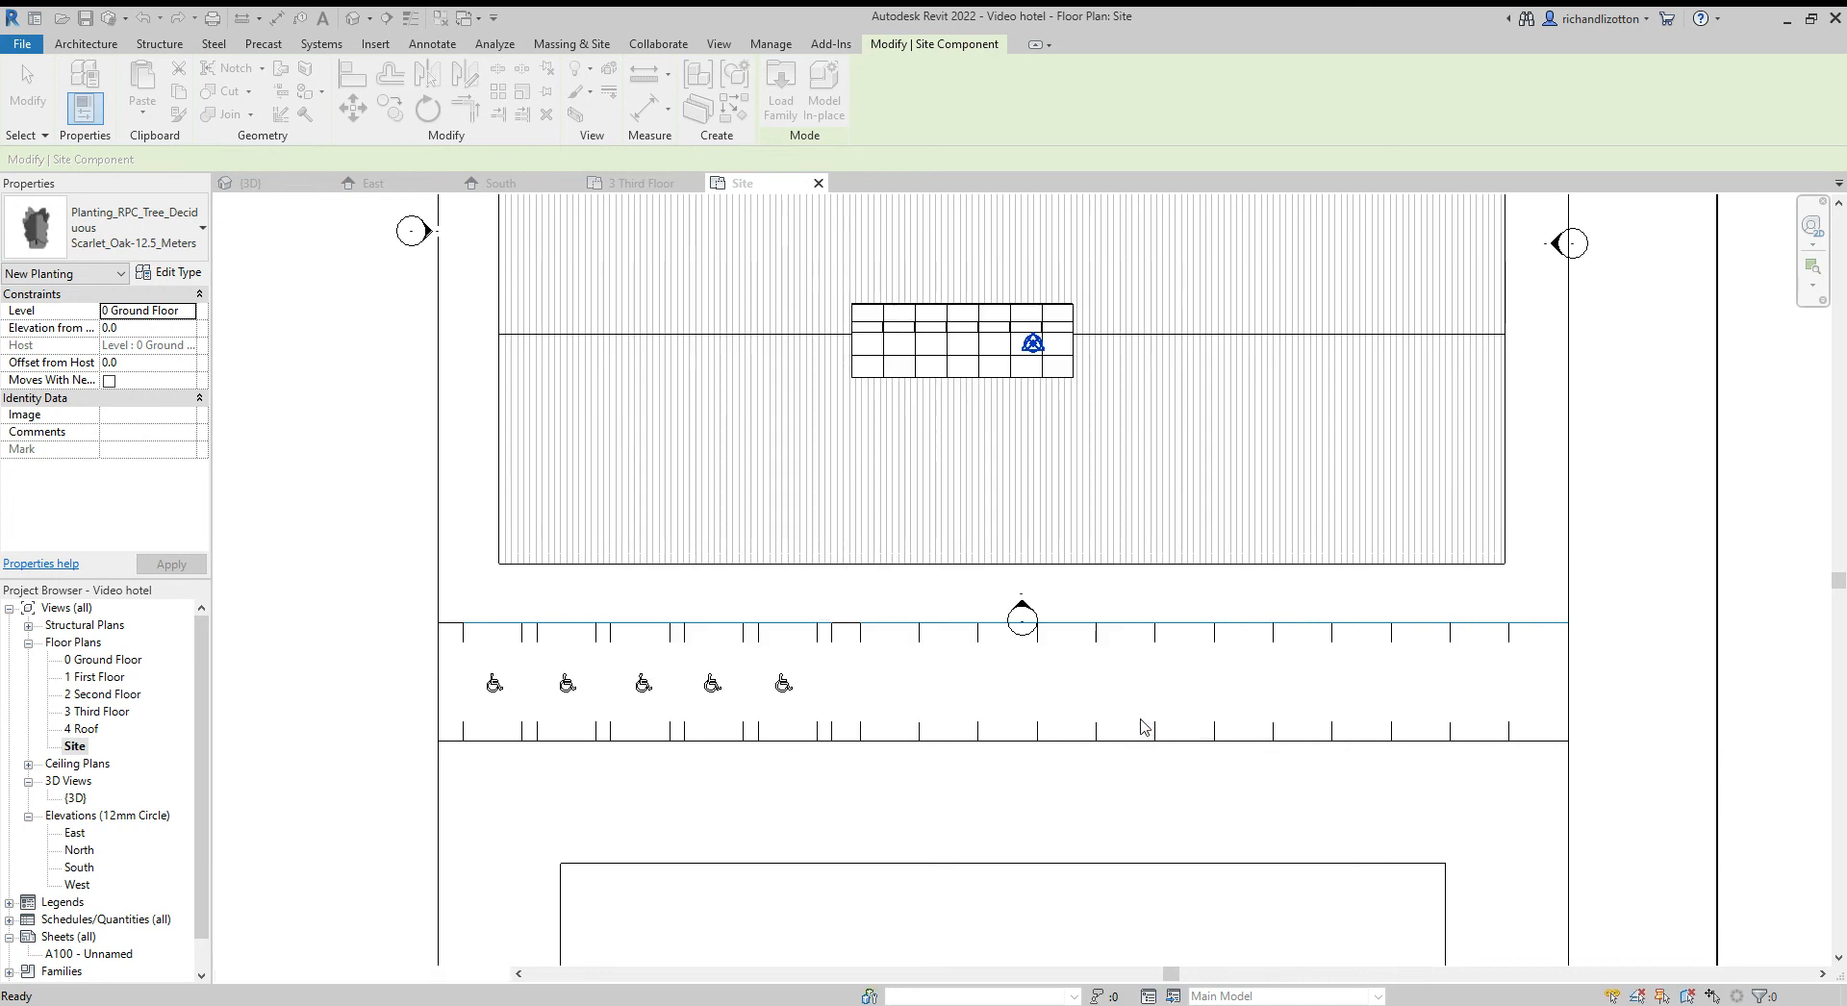
Place one turn arrow at the east end of the asphalt lane south of the bays and another, rotated to point west, at its west end
middle_drag(1396, 859, 1226, 606)
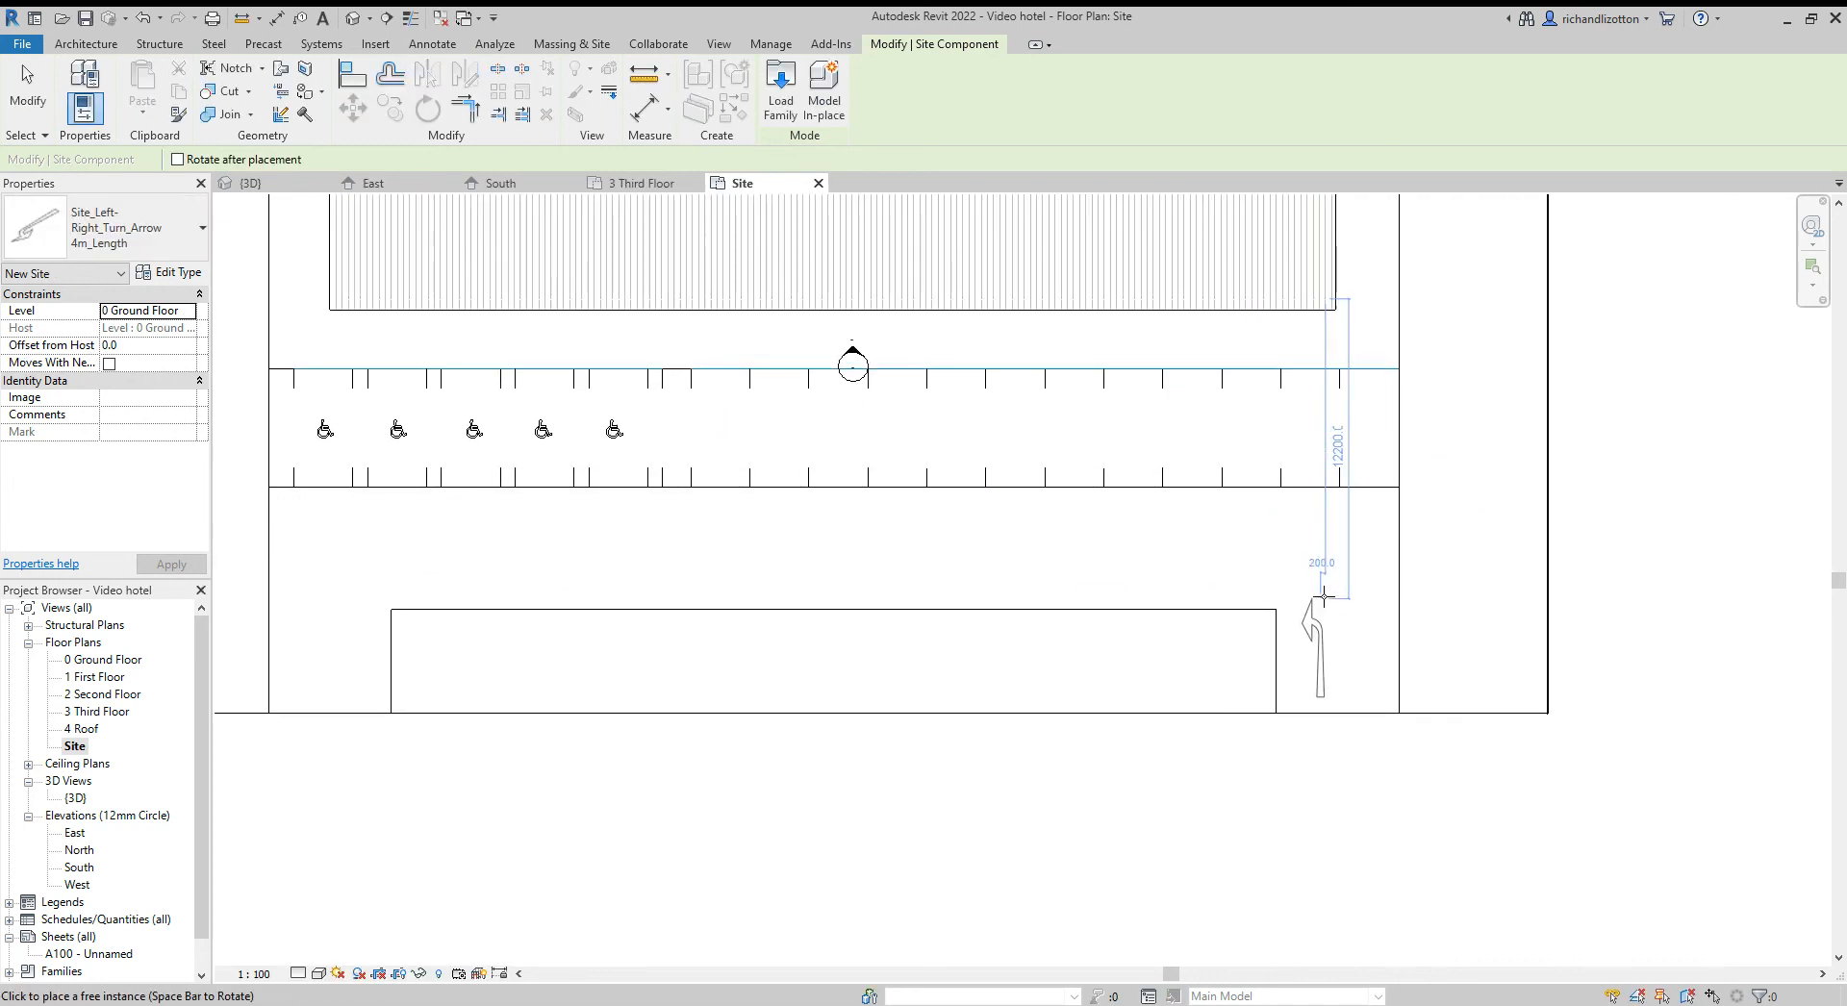
click(1343, 551)
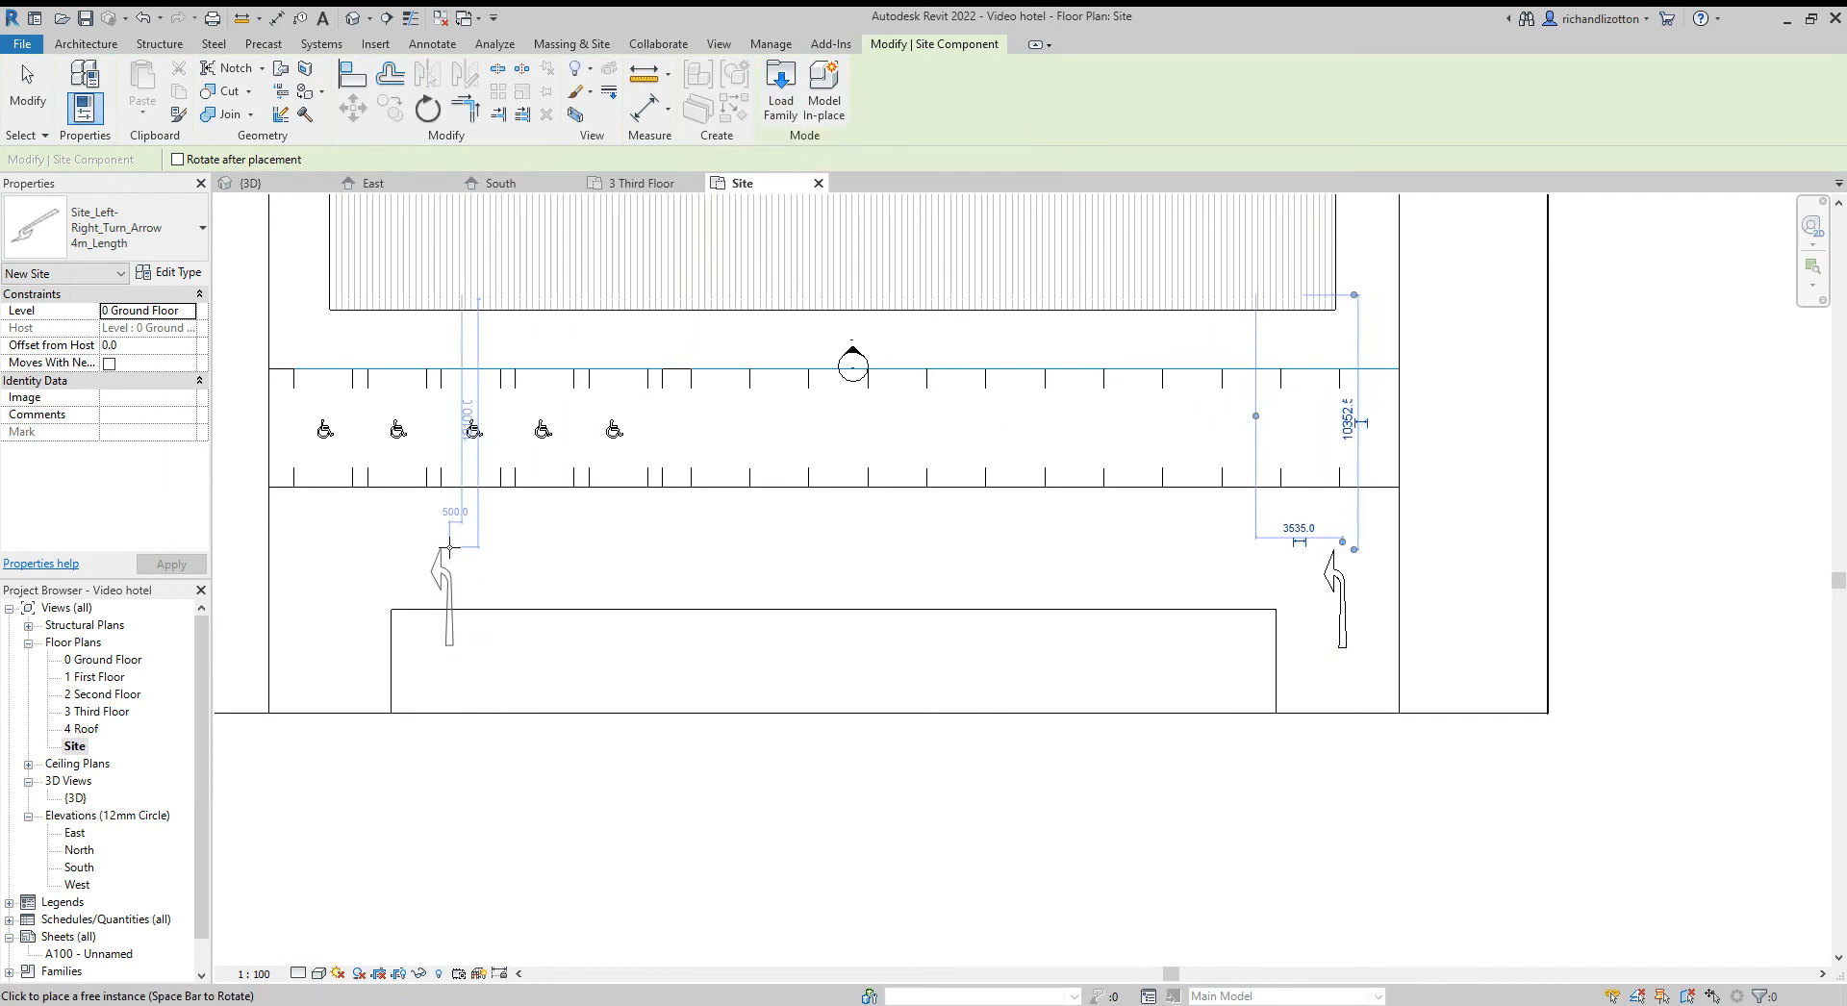
key(space)
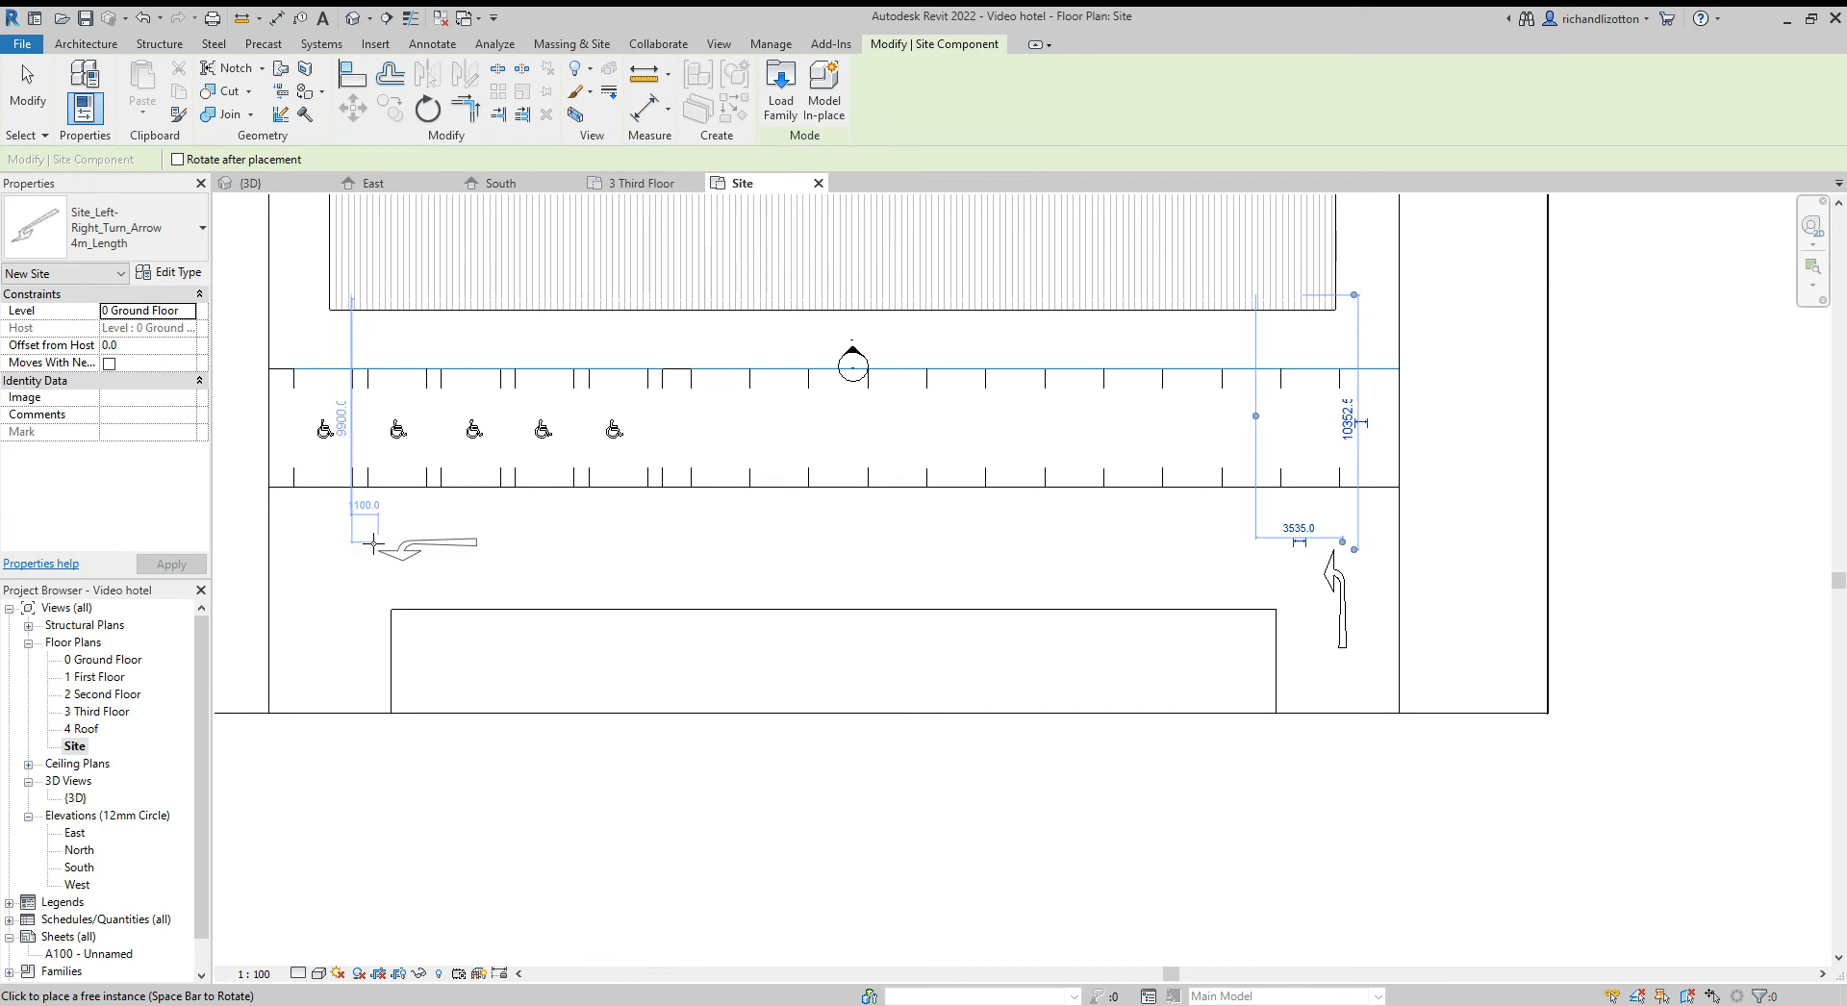
click(307, 547)
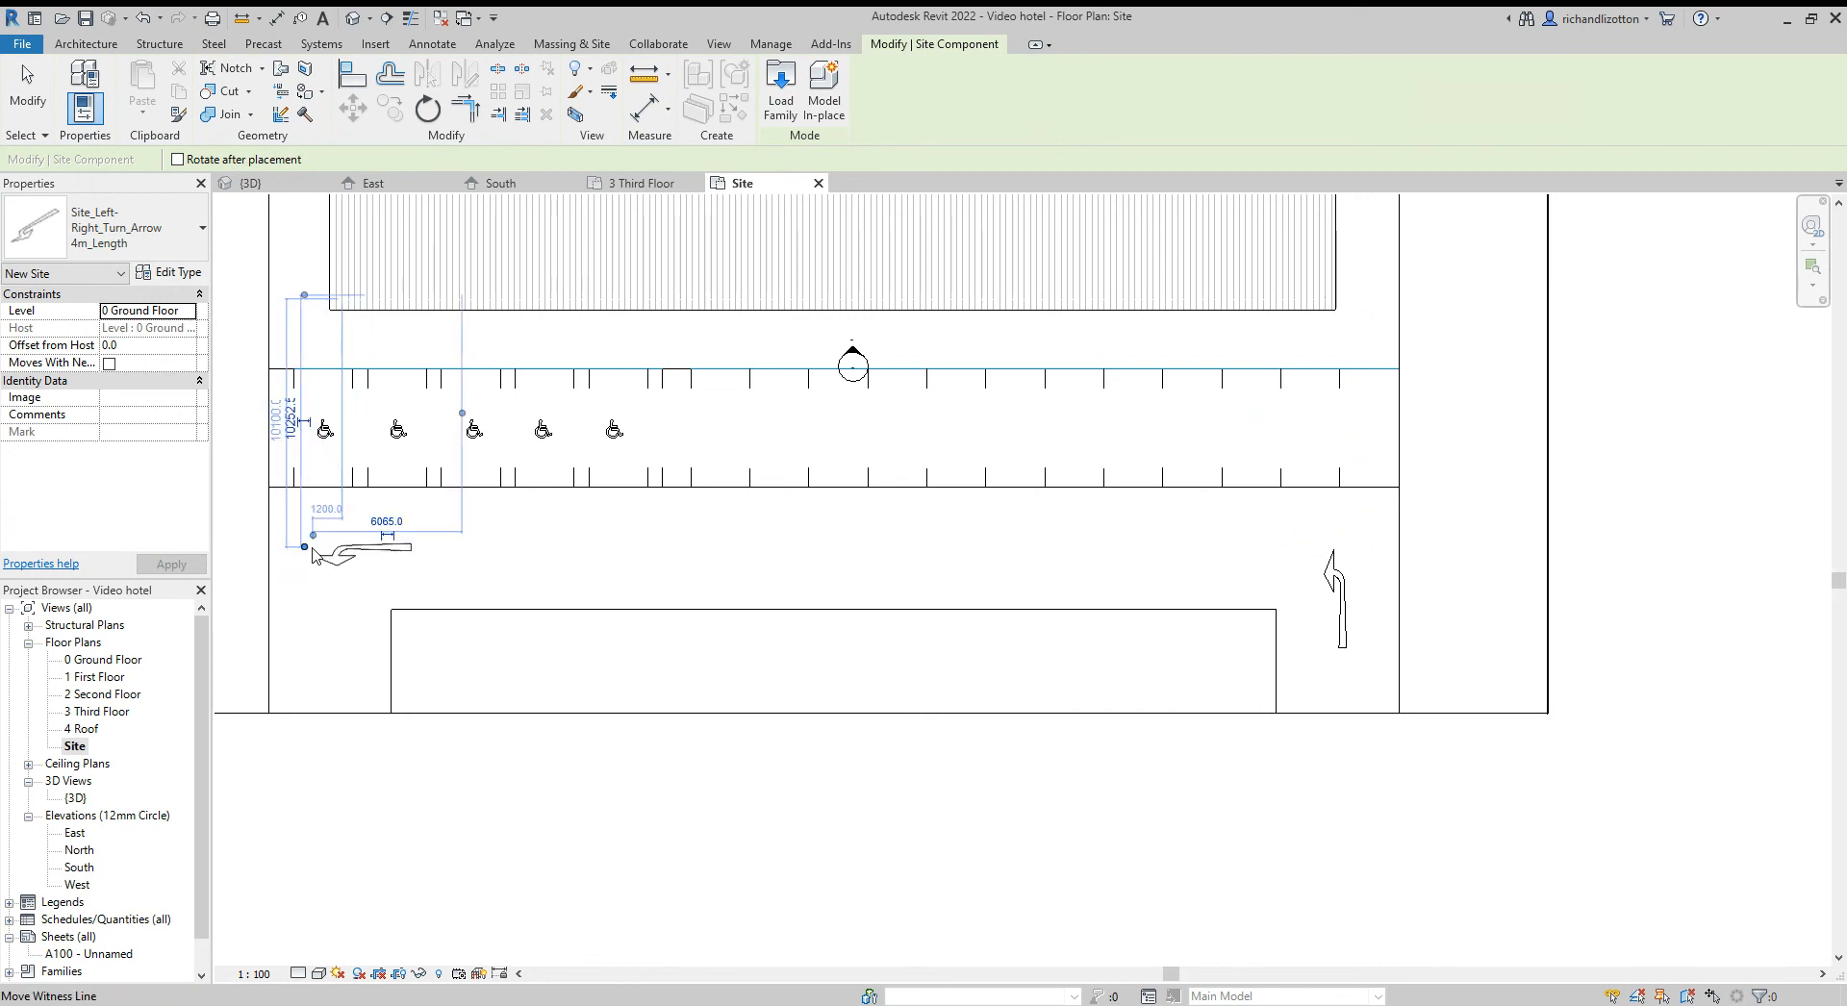
Load the Site_GiveWay_1875mm_Long family and place one marking, rotated to point north, on the asphalt's western exit leg
click(781, 92)
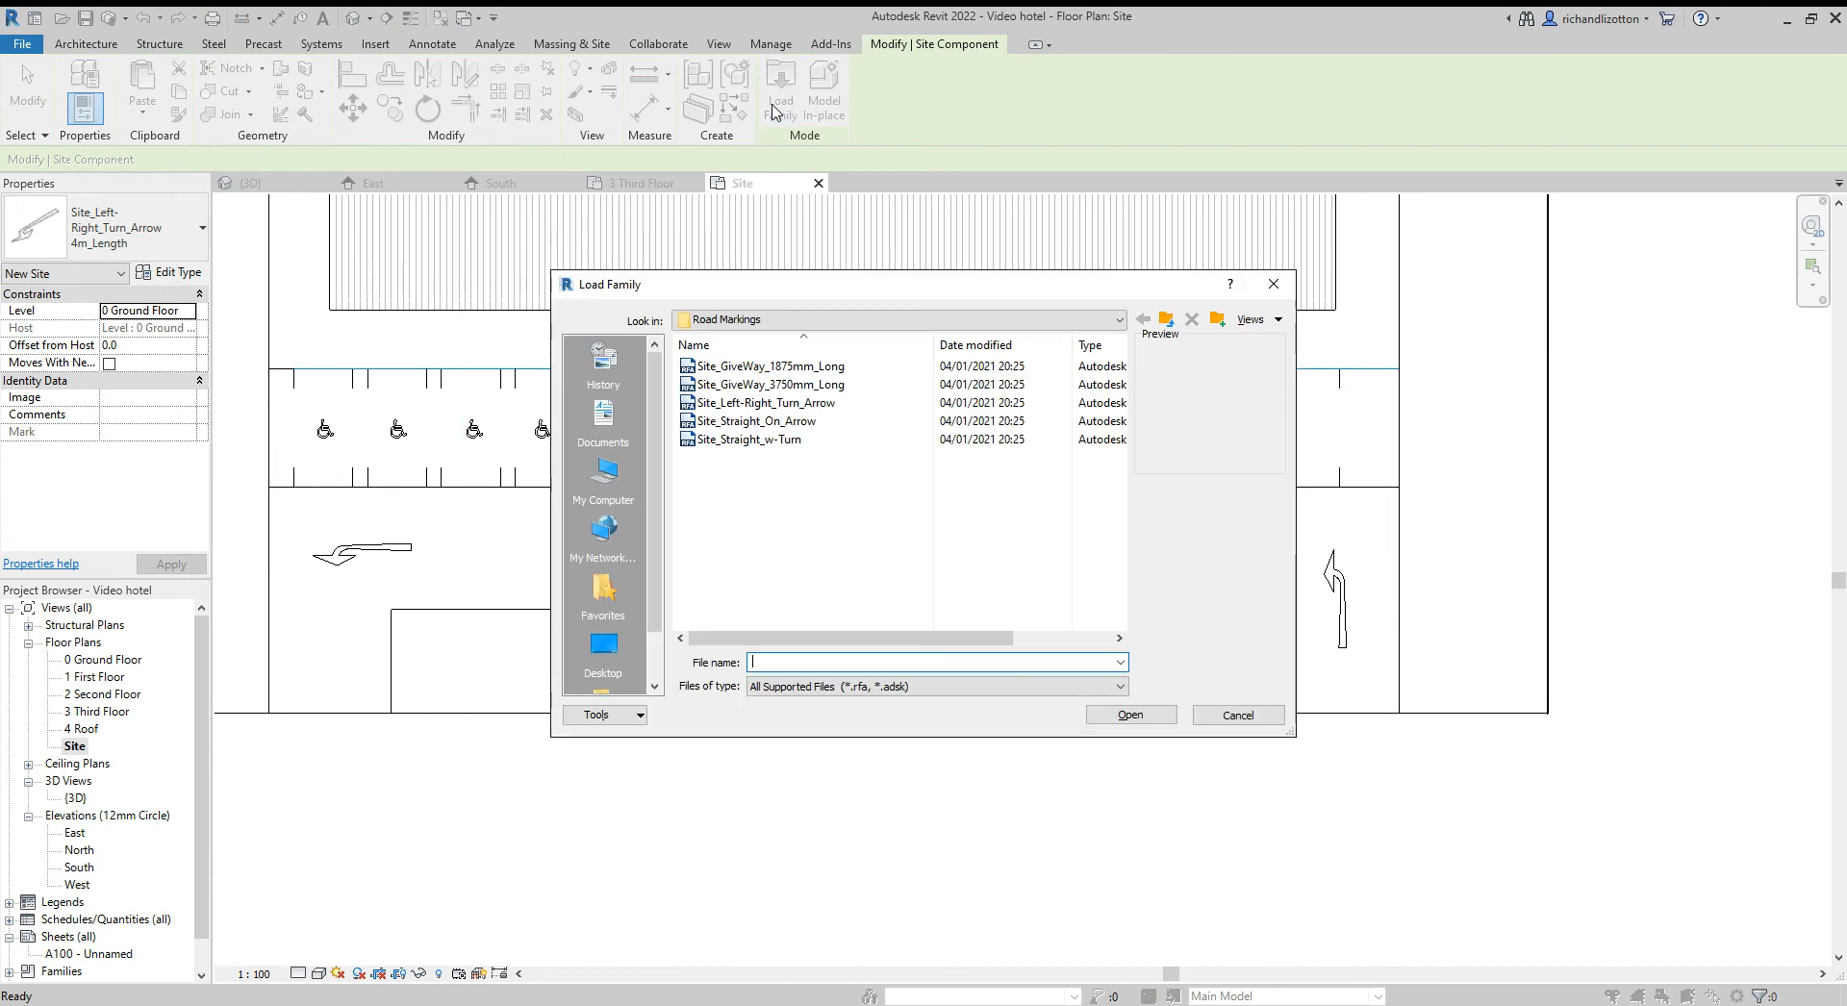
click(796, 370)
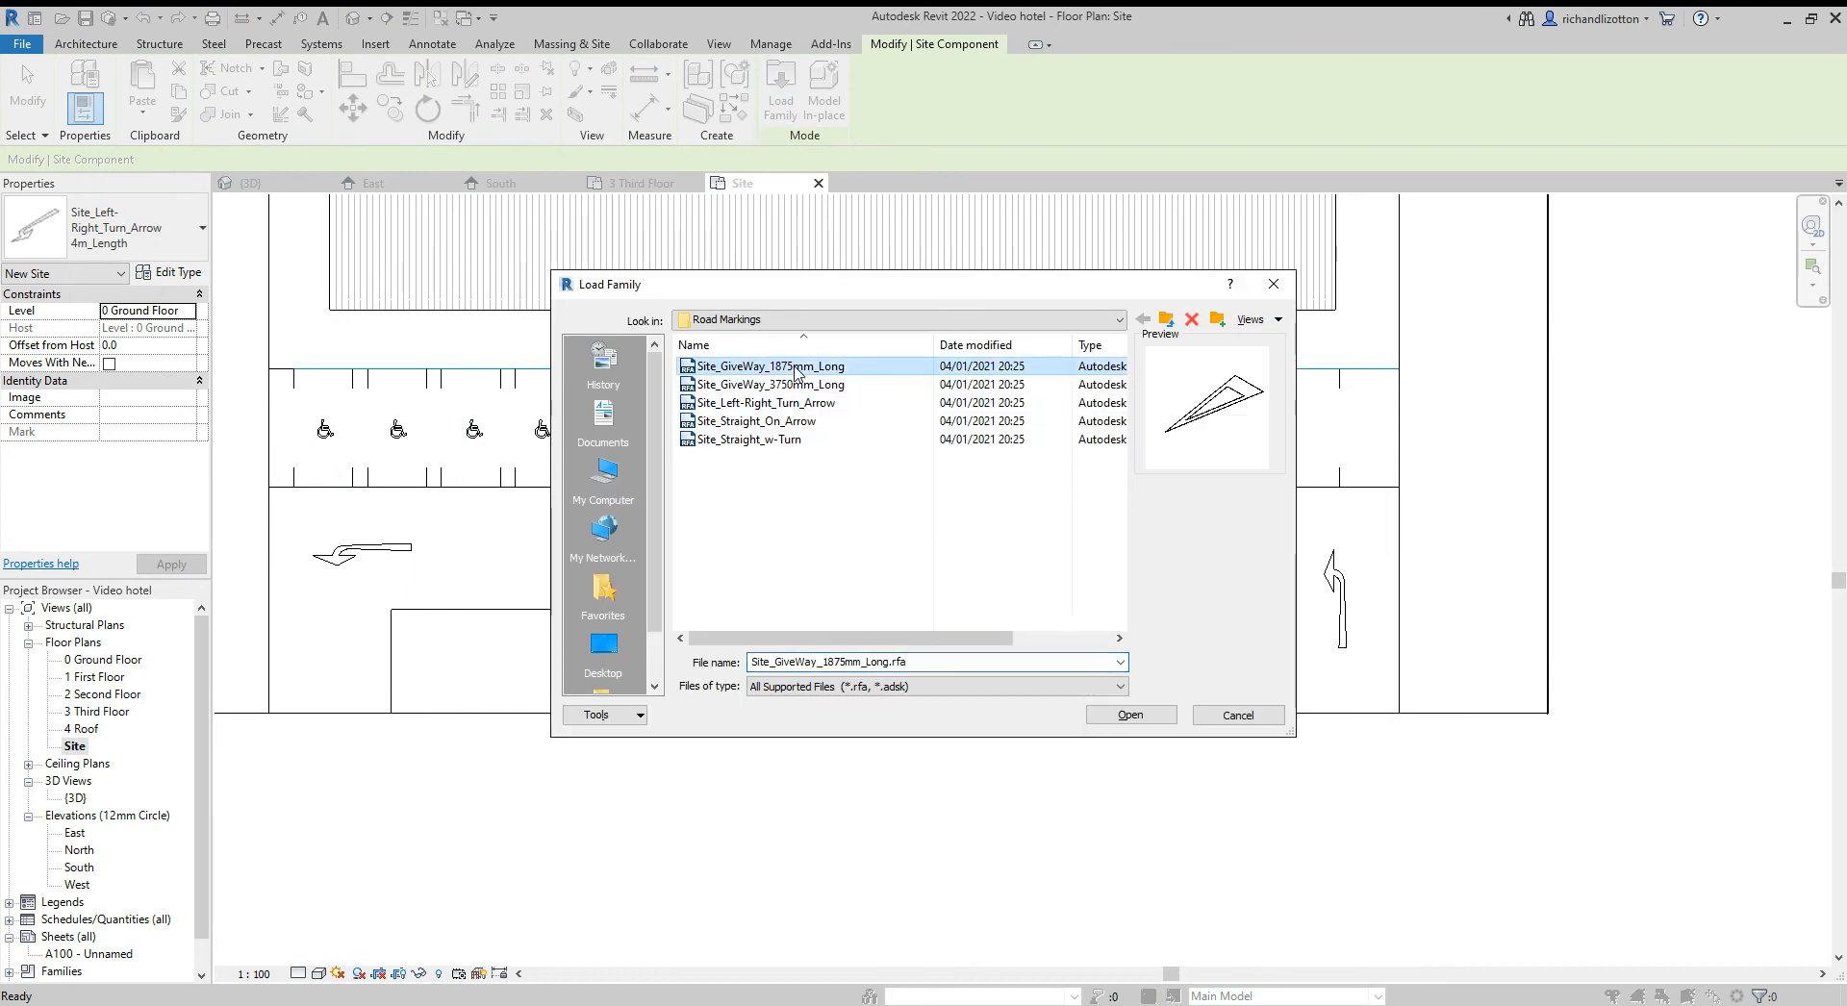
click(1130, 714)
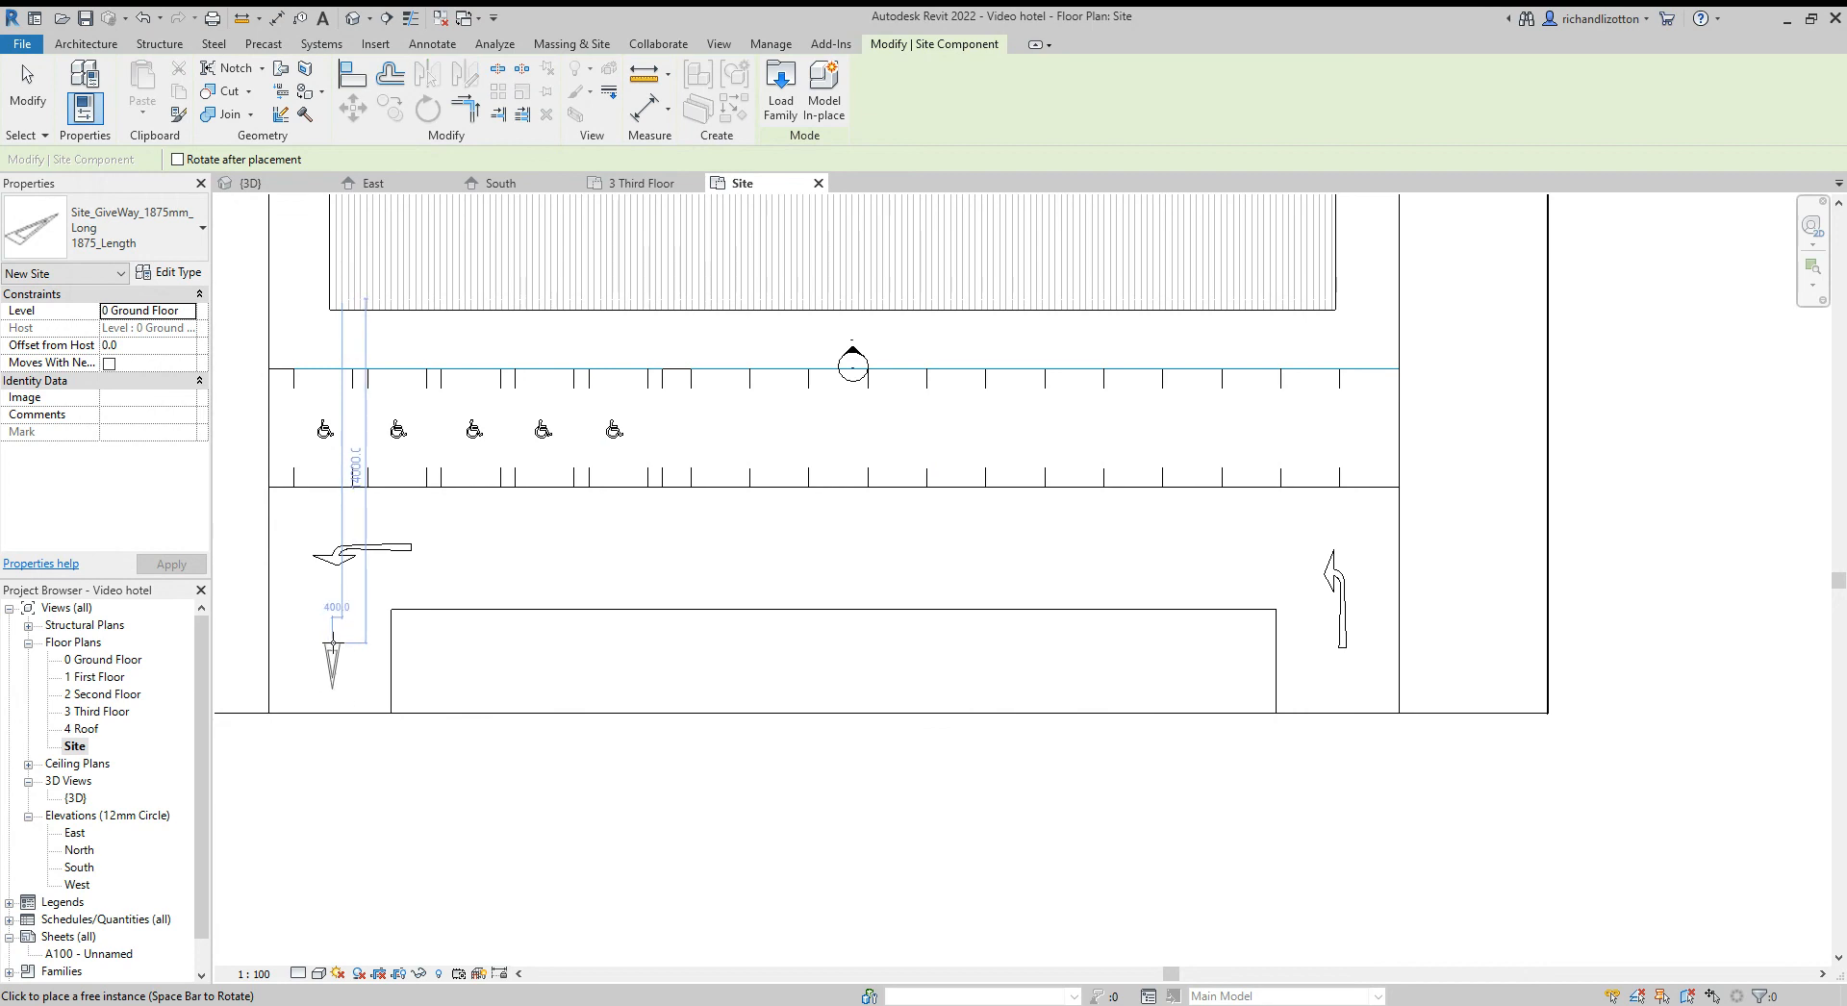
key(space)
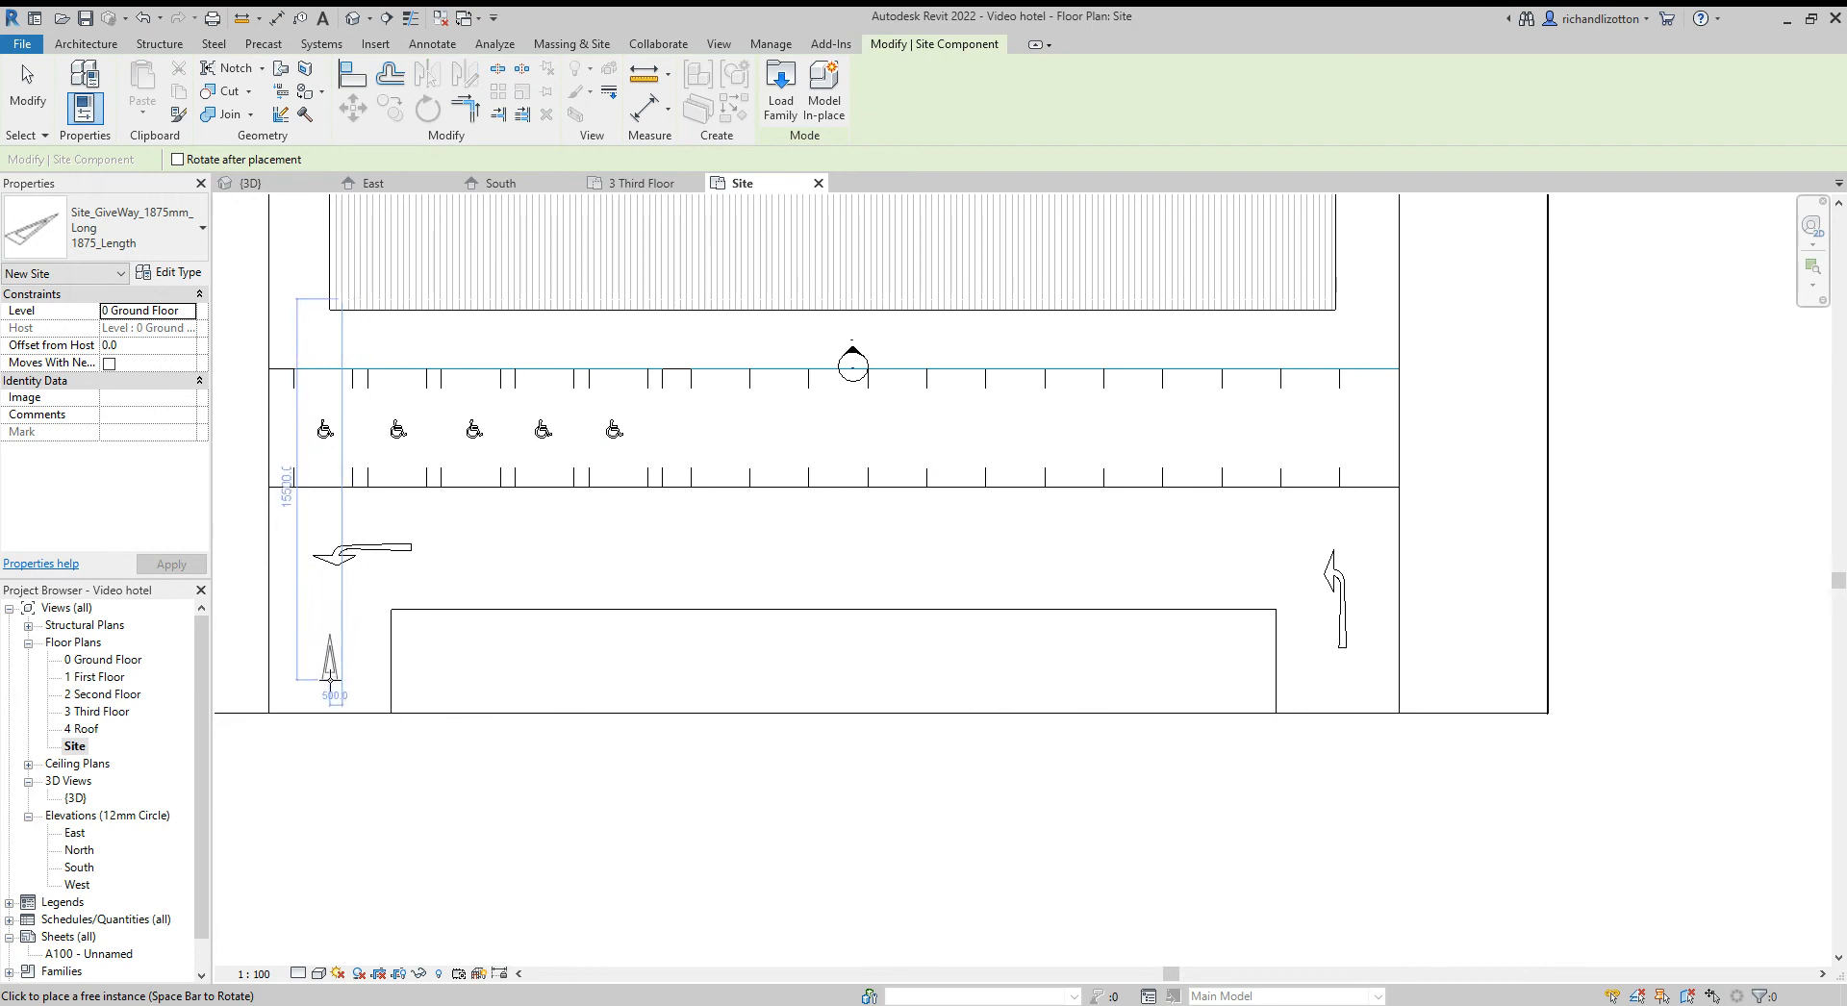
click(330, 674)
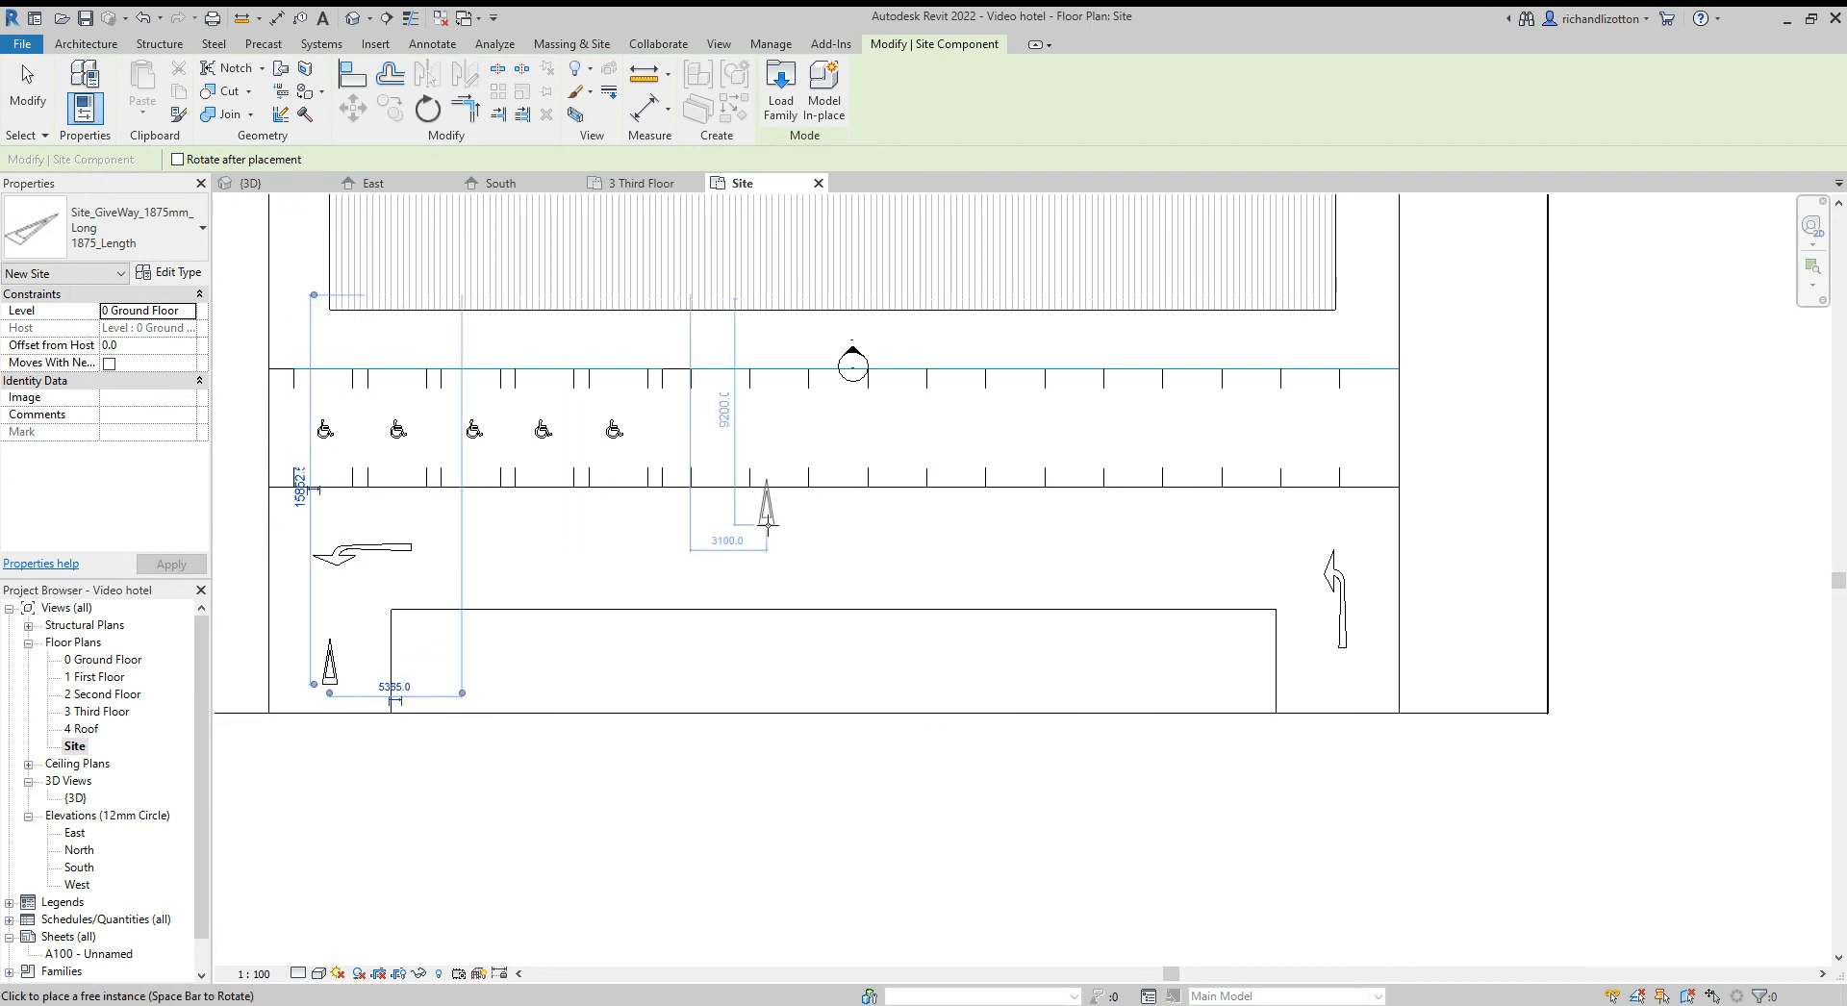
Load the Site_Straight_On_Arrow family and place one arrow pointing west mid-lane, in line with the western turn arrow
click(780, 87)
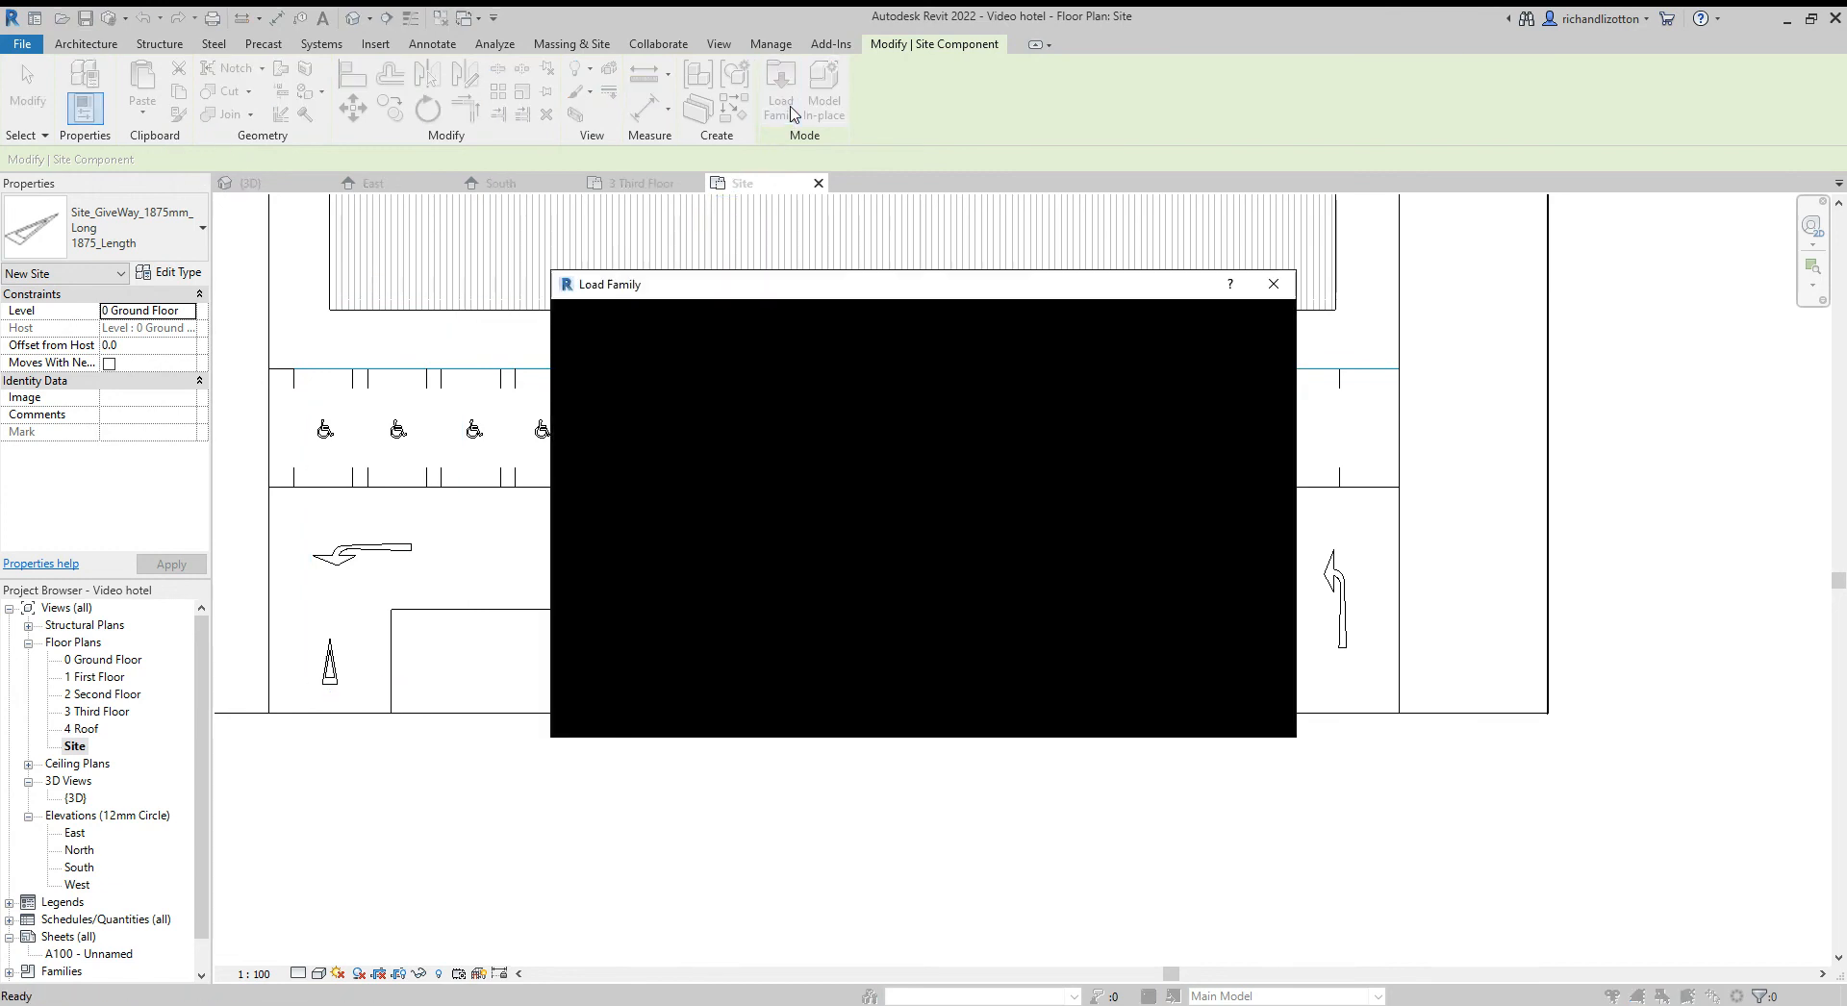
click(787, 422)
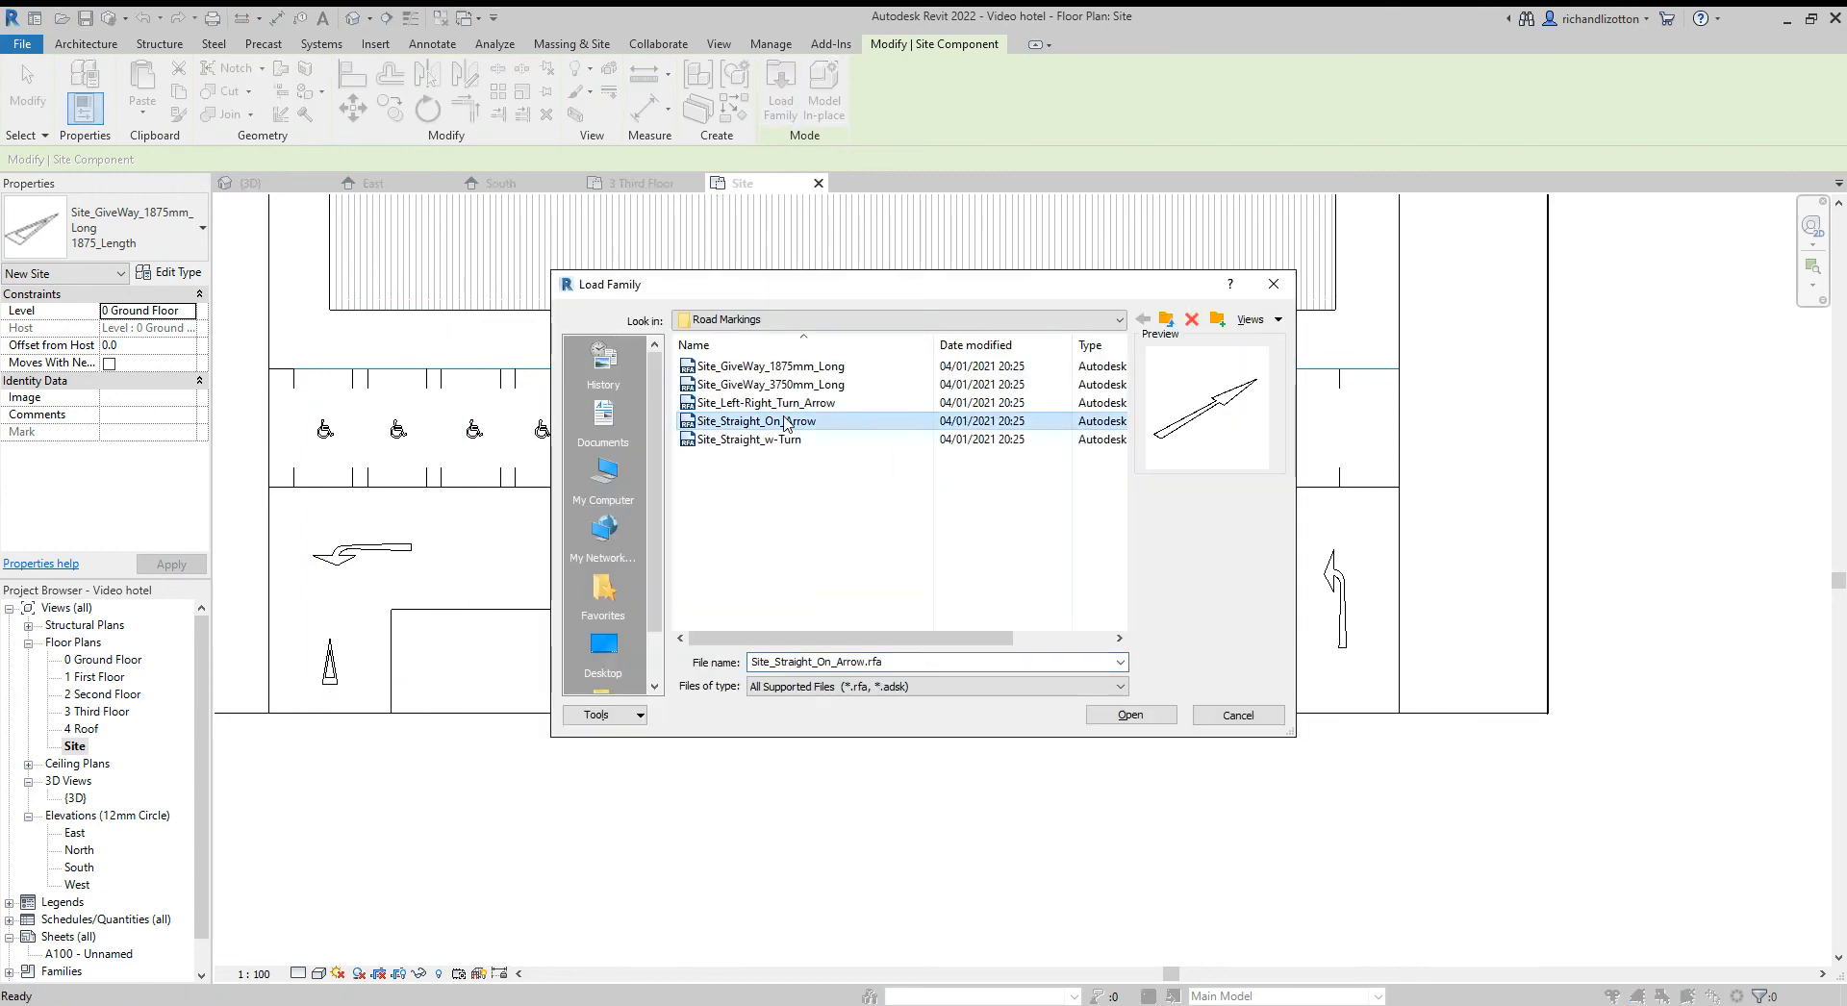
click(1128, 715)
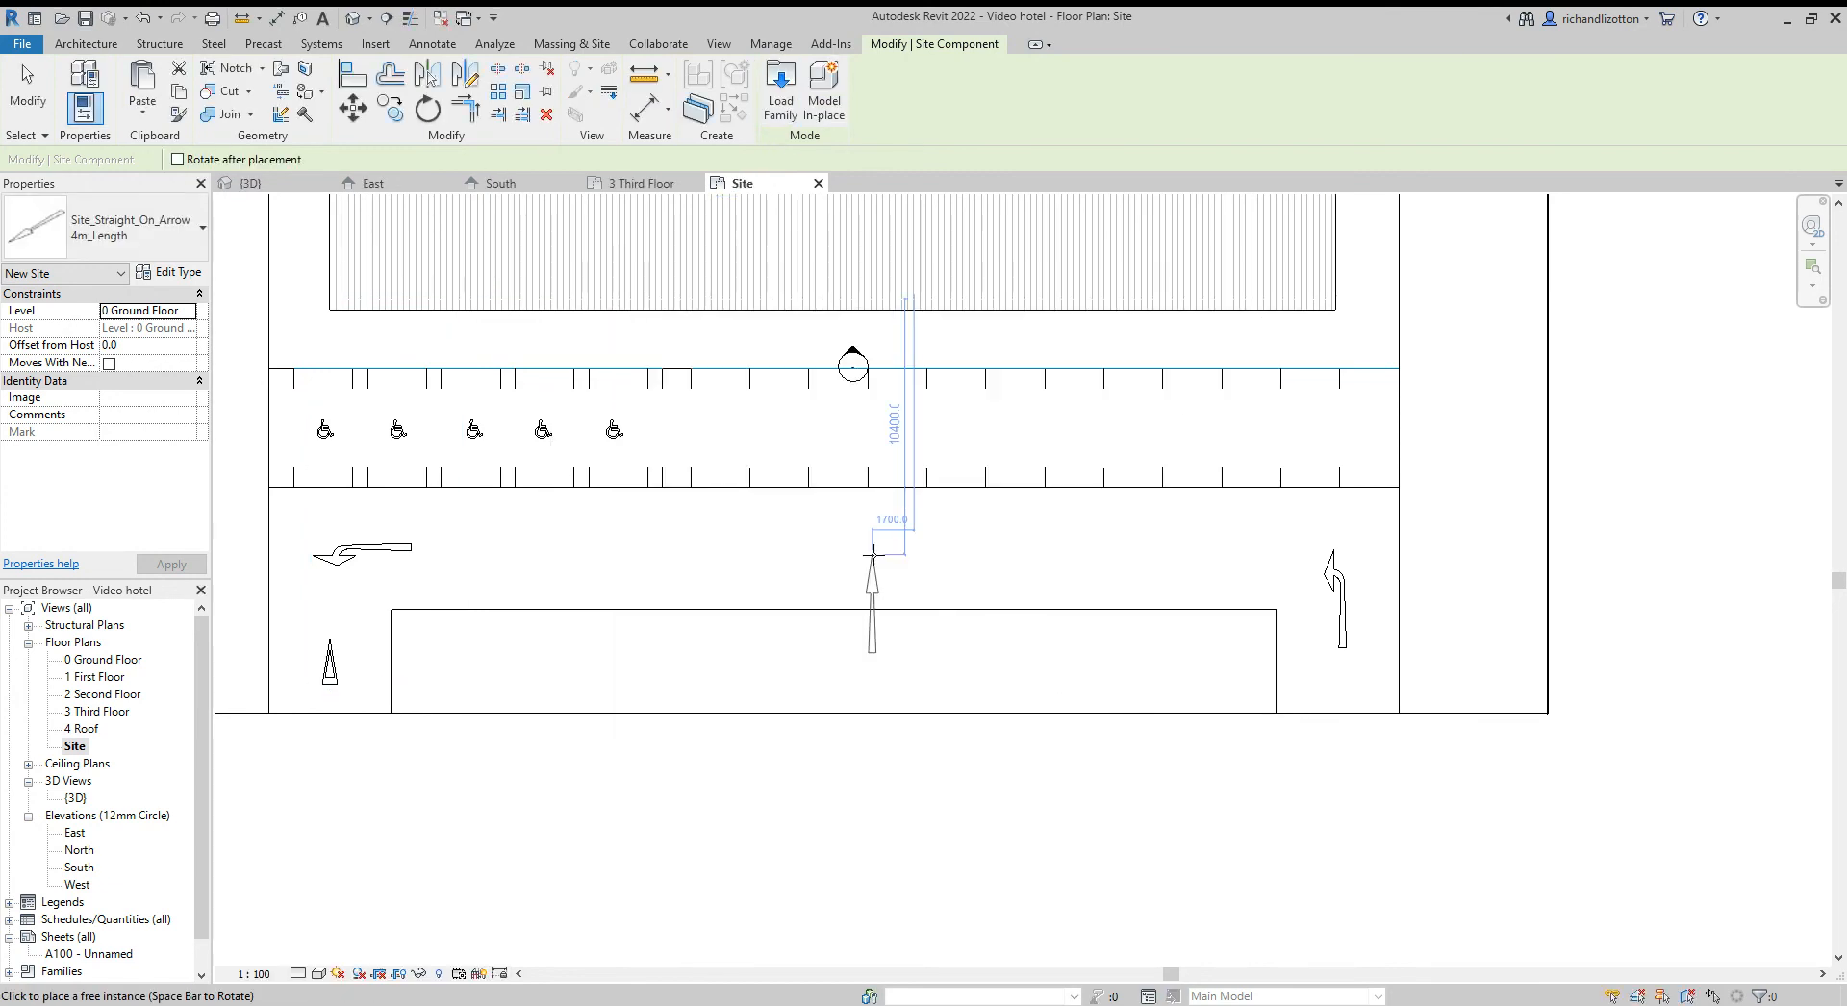
key(space)
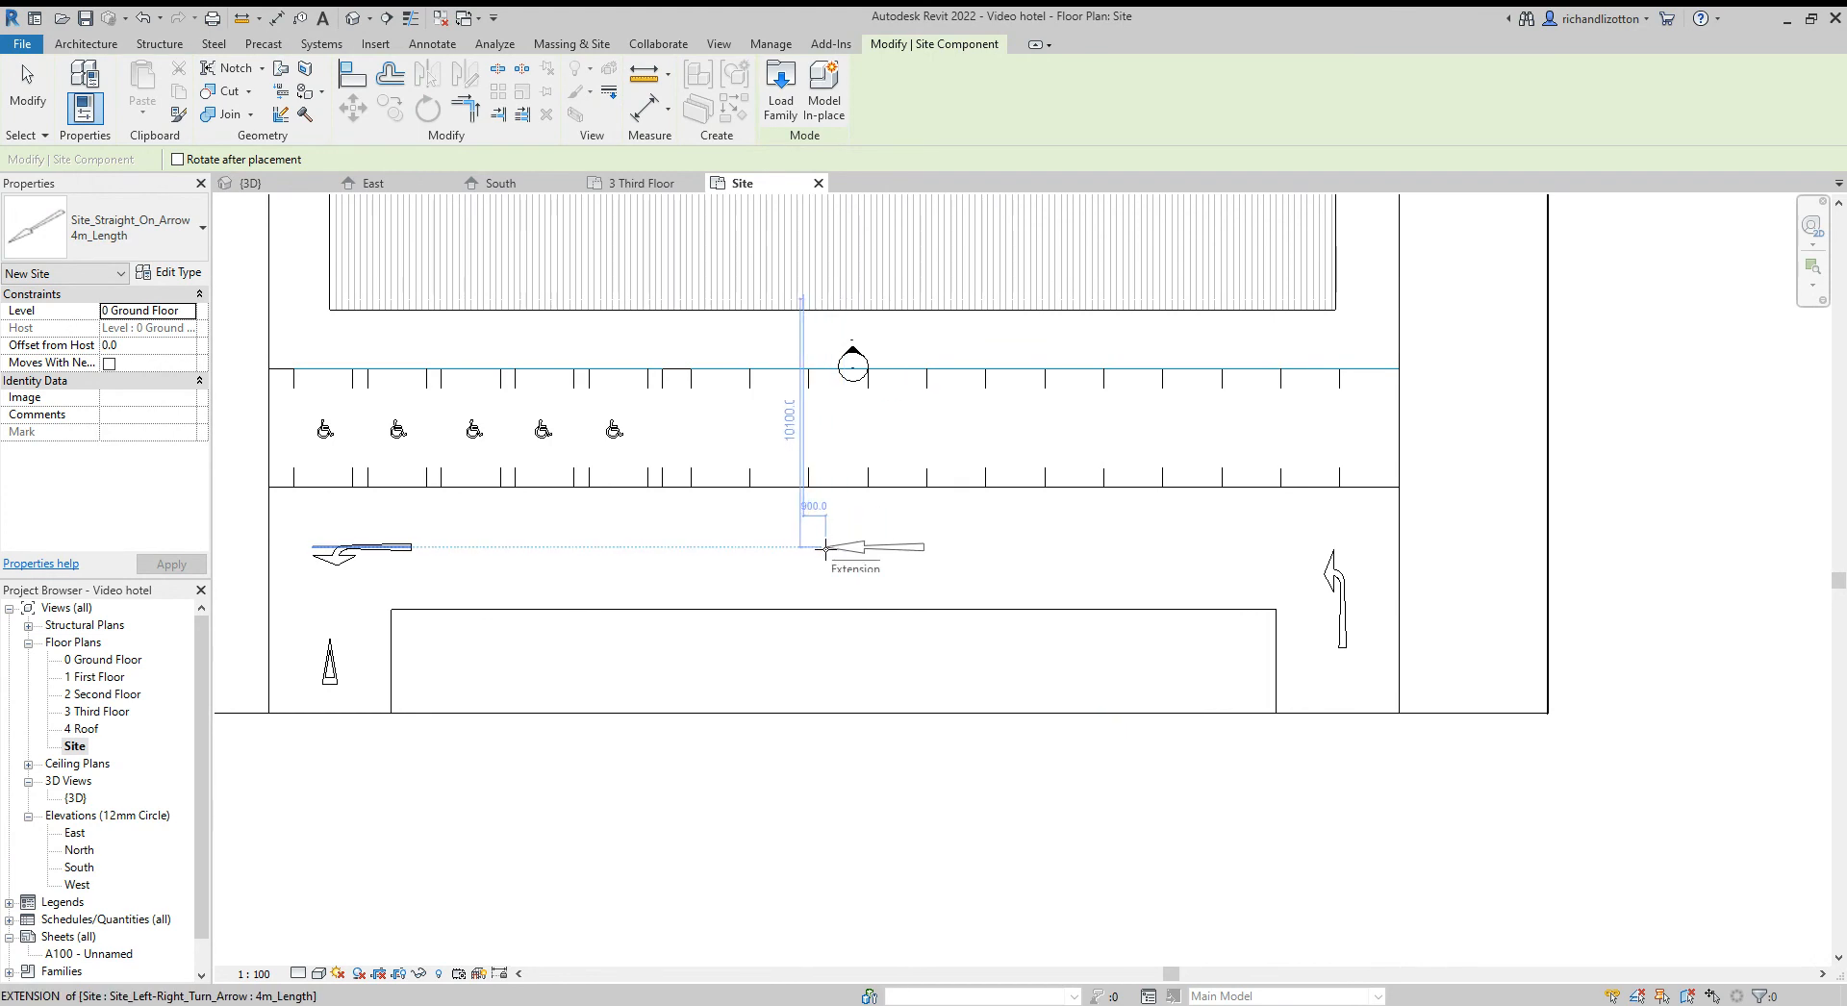
click(825, 547)
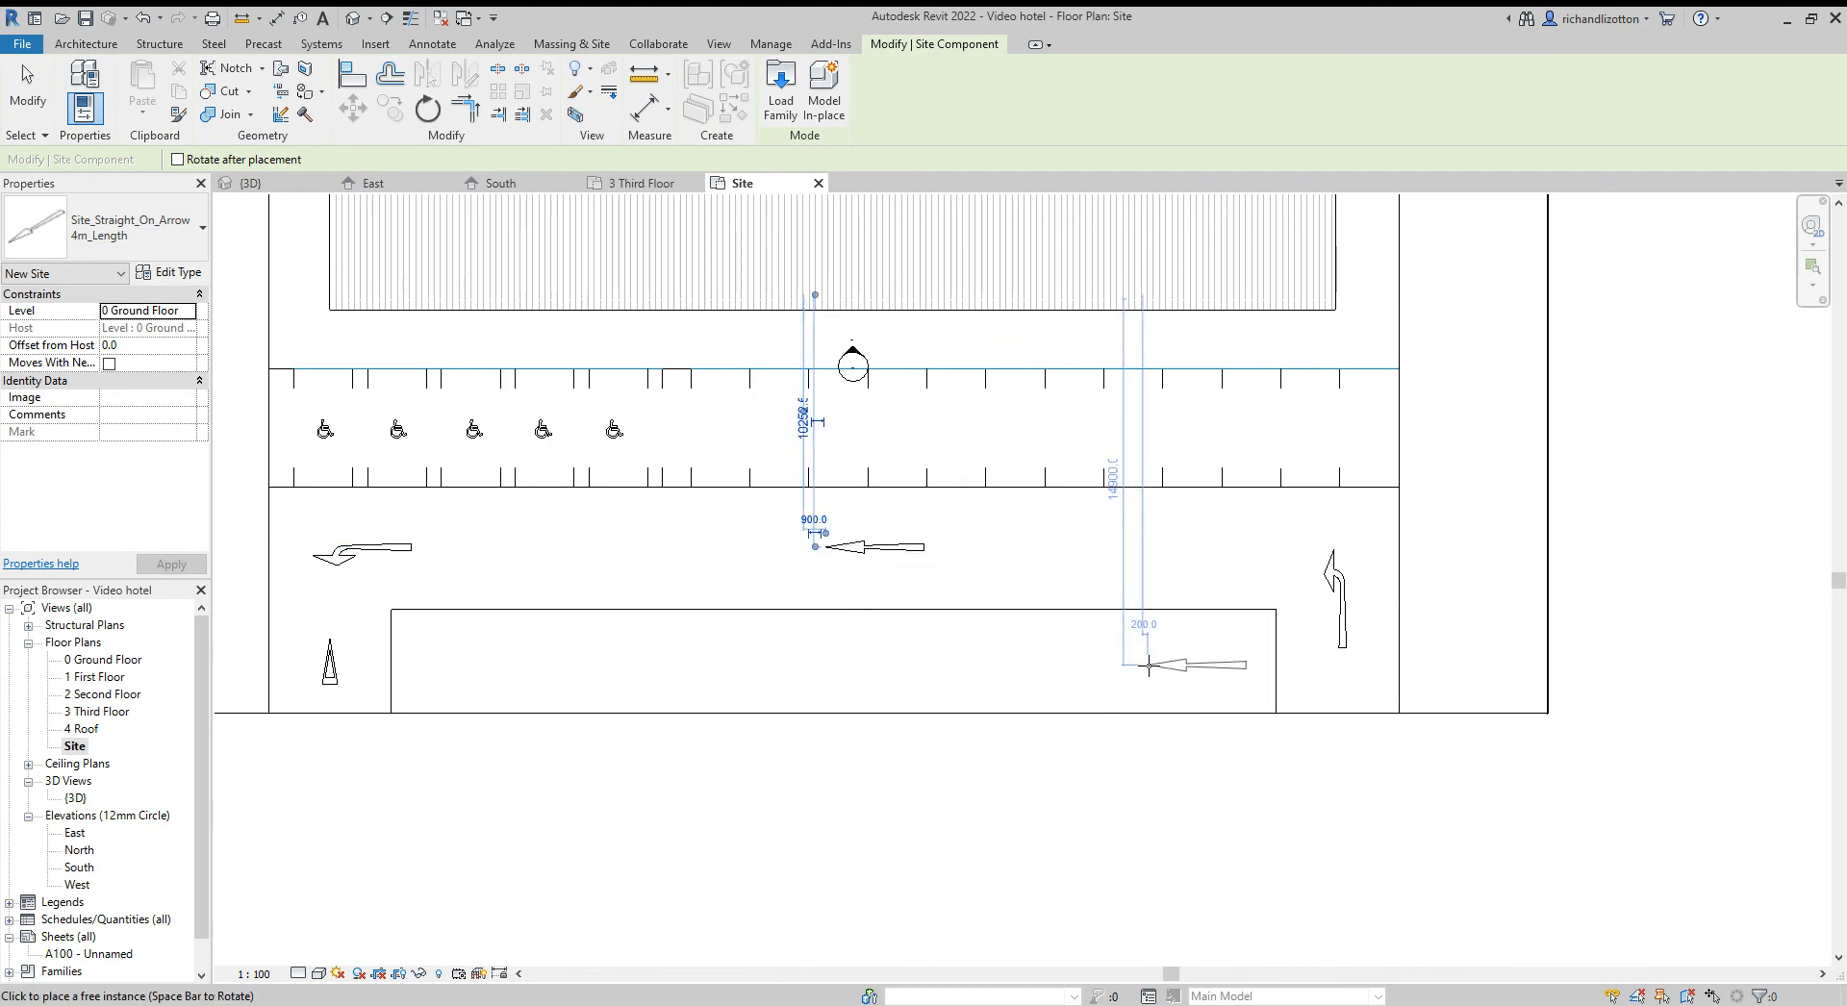
key(Escape)
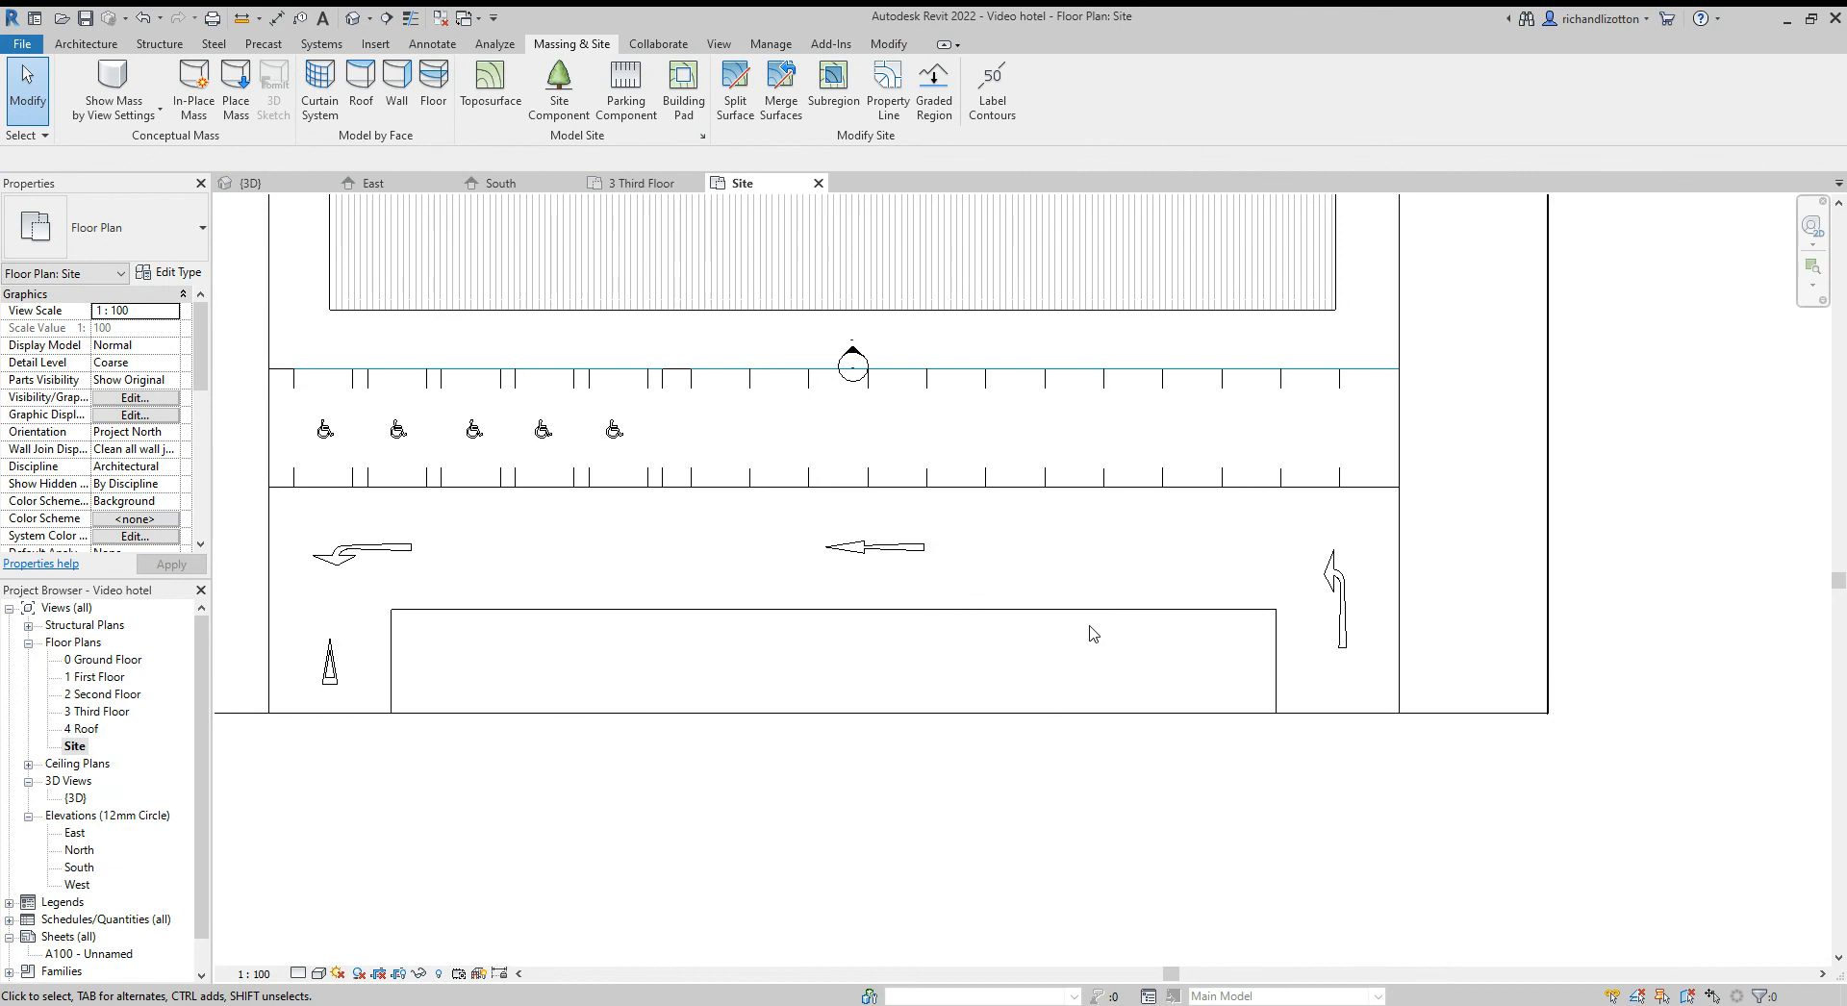
Examine the finished road markings and parking bays in front of the hotel in the 3D view
scroll(971, 518, down, 3)
middle_drag(1001, 496, 1051, 735)
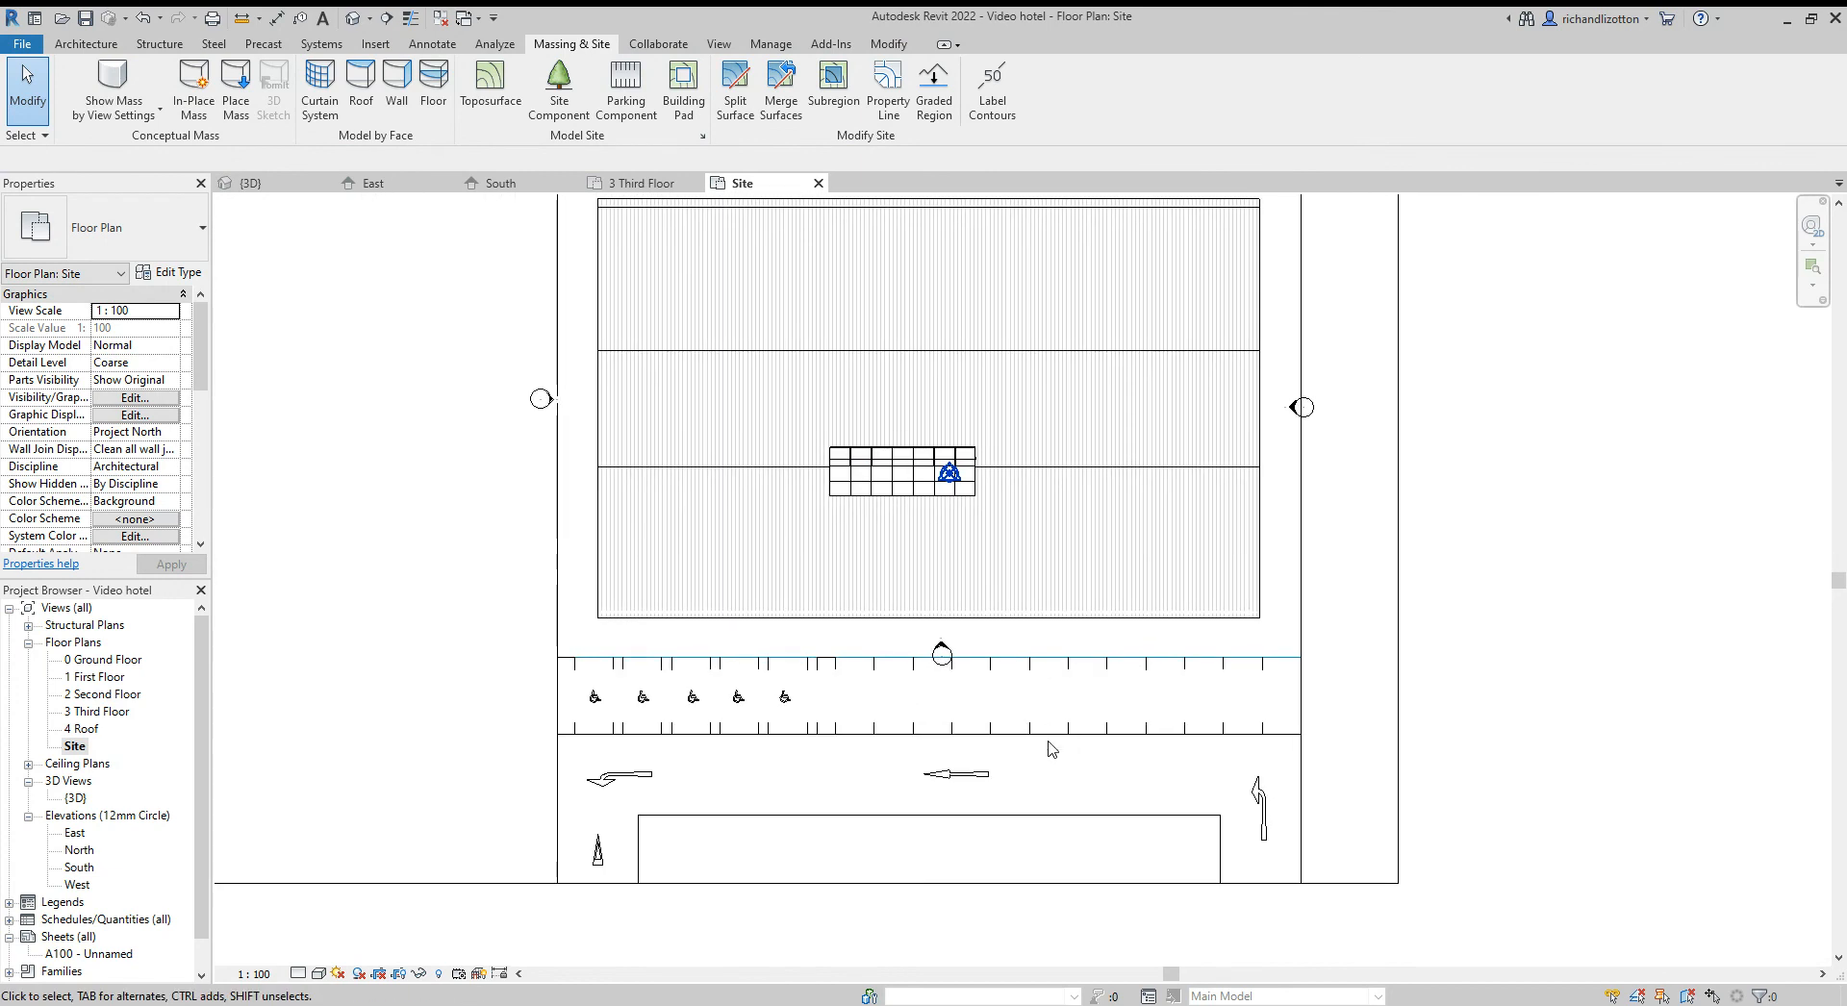
click(252, 182)
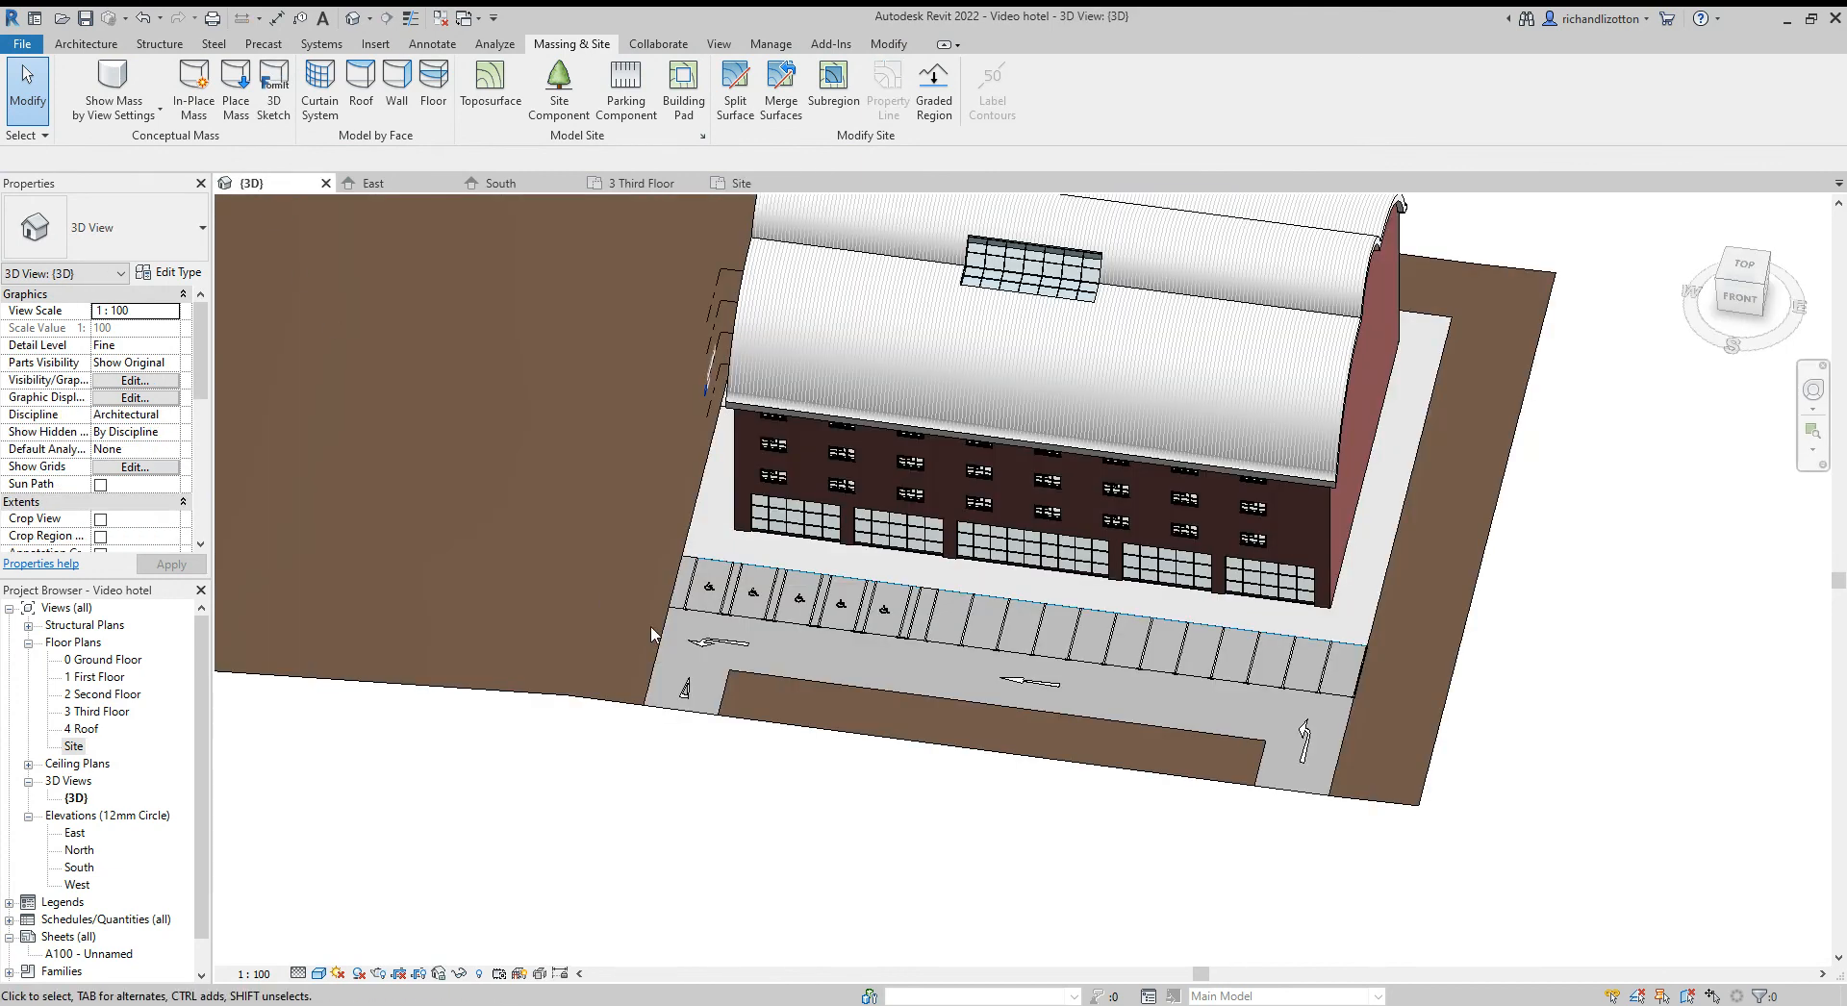
mouse_move(928, 872)
middle_down()
mouse_move(844, 916)
mouse_move(943, 878)
mouse_move(928, 871)
middle_up()
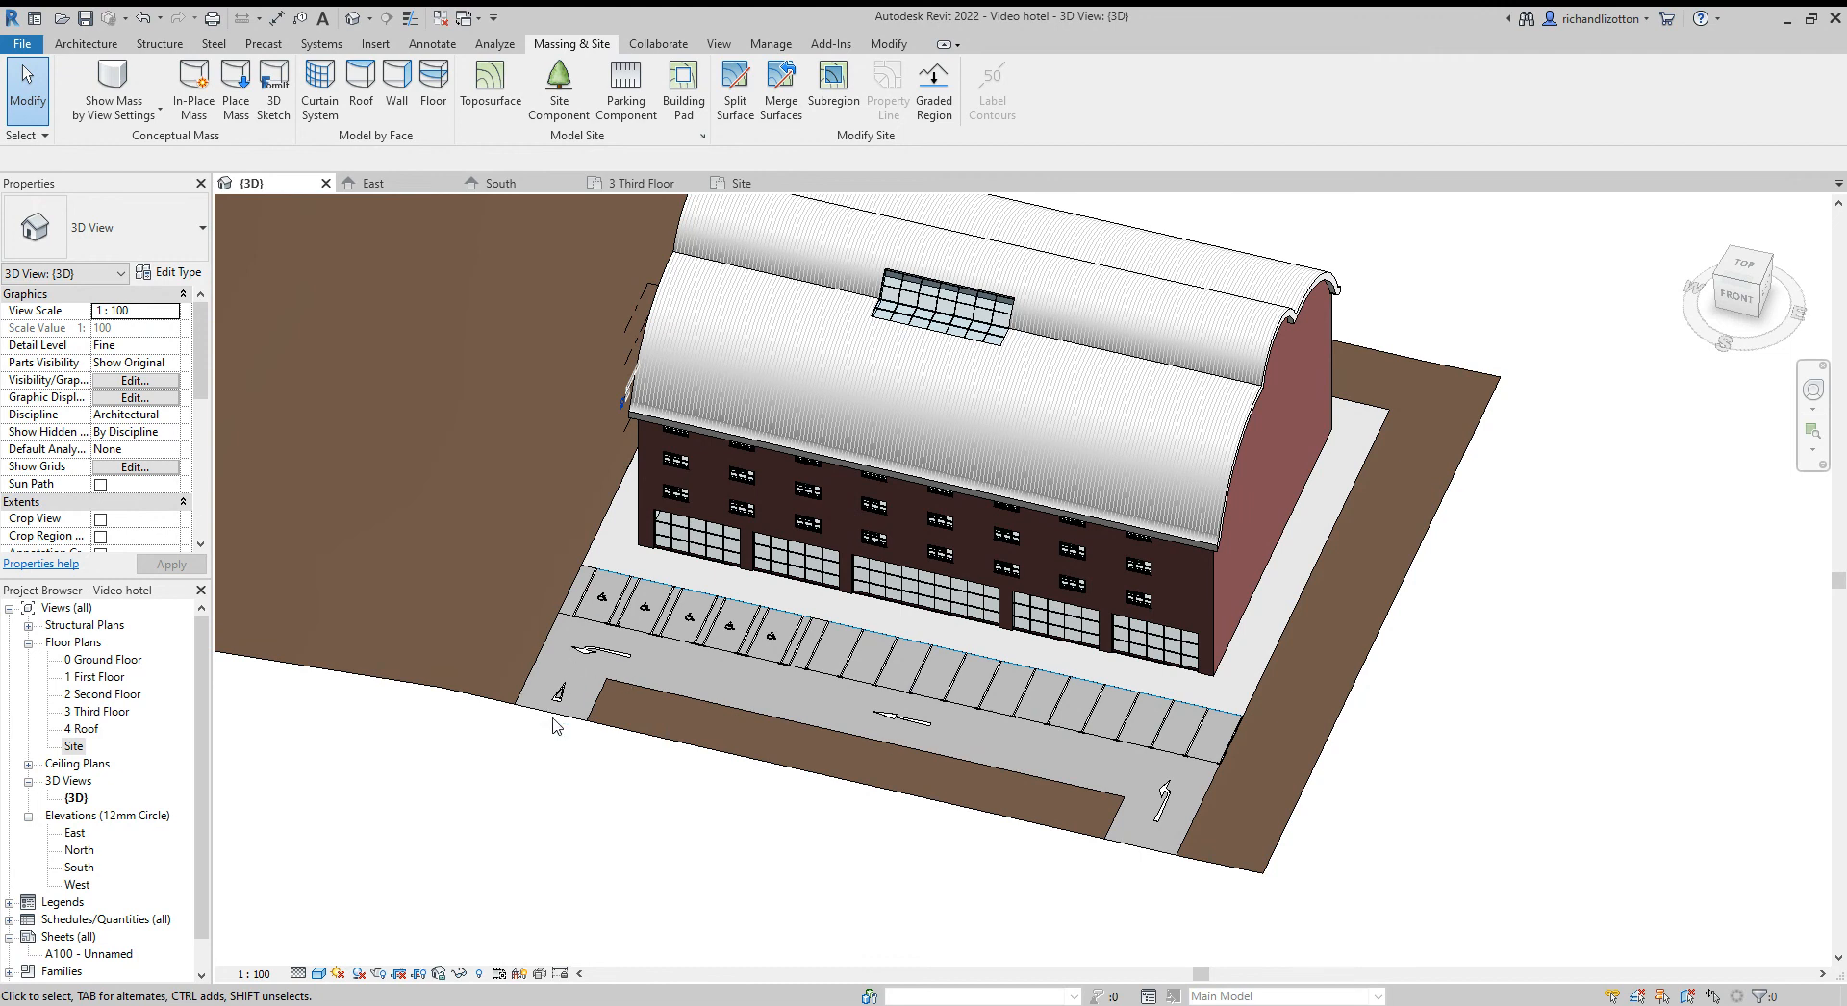
shift+middle_drag(593, 797, 618, 860)
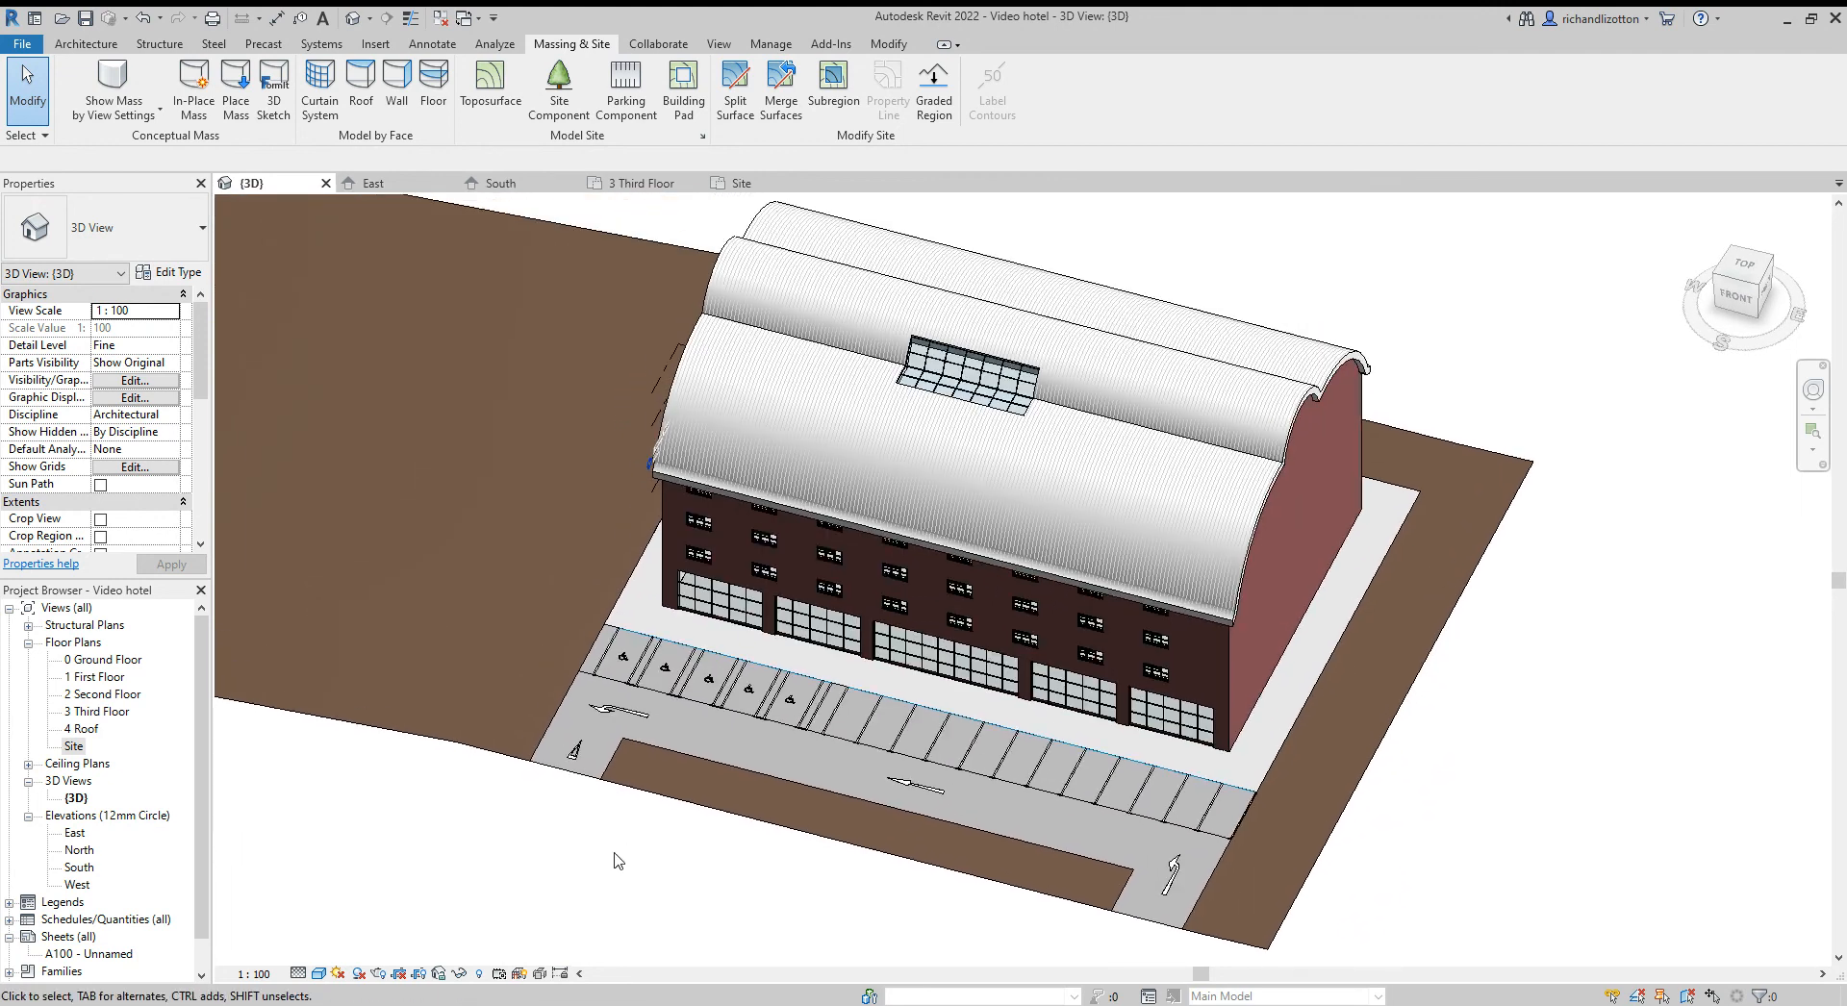